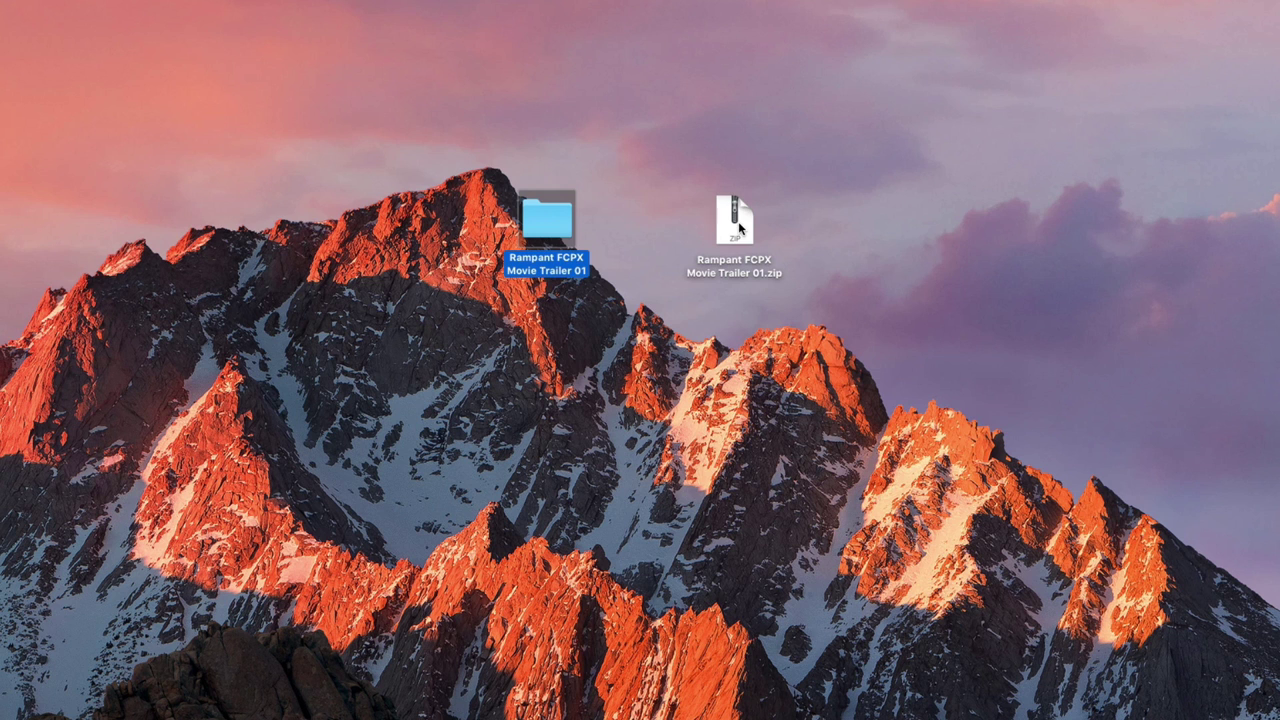
Step: Open the Rampant FCPX Movie Trailer 01 folder and preview the instructions in FCPX Template Installation.pdf
double_click(551, 226)
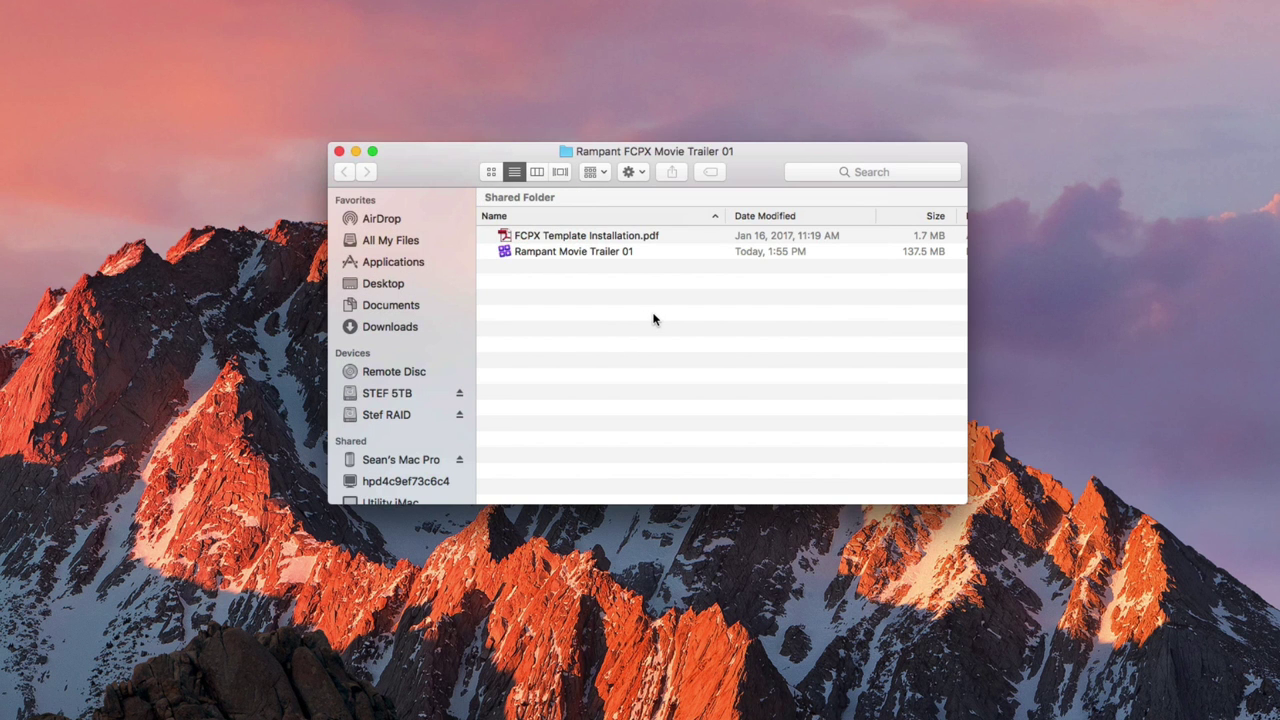
click(548, 237)
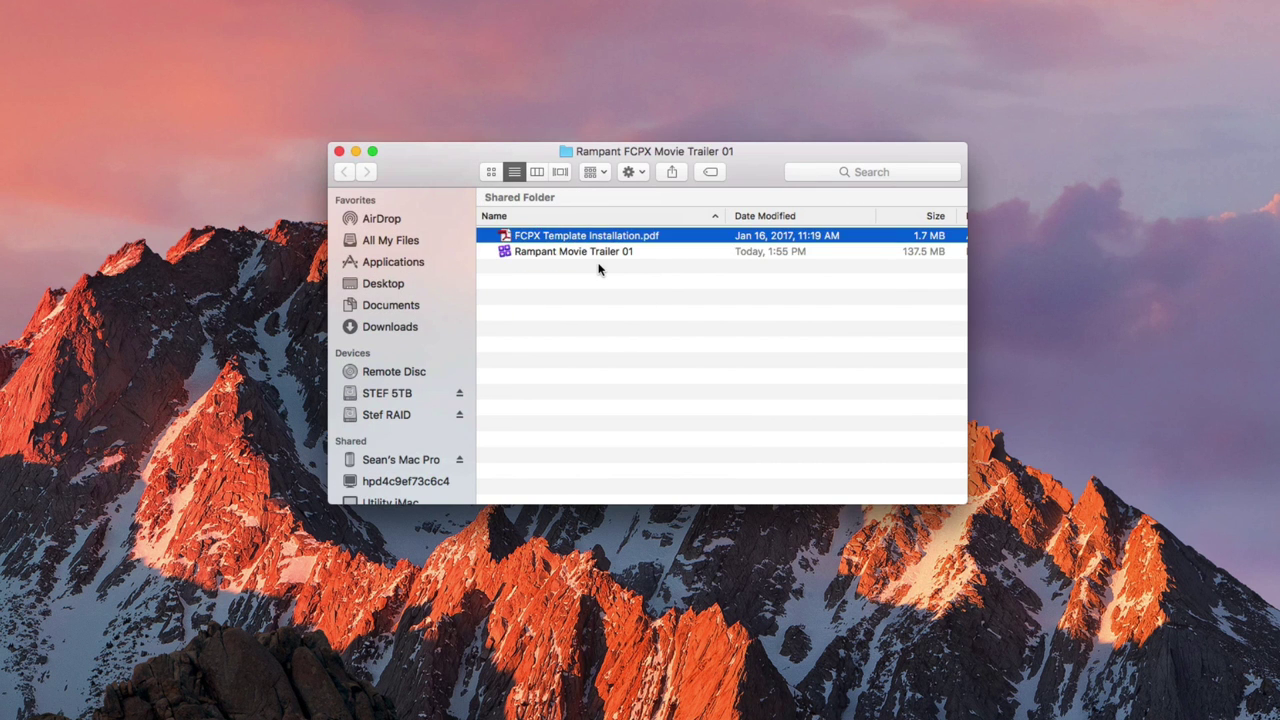
key(space)
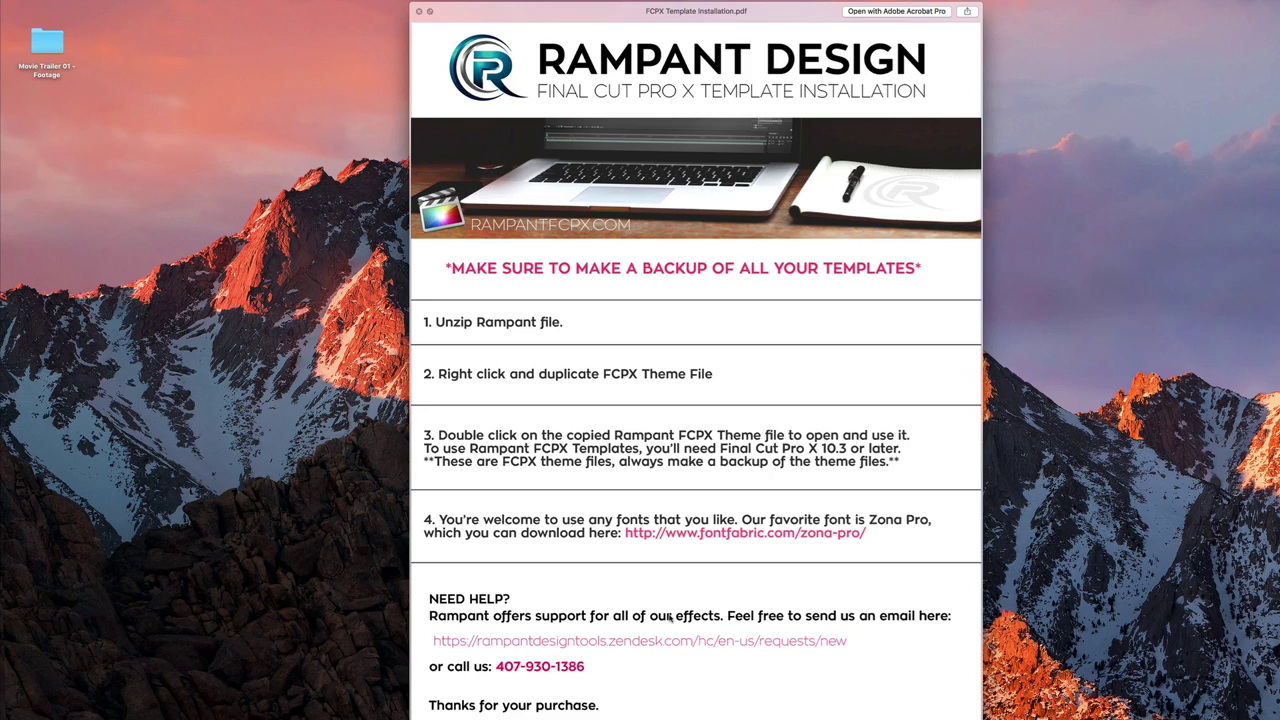
key(space)
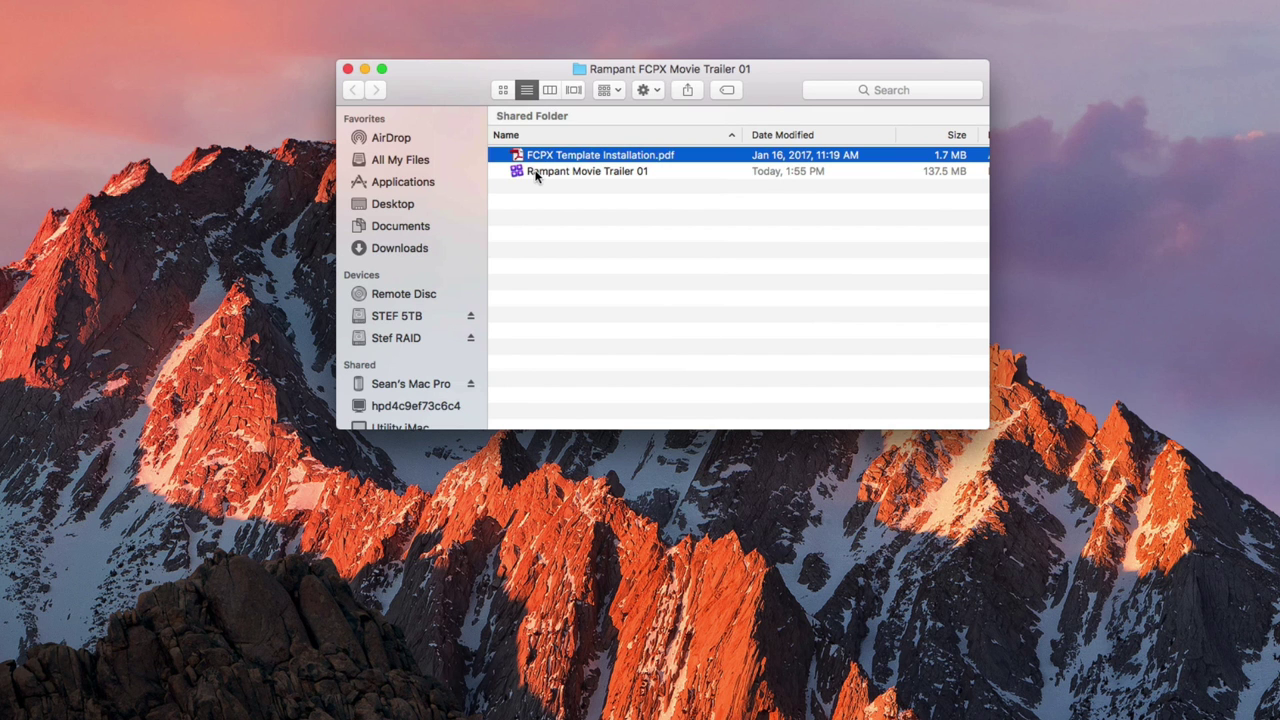
Step: Duplicate the Rampant Movie Trailer 01 library file and open the copy in Final Cut Pro
right_click(530, 170)
click(585, 313)
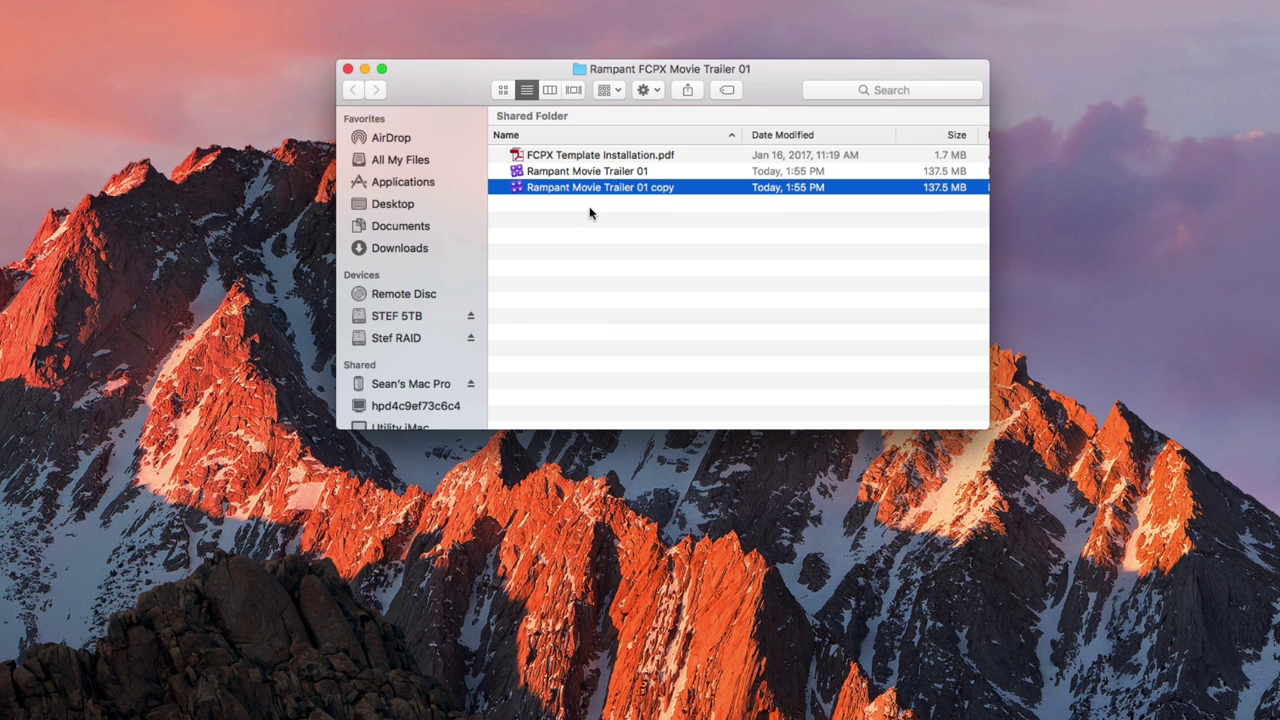
double_click(519, 190)
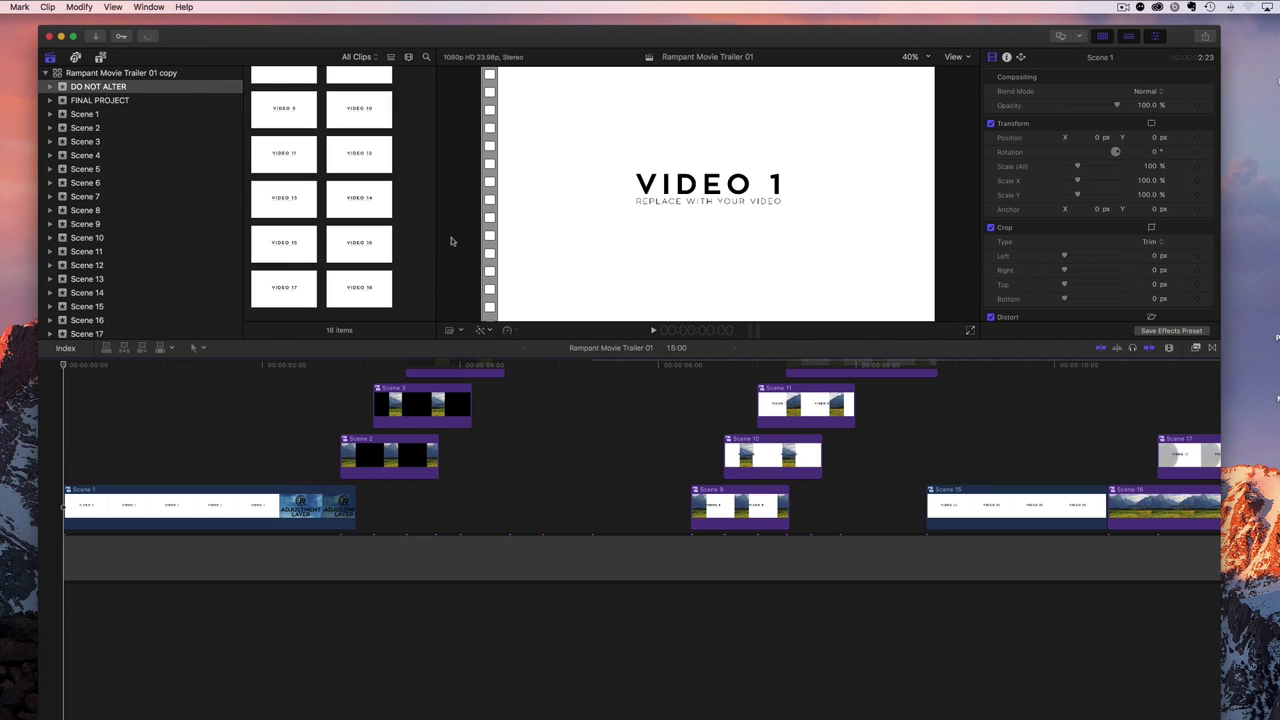
Step: Select the Rampant Movie Trailer 01 copy library and look through its DO NOT ALTER, FINAL PROJECT and scene events
scroll(111, 124, up, 1)
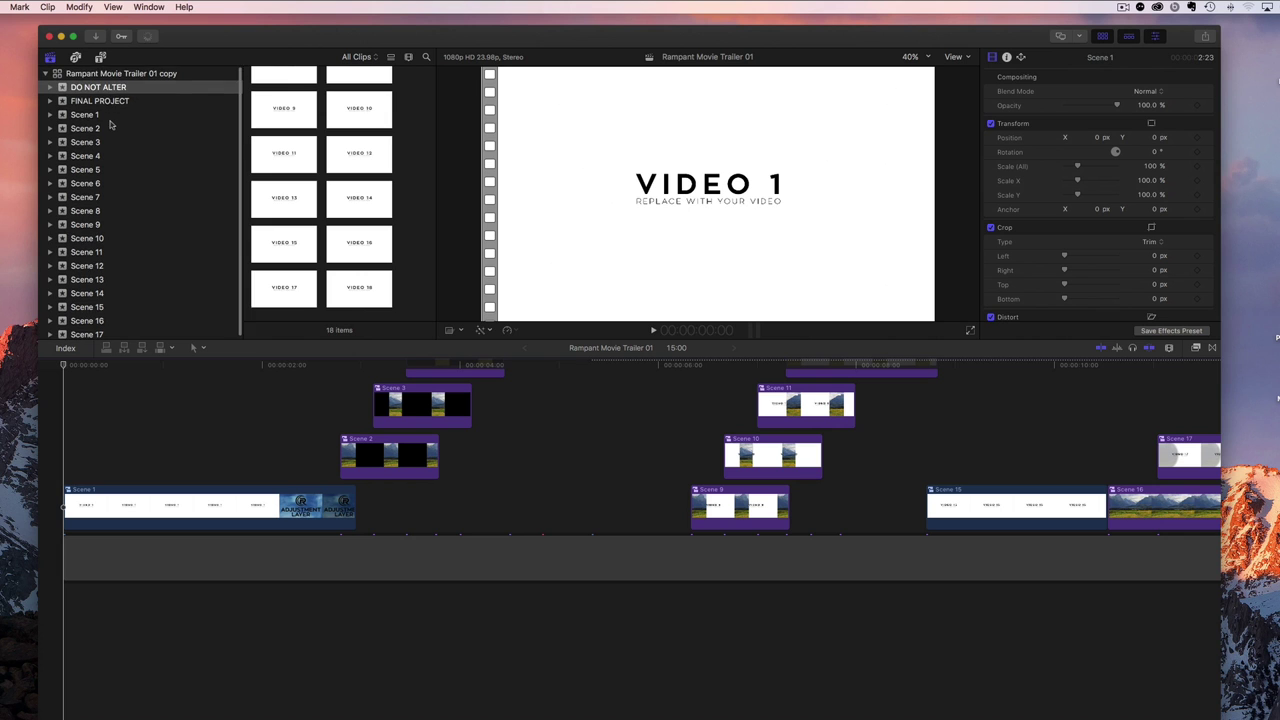
scroll(266, 243, up, 5)
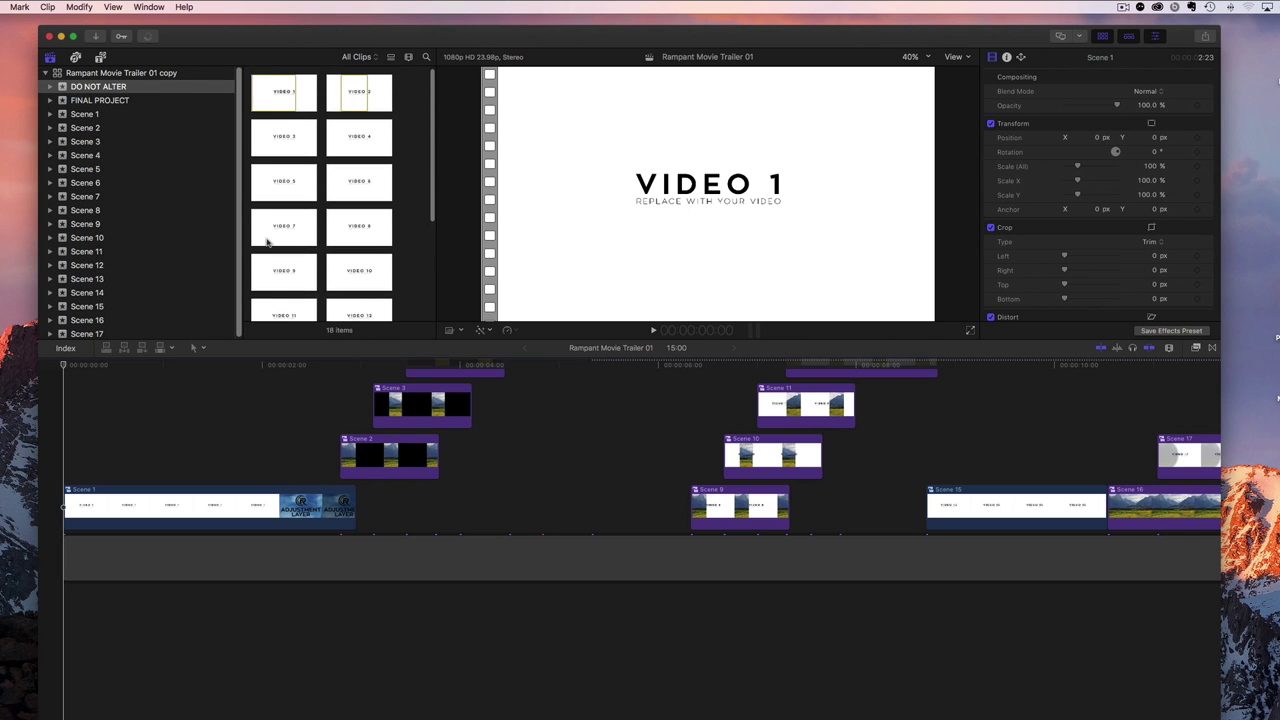
click(82, 75)
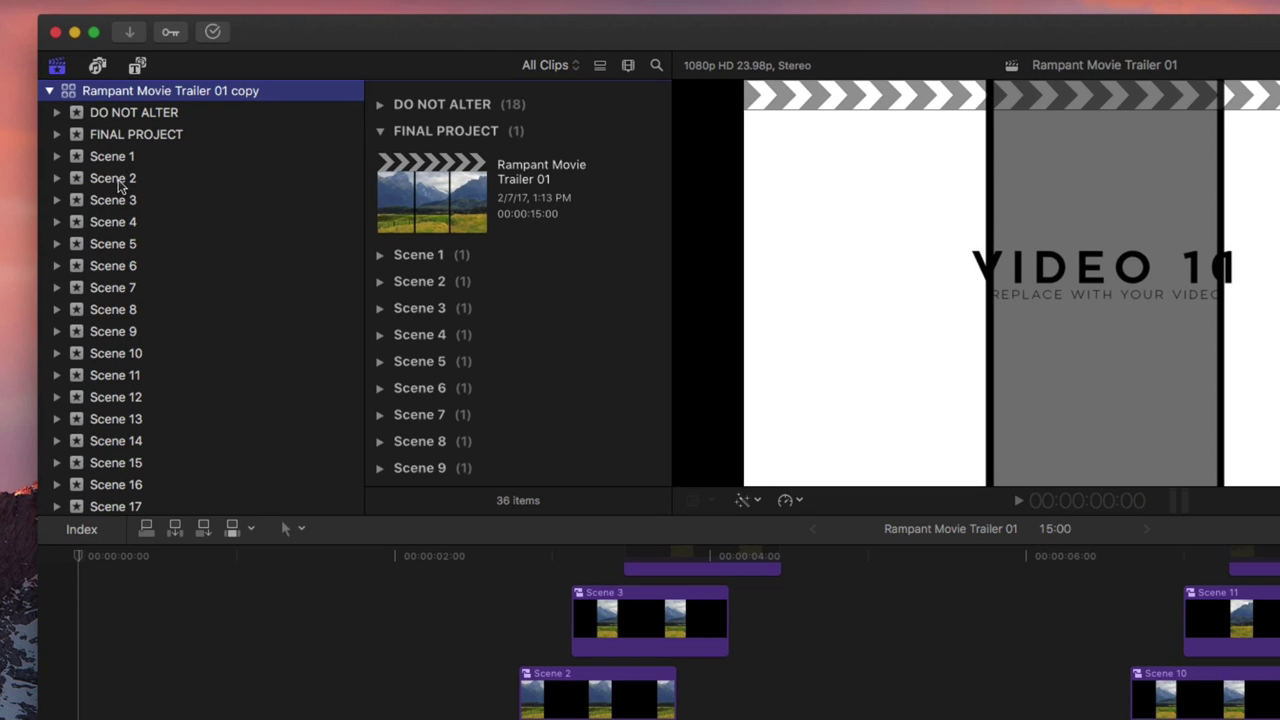
scroll(113, 508, down, 1)
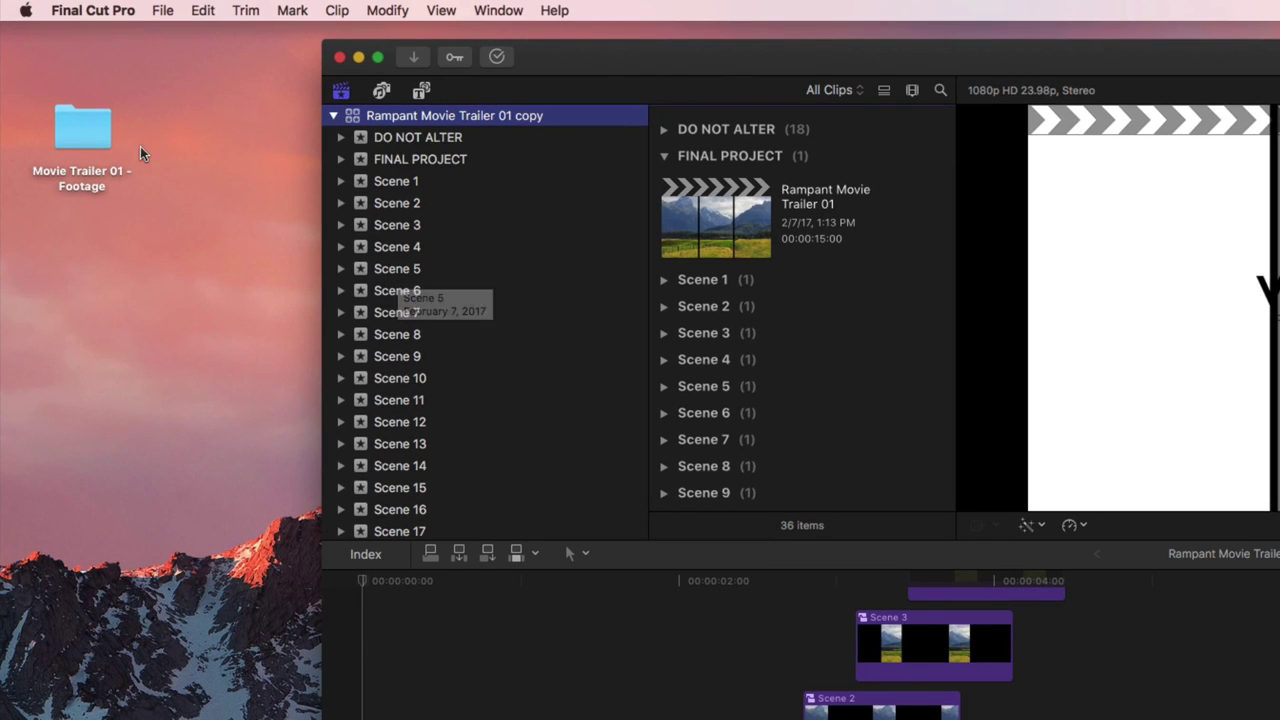
Step: Open the Movie Trailer 01 - Footage folder from the desktop and import 1.mov into the Scene 1 event
double_click(89, 134)
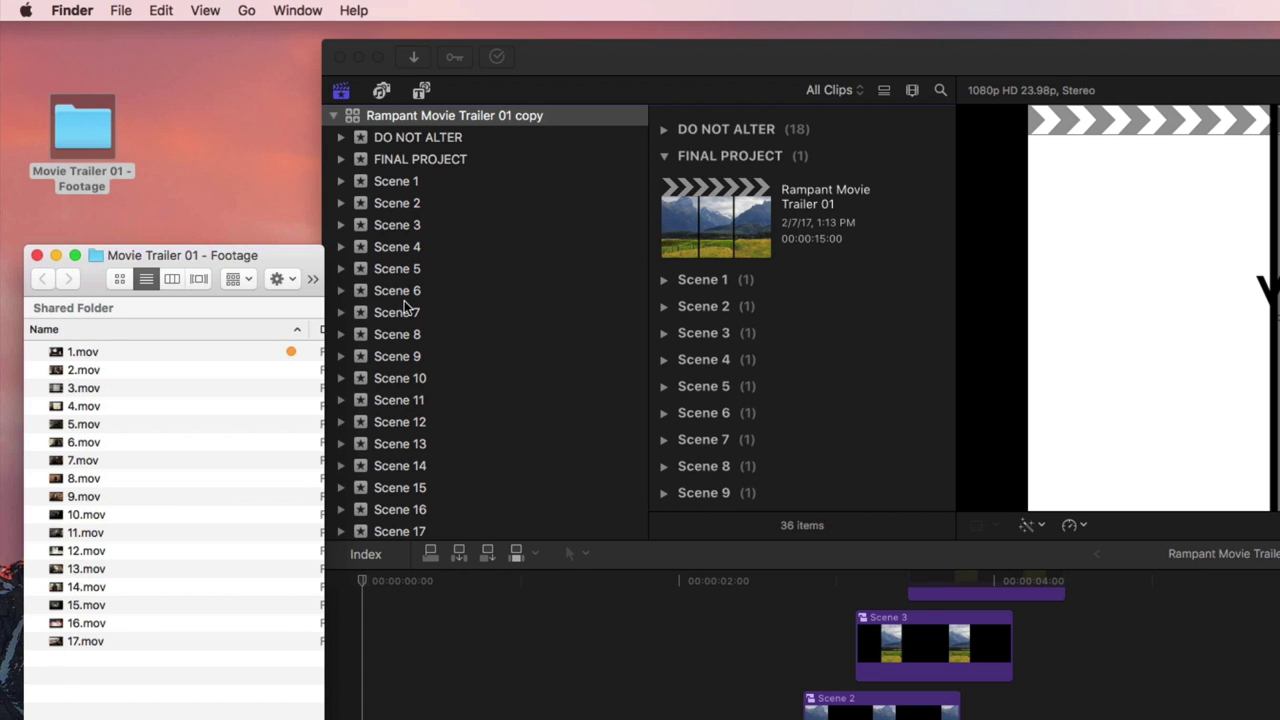
click(395, 187)
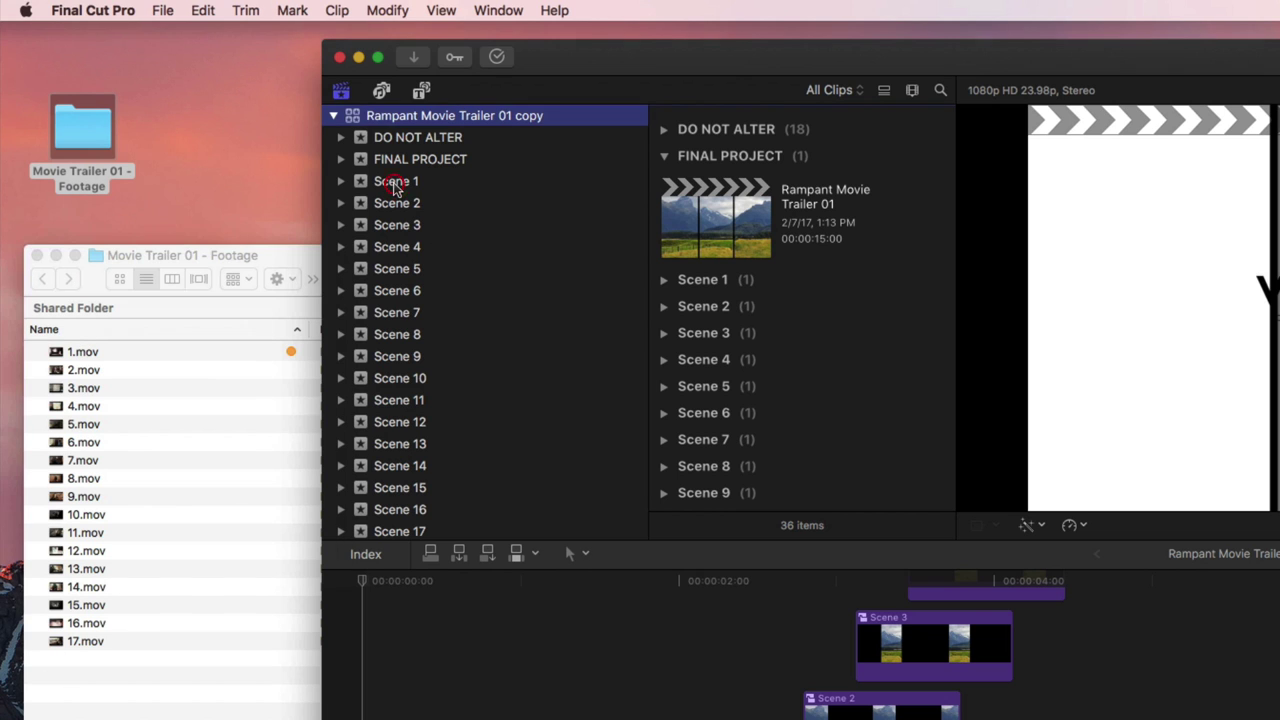
click(367, 186)
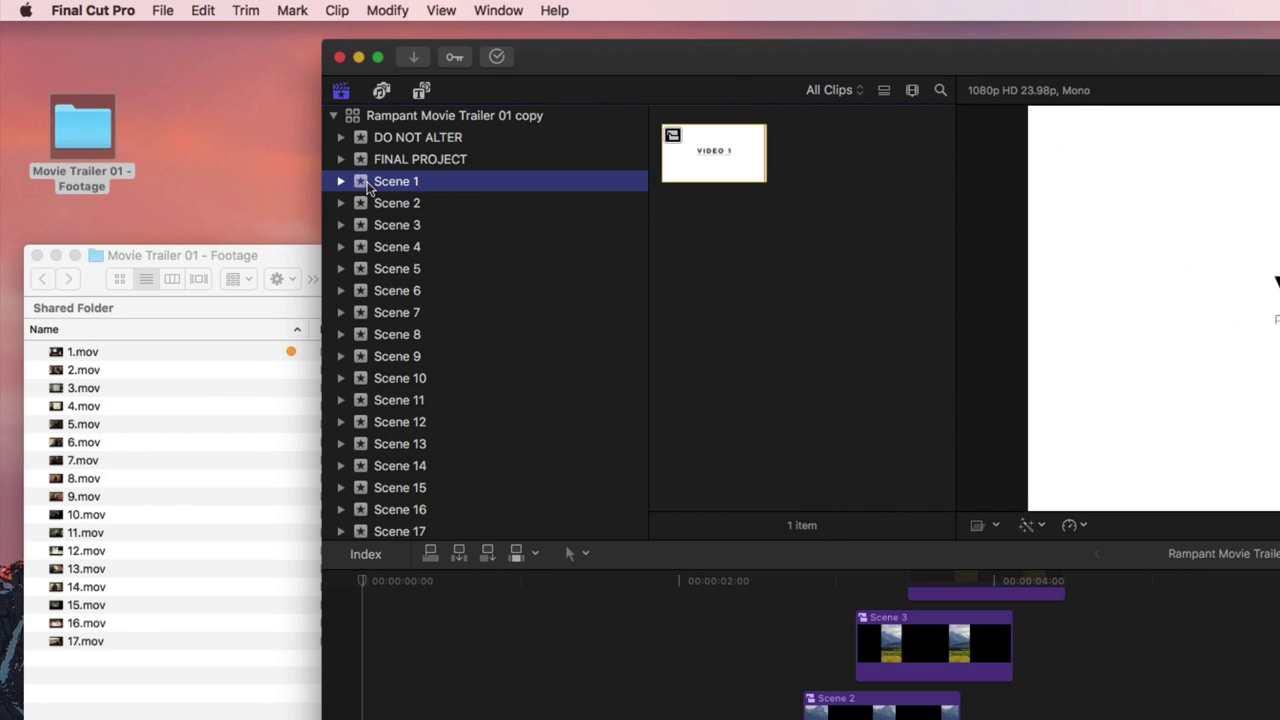
drag(82, 351, 793, 342)
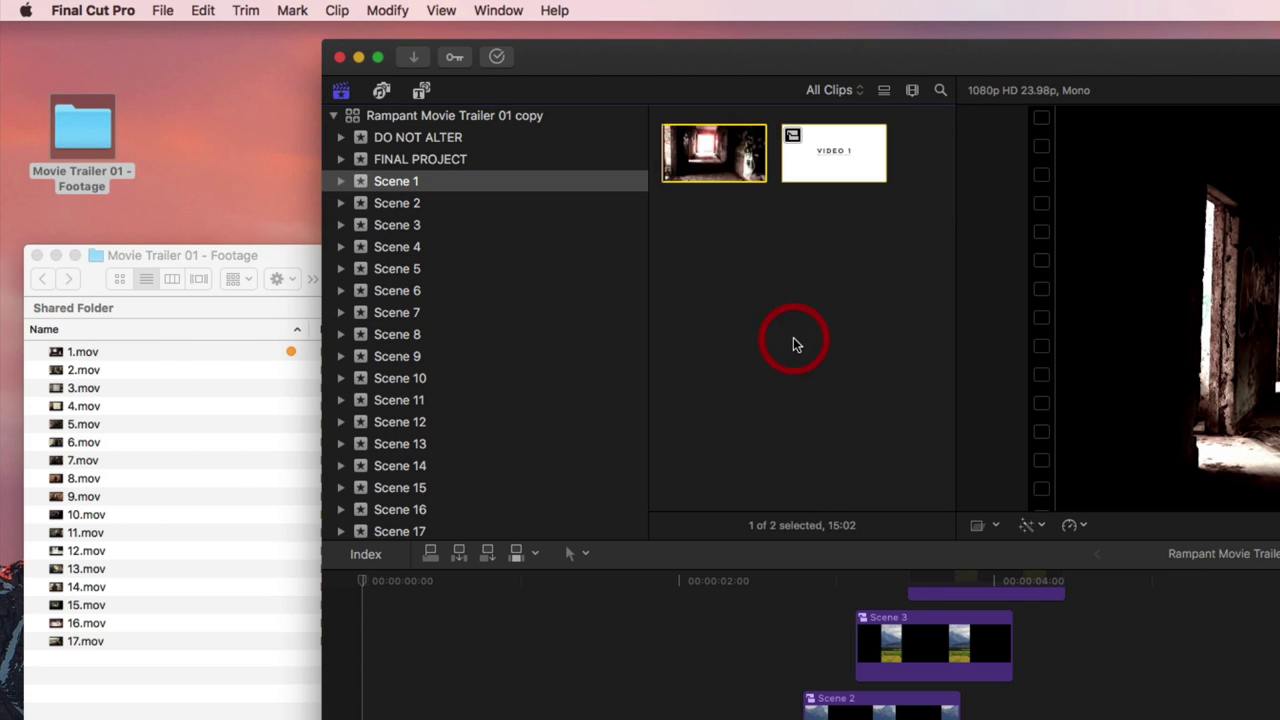
Step: Import 2.mov, 3.mov and 4.mov from the footage folder into the Scene 2, Scene 3 and Scene 4 events respectively
click(371, 203)
drag(80, 370, 926, 318)
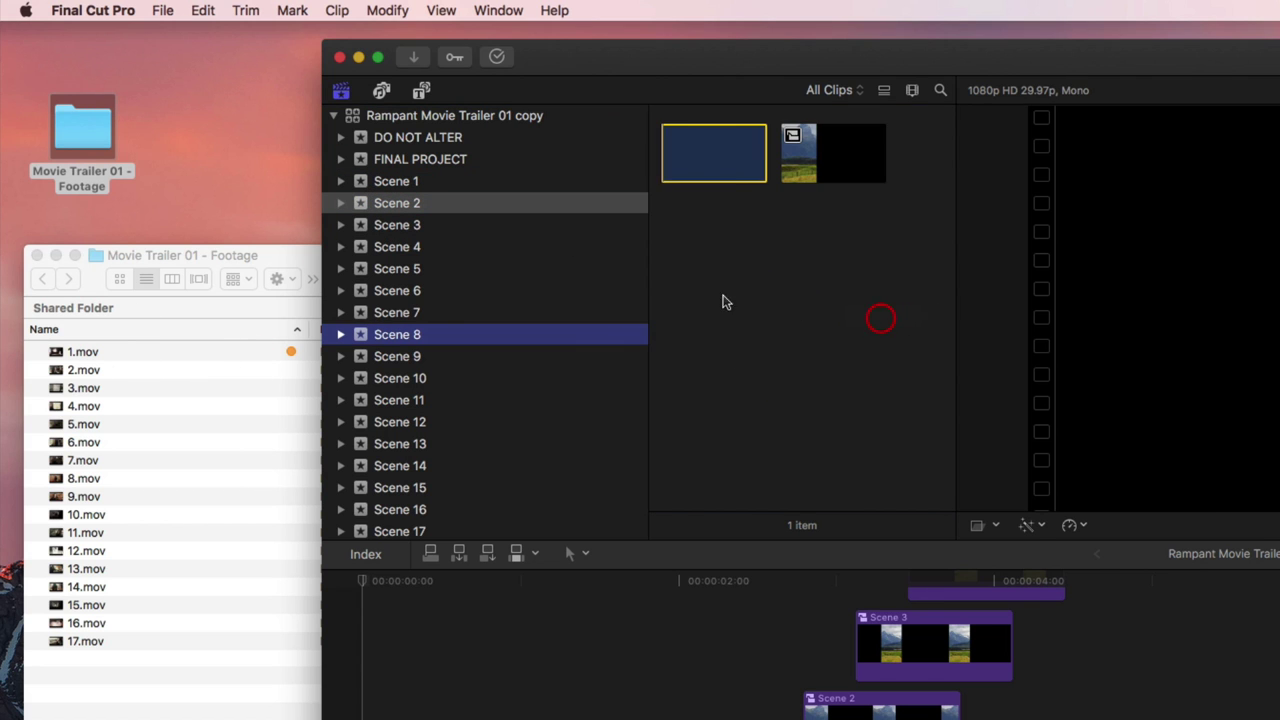
click(390, 227)
drag(79, 391, 723, 331)
click(405, 247)
drag(90, 400, 857, 358)
Step: Import 5.mov, 6.mov and 7.mov from the footage folder into the Scene 5, Scene 6 and Scene 7 events respectively
click(410, 272)
drag(85, 427, 814, 357)
click(385, 290)
drag(88, 452, 769, 386)
click(400, 312)
drag(82, 460, 657, 366)
Step: Import 8.mov, 9.mov and 10.mov from the footage folder into the Scene 8, Scene 9 and Scene 10 events respectively
click(390, 335)
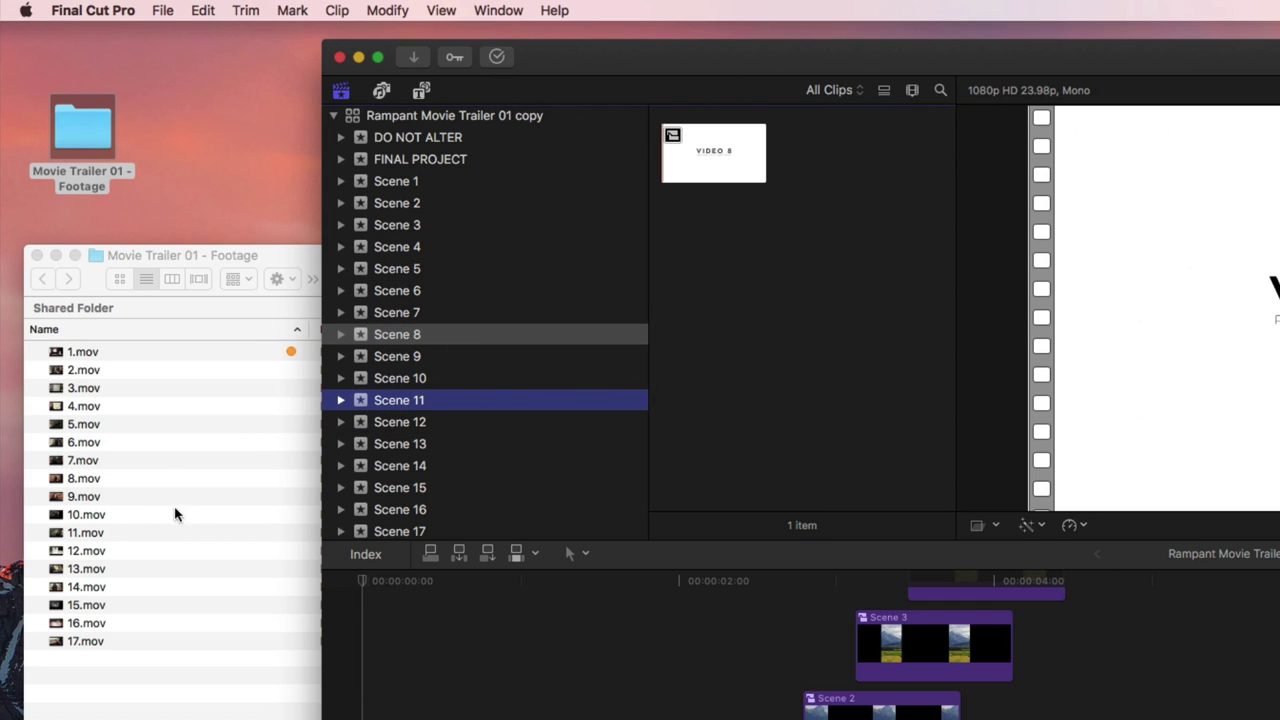
drag(84, 478, 748, 410)
click(398, 357)
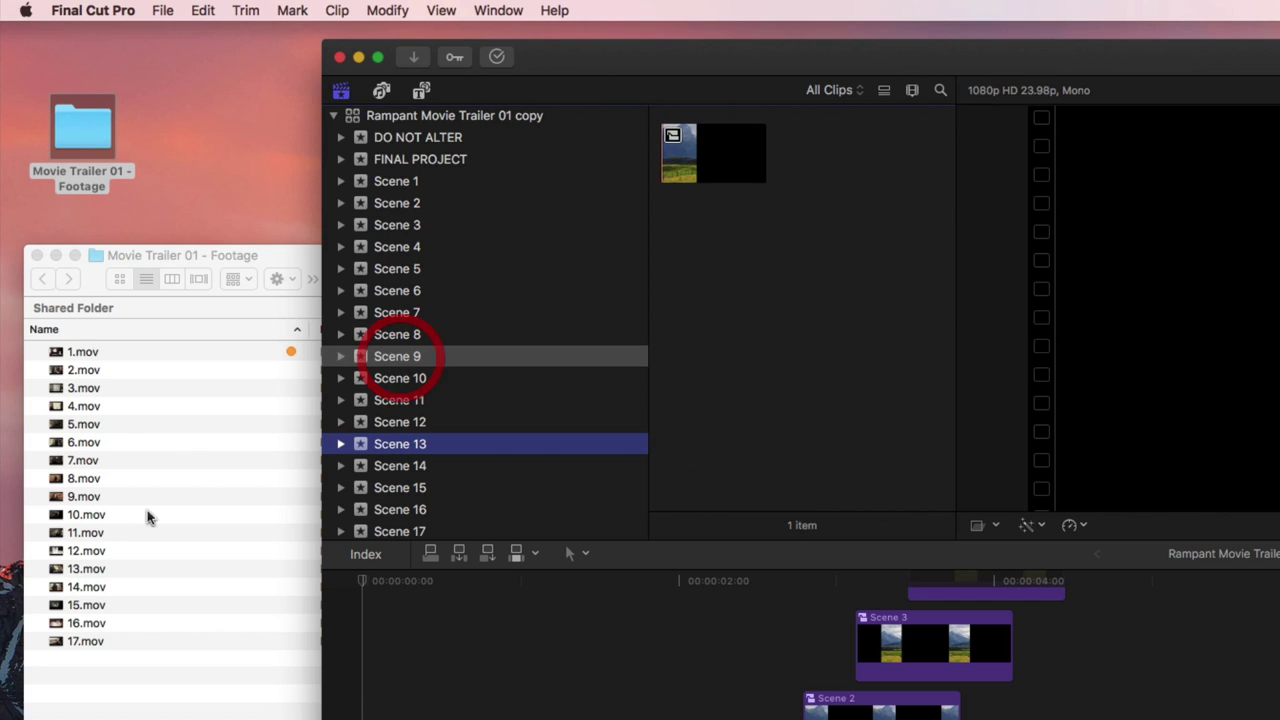
drag(82, 494, 798, 372)
click(400, 379)
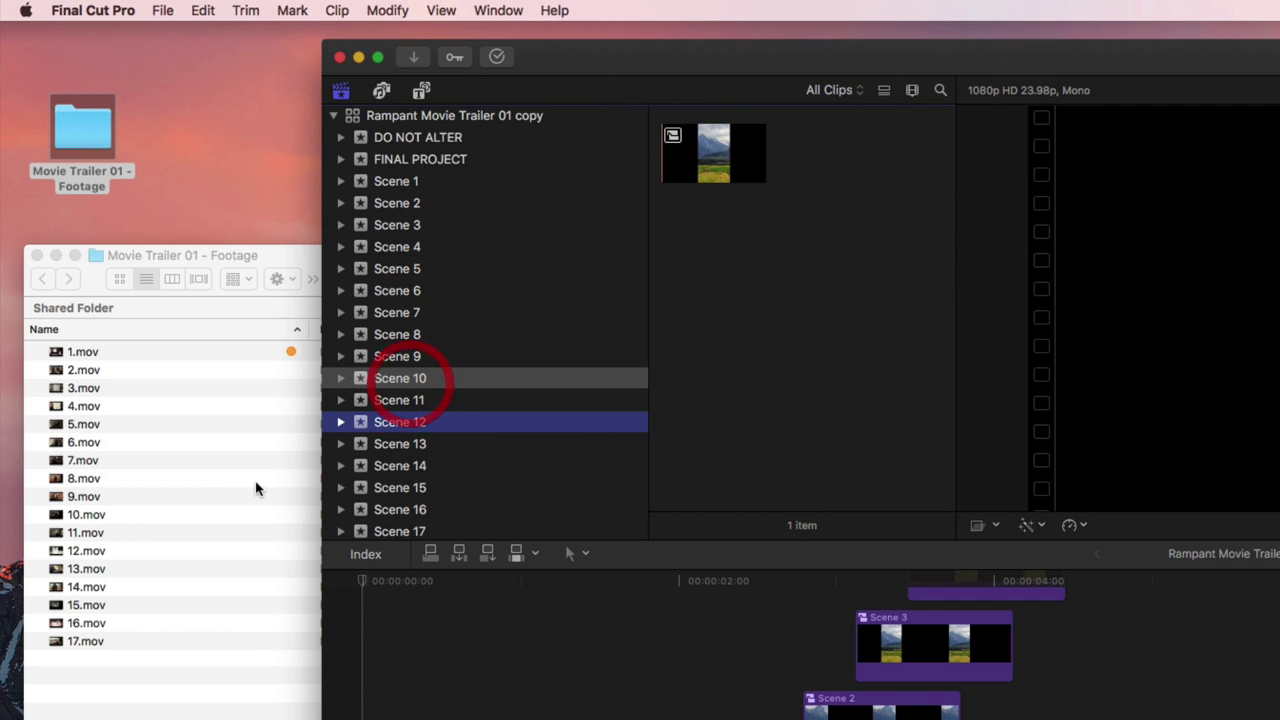
drag(243, 514, 790, 402)
Step: Import 11.mov, 12.mov and 13.mov from the footage folder into the Scene 11, Scene 12 and Scene 13 events respectively
click(428, 402)
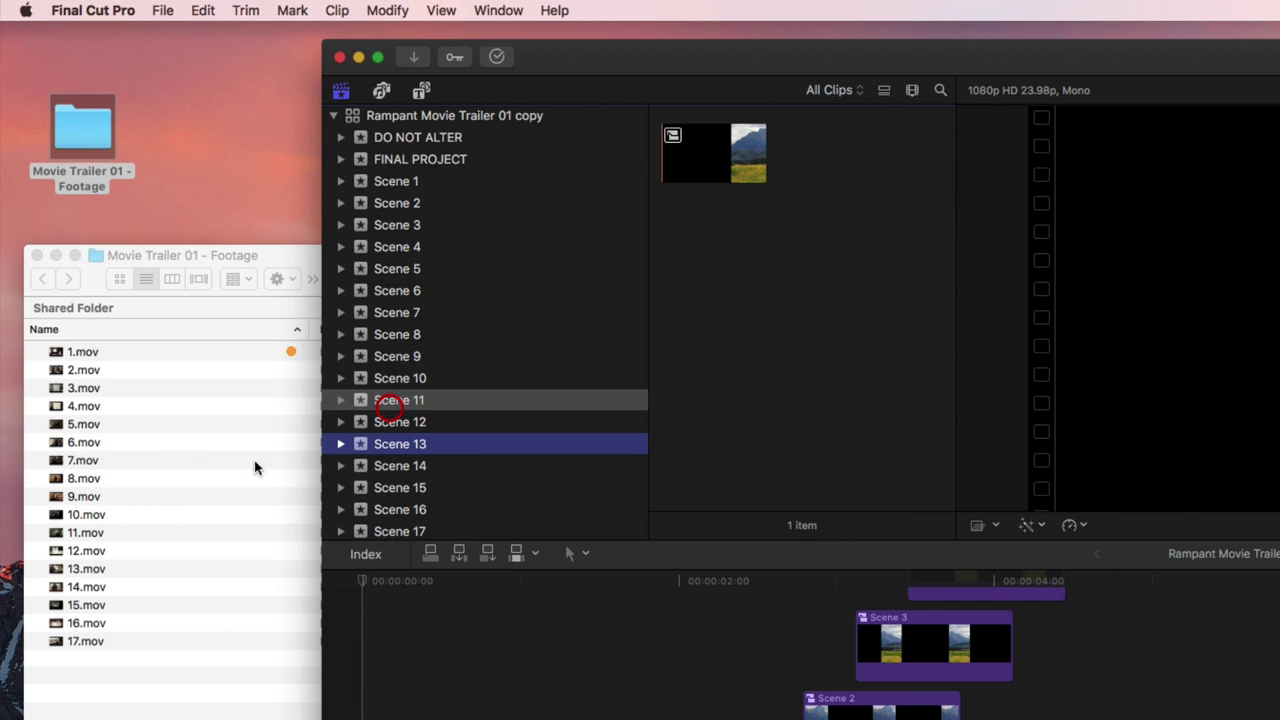
drag(100, 533, 775, 368)
click(378, 422)
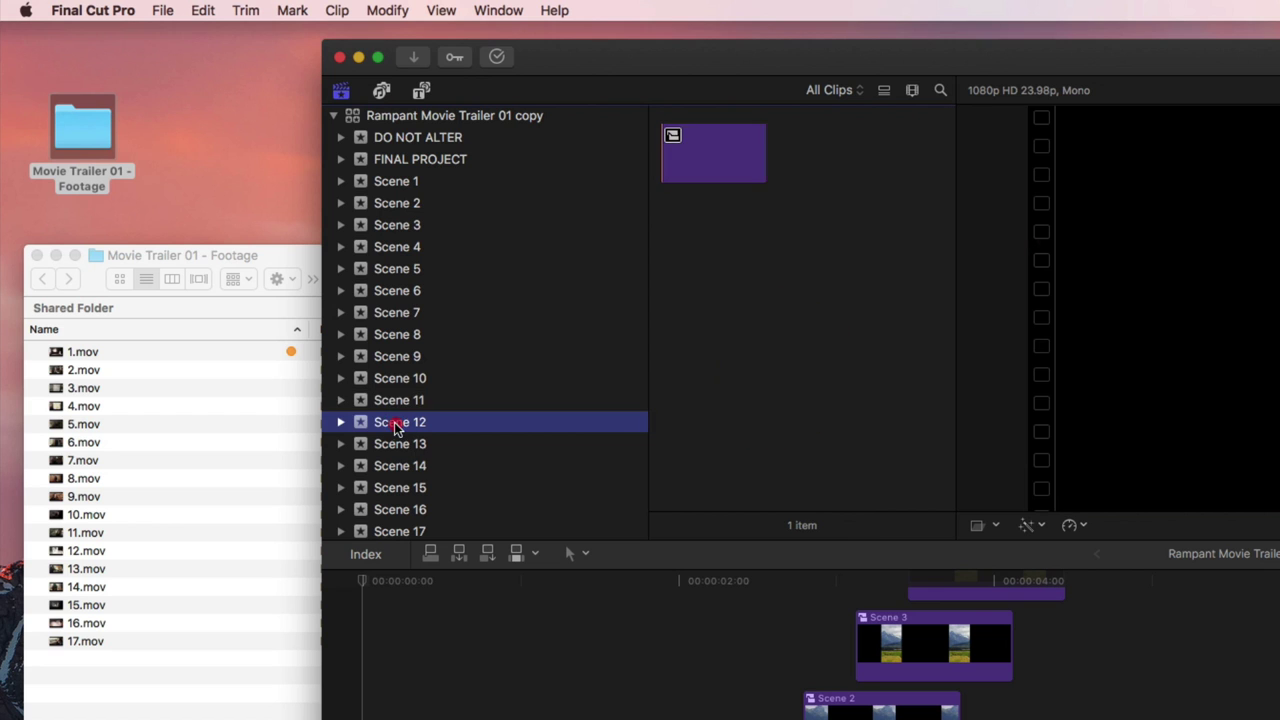
drag(88, 551, 857, 345)
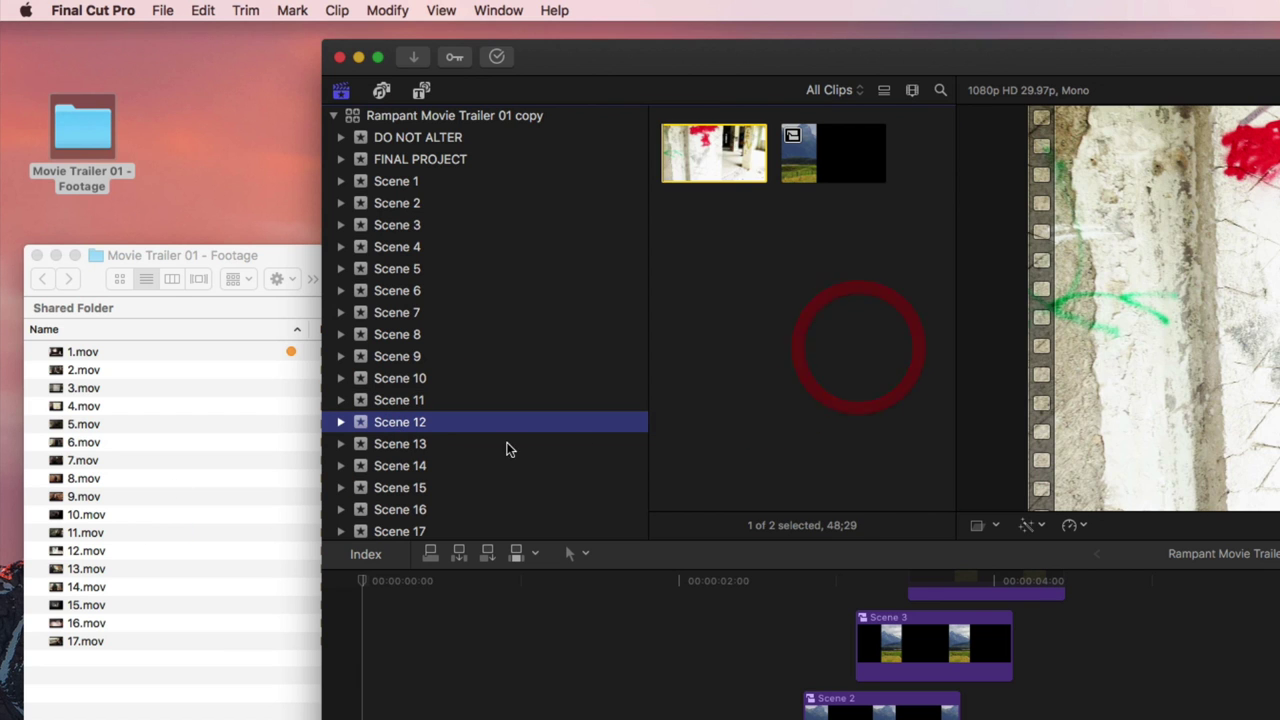
click(352, 444)
drag(88, 569, 702, 334)
Step: Import 14.mov, 15.mov and 16.mov from the footage folder into the Scene 14, Scene 15 and Scene 16 events respectively
click(410, 466)
drag(86, 587, 814, 386)
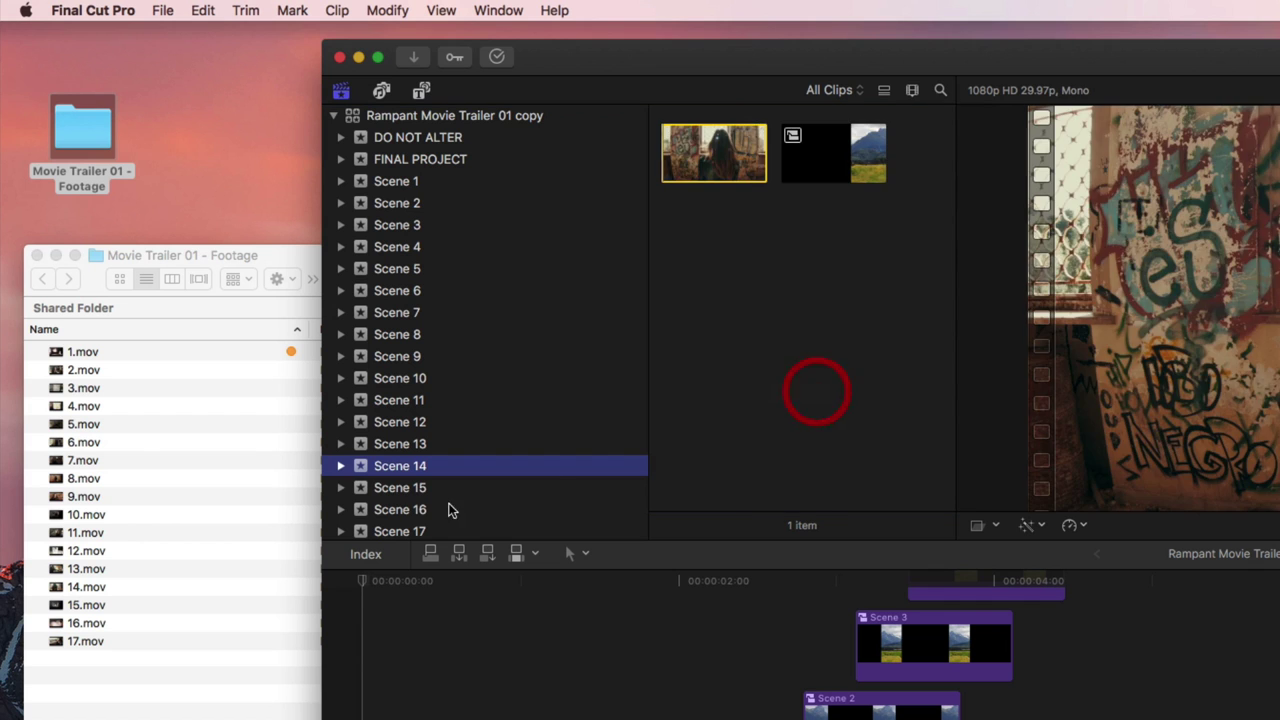
click(410, 487)
drag(86, 605, 869, 380)
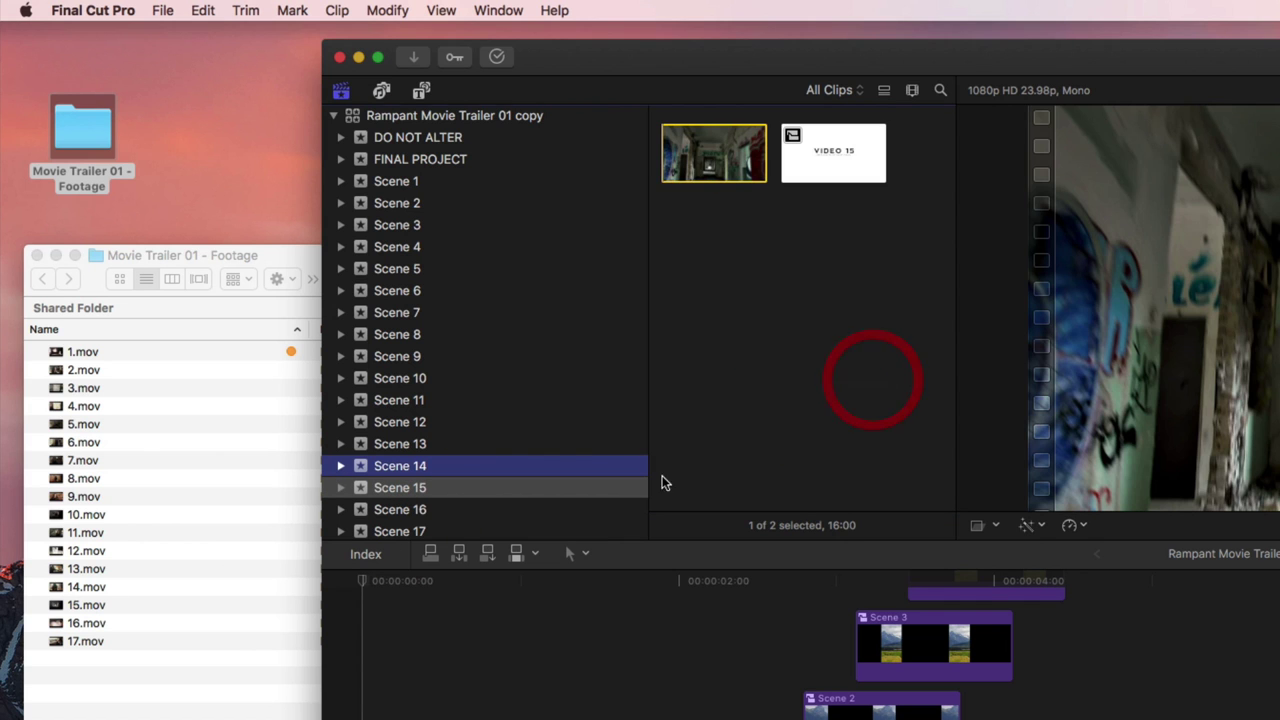
click(401, 511)
drag(84, 625, 723, 389)
Step: Import 17.mov from the footage folder into the Scene 17 event
drag(92, 627, 287, 545)
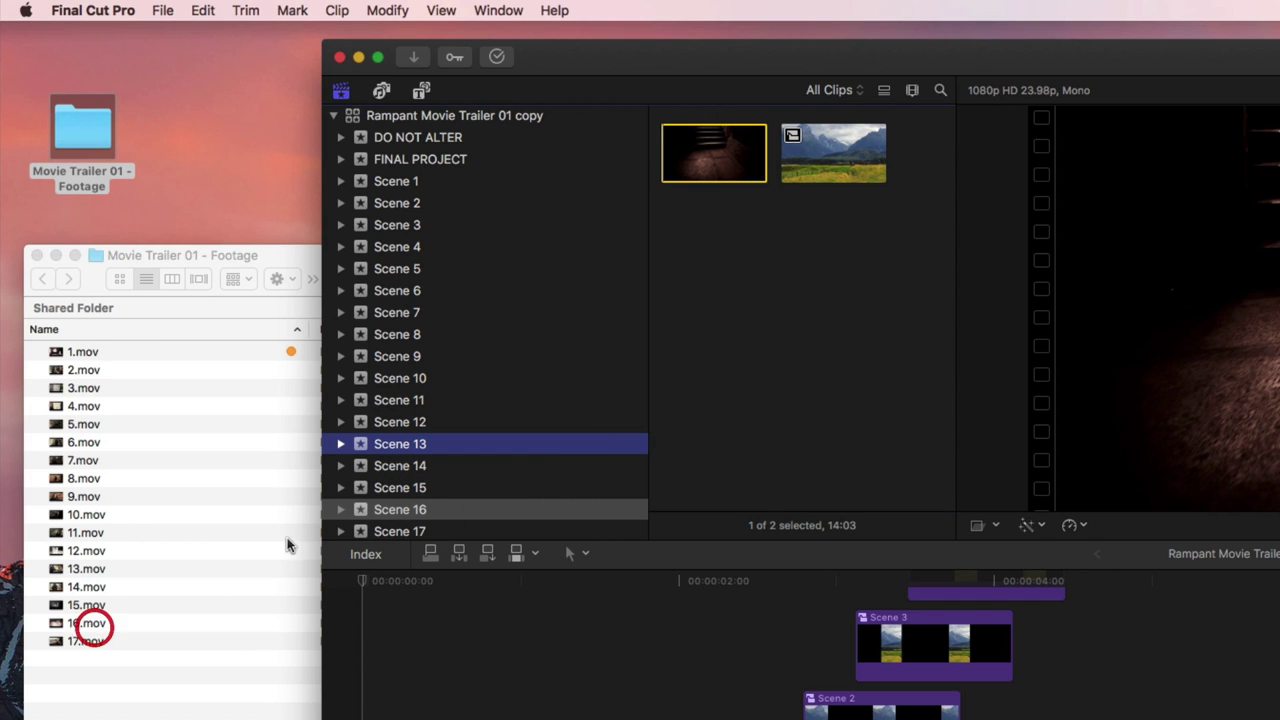
click(82, 635)
click(380, 541)
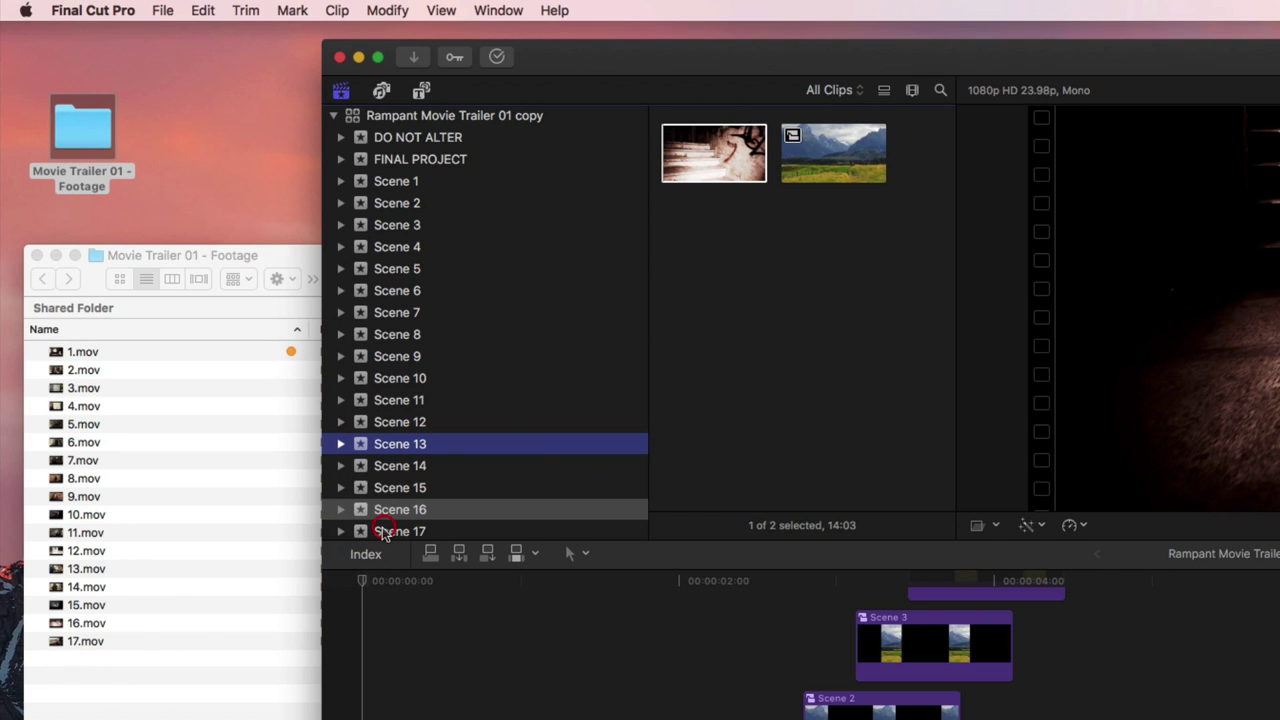
click(375, 532)
drag(86, 647, 828, 337)
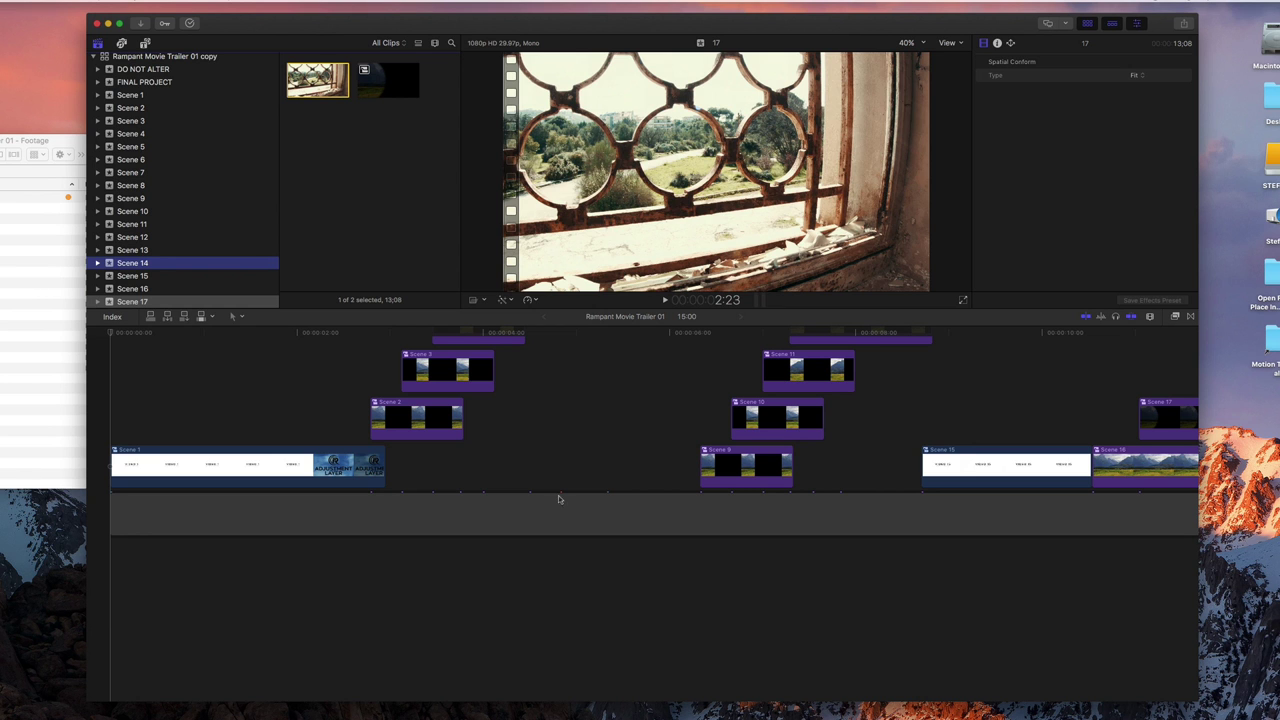
Step: Open the Scene 1 compound clip from the project timeline and connect clip 1 above the video1 placeholder, starting at the beginning
click(643, 594)
scroll(642, 595, up, 3)
scroll(642, 595, up, 8)
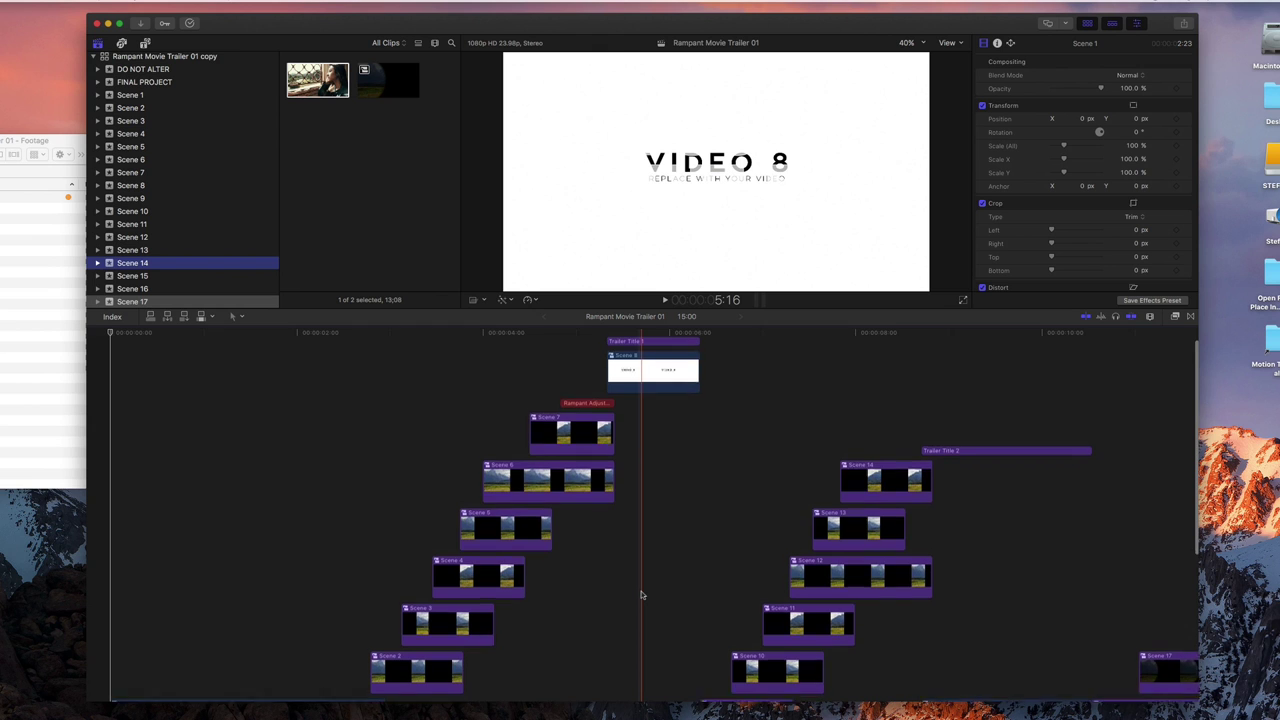
scroll(642, 595, down, 2)
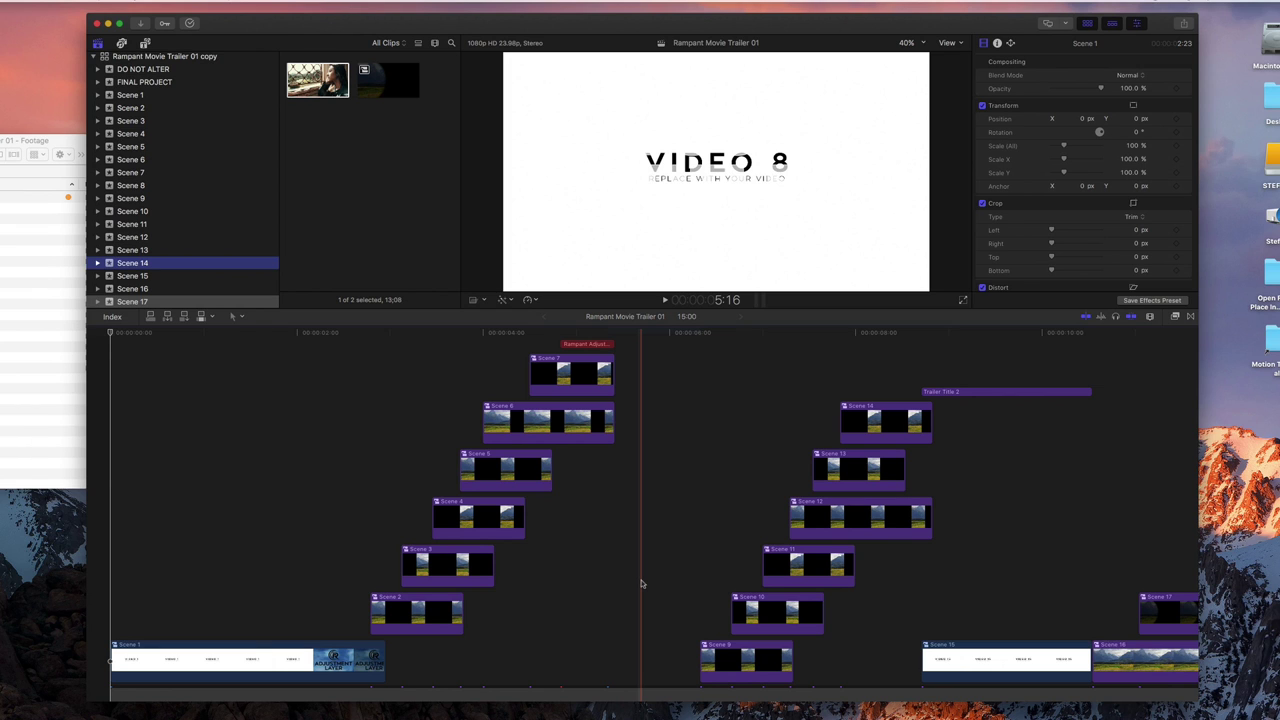
drag(186, 605, 176, 611)
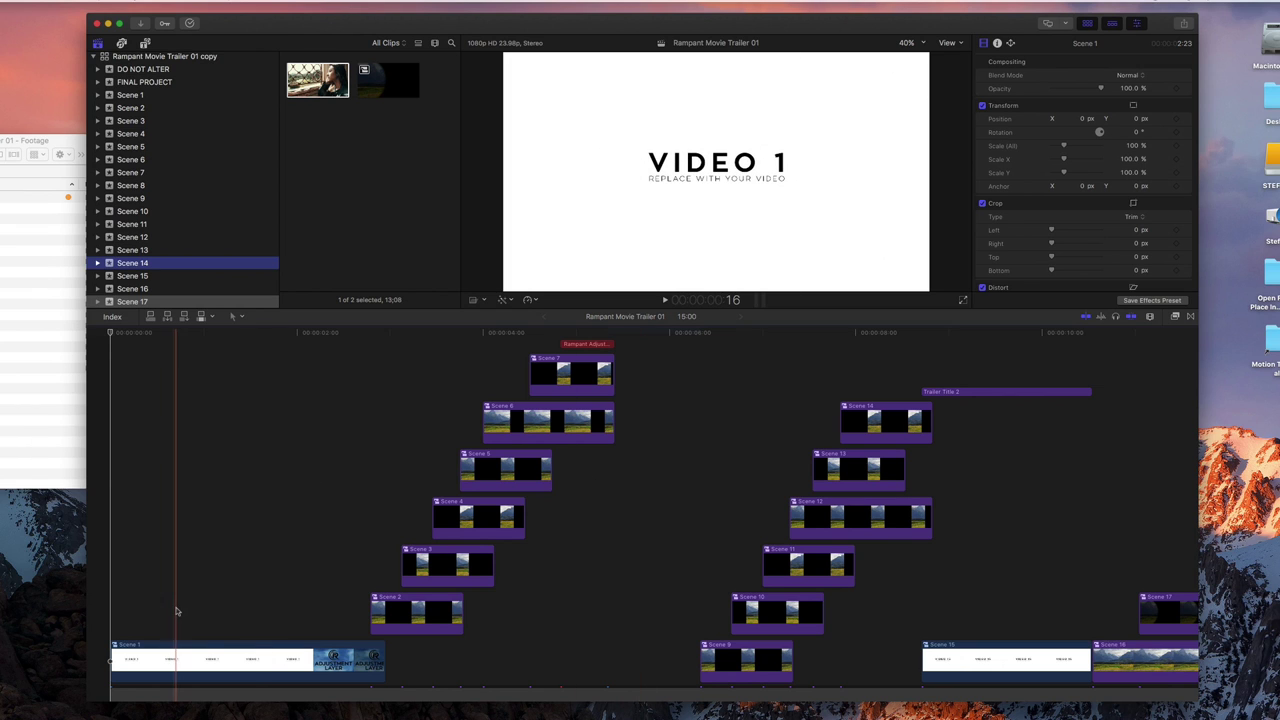
double_click(139, 651)
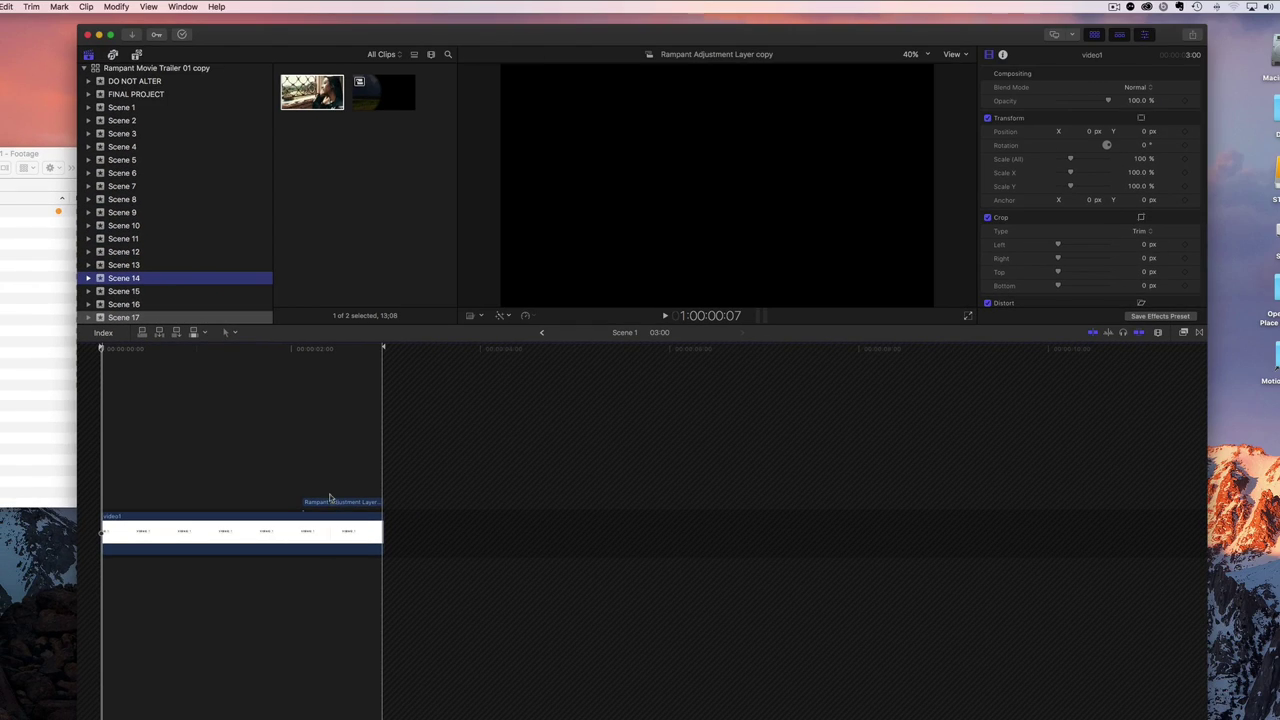
click(120, 107)
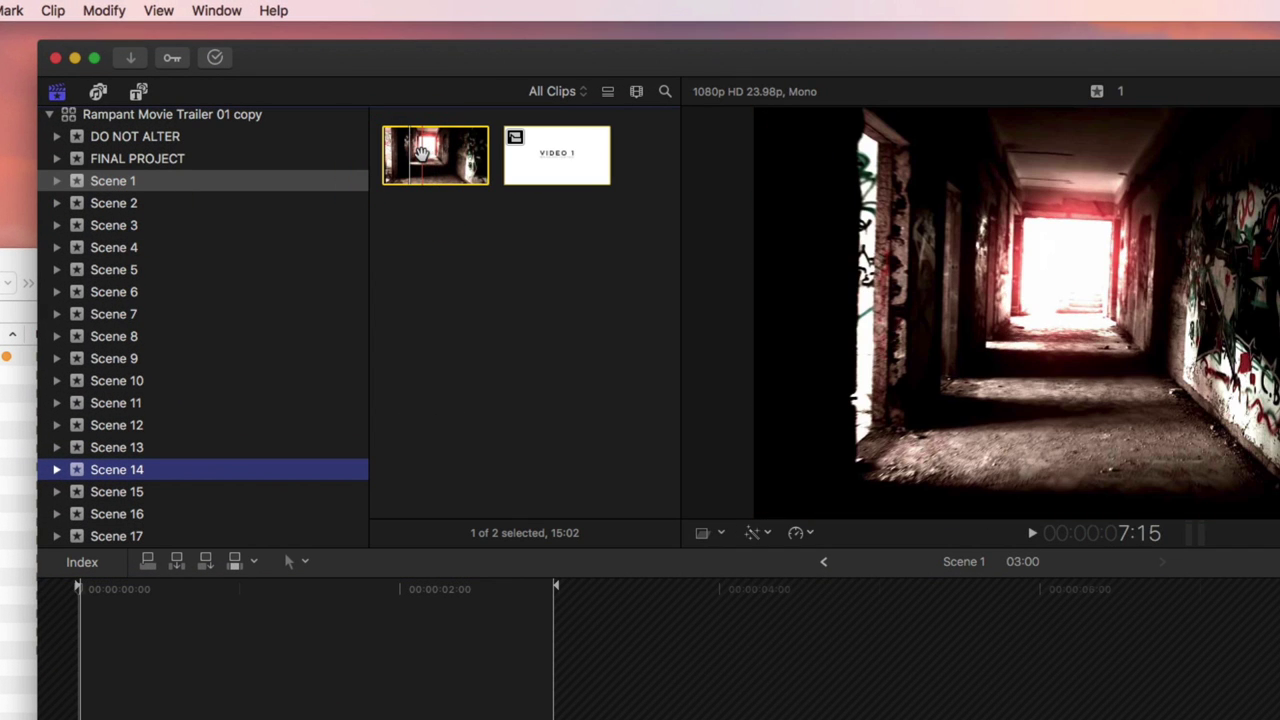
drag(422, 150, 100, 430)
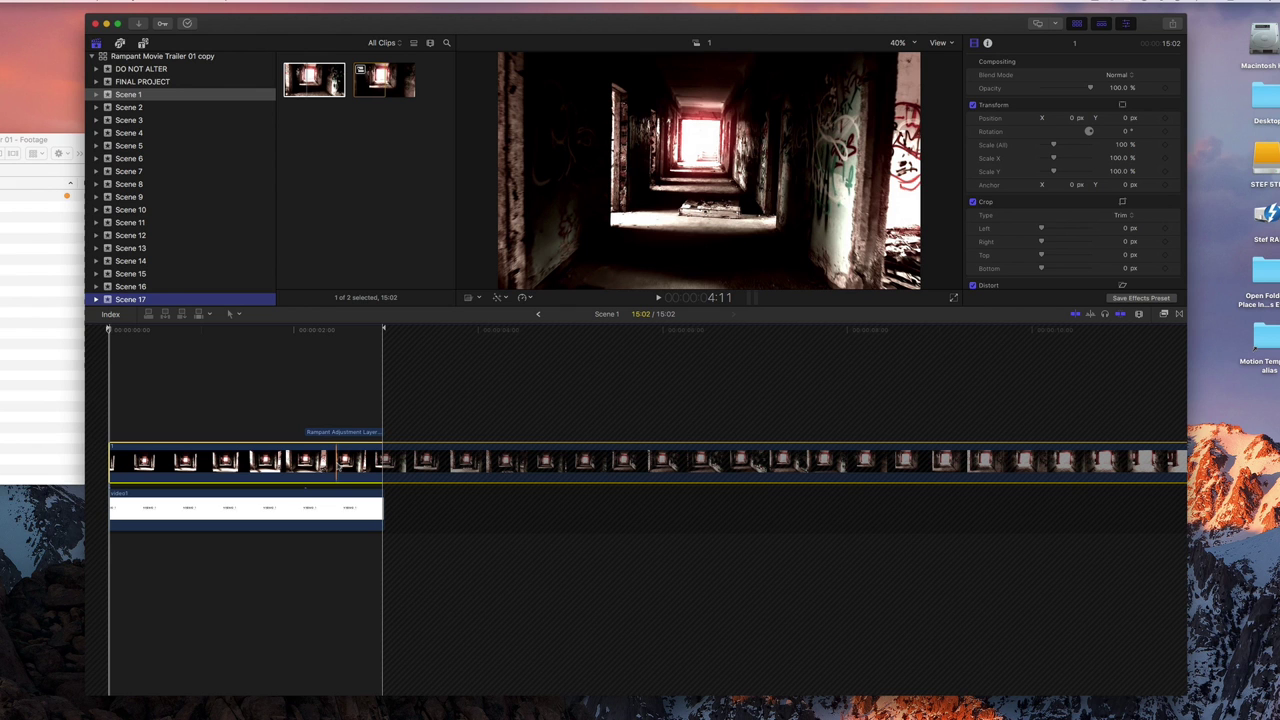
Step: Show the retime bar on clip 1 in the Scene 1 timeline and shorten the clip by speeding it up to 312%
key(super+minus)
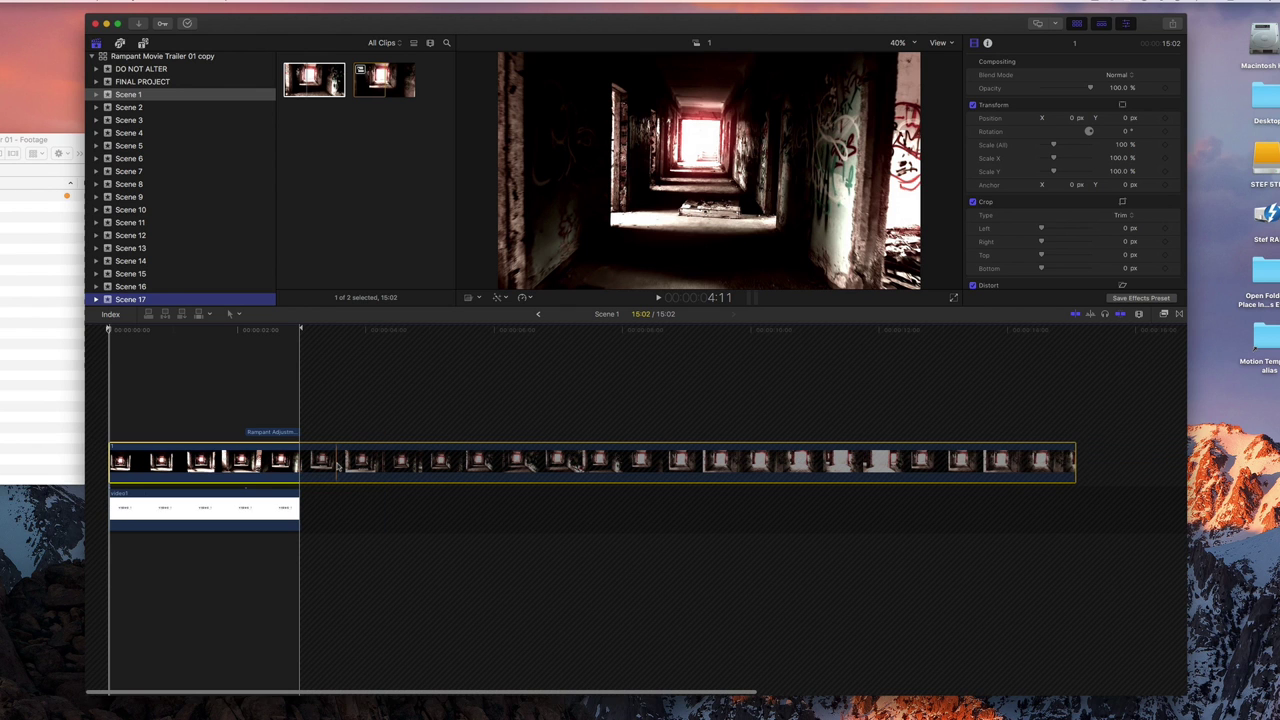
key(super+r)
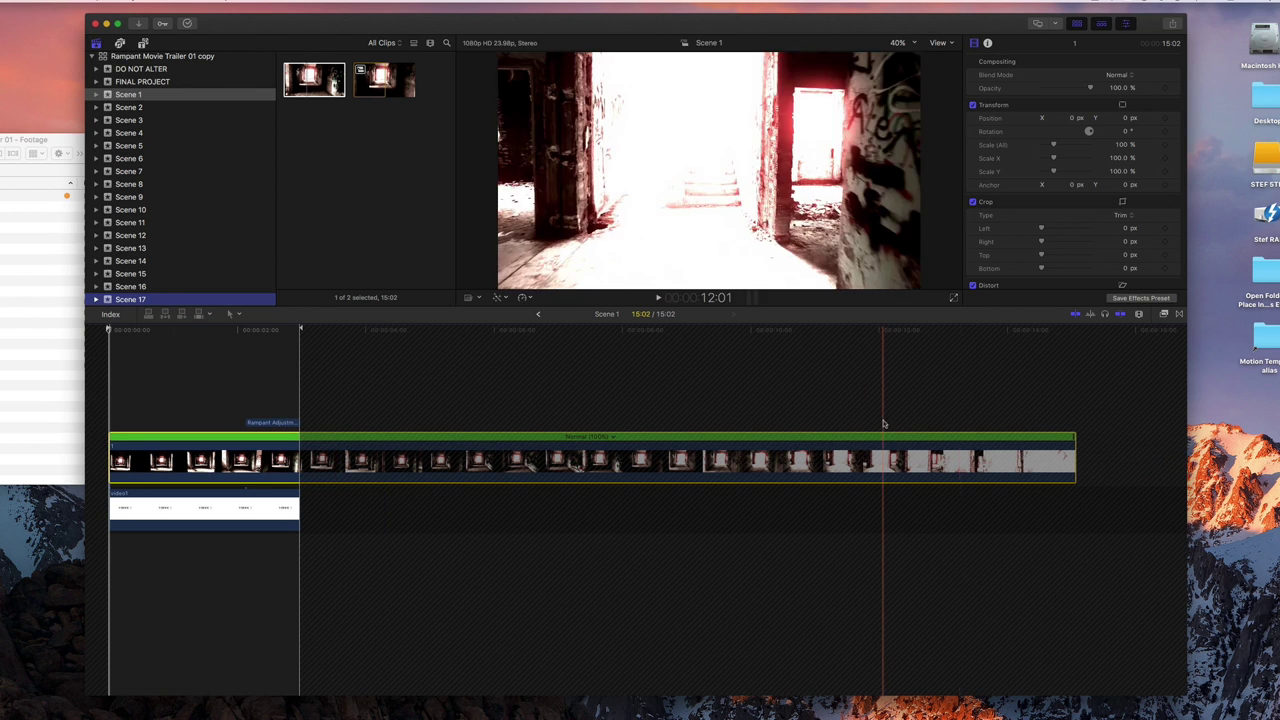
drag(1076, 440, 414, 440)
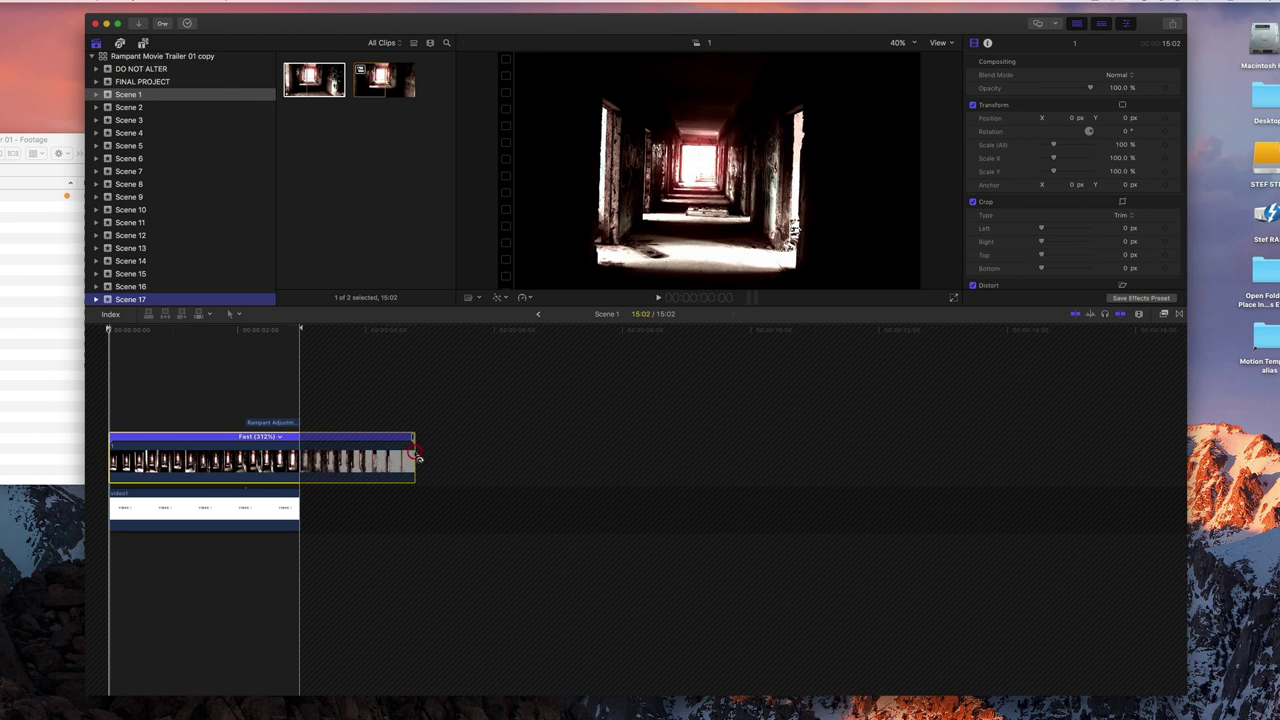
Step: Trim about 12 frames off the start of clip 1 in the Scene 1 timeline, preview it, and return to the project timeline
drag(134, 338, 100, 340)
key(space)
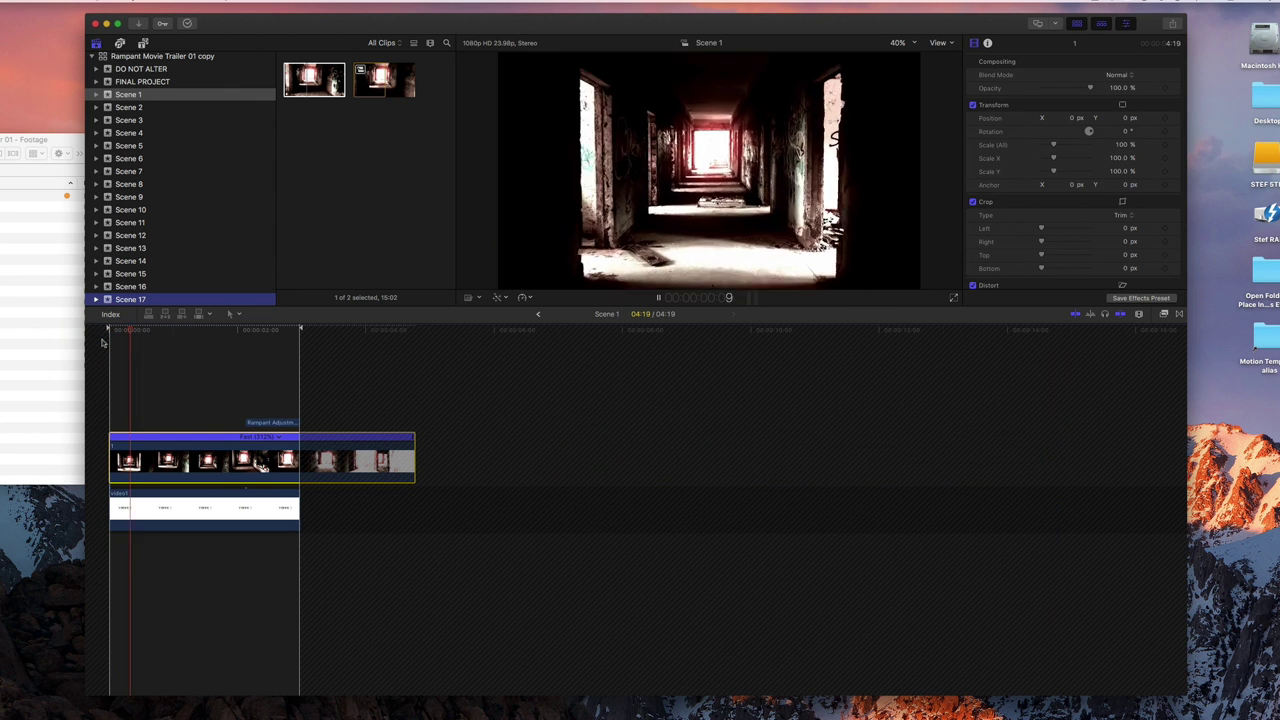
key(space)
drag(120, 444, 180, 442)
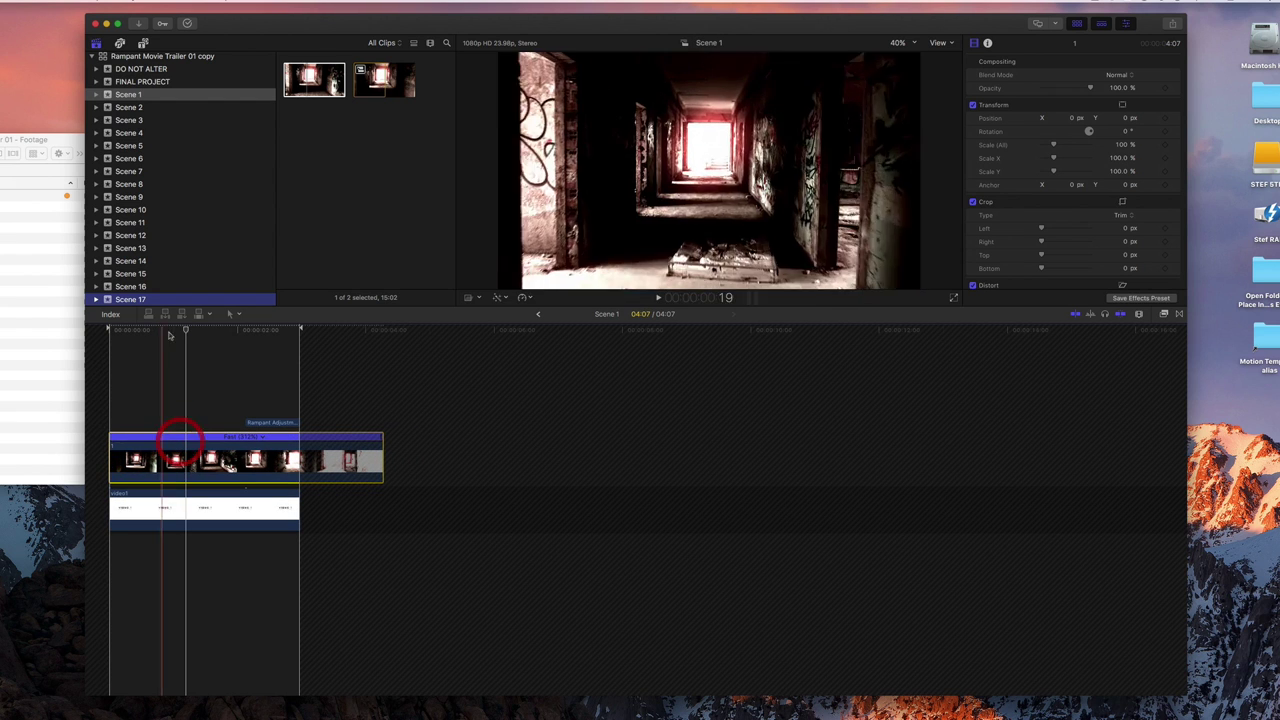
click(104, 337)
key(space)
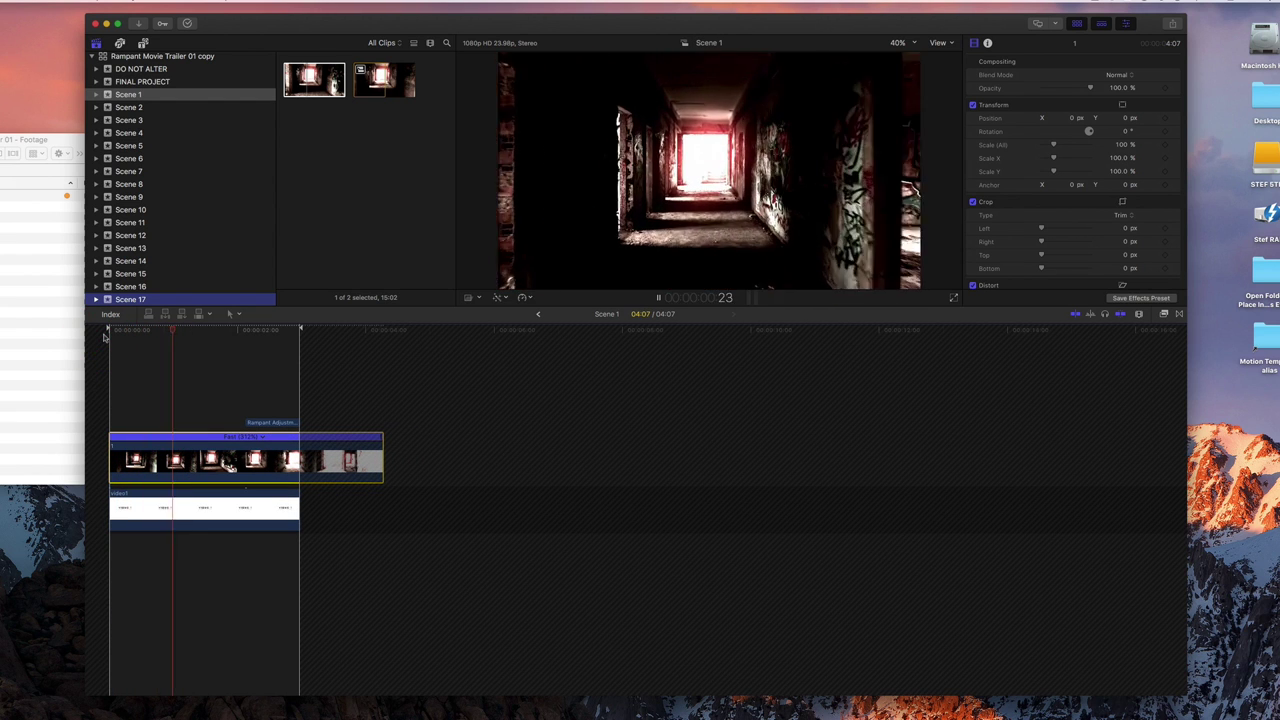
key(space)
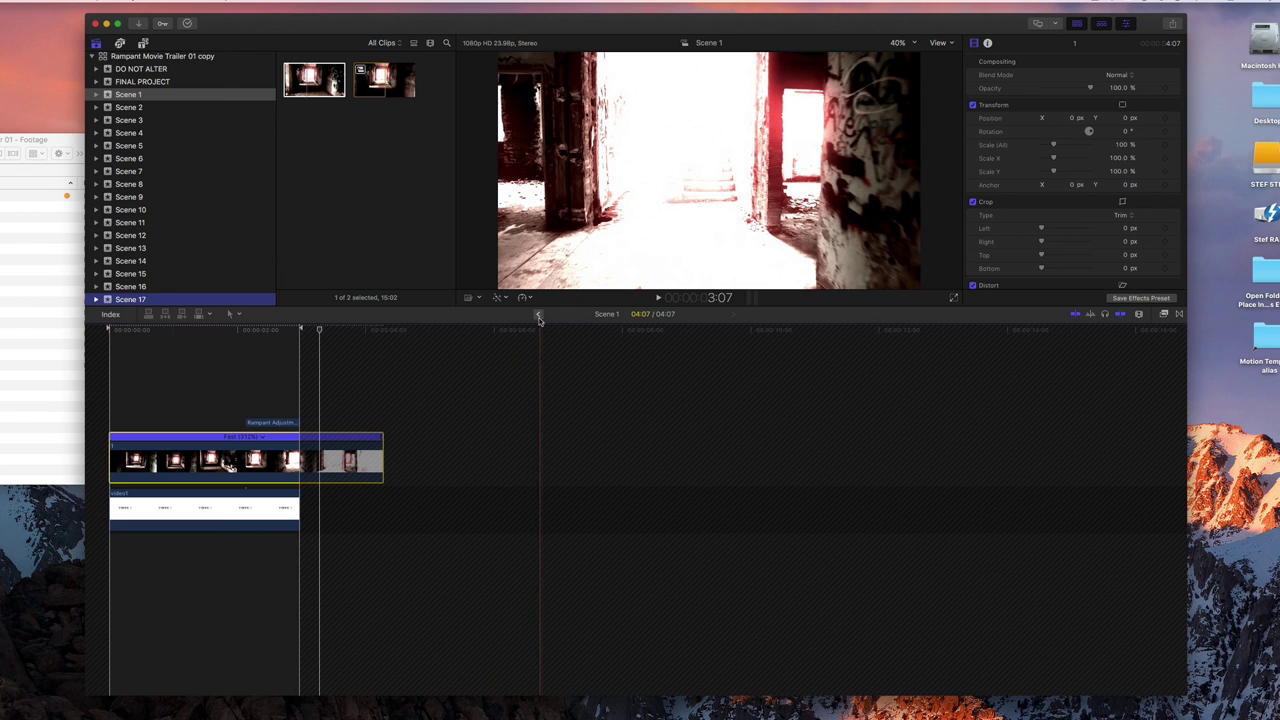
click(539, 316)
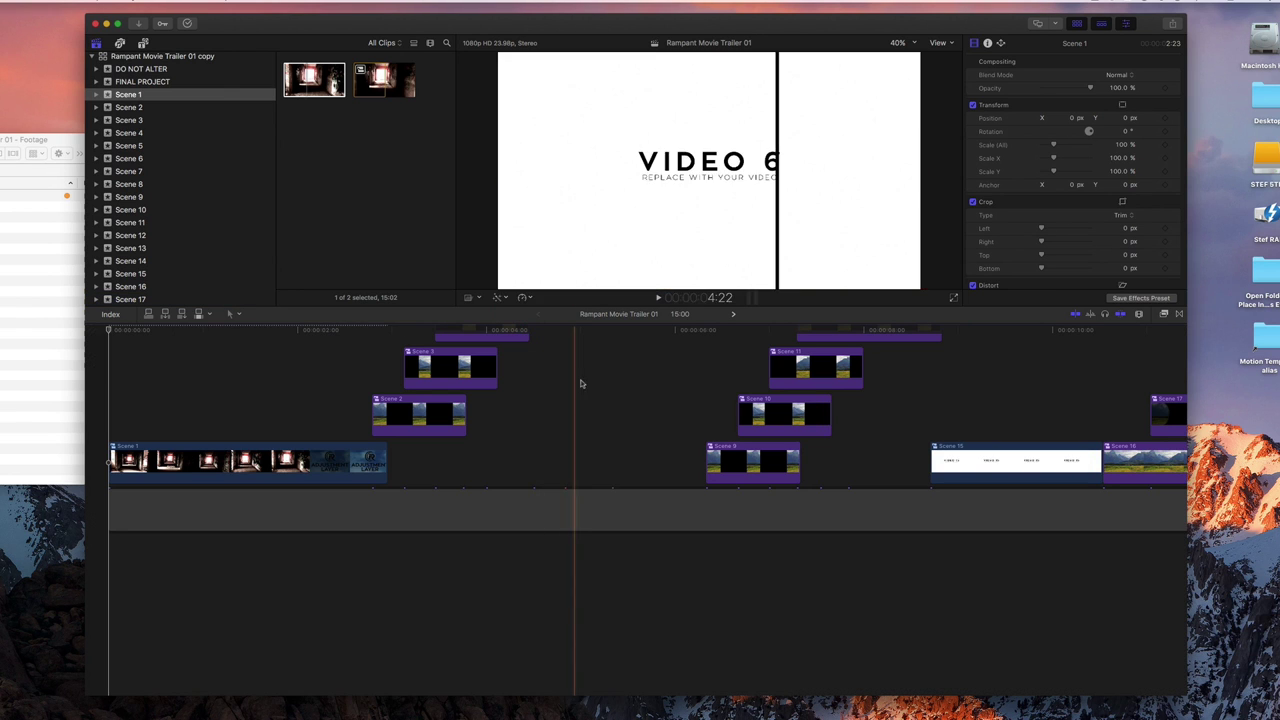
Step: Open the Scene 2 compound clip and connect clip 2 from the Scene 2 event above the video2 placeholder, starting at the beginning
scroll(582, 421, up, 5)
scroll(582, 421, up, 2)
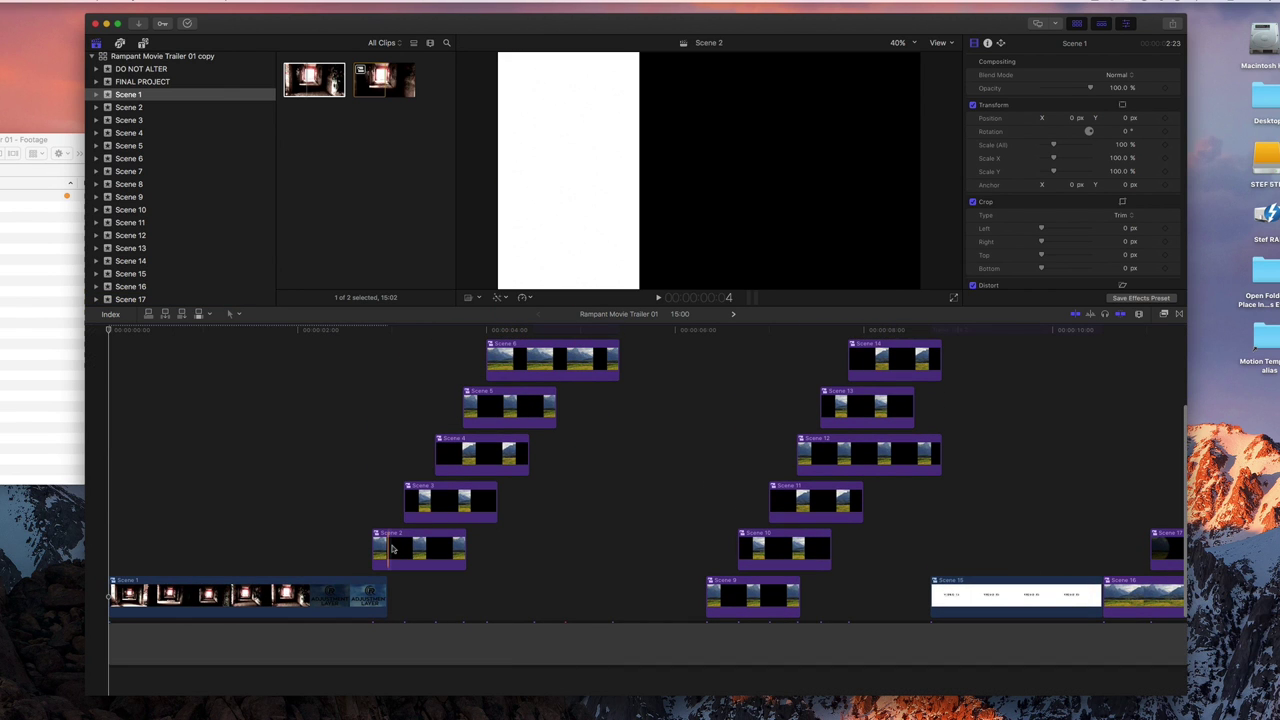
double_click(392, 549)
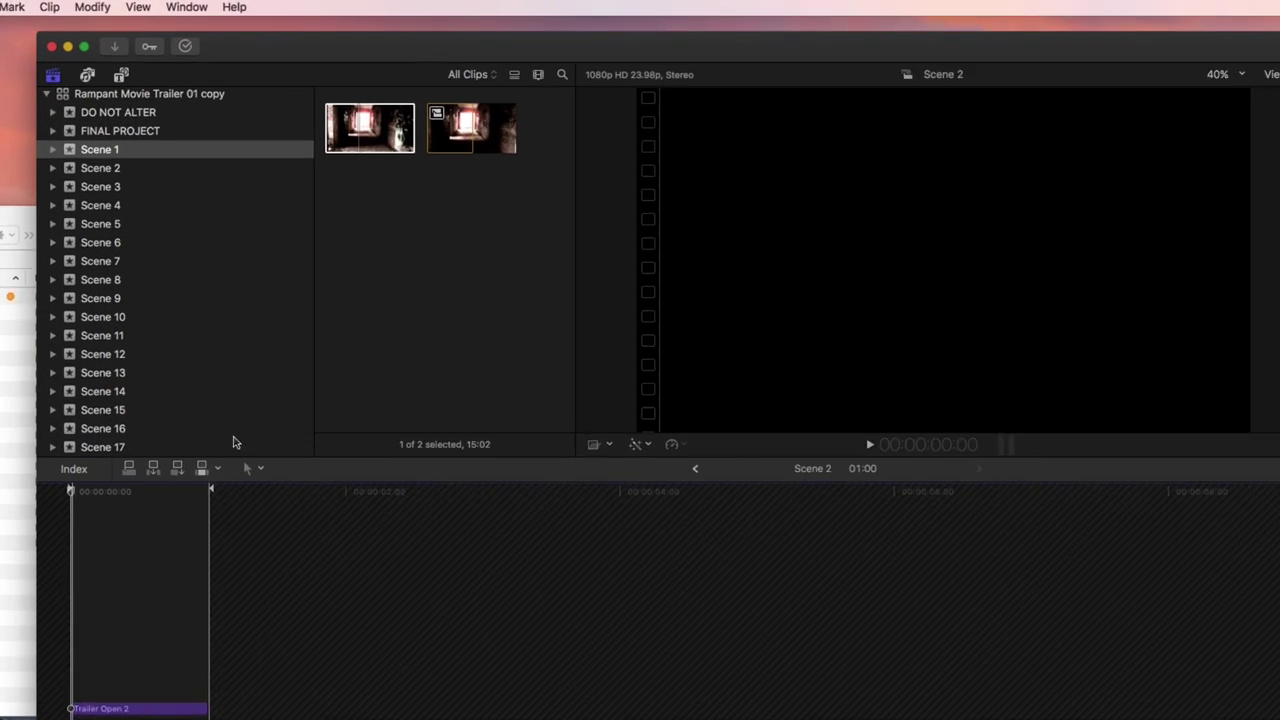
click(97, 188)
click(348, 145)
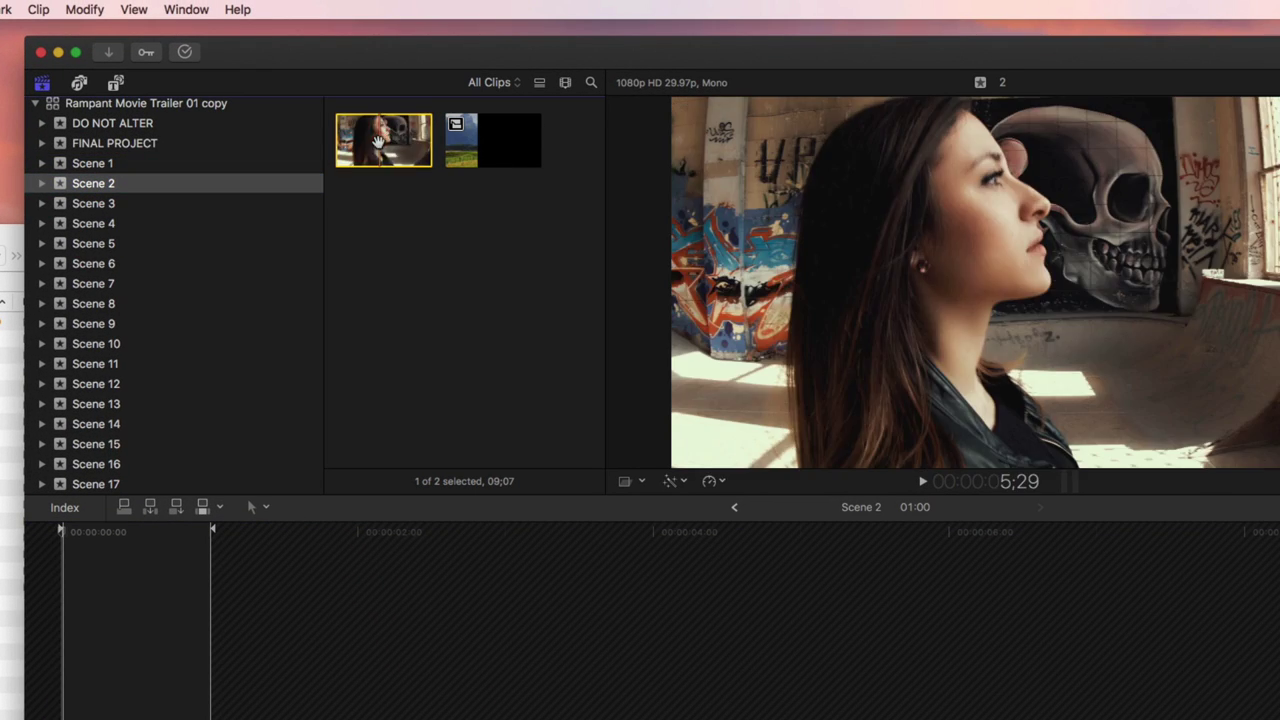
drag(360, 143, 52, 369)
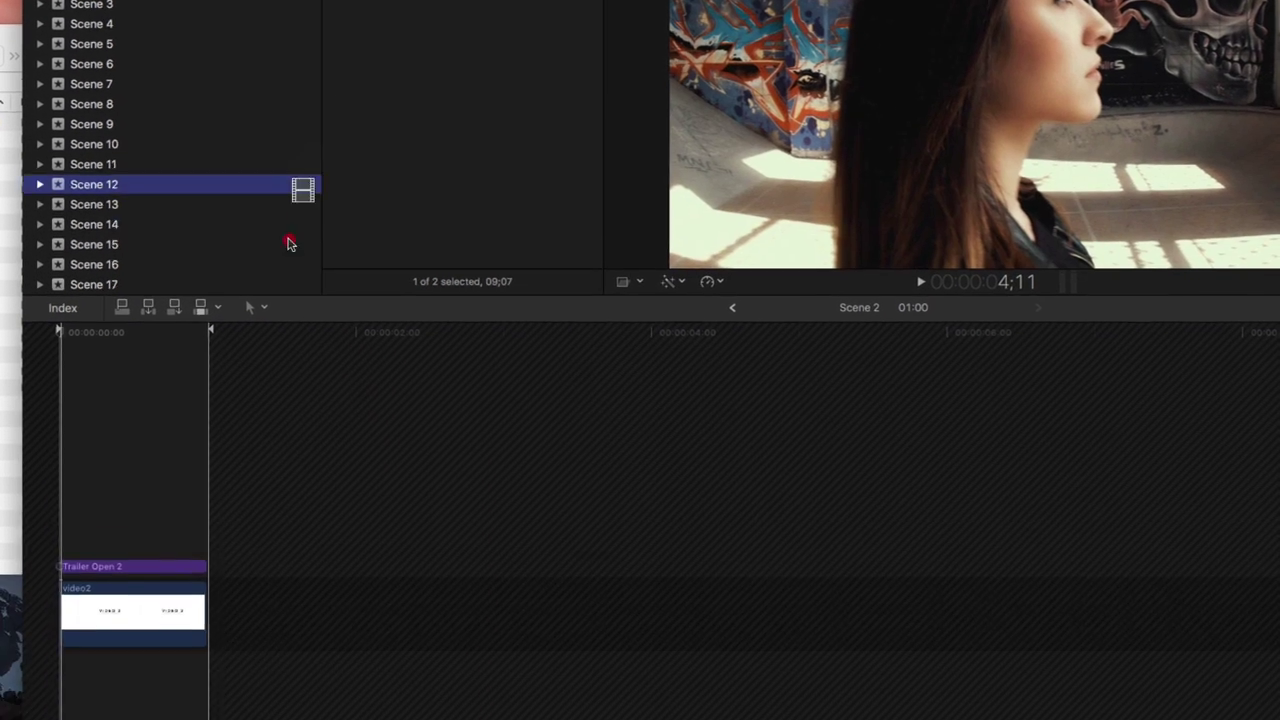
drag(208, 157, 112, 162)
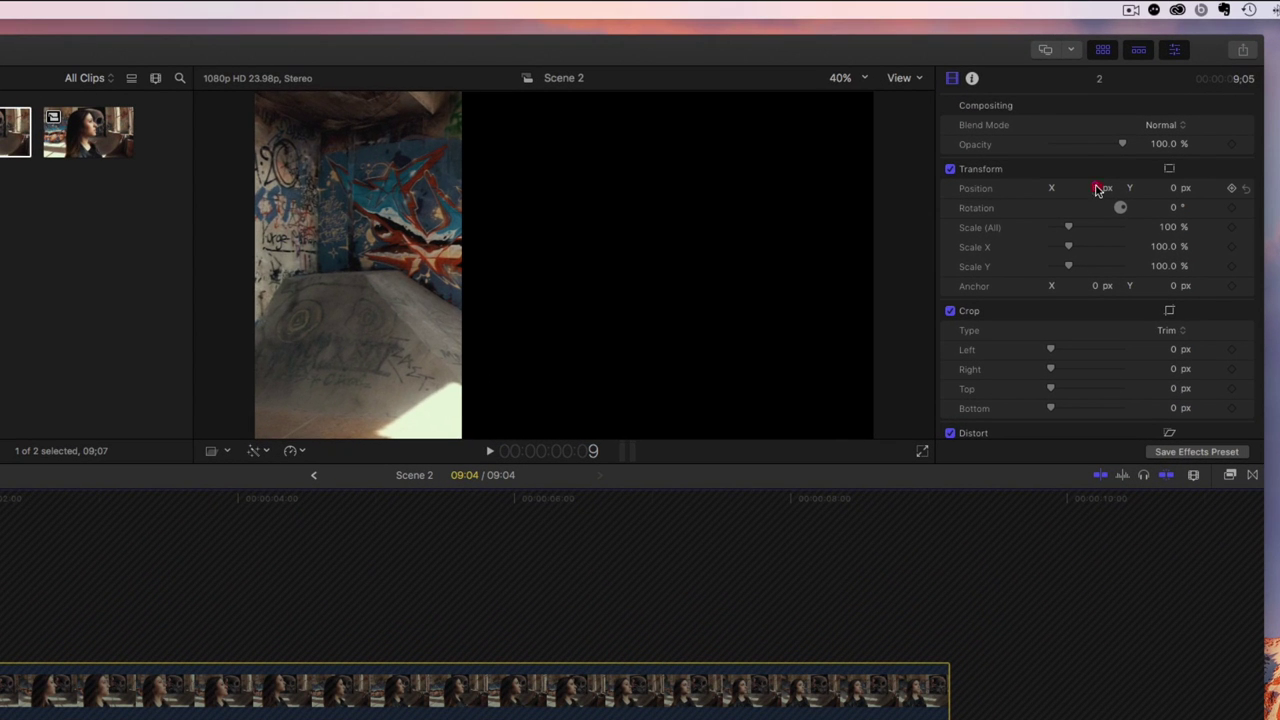
Step: Set clip 2's X position to about -1228 px to frame the woman, preview Scene 2, and return to the project timeline
mouse_move(1098, 189)
mouse_down()
mouse_move(985, 189)
mouse_move(1095, 174)
mouse_up()
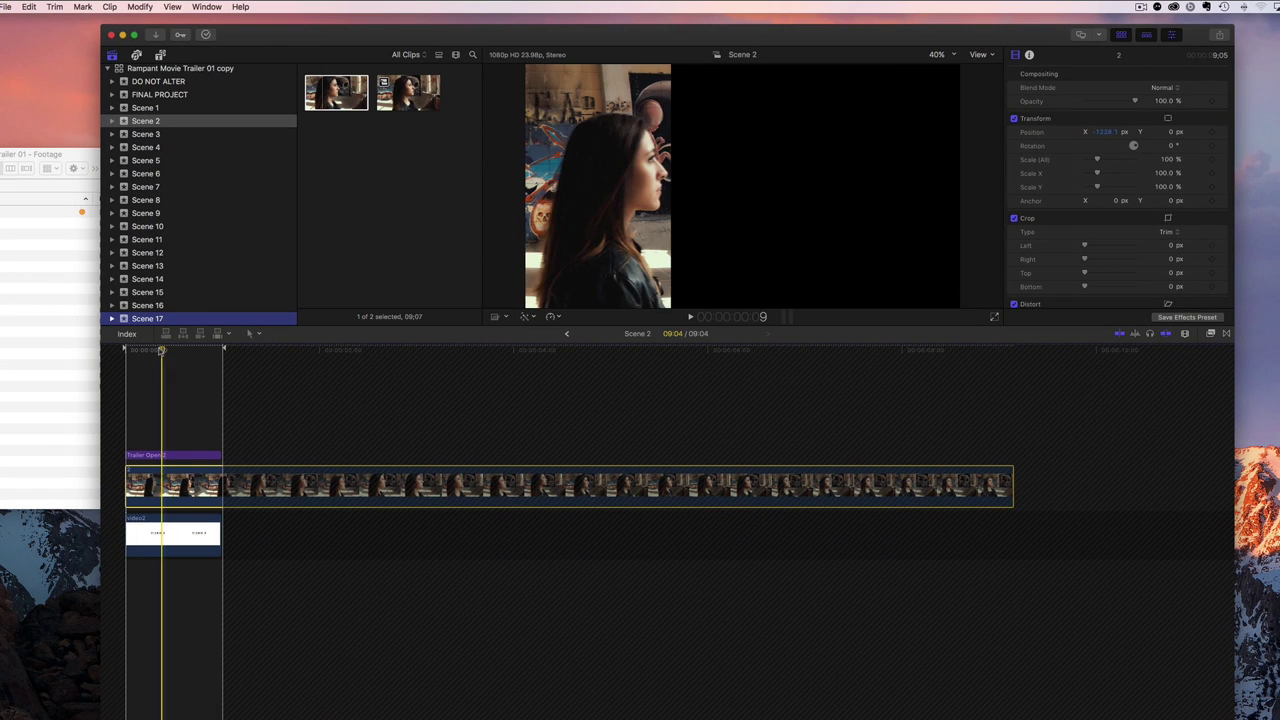
drag(161, 351, 91, 352)
key(space)
key(space)
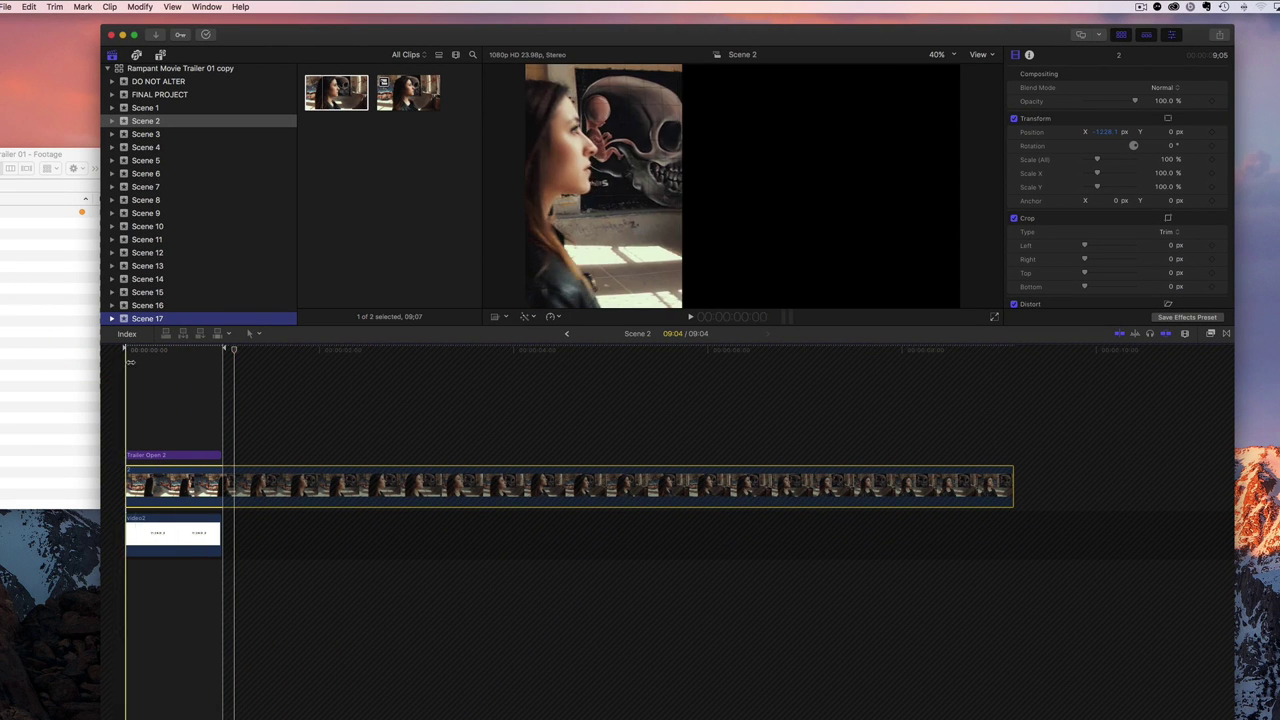
drag(203, 355, 126, 354)
click(568, 334)
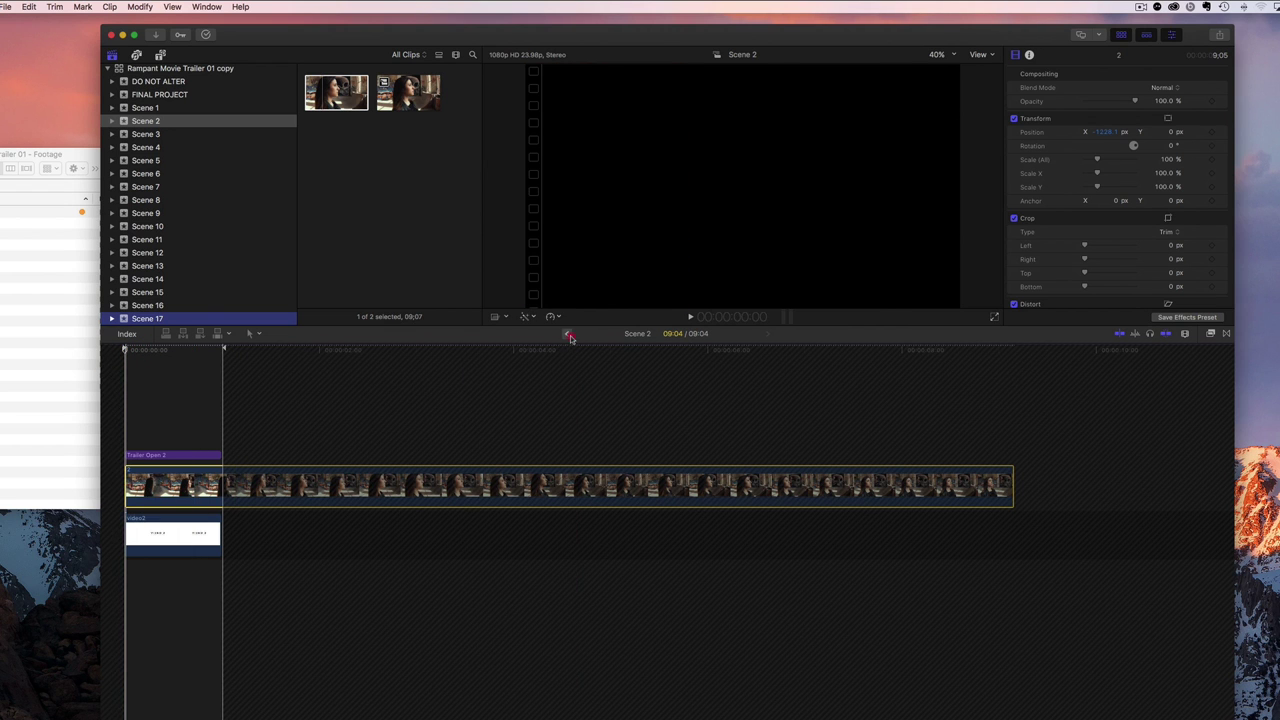
Step: Open the Scene 3 compound clip and connect clip 3 from the Scene 3 event above the video3 placeholder, starting at the beginning
scroll(536, 446, up, 4)
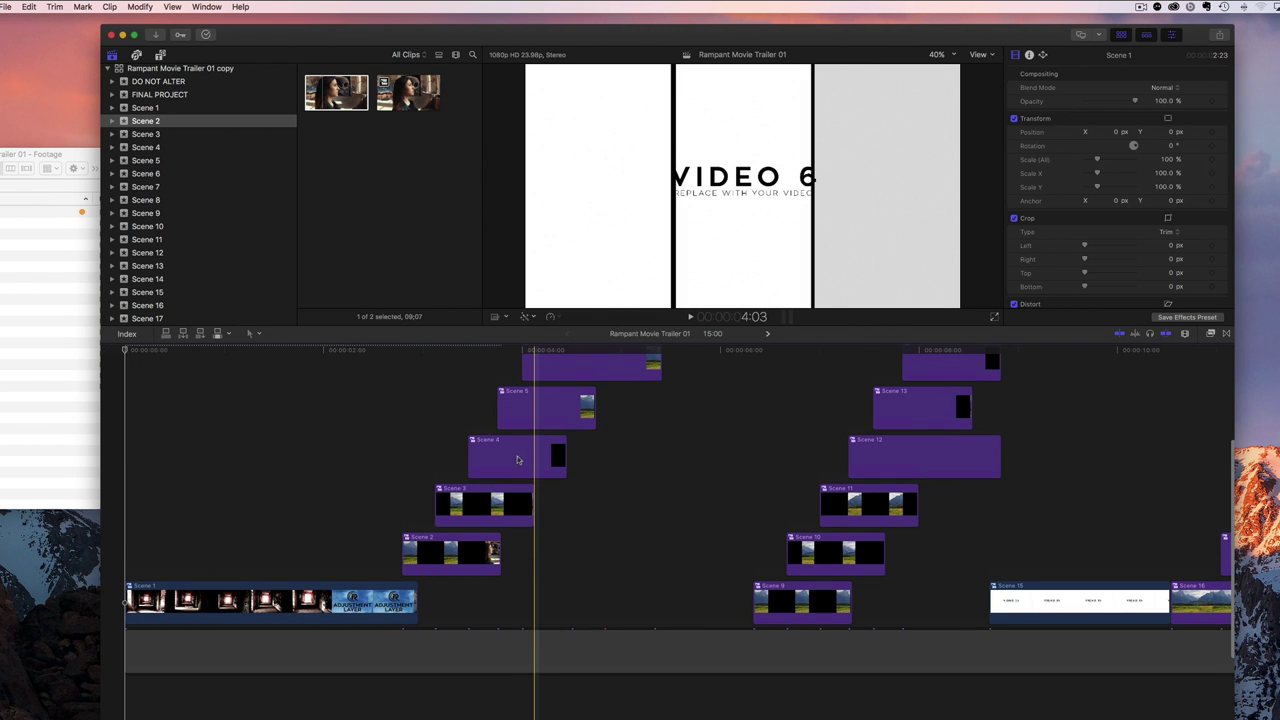
double_click(457, 500)
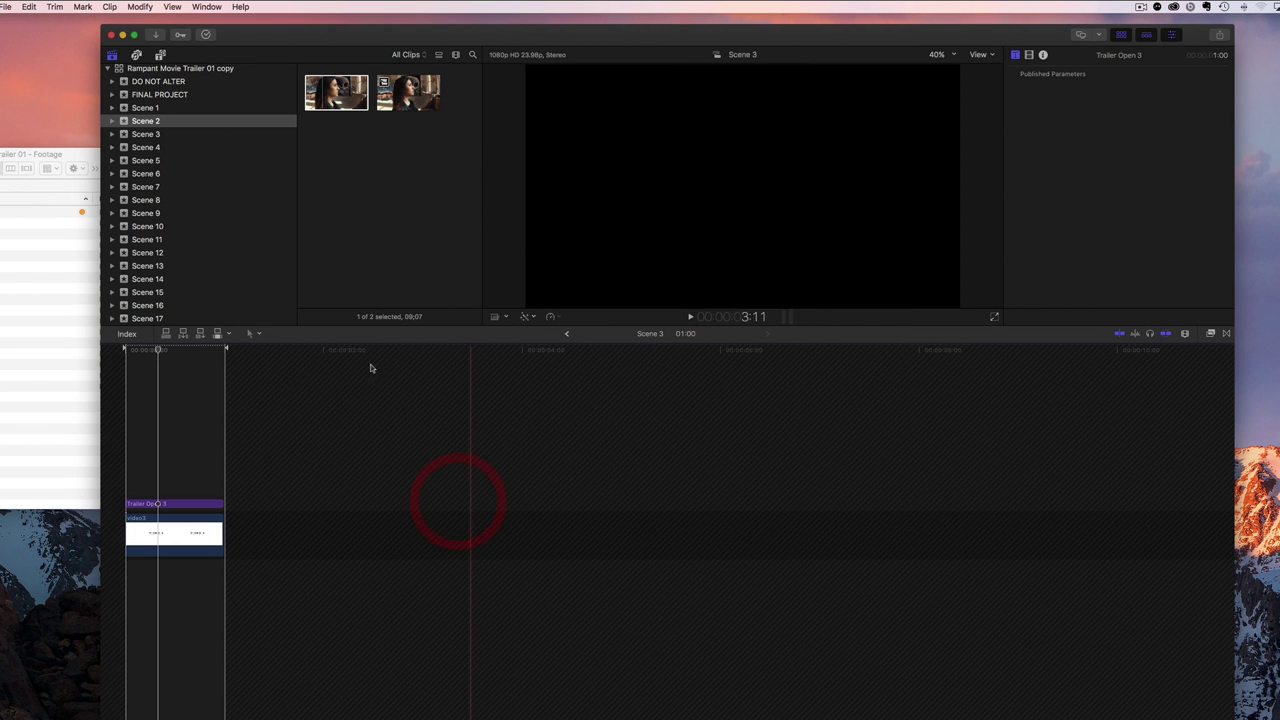
click(146, 134)
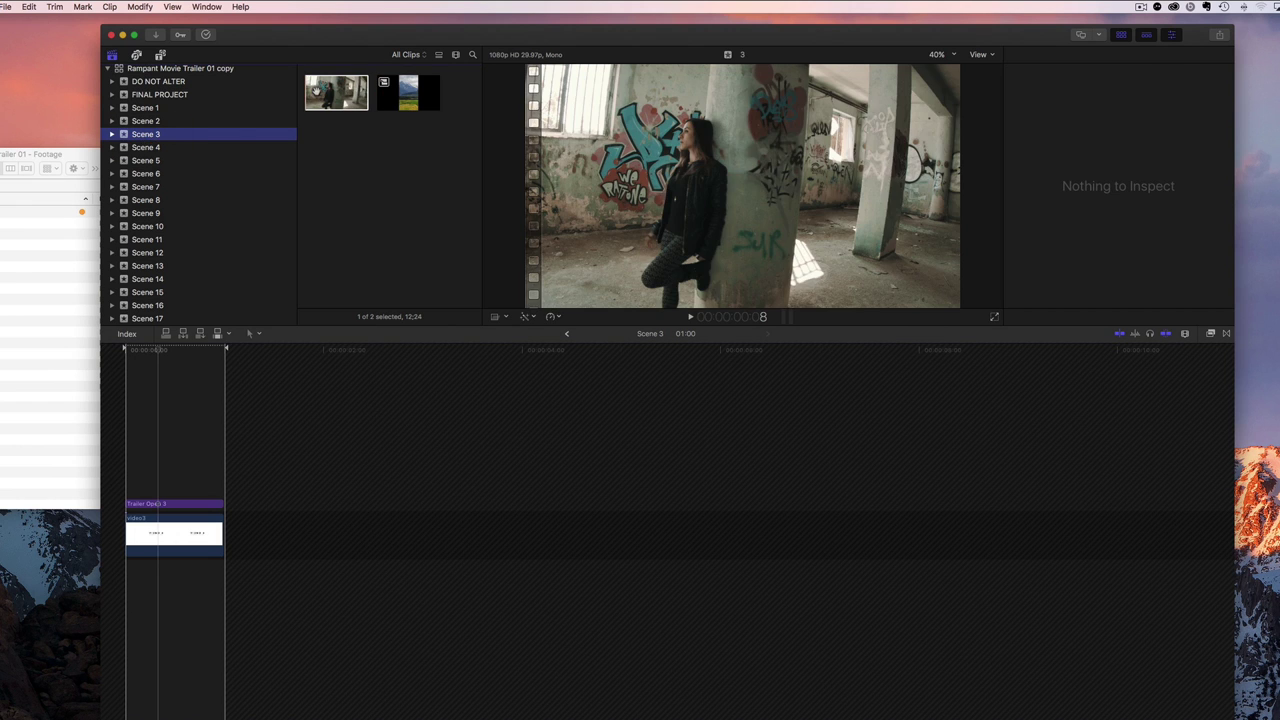
click(320, 90)
drag(282, 171, 127, 506)
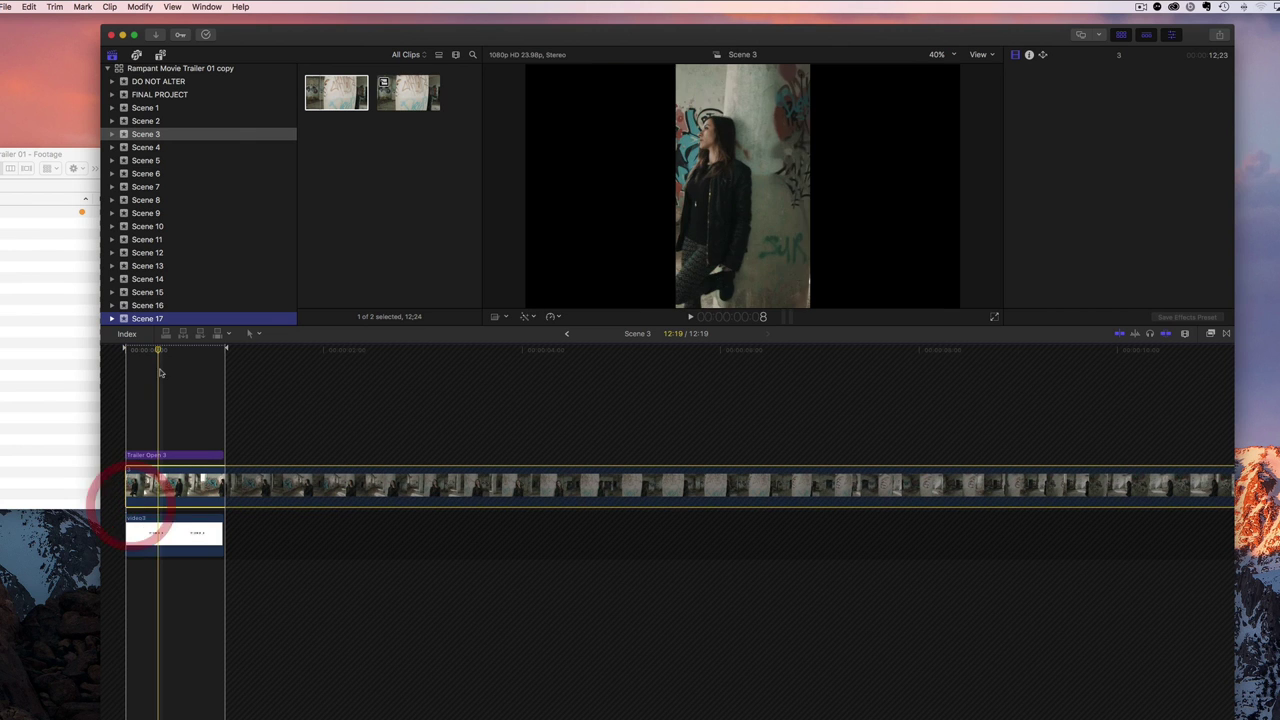
Step: Trim a few frames off the start of clip 3, shift it horizontally to frame the woman, and return to the project timeline after previewing
drag(128, 352, 175, 356)
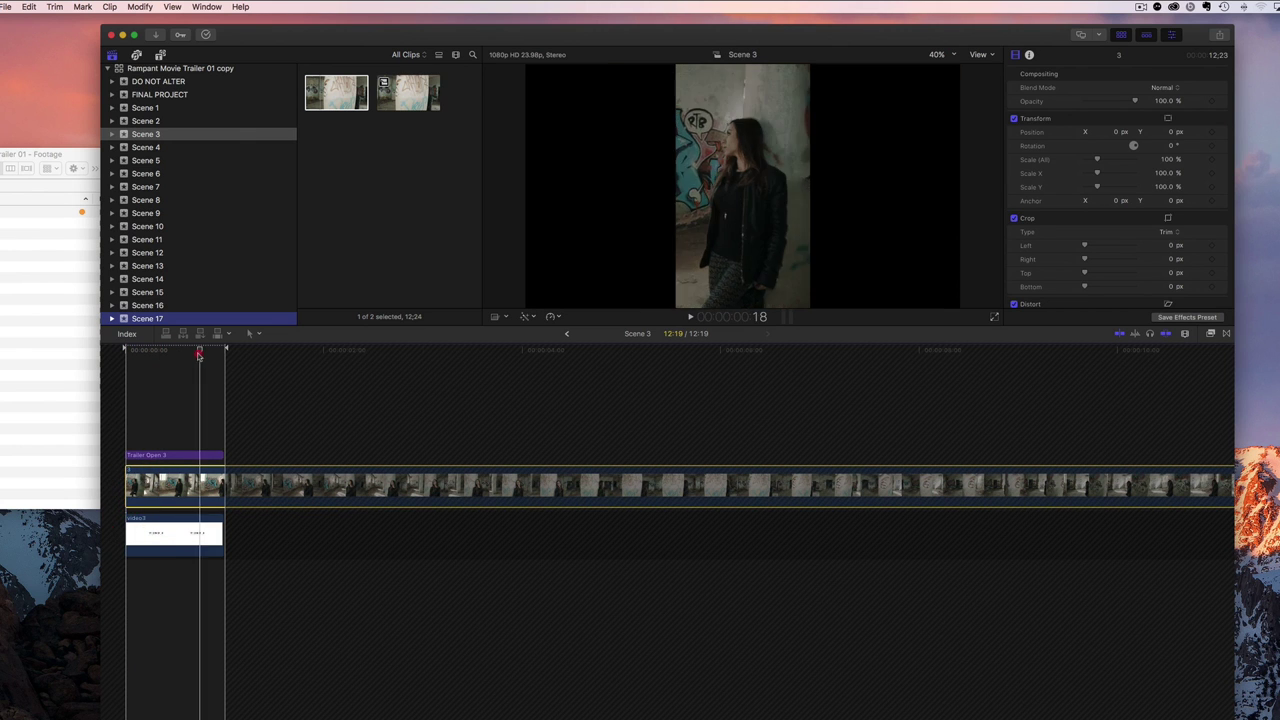
mouse_move(159, 356)
mouse_down()
mouse_move(126, 356)
mouse_move(157, 358)
mouse_up()
drag(127, 484, 162, 467)
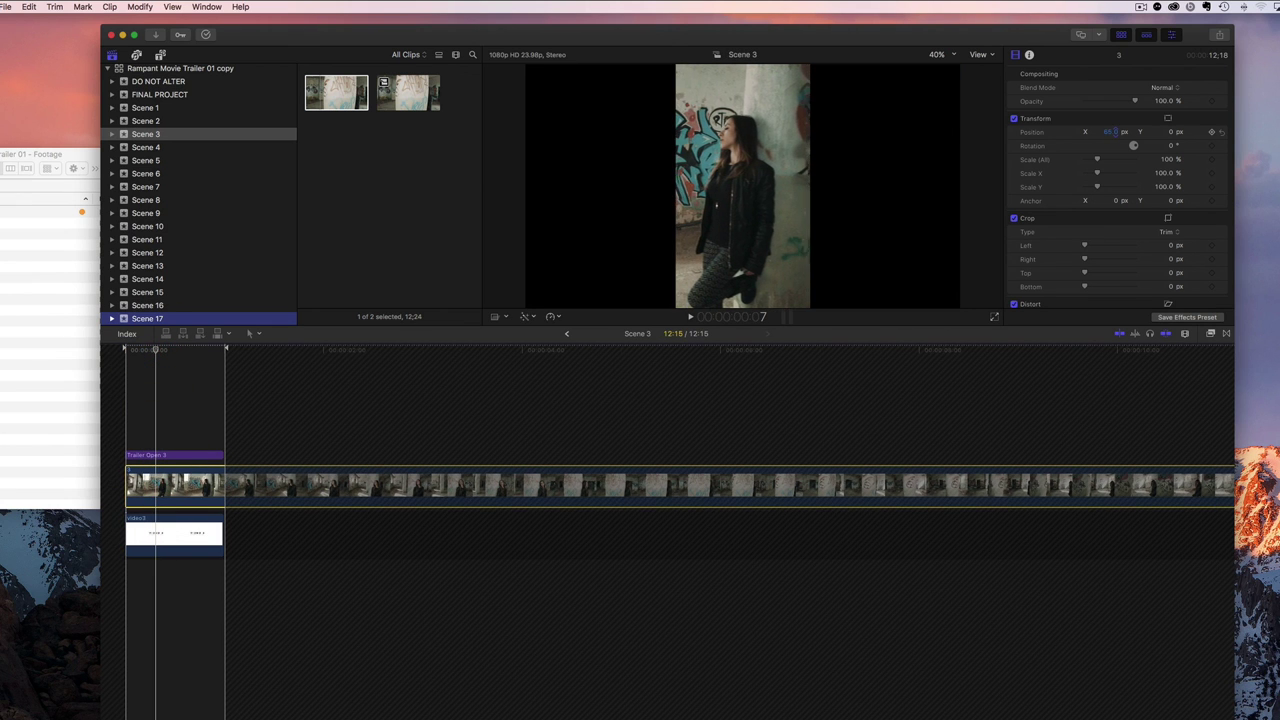
click(124, 354)
key(space)
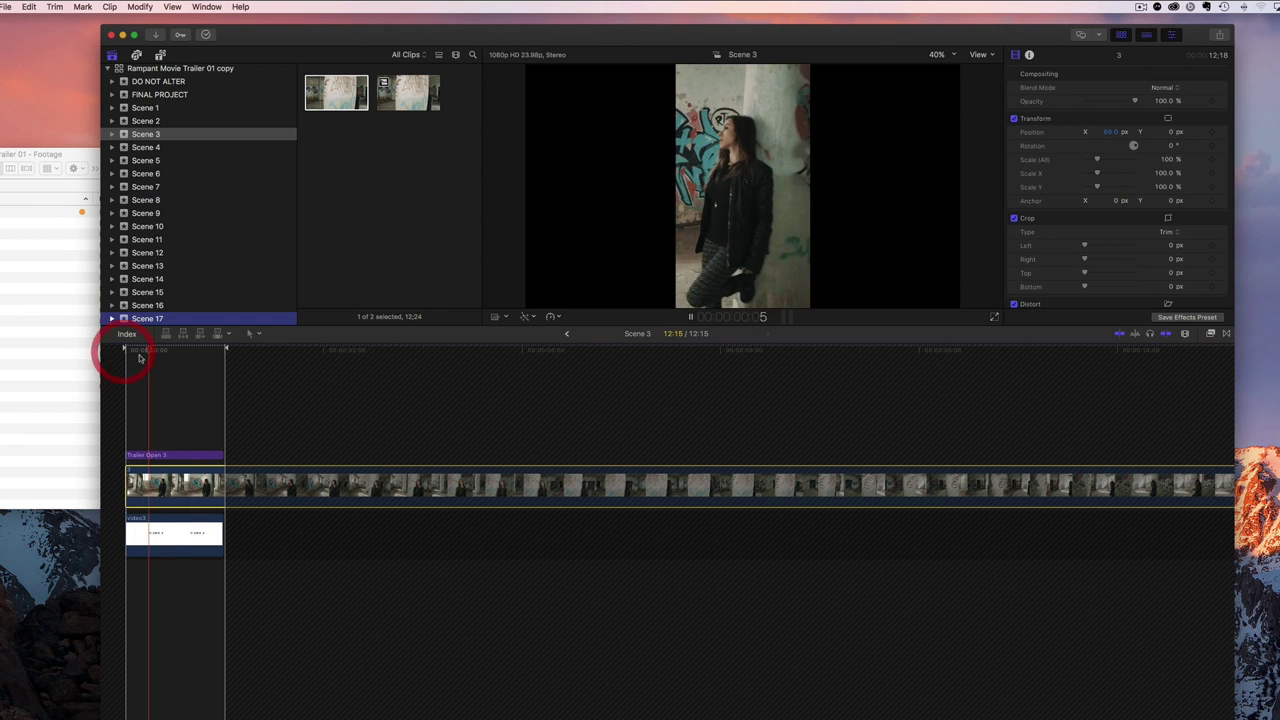
click(565, 335)
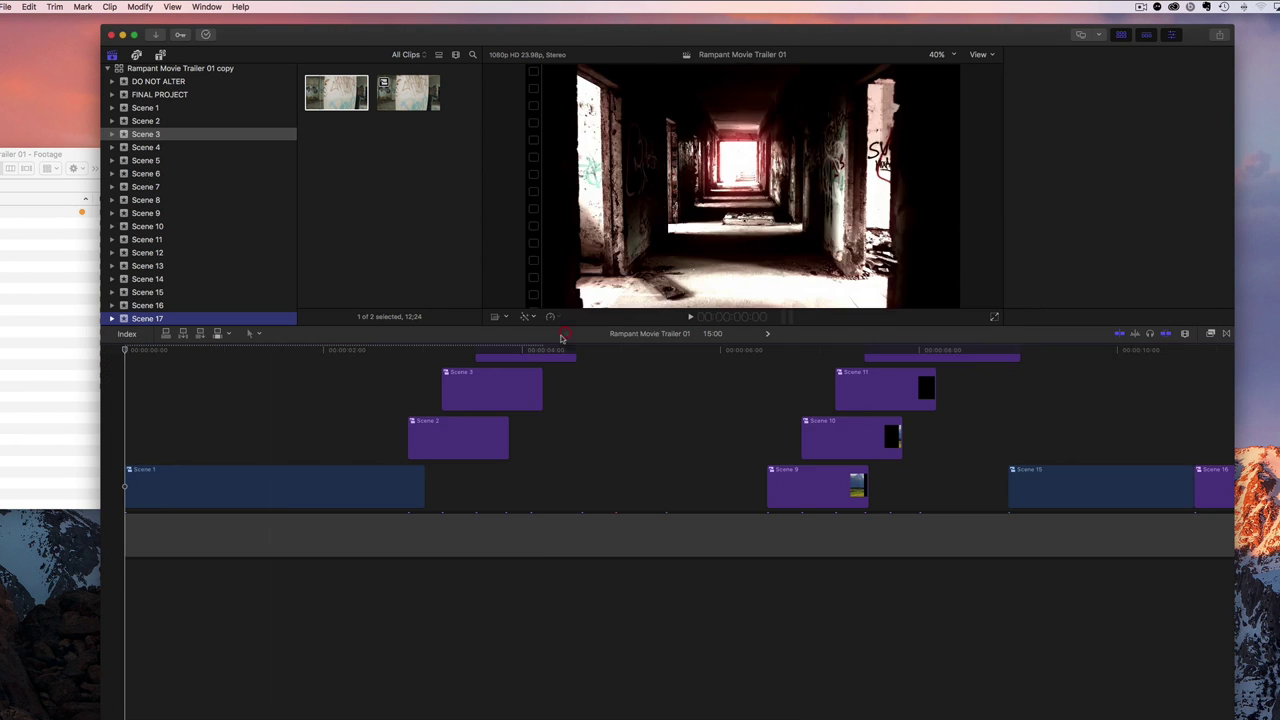
Step: Open the Scene 4 compound clip and connect the last 7:18 of clip 4 above the video4 placeholder, starting at the beginning
double_click(495, 444)
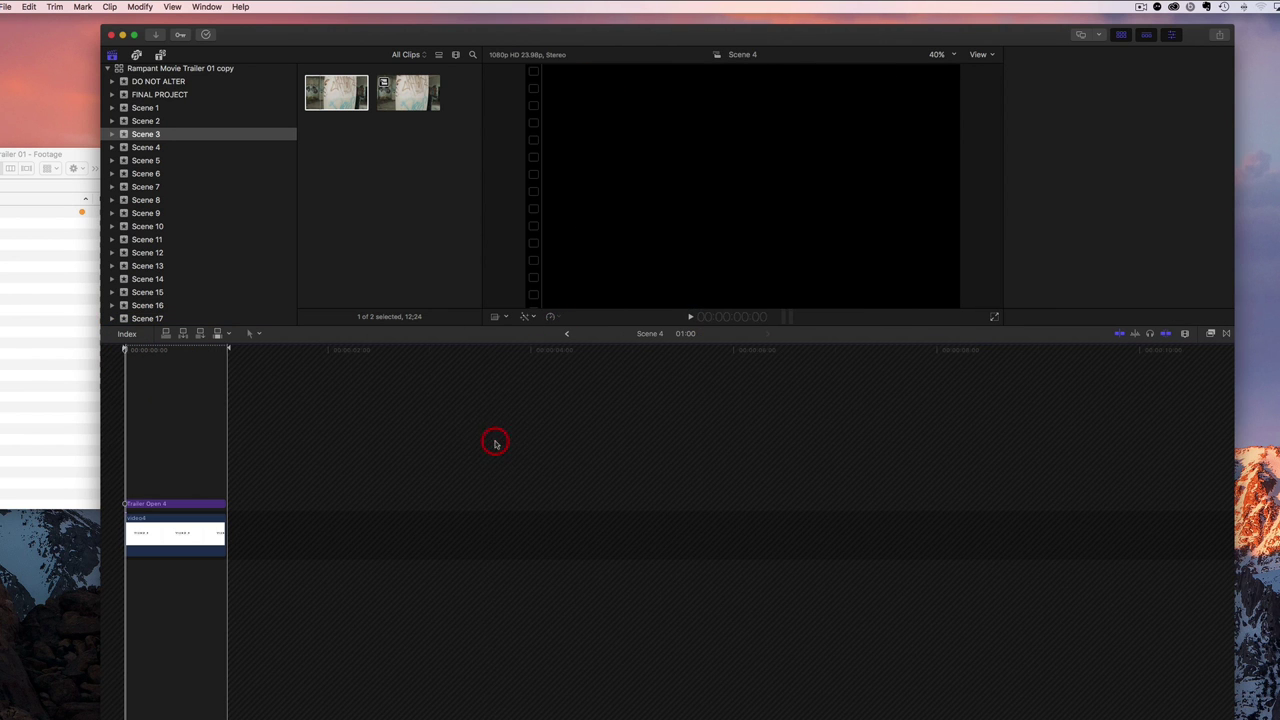
click(151, 149)
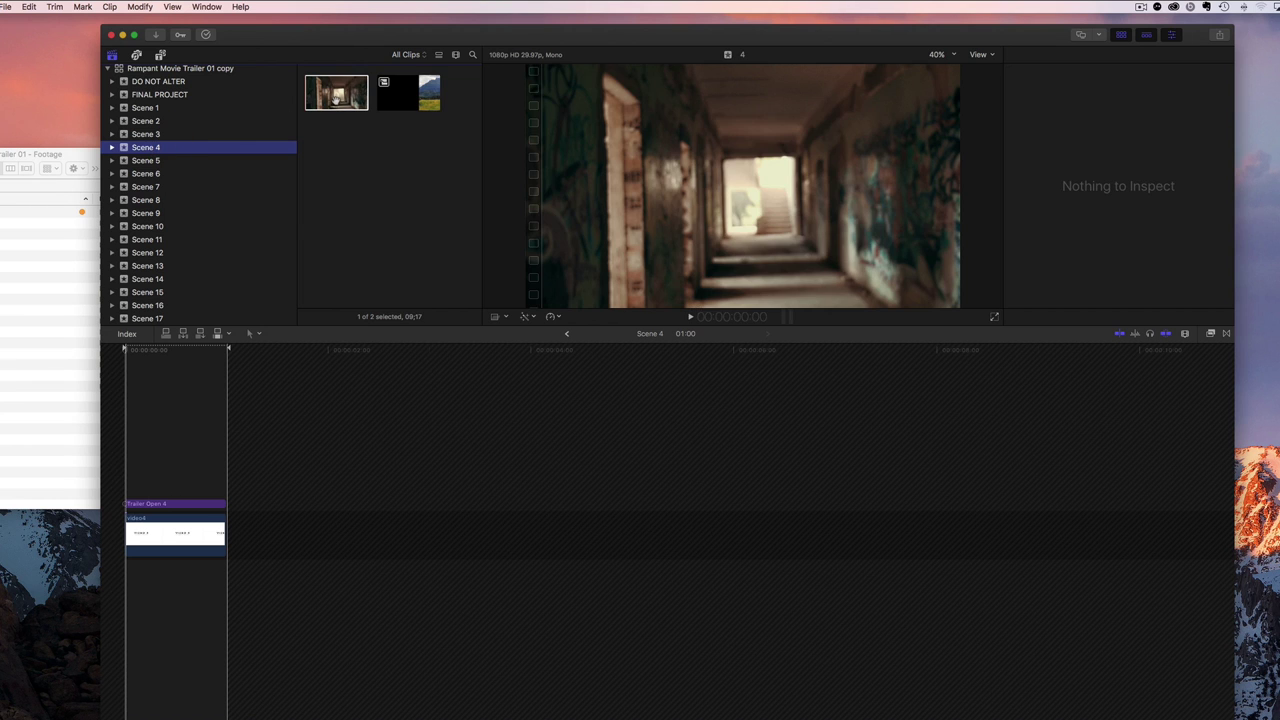
click(336, 94)
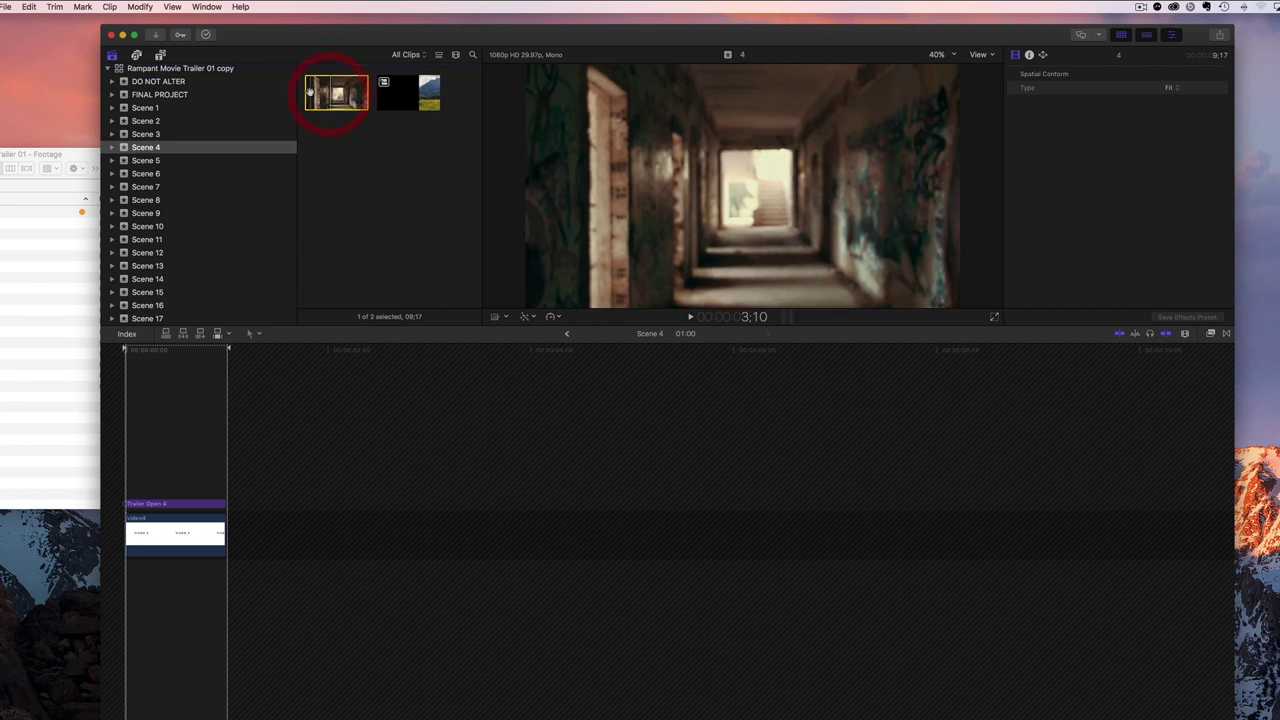
drag(318, 92, 126, 497)
Step: Set clip 4's X position to 556.4 px to frame the face in Scene 4, preview it, and return to the project timeline
click(134, 350)
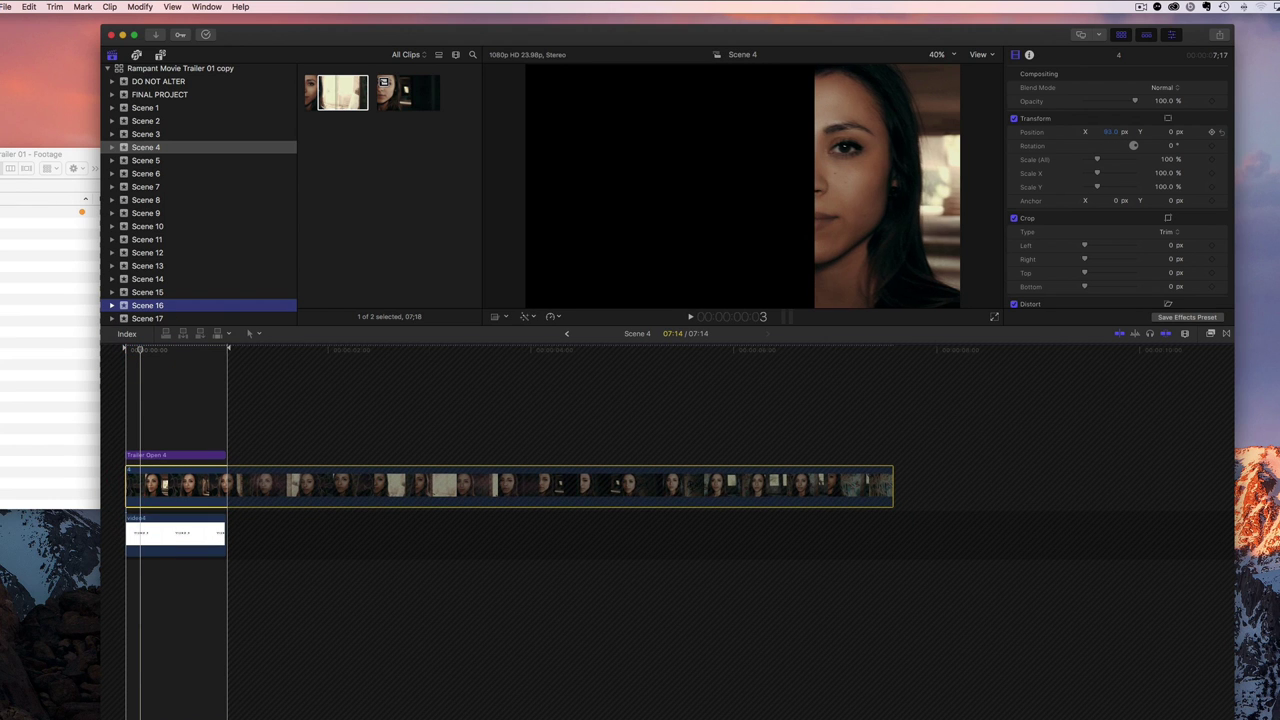
click(125, 350)
key(space)
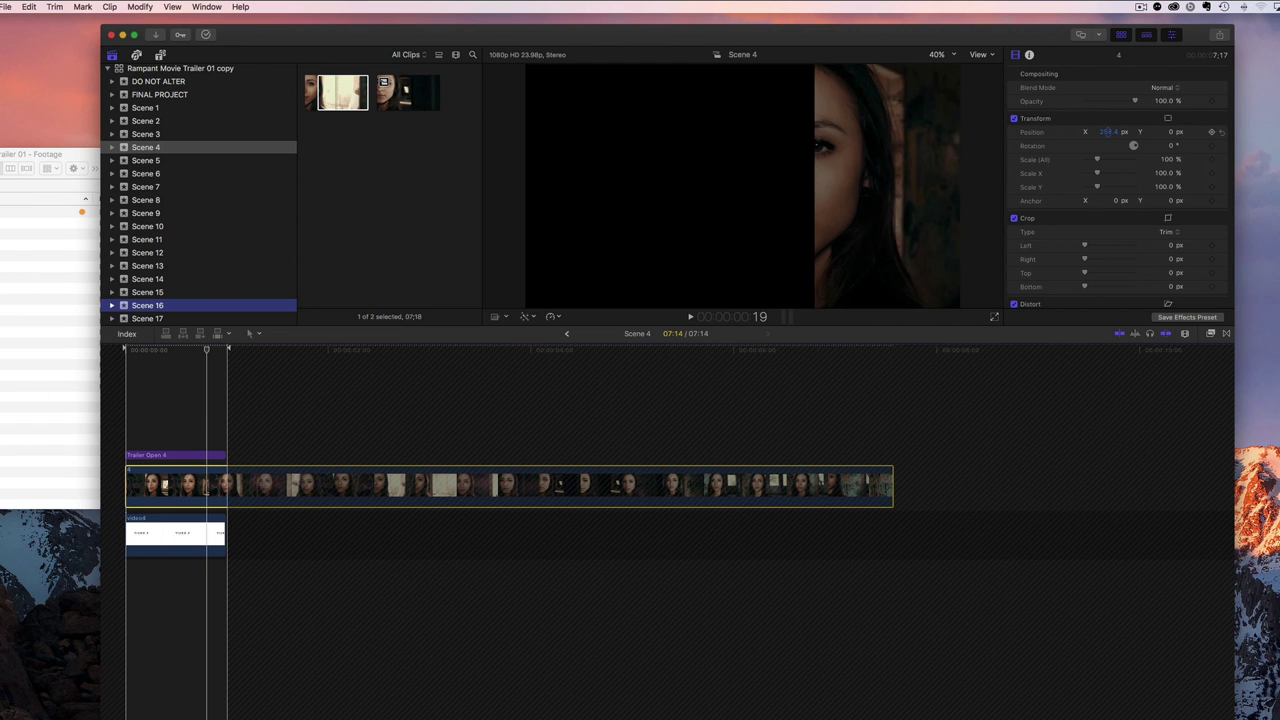
key(space)
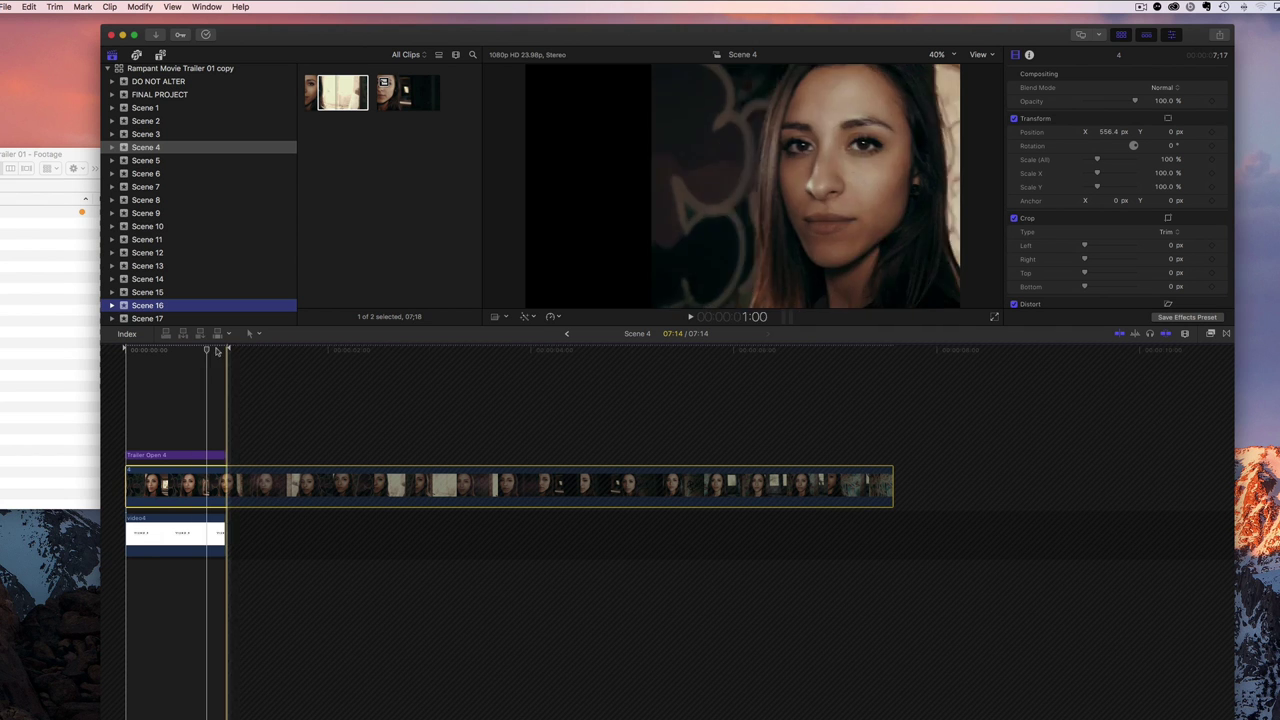
click(110, 360)
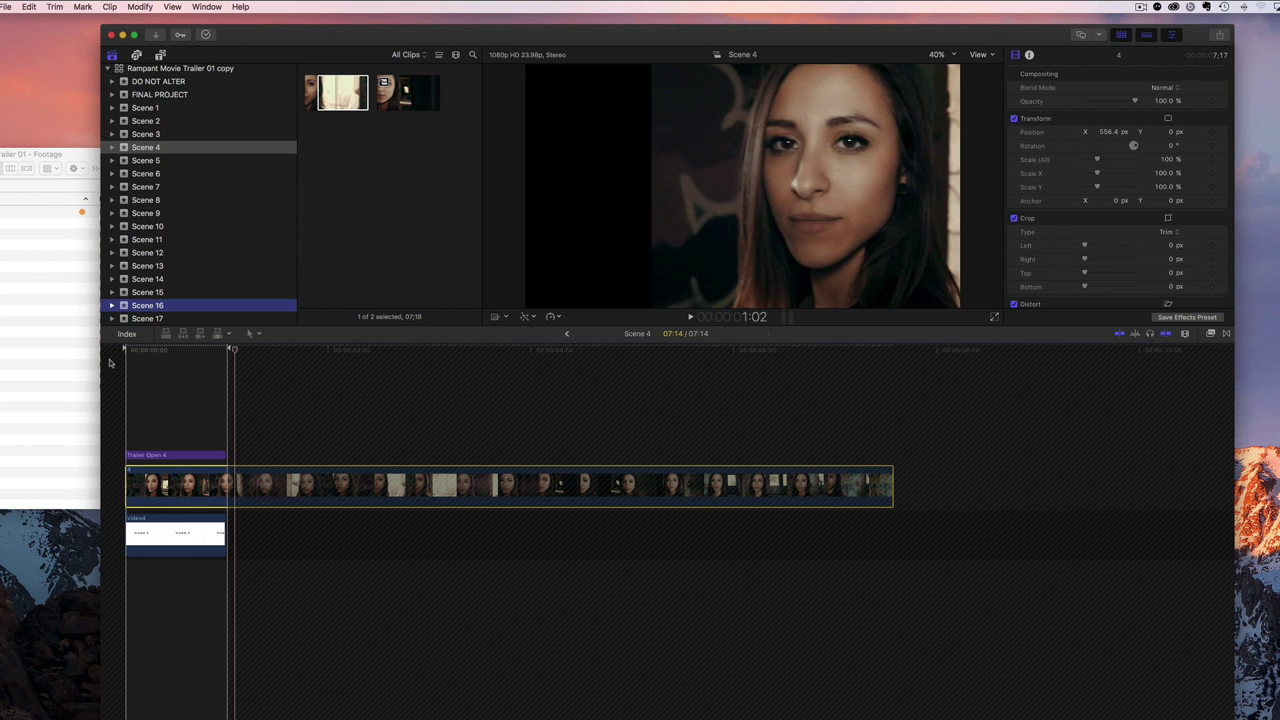
click(566, 333)
Step: Review the edited scenes, open the Scene 5 compound clip, and connect the last 8:11 of clip 5 above the video5 placeholder from the beginning
scroll(675, 406, up, 4)
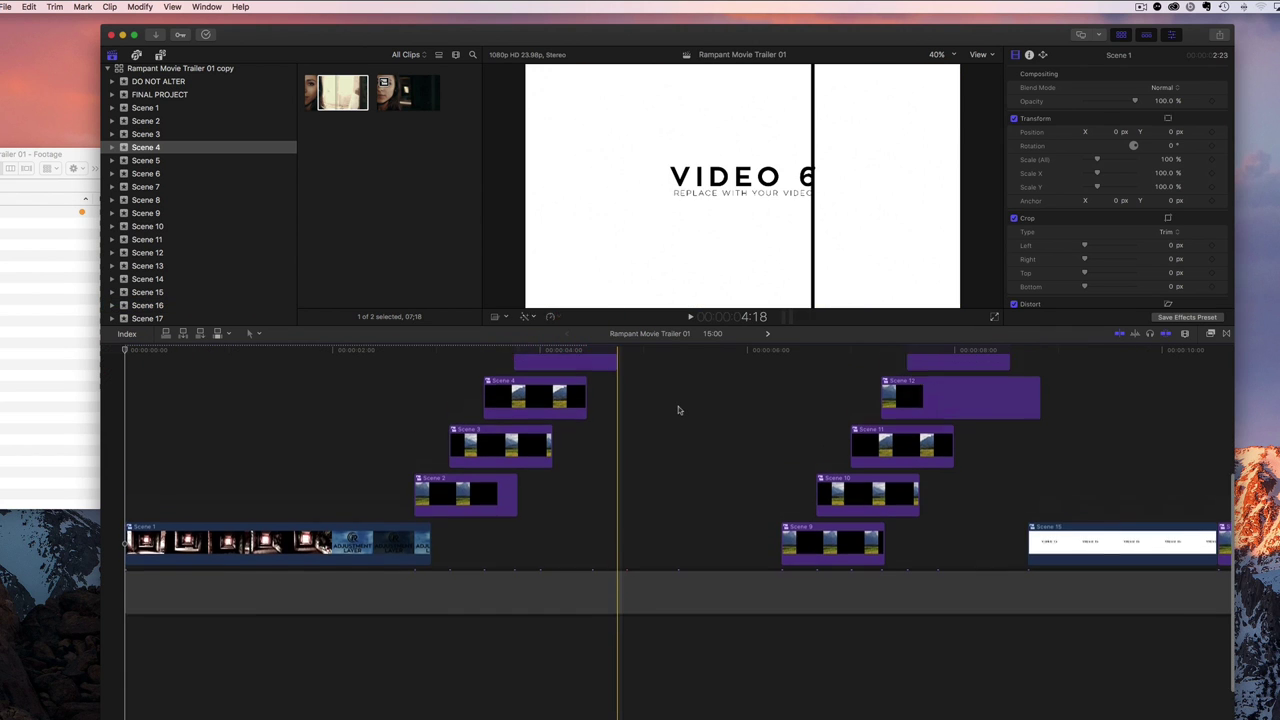
drag(278, 351, 526, 355)
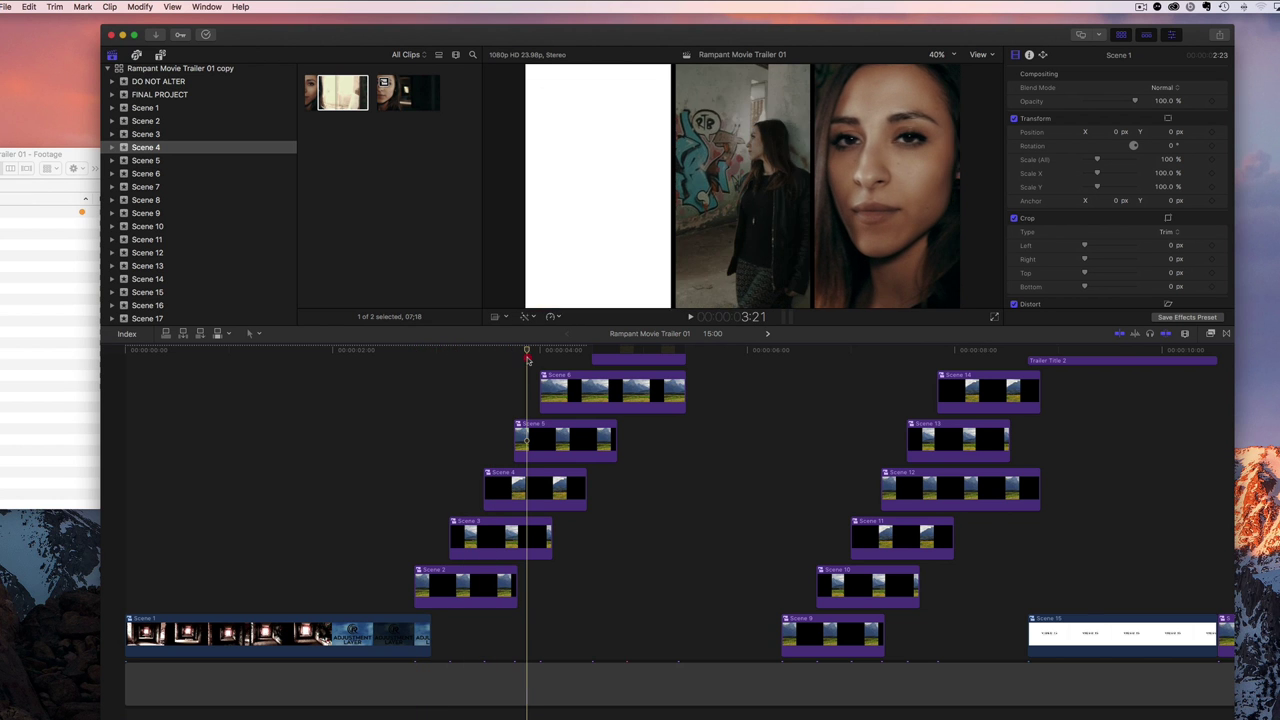
click(549, 443)
double_click(549, 443)
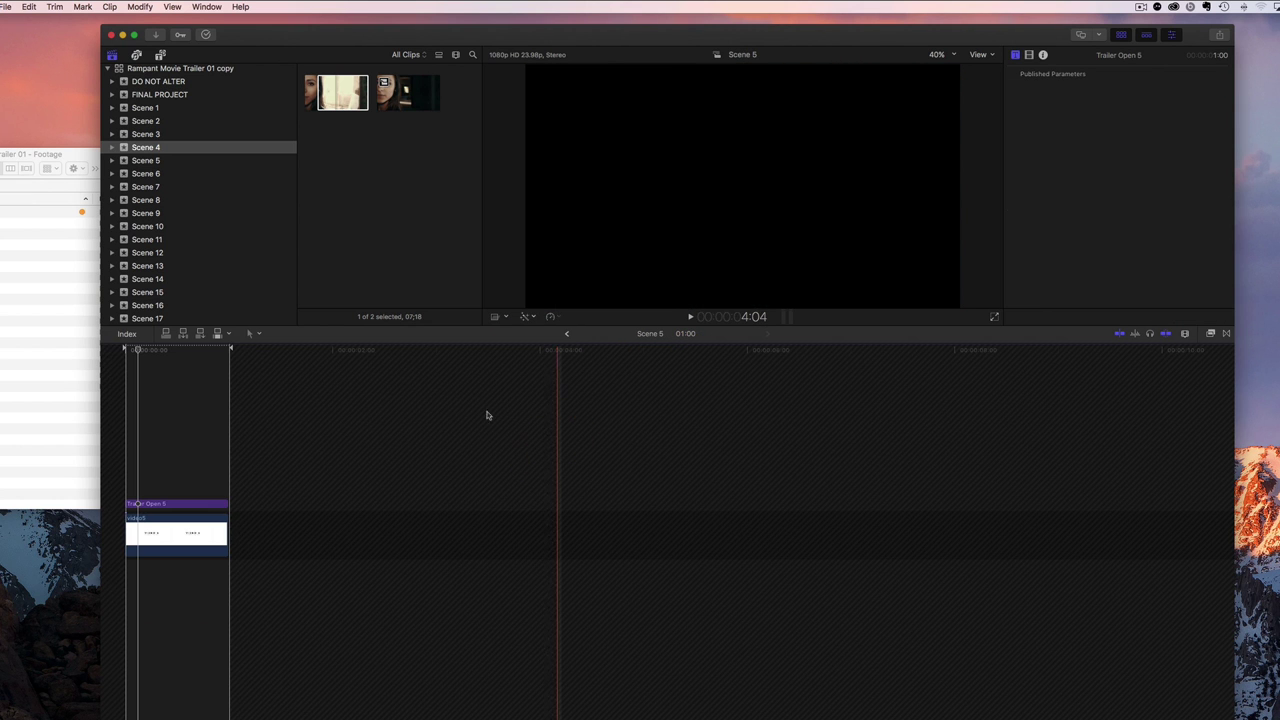
click(145, 160)
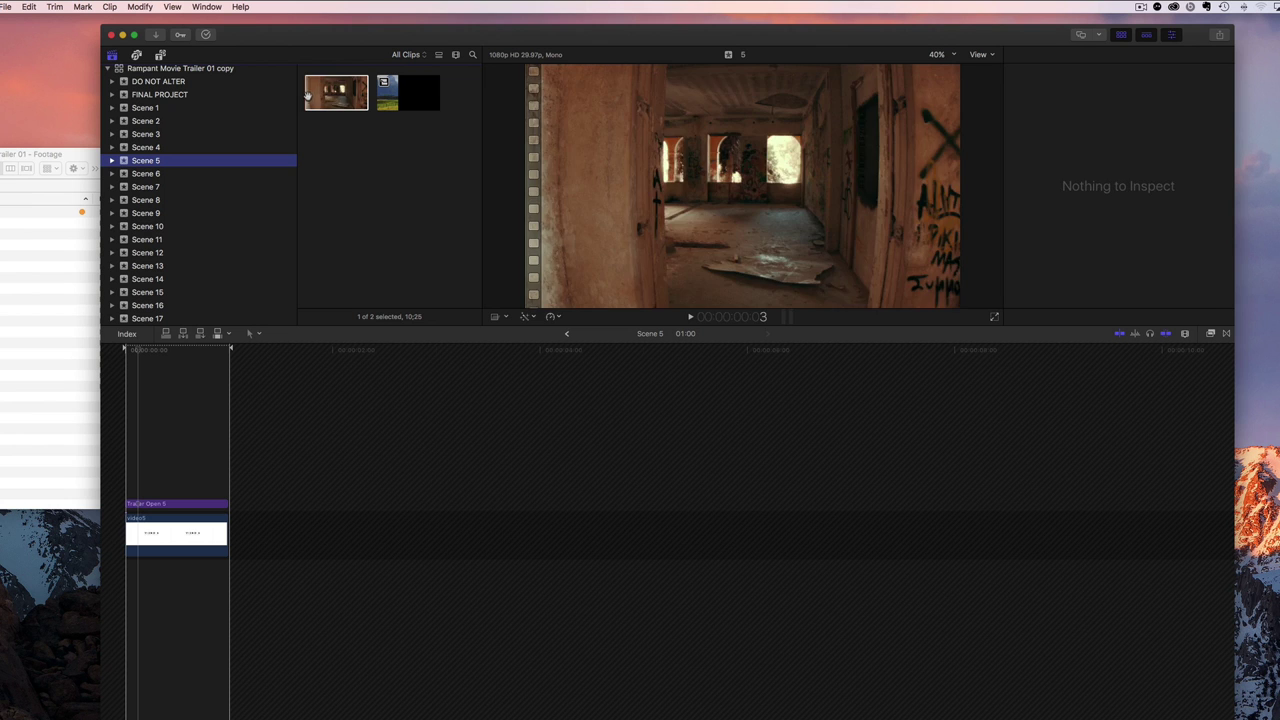
click(308, 93)
key(space)
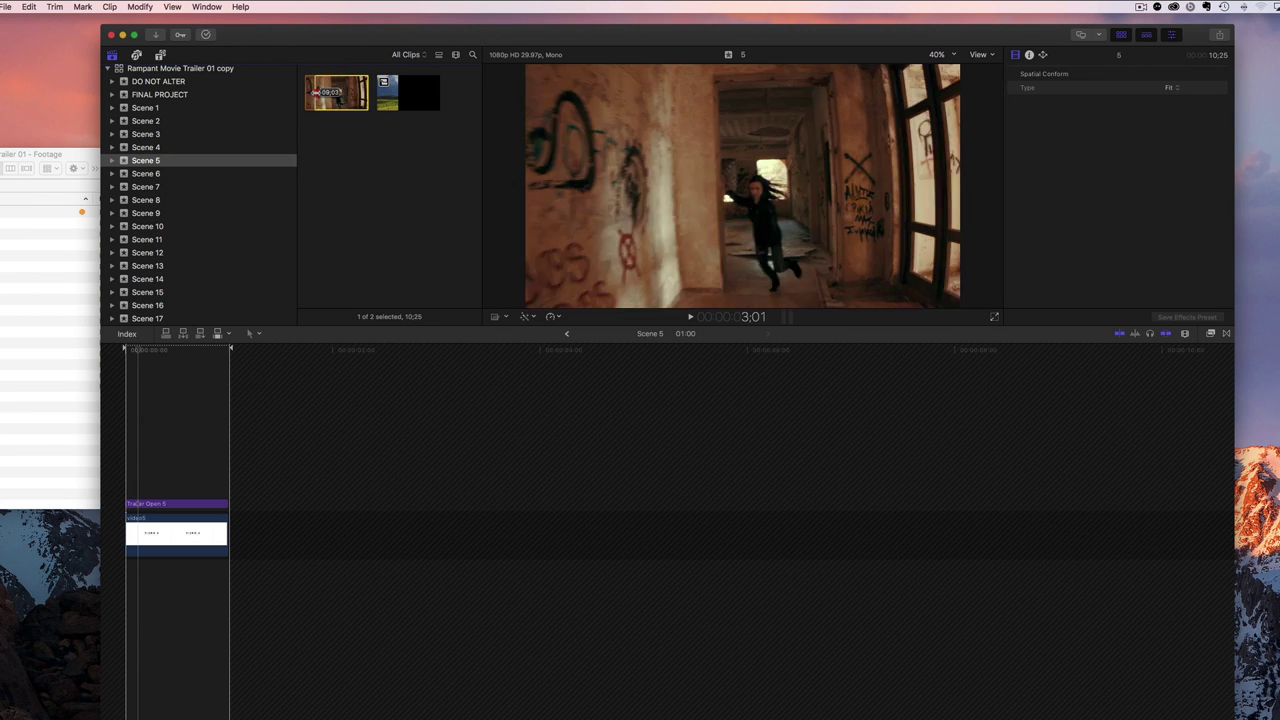
drag(333, 93, 124, 490)
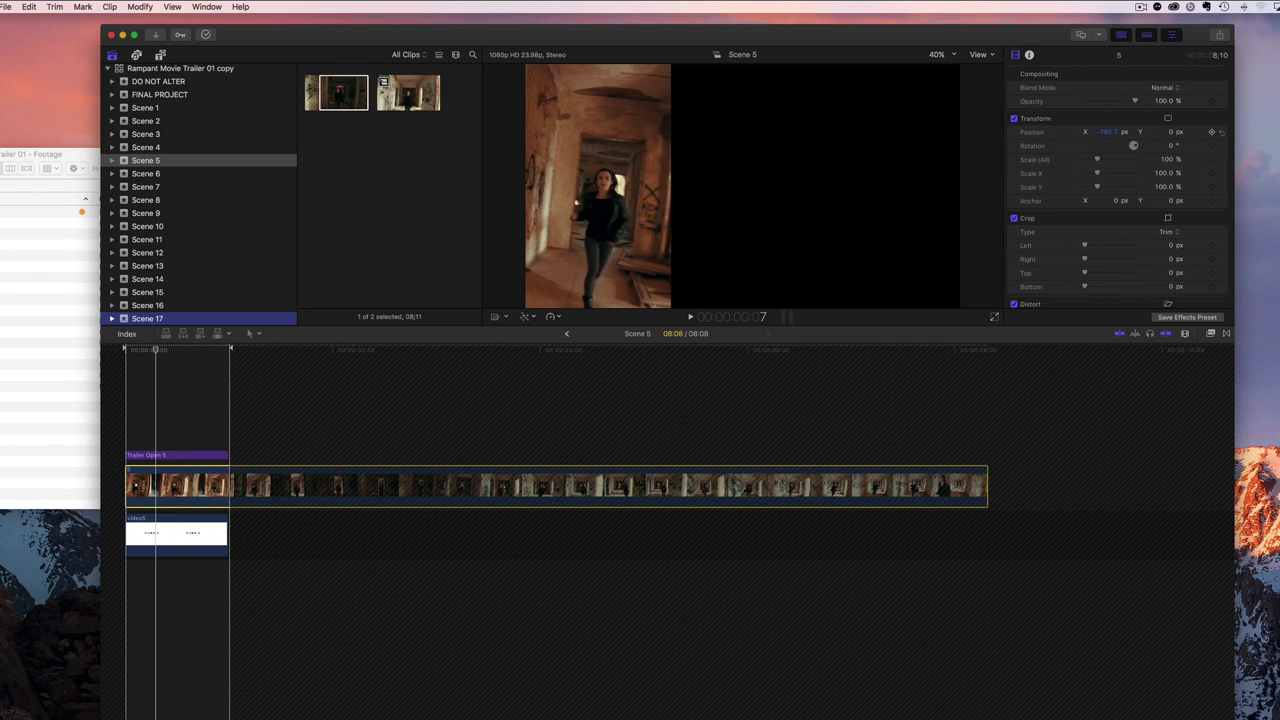
Step: Set clip 5's X position to -717.7 px to frame the woman, preview Scene 5, and return to the project timeline
click(142, 352)
key(space)
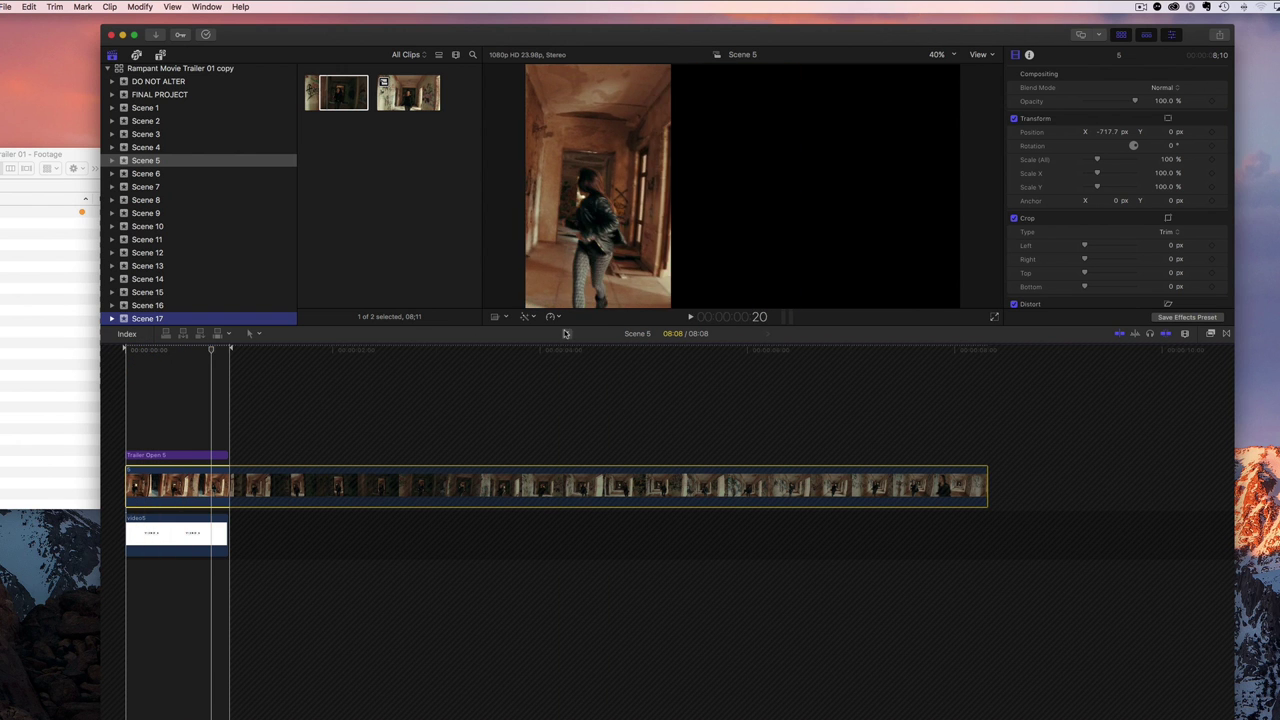
click(566, 333)
Step: Open the Scene 6 compound clip and connect the whole of clip 6 above the video6 placeholder, starting at the beginning
scroll(578, 433, up, 6)
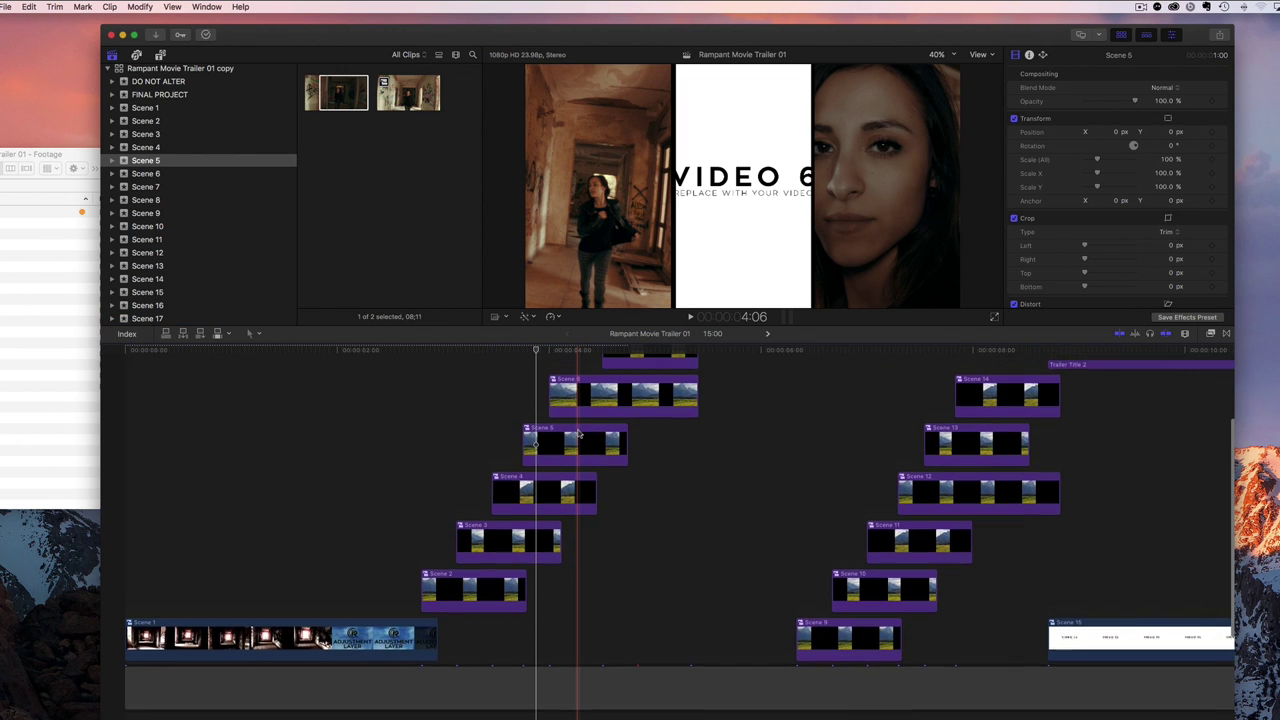
double_click(597, 437)
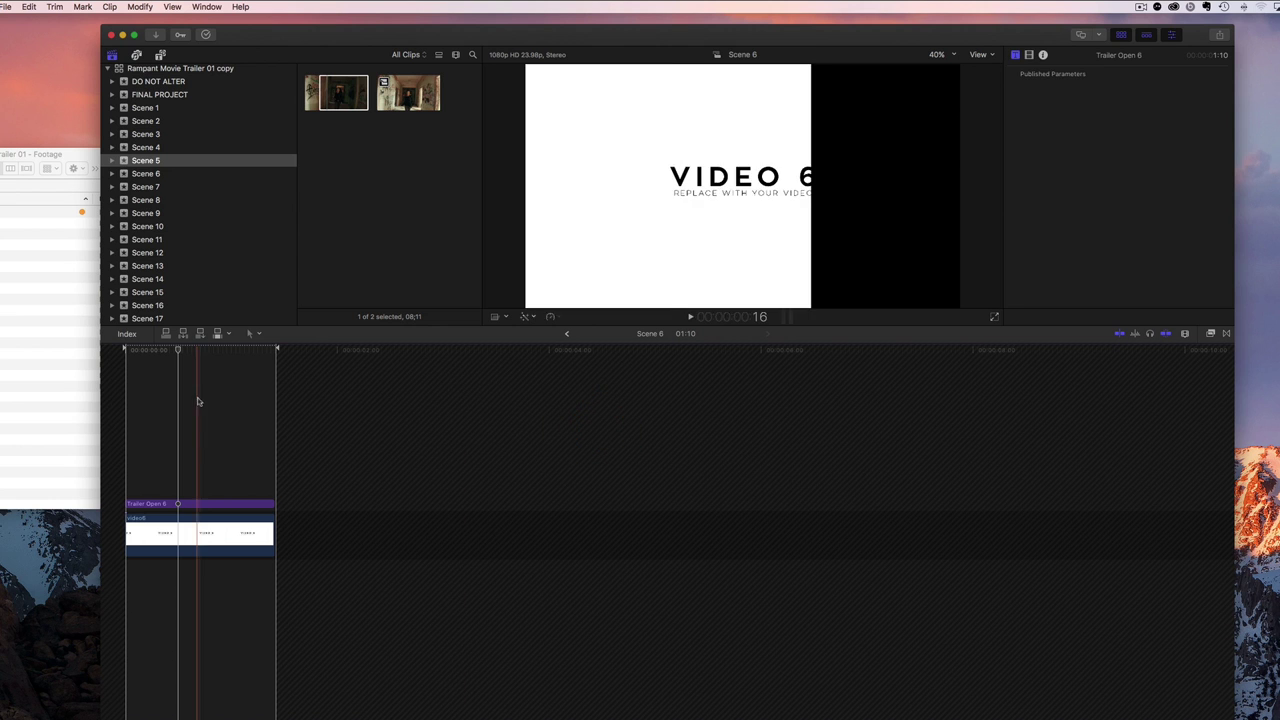
click(142, 174)
drag(331, 90, 122, 515)
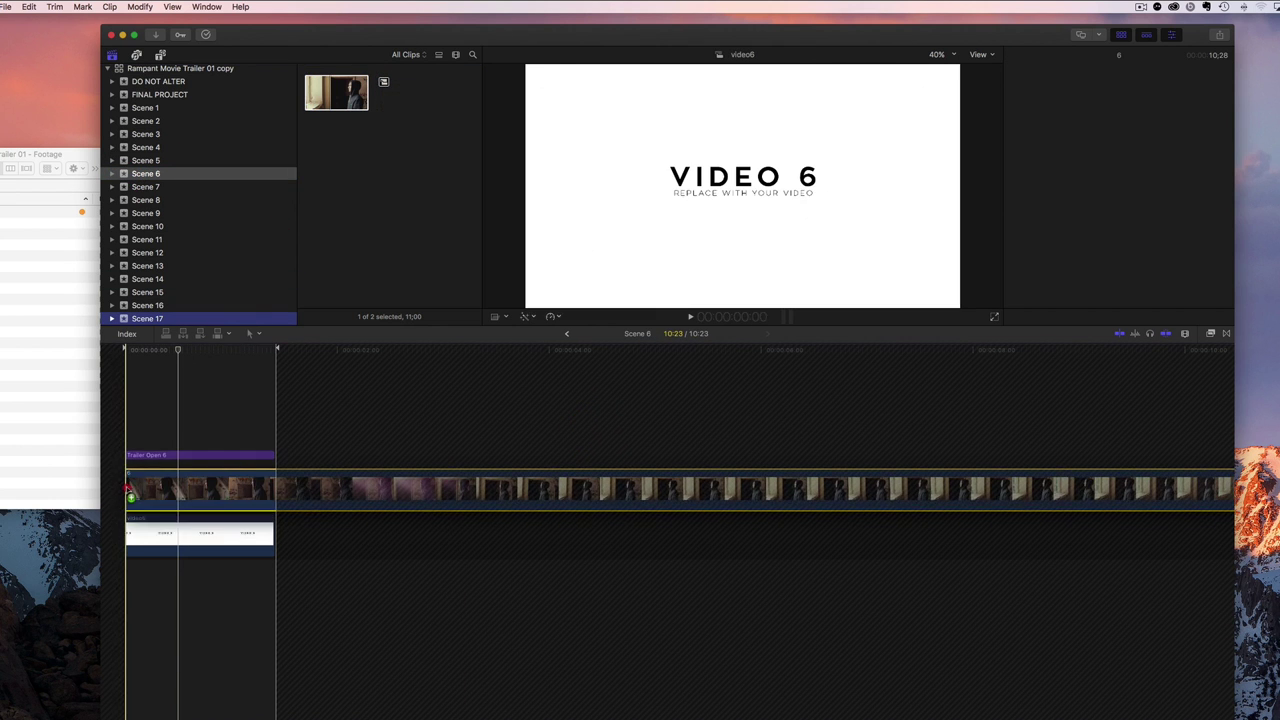
Step: Preview clip 6 across the start of Scene 6 and return to the project timeline
drag(178, 352, 130, 352)
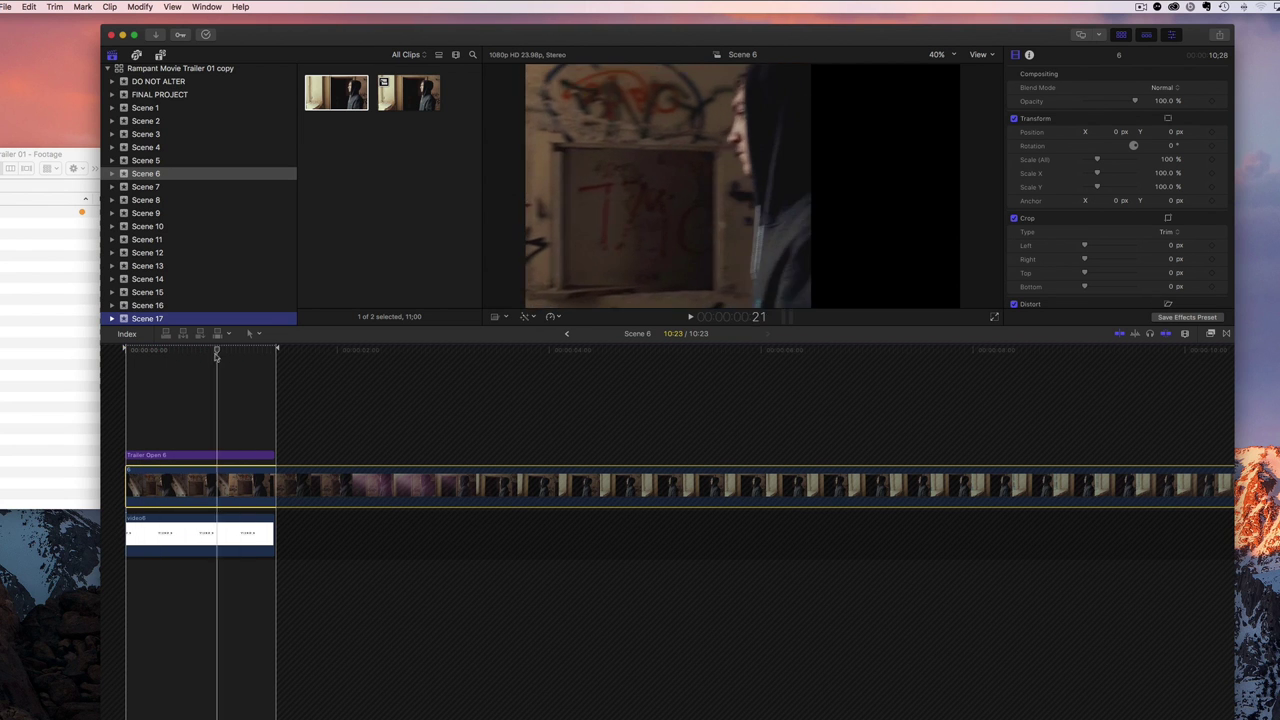
click(149, 352)
click(567, 334)
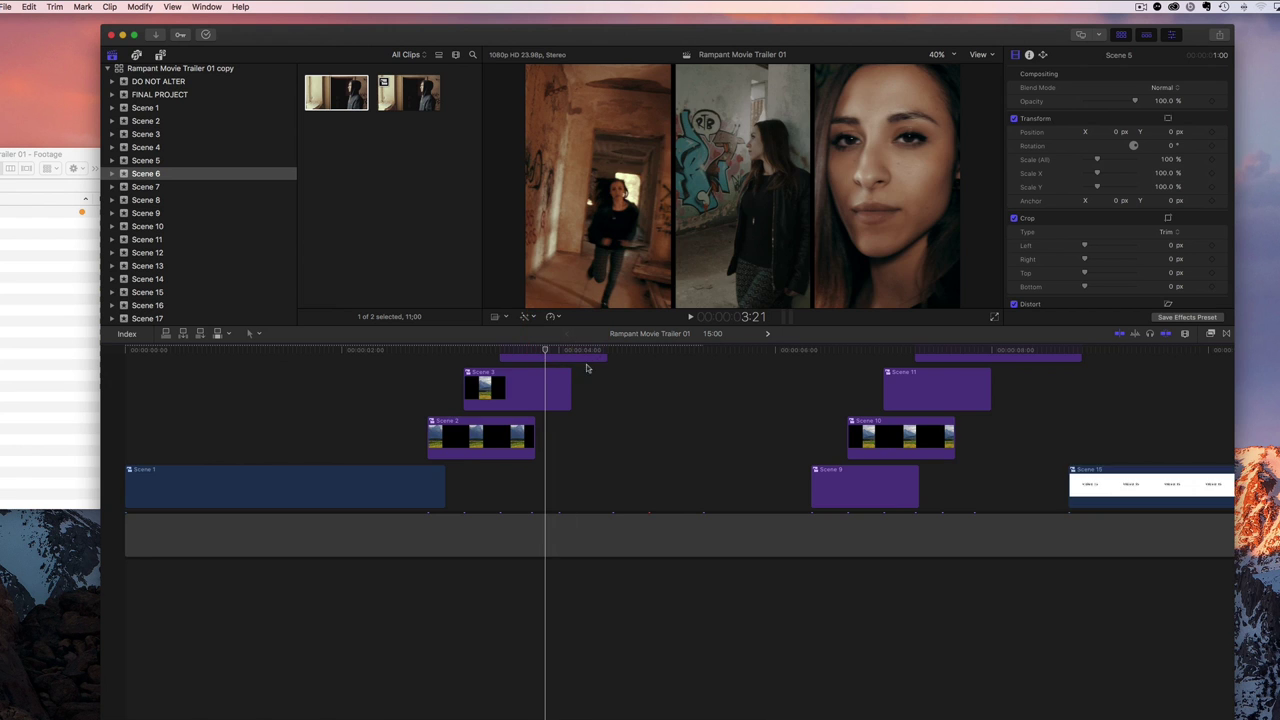
Step: In the Scene 7 compound clip, connect the last 15:01 of clip 7 above the video7 placeholder and set its X position to 645 px
scroll(624, 401, up, 5)
double_click(639, 459)
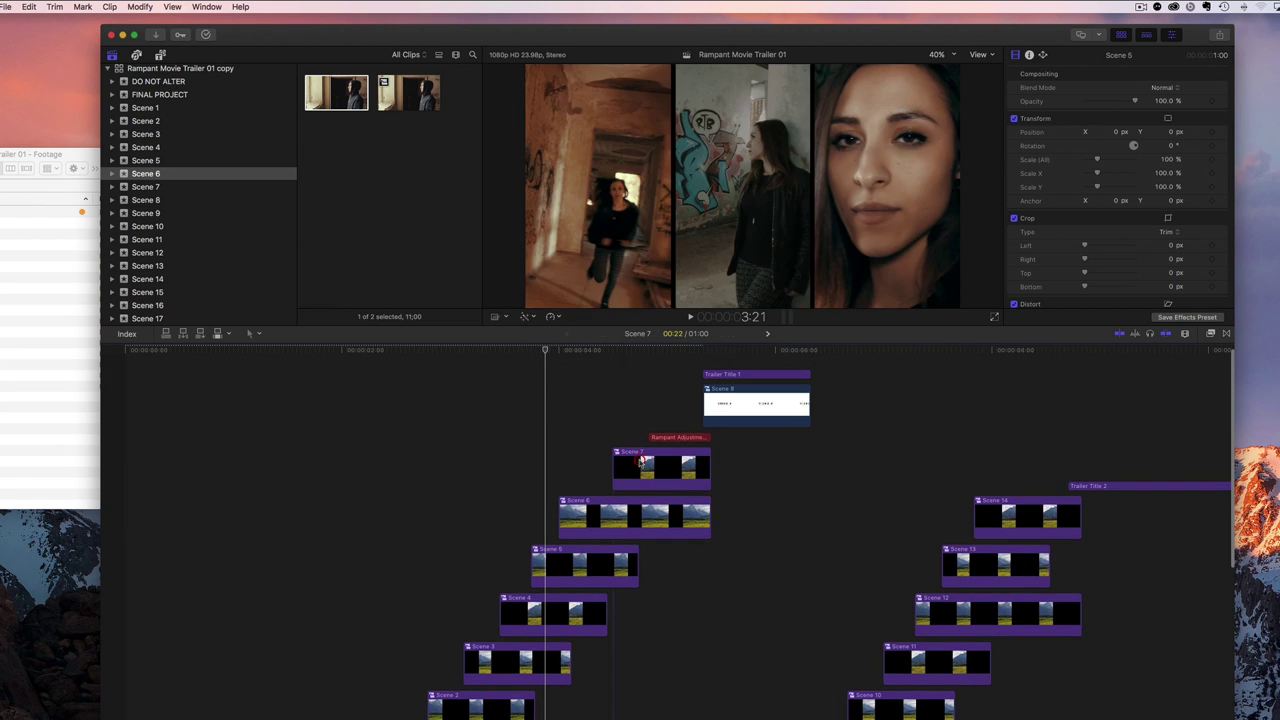
click(145, 187)
click(323, 93)
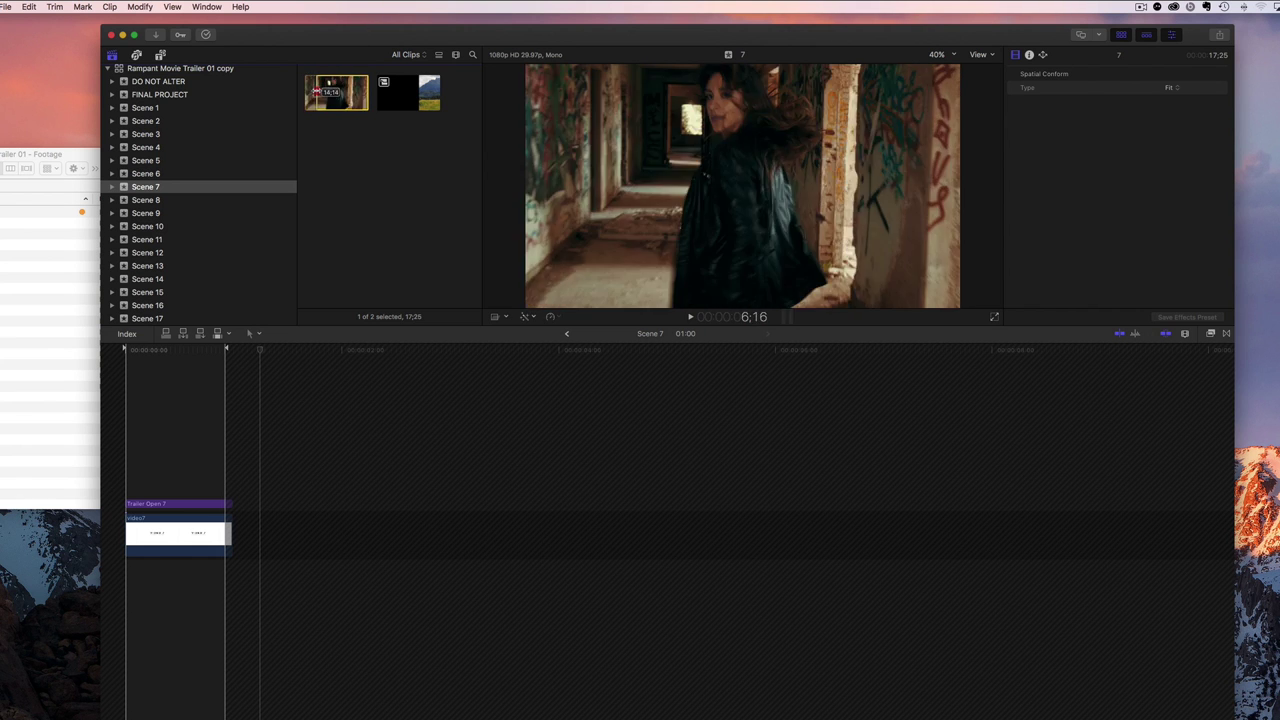
drag(327, 90, 133, 510)
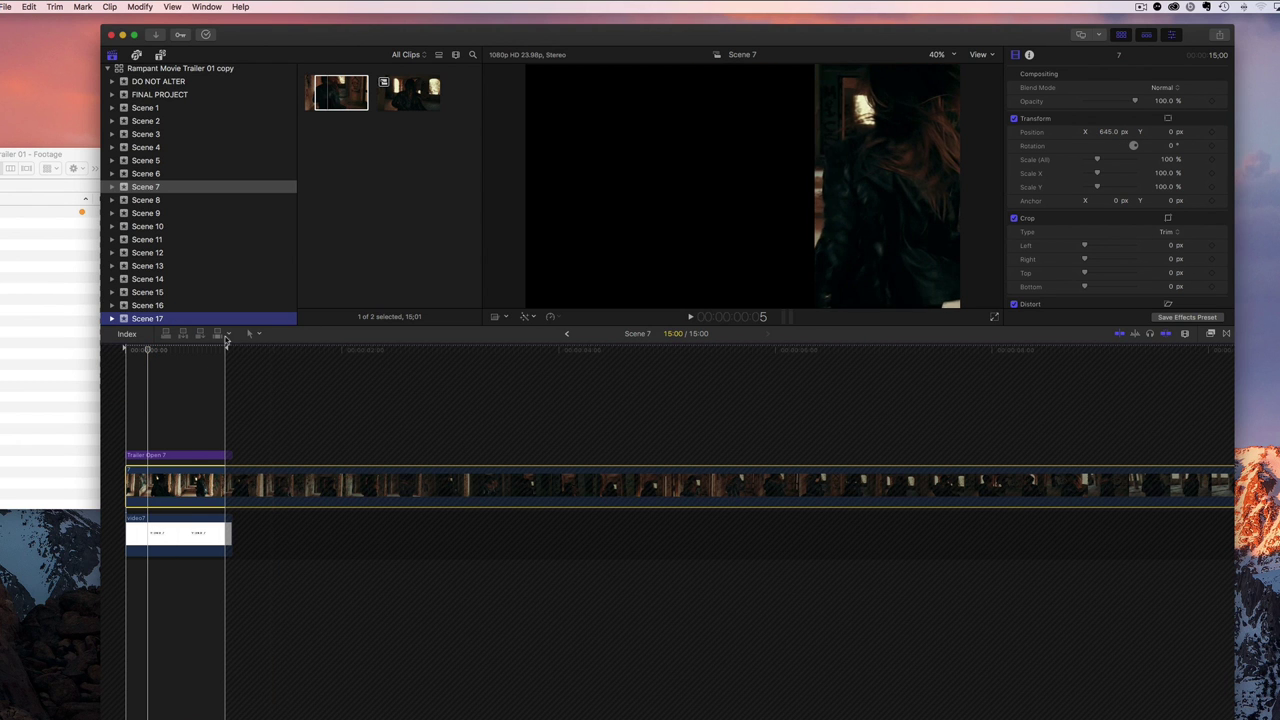
Step: Play Scene 7 from the beginning to check the woman's framing and return to the project timeline
click(126, 352)
key(space)
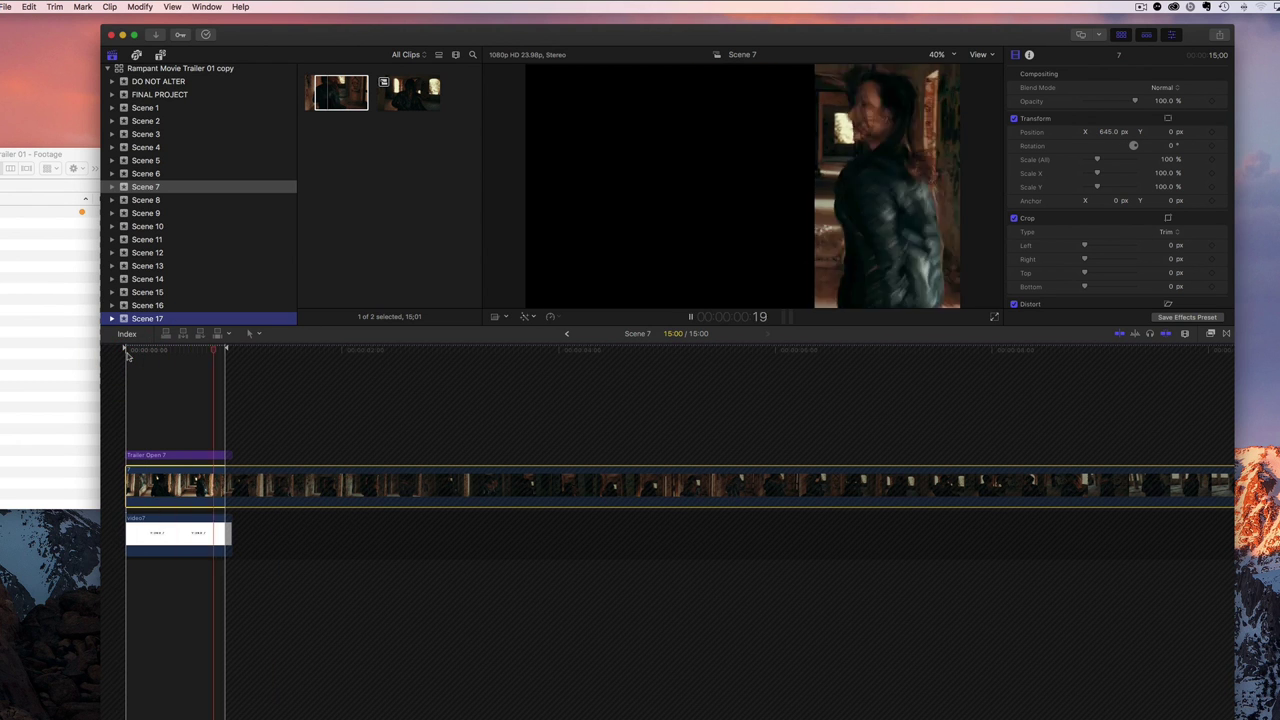
key(space)
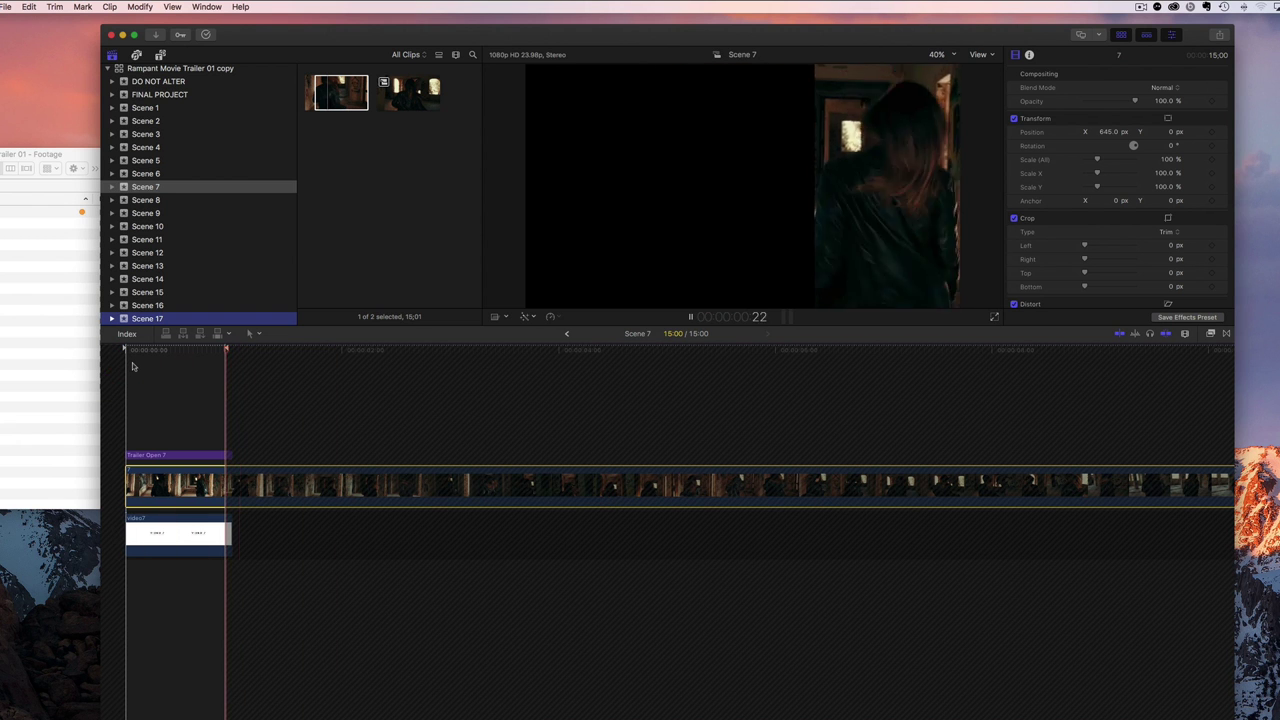
key(space)
click(569, 336)
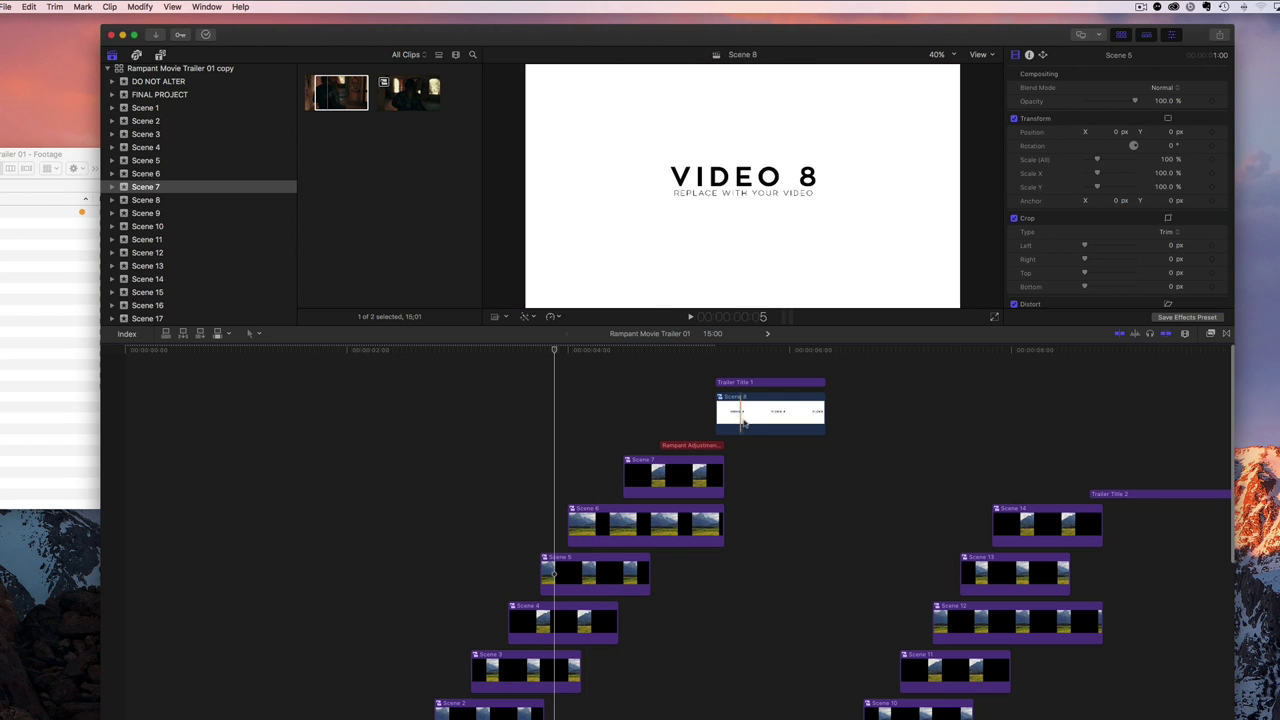
Step: In the Scene 8 compound clip, connect the last 6:01 of clip 8 above the video8 placeholder from the beginning, and return to the project timeline
double_click(743, 416)
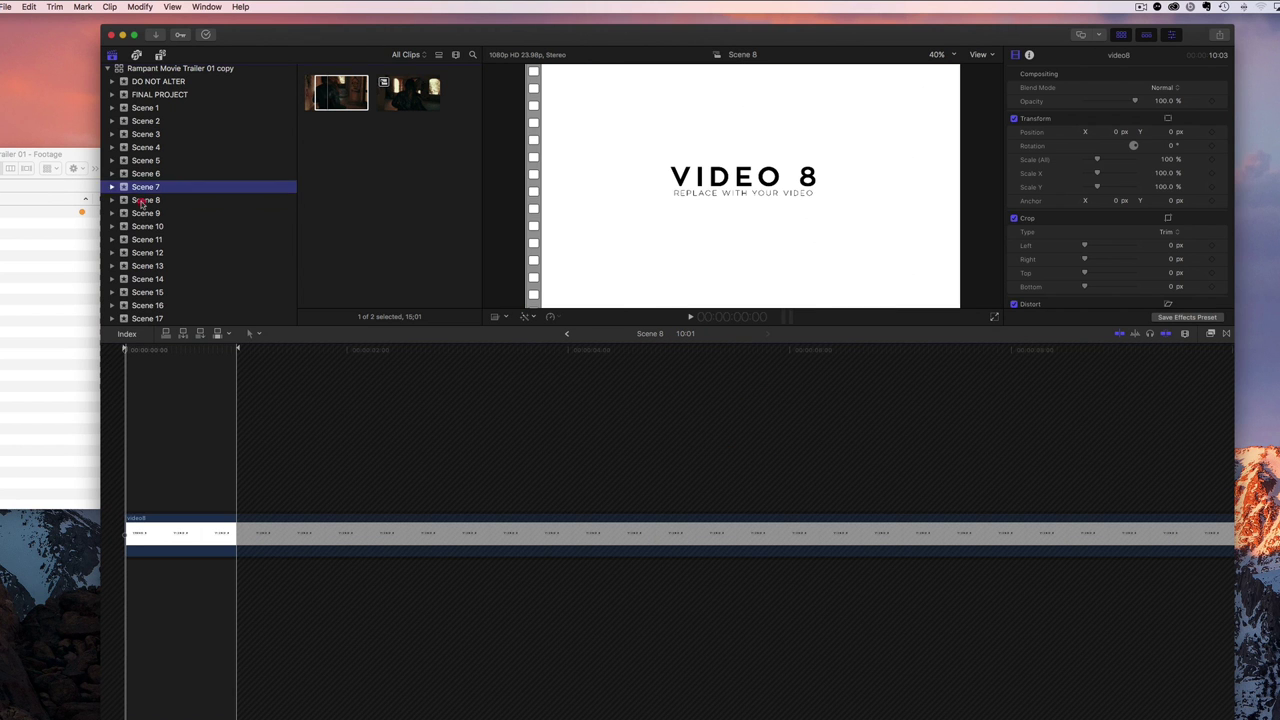
click(143, 199)
key(super+4)
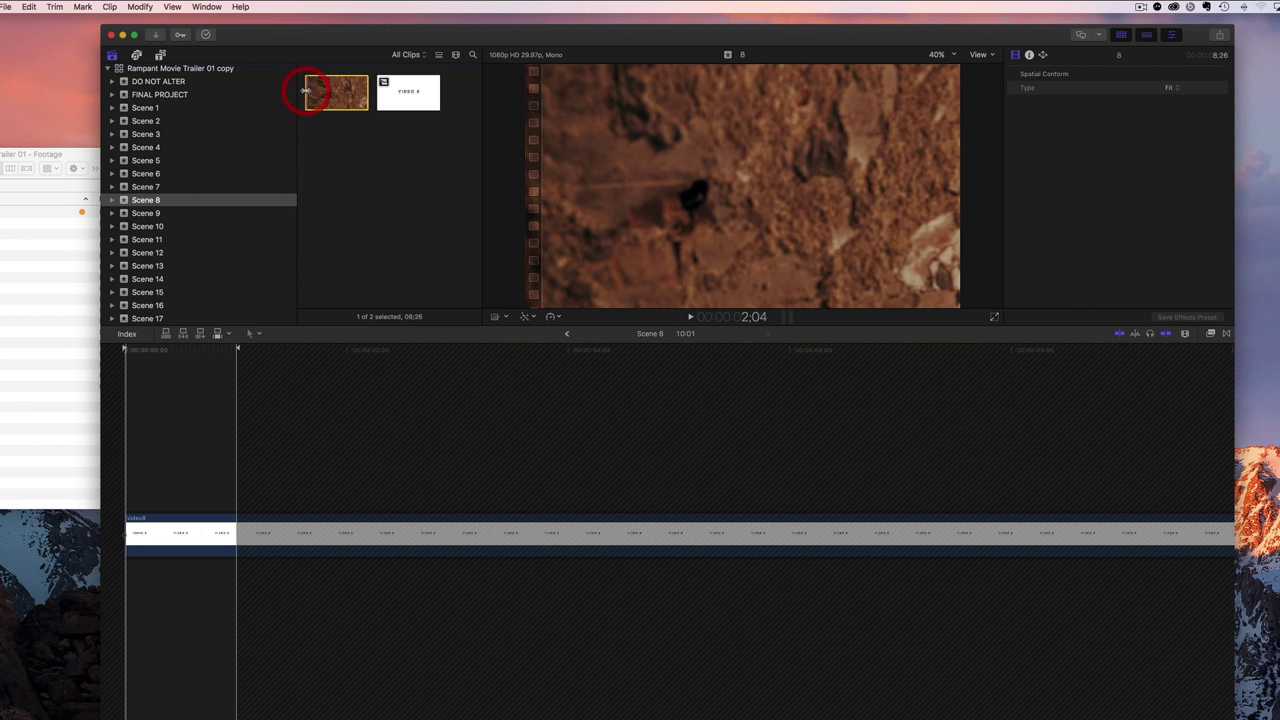
drag(337, 92, 146, 429)
key(space)
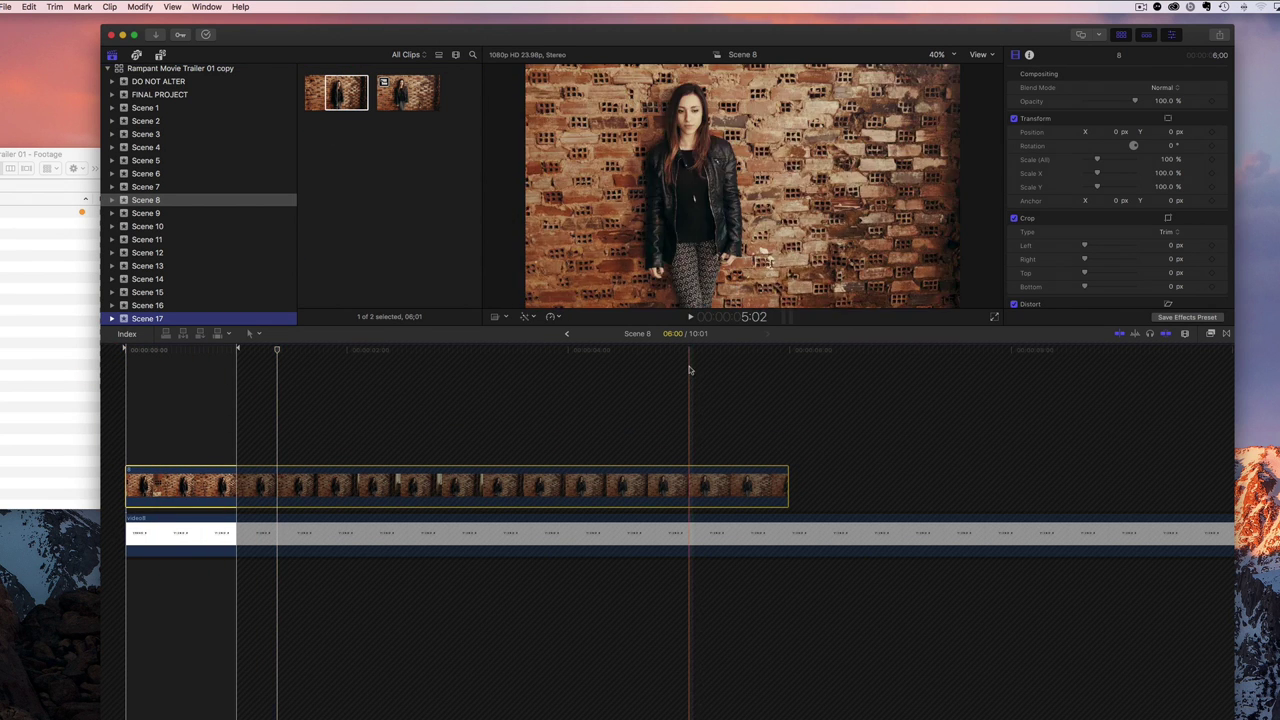
click(566, 333)
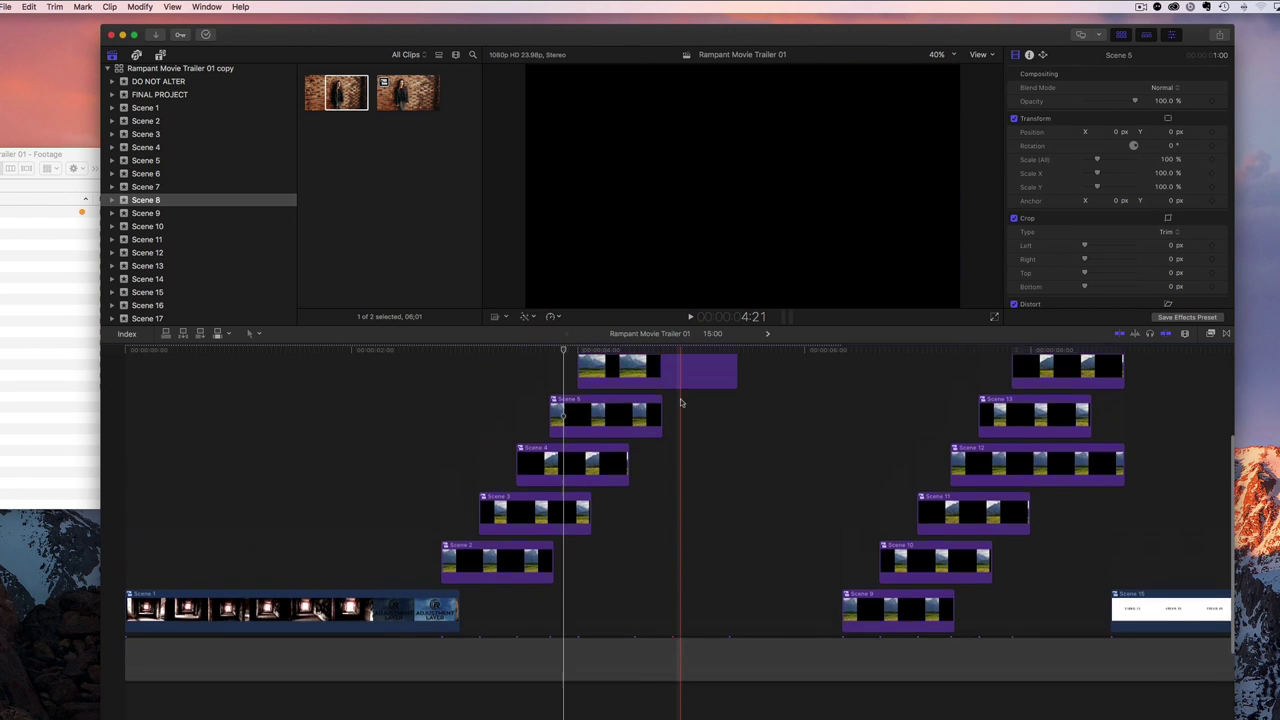
Step: Replace the text of Trailer Title 1 above Scene 8 with "...ACTION PACKED FUN" on two lines, including the quotation marks
scroll(680, 399, up, 5)
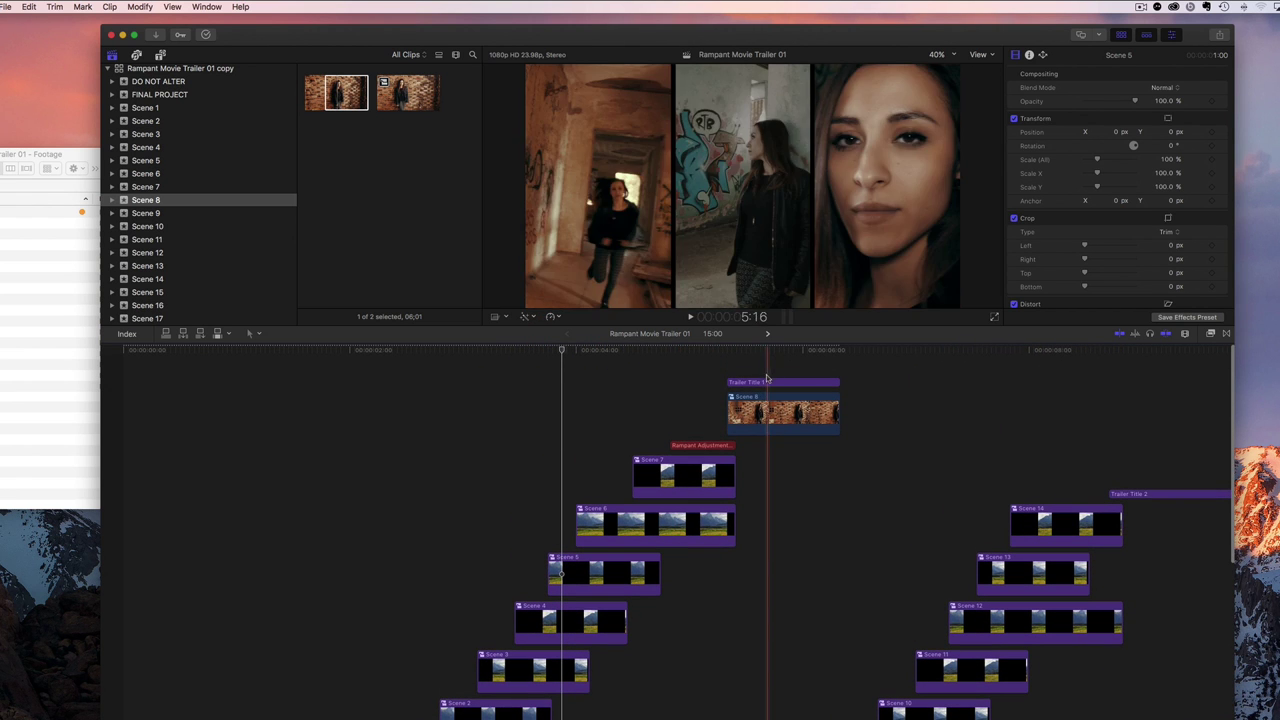
click(703, 450)
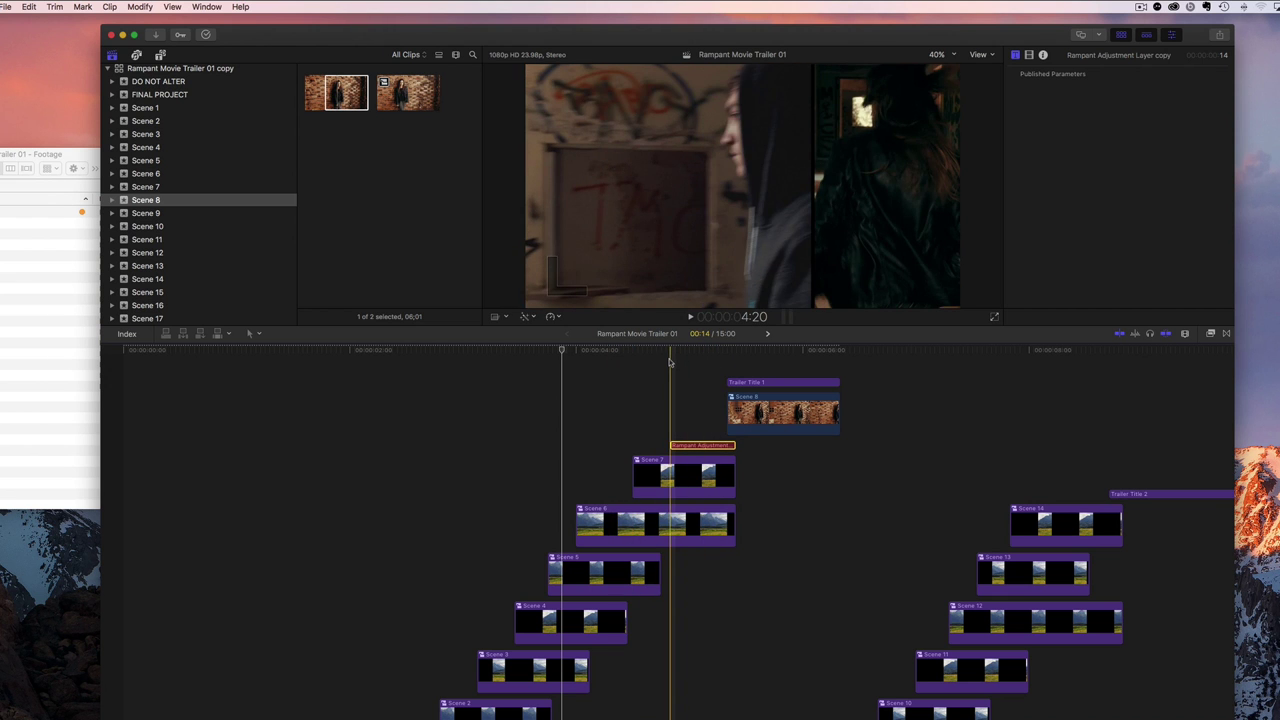
click(767, 386)
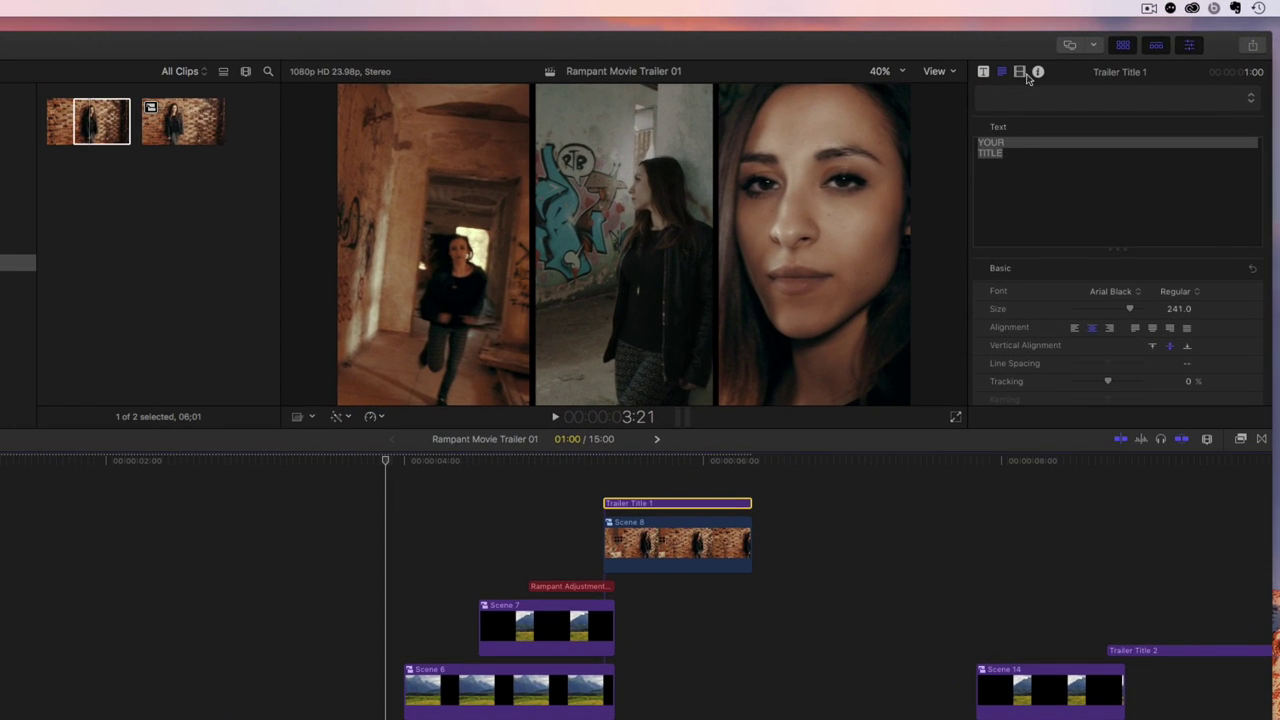
drag(1014, 156, 969, 142)
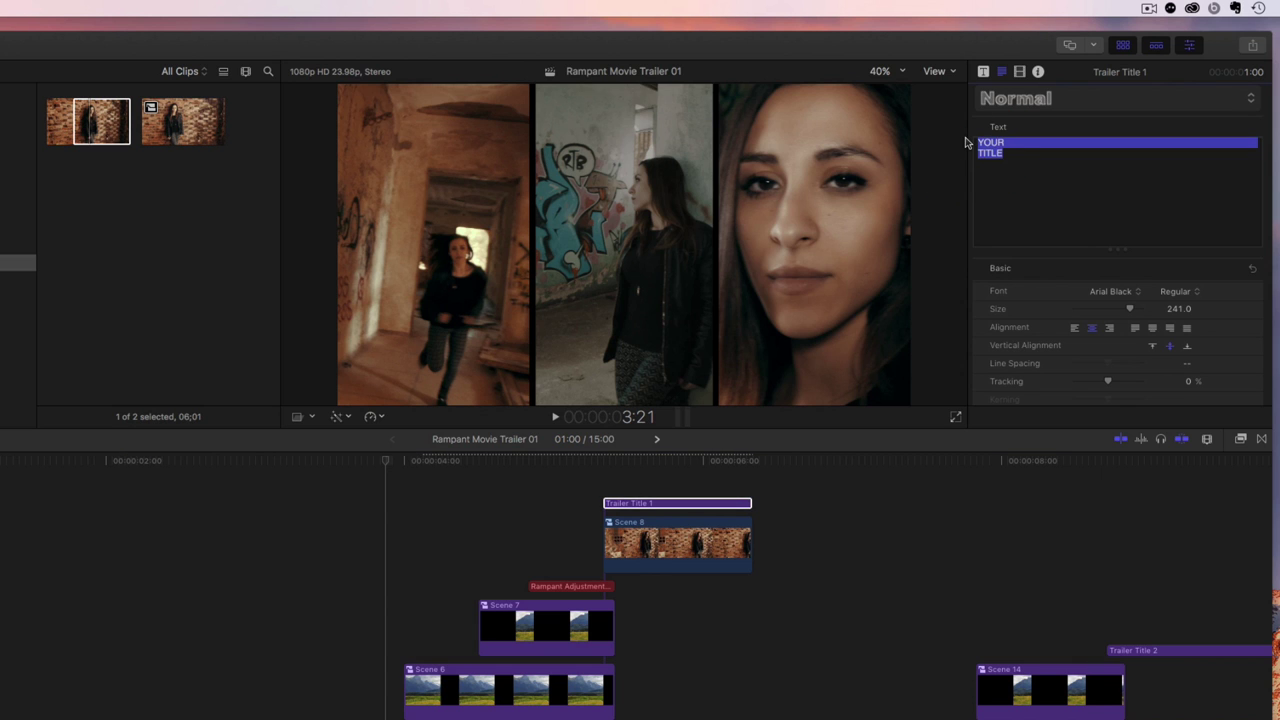
key(BackSpace)
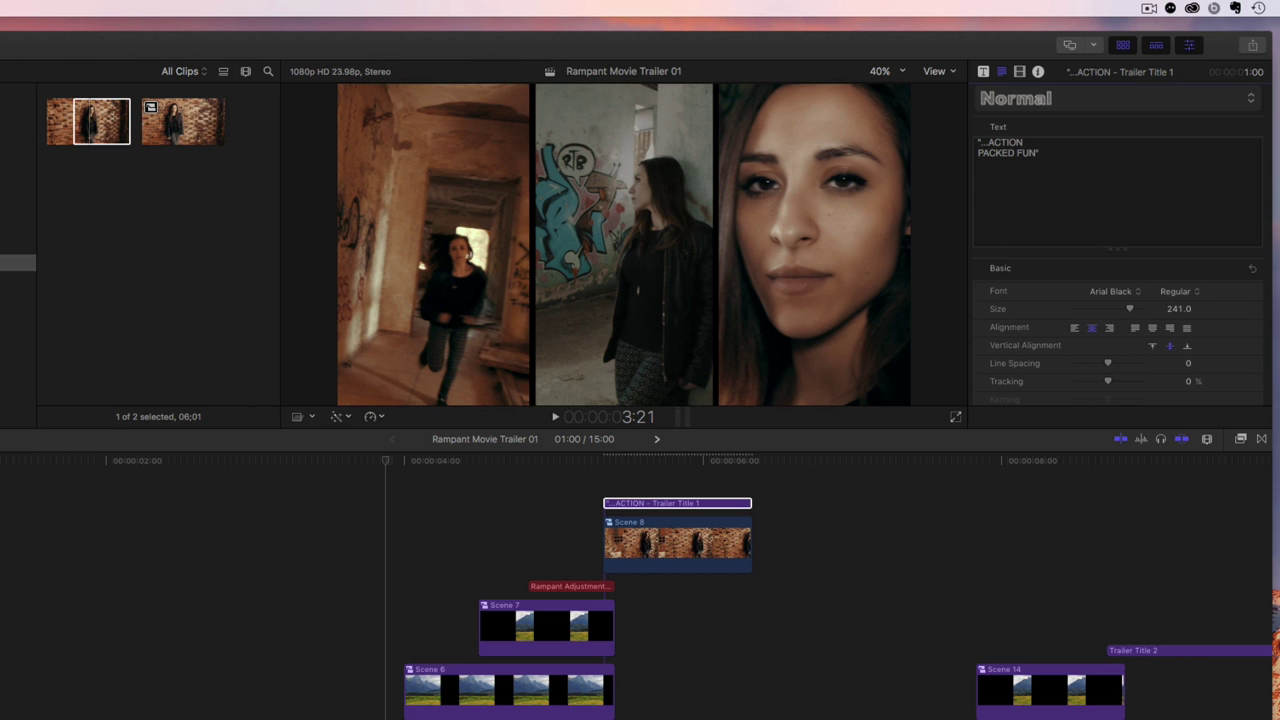
Step: Set the font size of the entire title above Scene 8 to 230, checking it at 6:00
drag(609, 460, 705, 464)
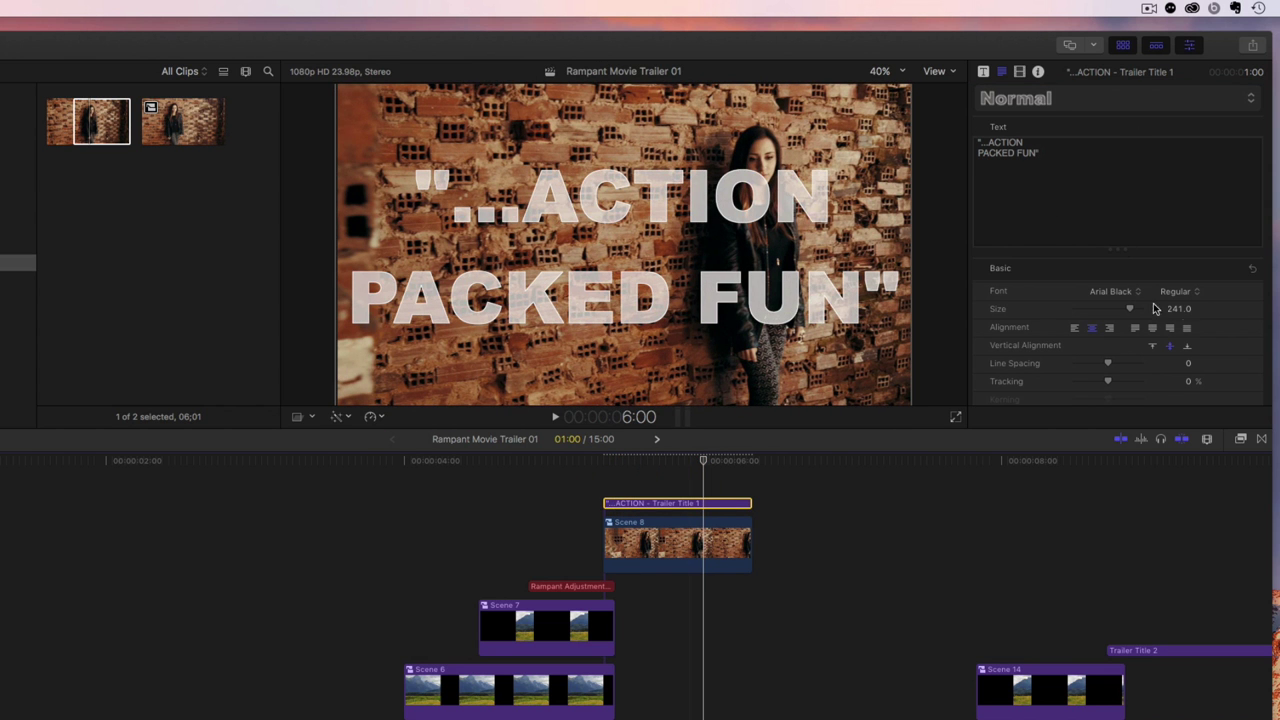
drag(1049, 159, 977, 134)
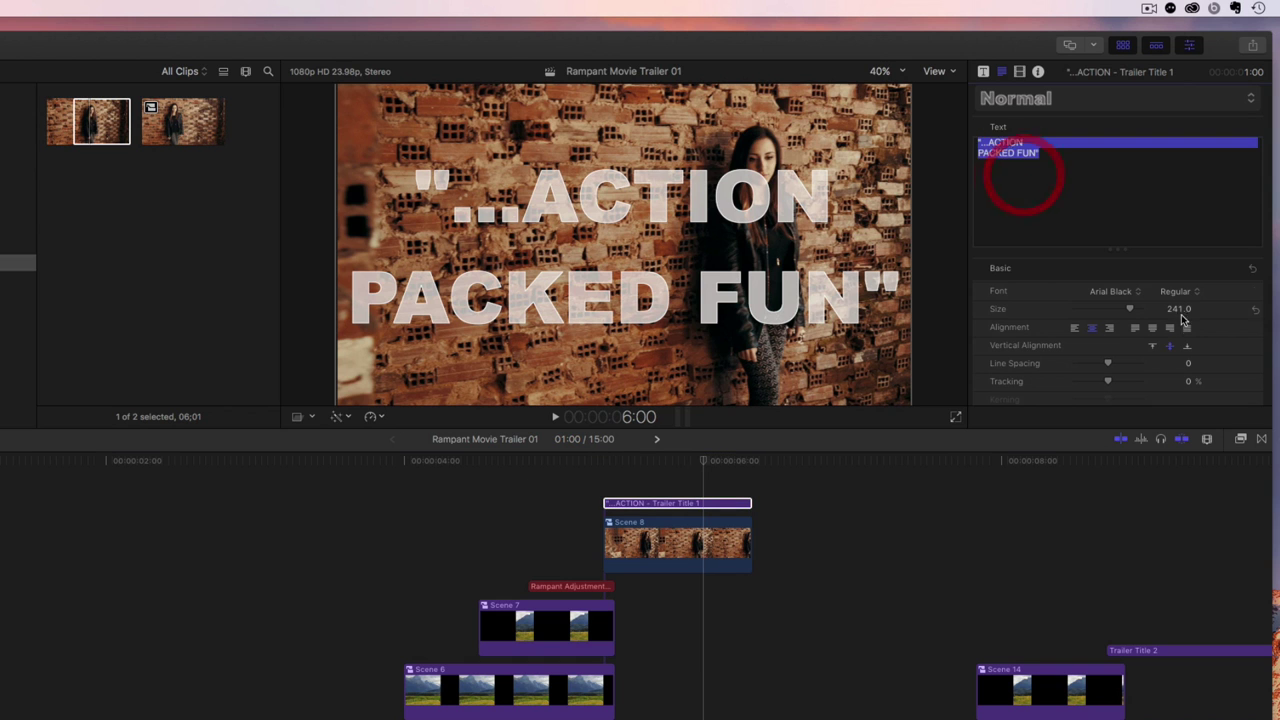
drag(1178, 309, 1178, 315)
Step: Set the baseline of the title's second line, PACKED FUN, to 108 to bring it closer to the first line
triple_click(1043, 156)
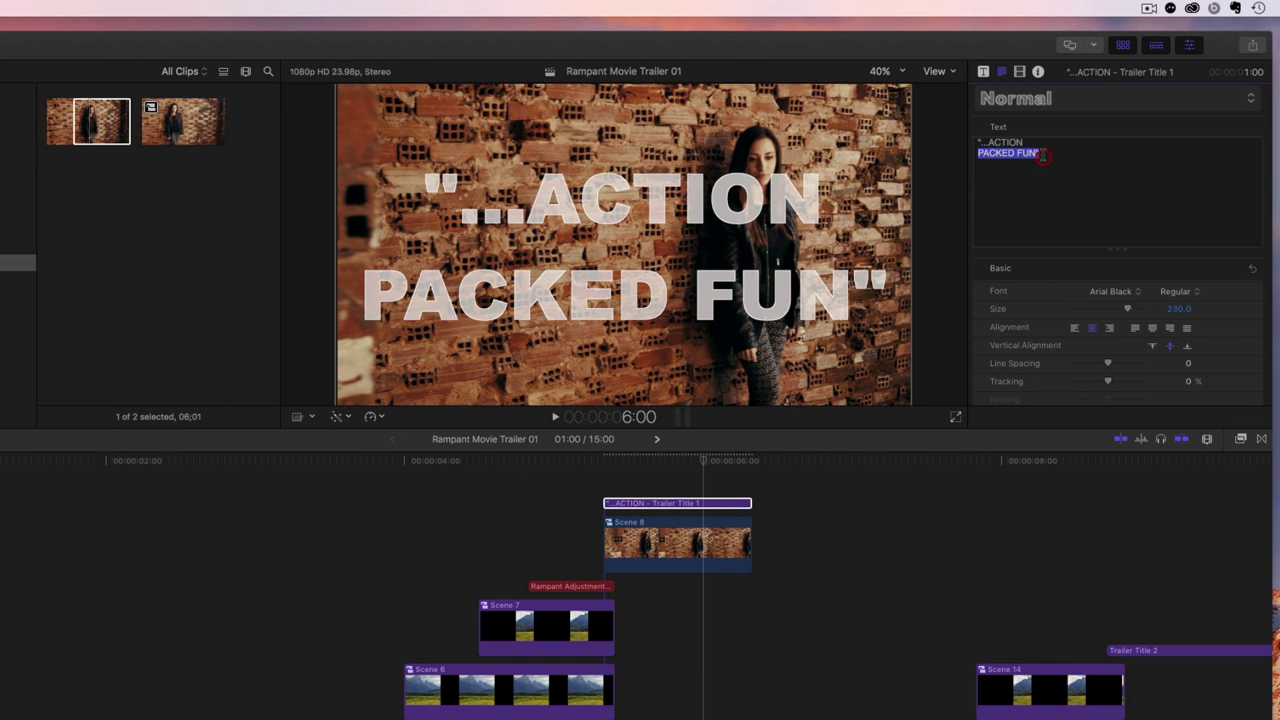
scroll(1185, 385, down, 3)
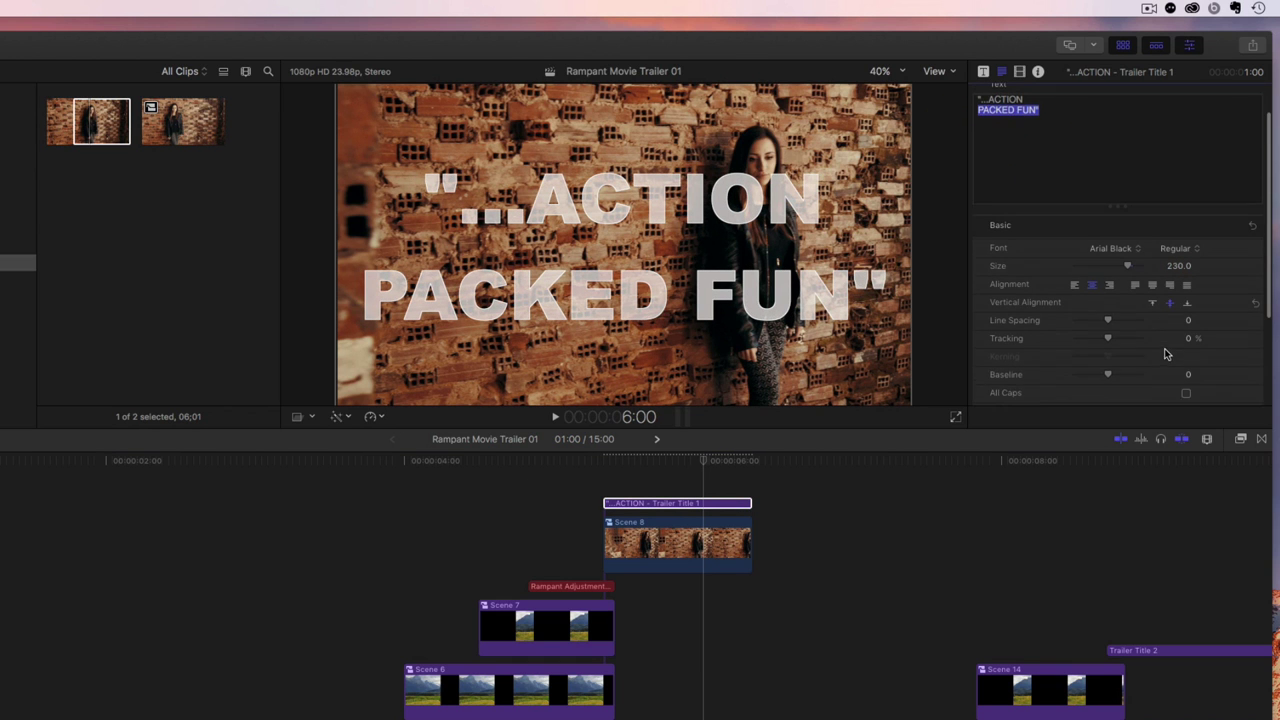
drag(1187, 361, 1184, 358)
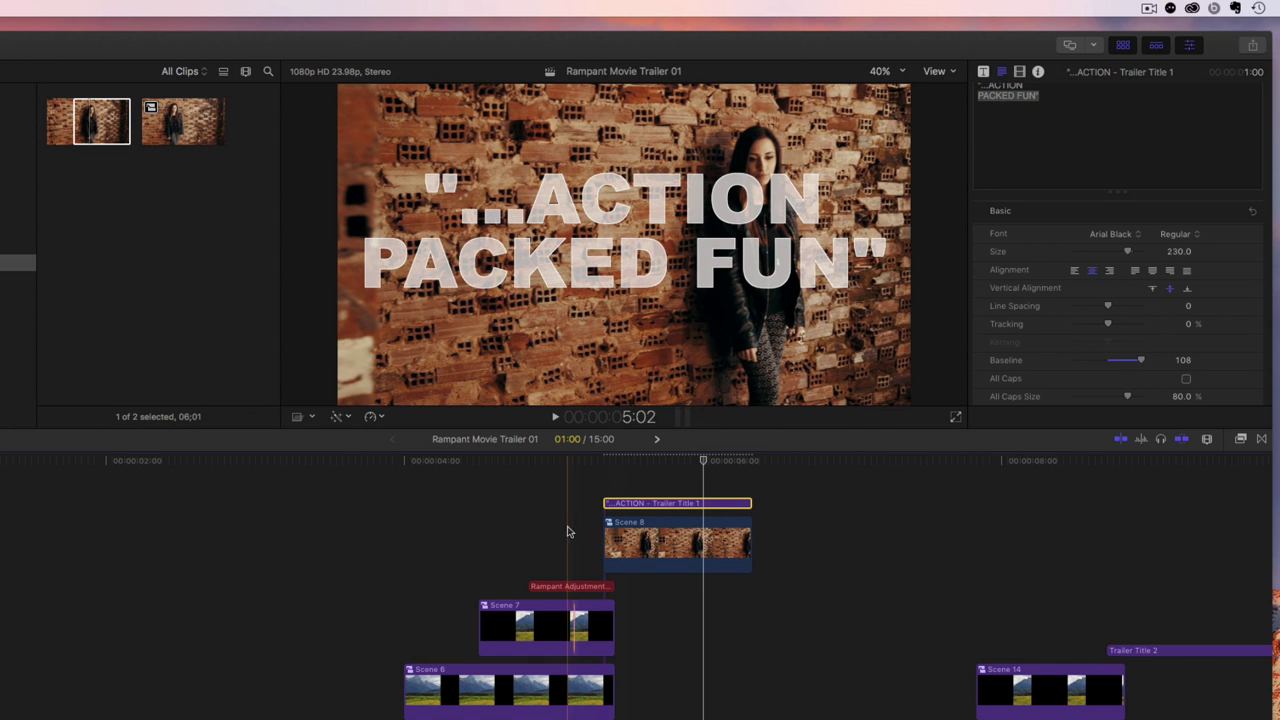
Step: Play back the transition from Scene 7 into the Scene 8 title to review the edited text
click(566, 462)
mouse_move(552, 463)
mouse_down()
mouse_move(517, 462)
mouse_move(586, 462)
mouse_move(573, 466)
mouse_up()
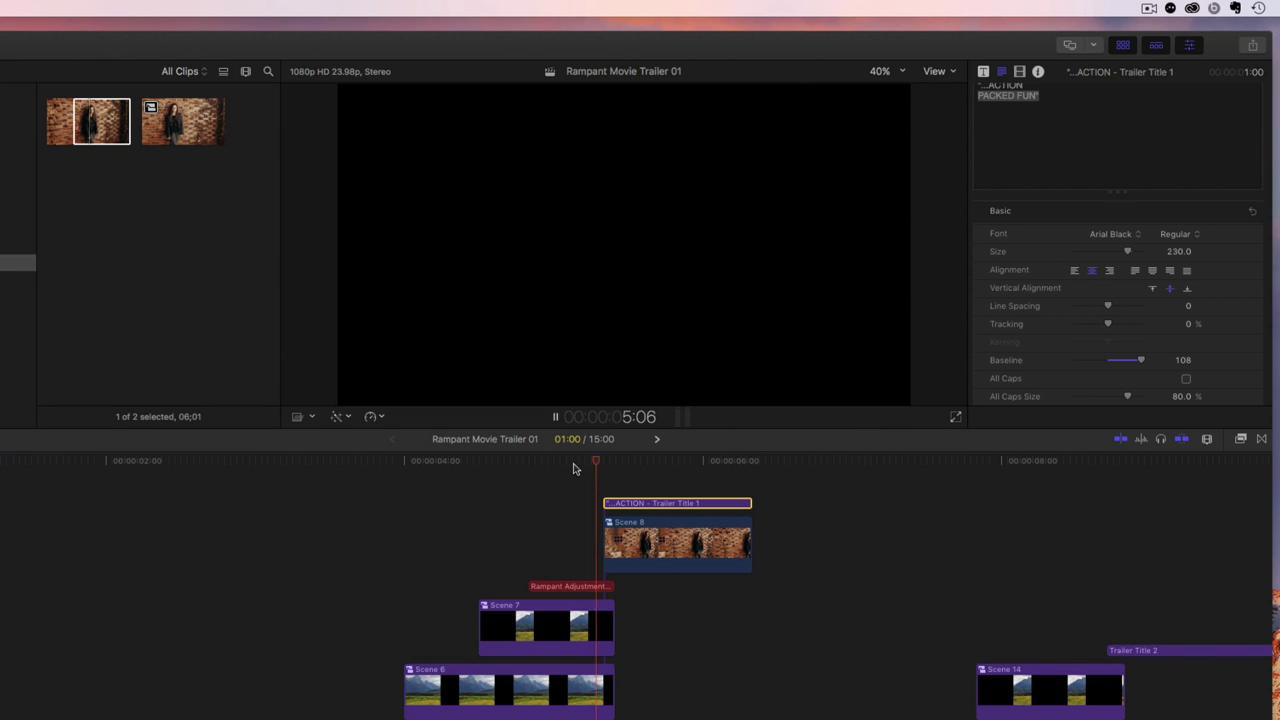
key(space)
mouse_move(690, 462)
mouse_down()
mouse_move(762, 465)
mouse_move(703, 466)
mouse_up()
Step: In Scene 9, connect the last 5:09 of clip 9 above the video9 placeholder, set its X position to -405.4 px, and return to the project timeline
scroll(696, 473, down, 8)
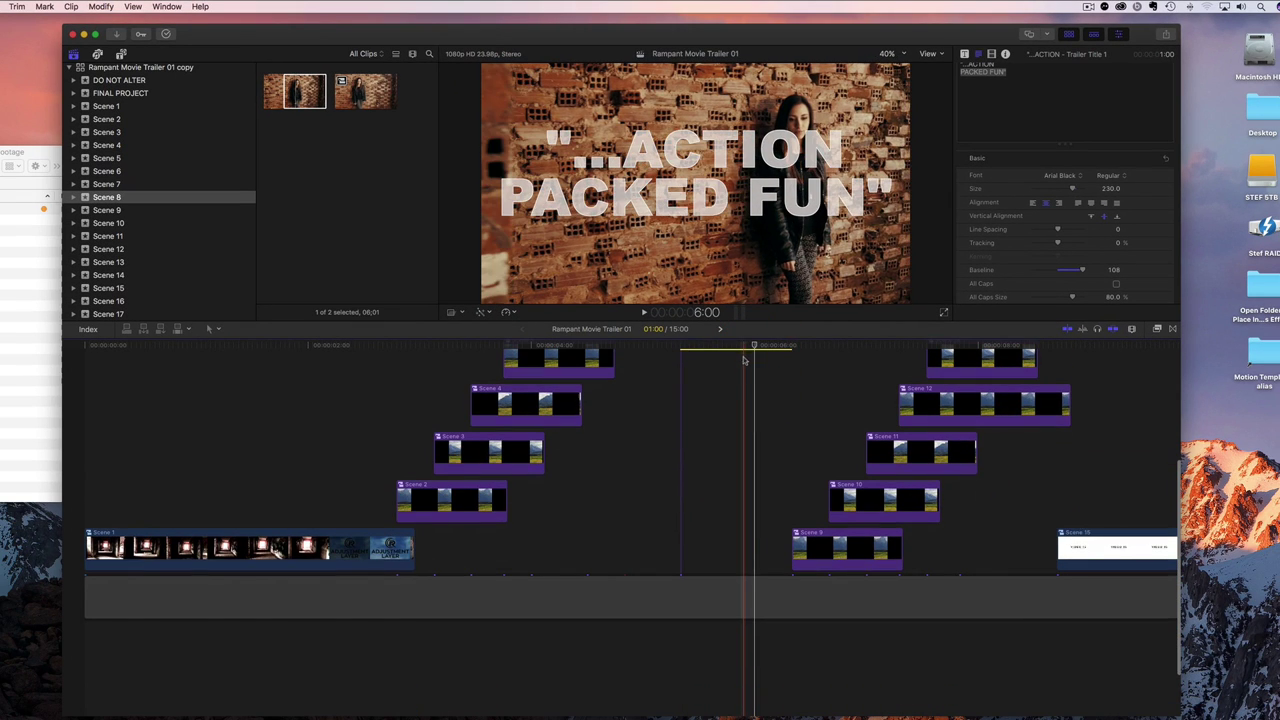
double_click(816, 553)
click(97, 210)
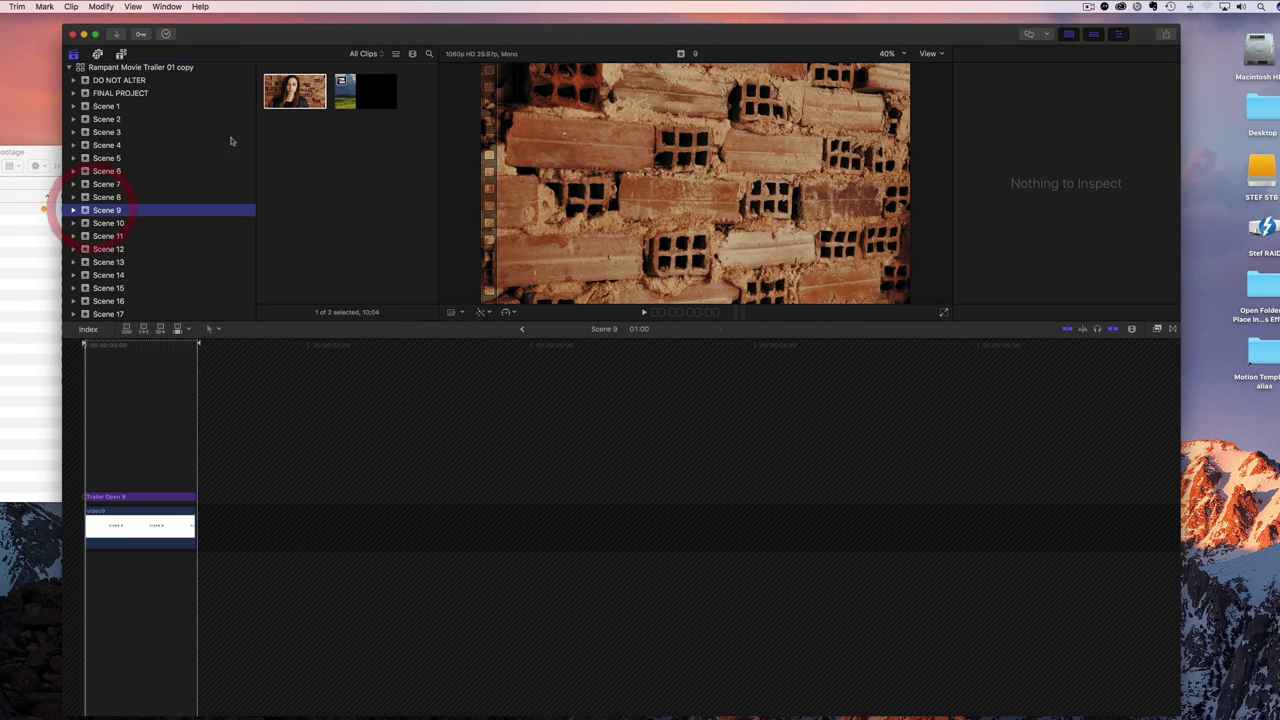
click(300, 86)
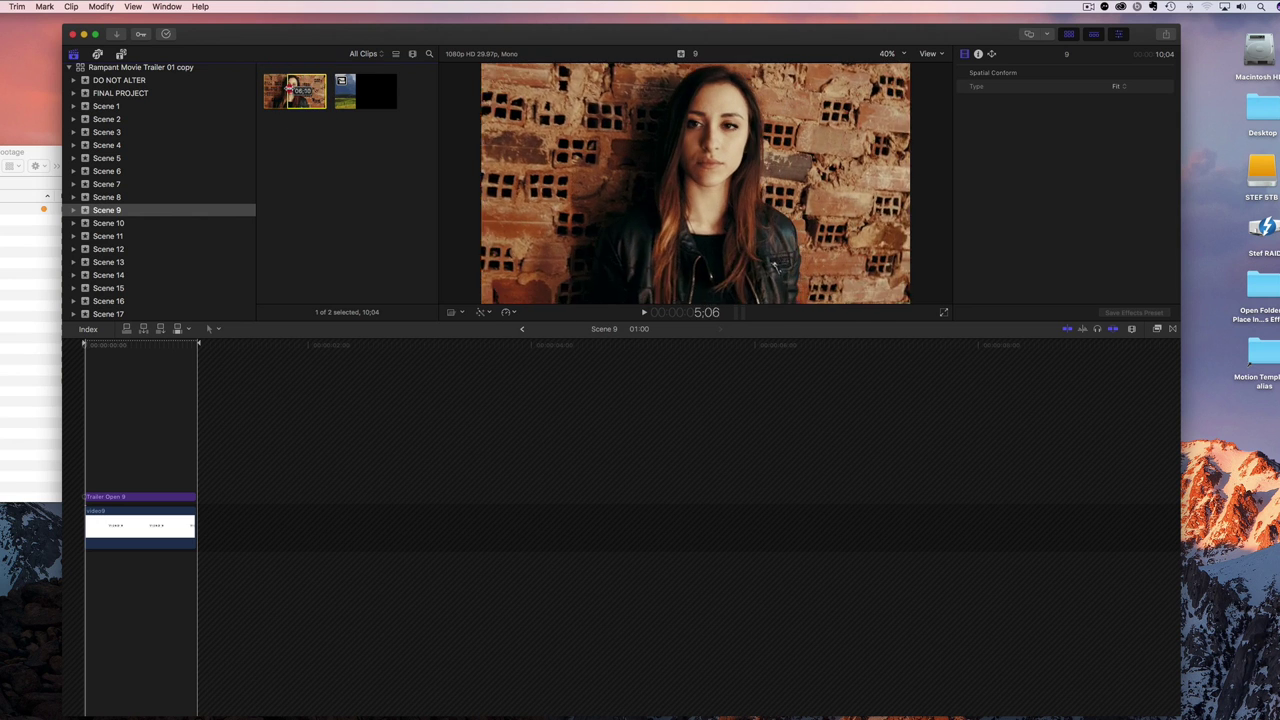
drag(300, 90, 85, 500)
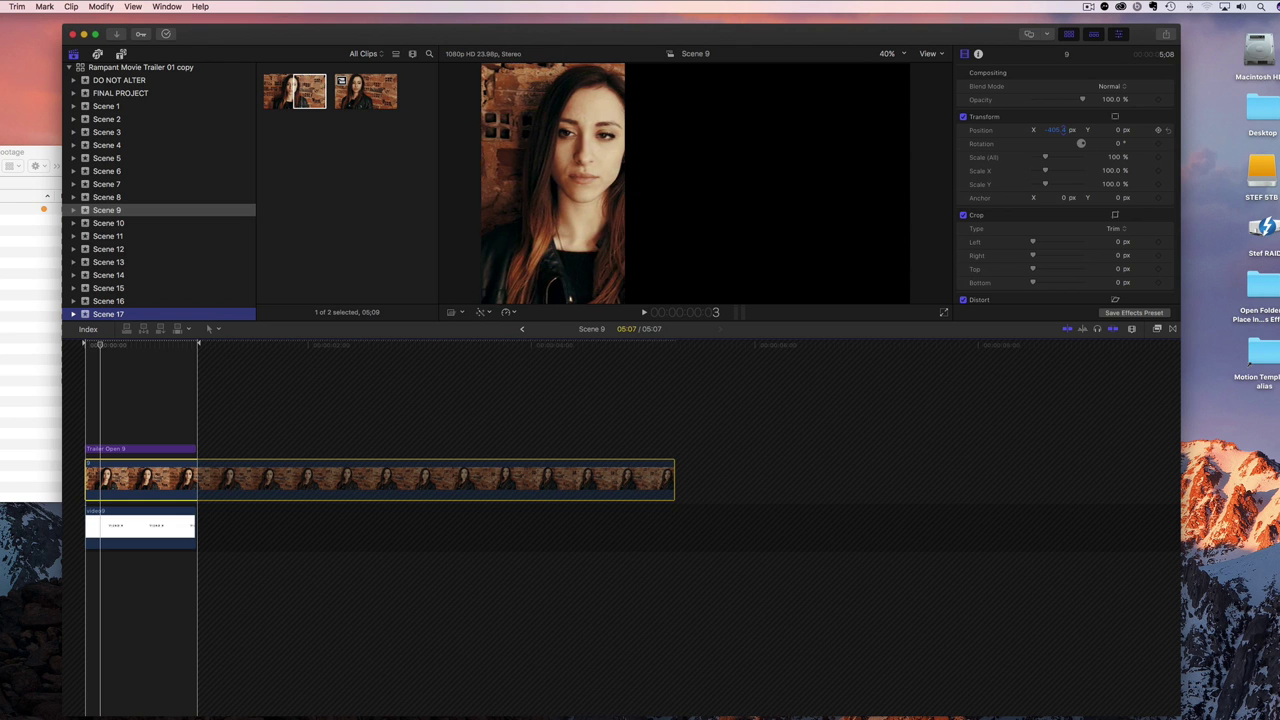
click(88, 344)
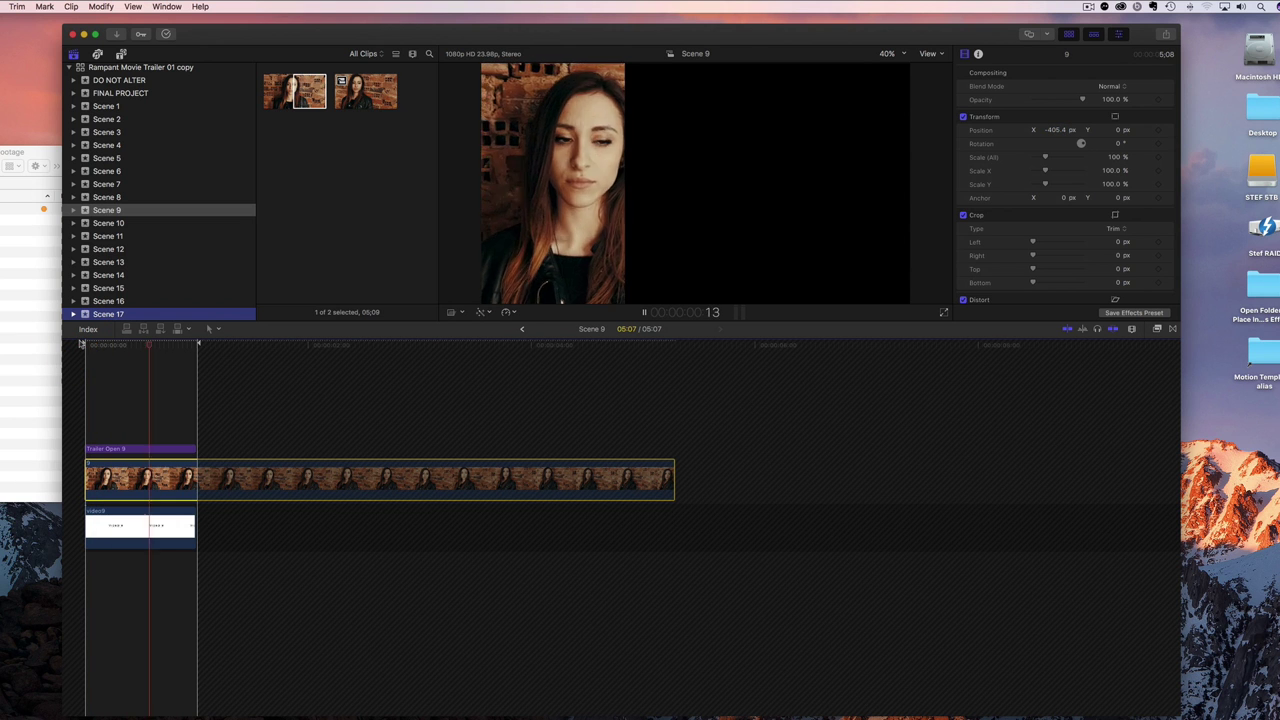
click(521, 330)
Step: Open the Scene 10 compound clip and connect the whole of clip 10 above the video10 placeholder, starting at the beginning
double_click(871, 468)
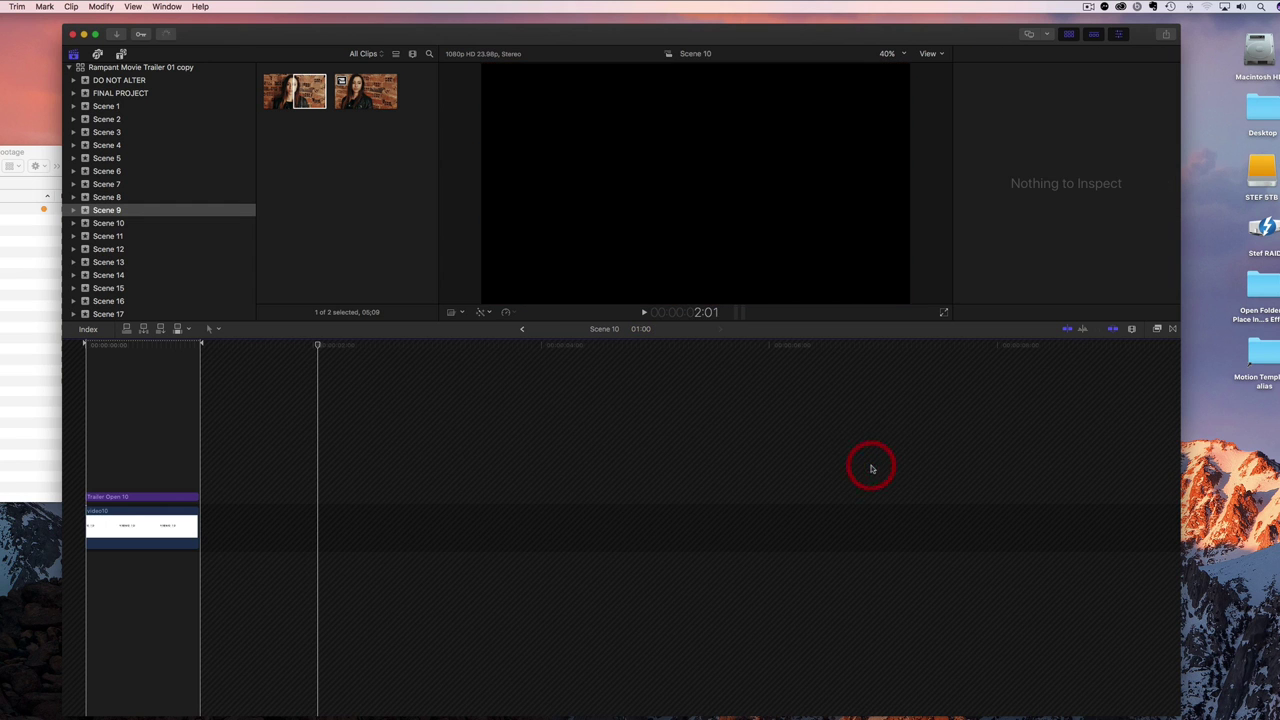
click(100, 223)
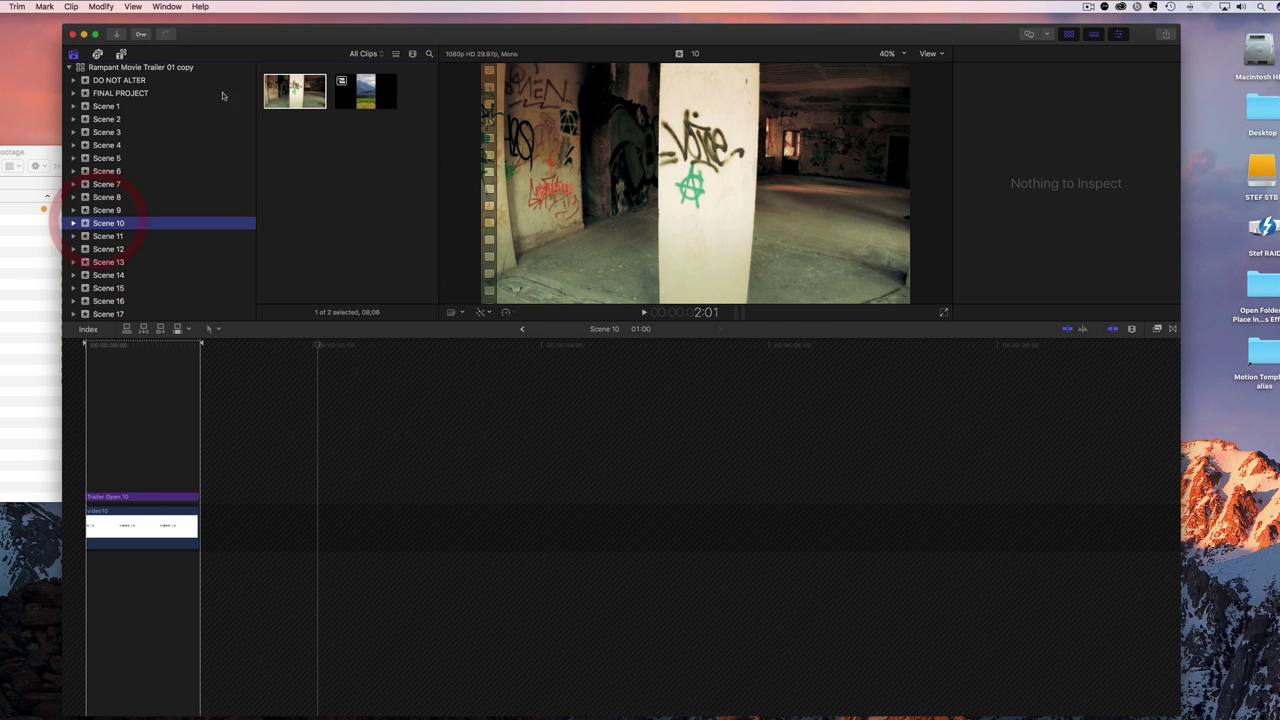
click(268, 91)
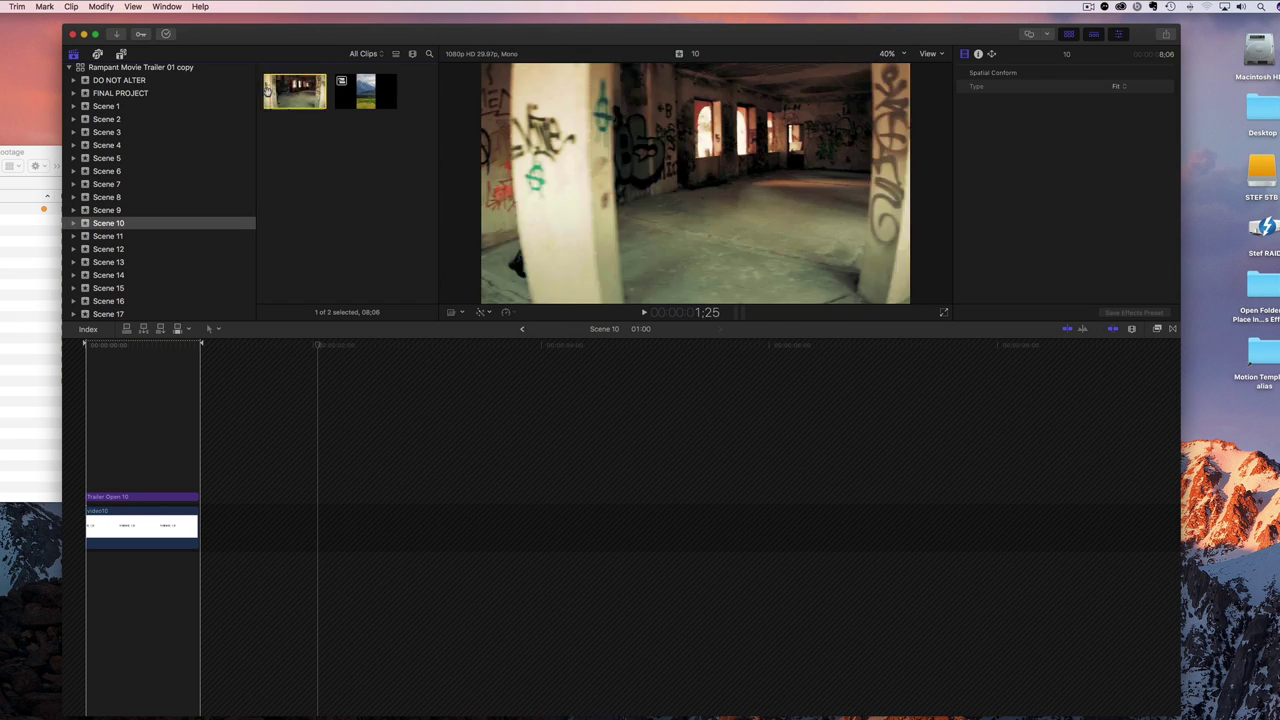
drag(275, 91, 88, 503)
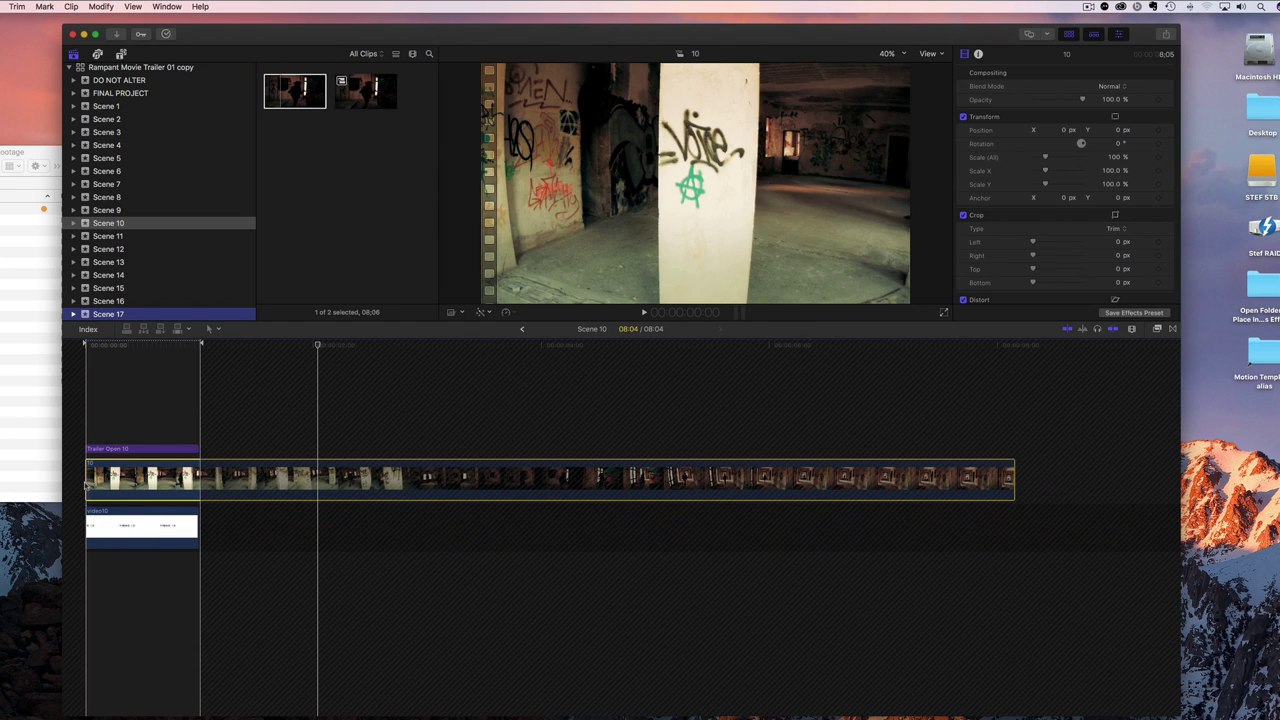
Step: In Scene 10, trim the start of clip 10 so it lasts 7:04 and move it back to the scene start
click(81, 347)
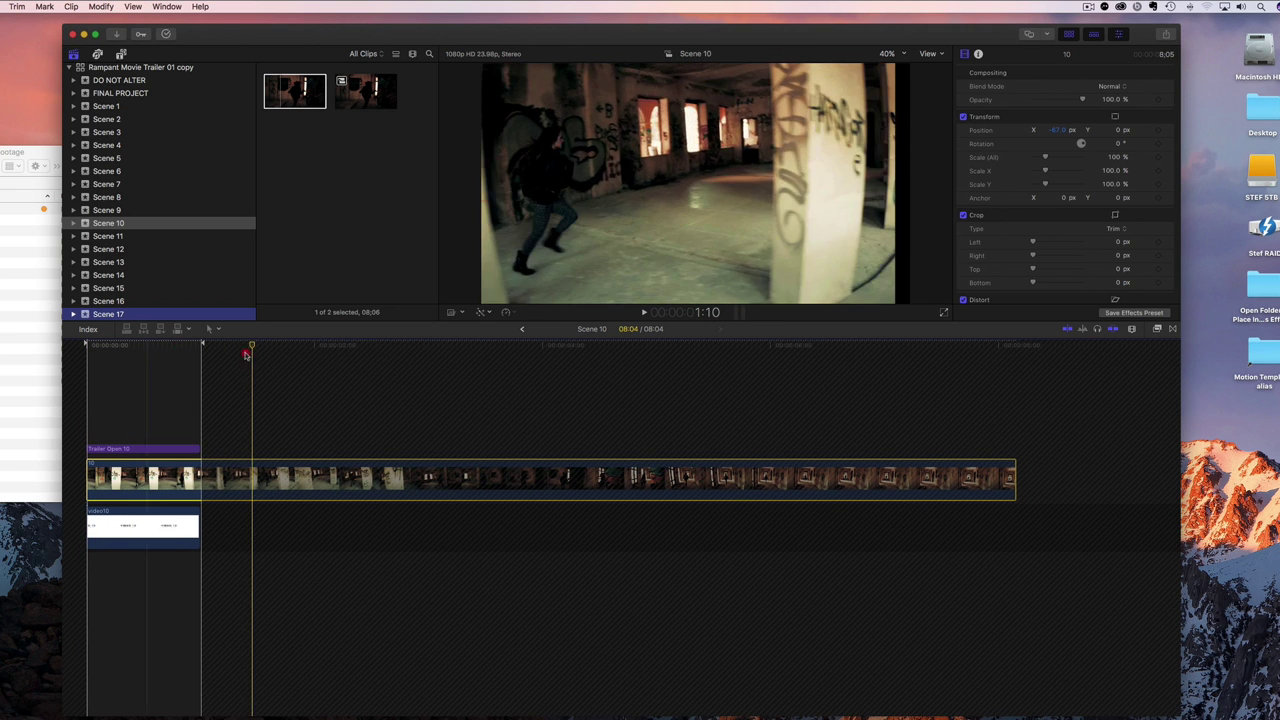
click(246, 350)
drag(92, 468, 201, 472)
drag(312, 478, 160, 480)
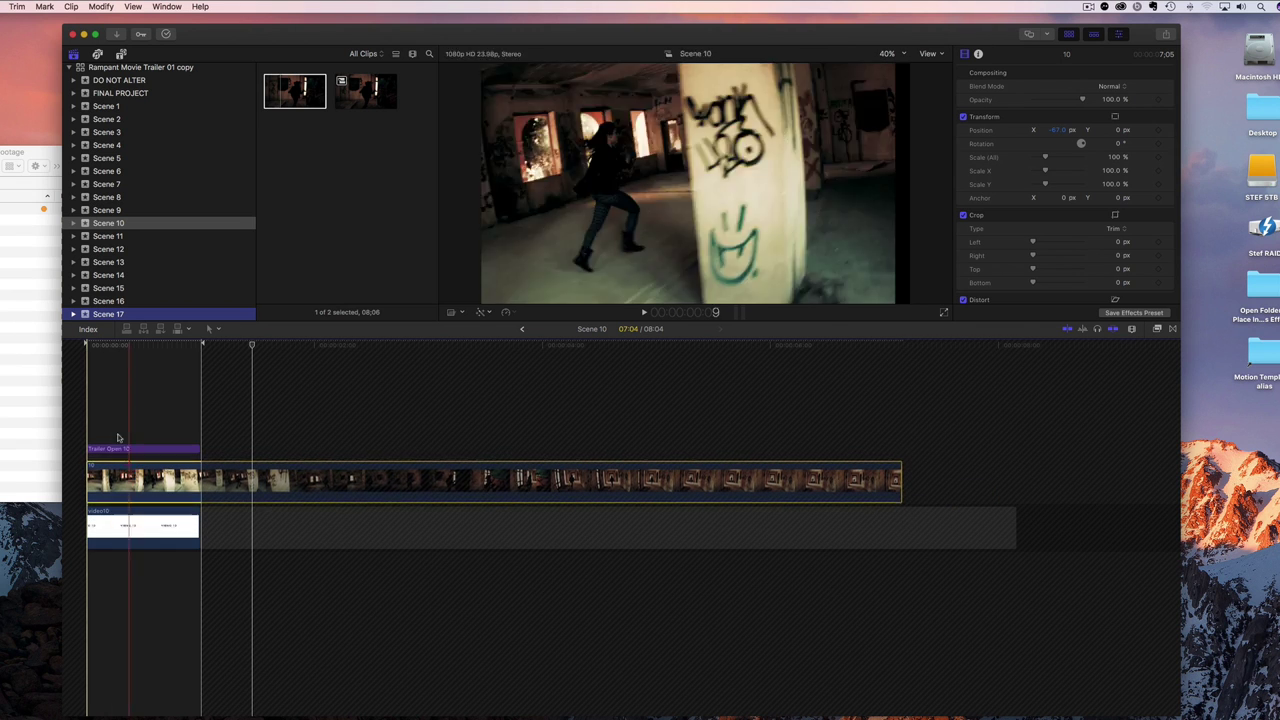
Step: Set clip 10's X position to 611.0 px, play back Scene 10, and return to the project timeline
click(136, 346)
mouse_move(139, 347)
mouse_down()
mouse_move(160, 349)
mouse_move(147, 350)
mouse_up()
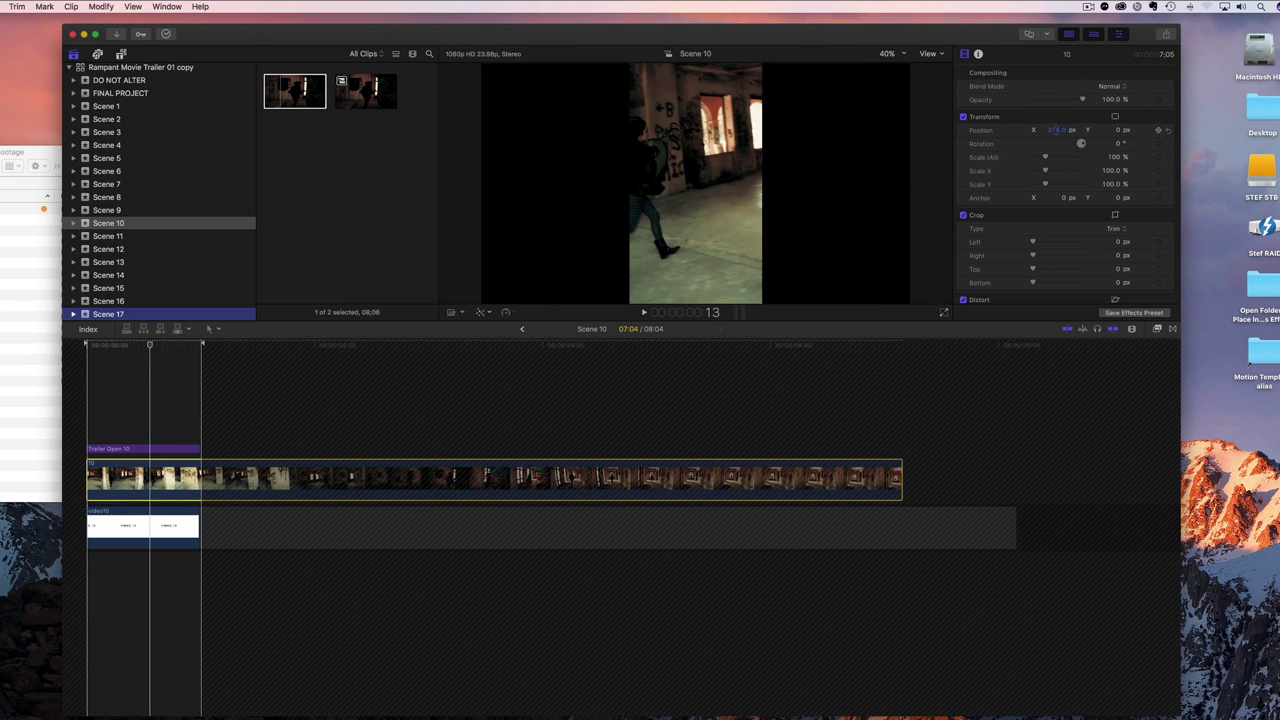
click(71, 352)
key(space)
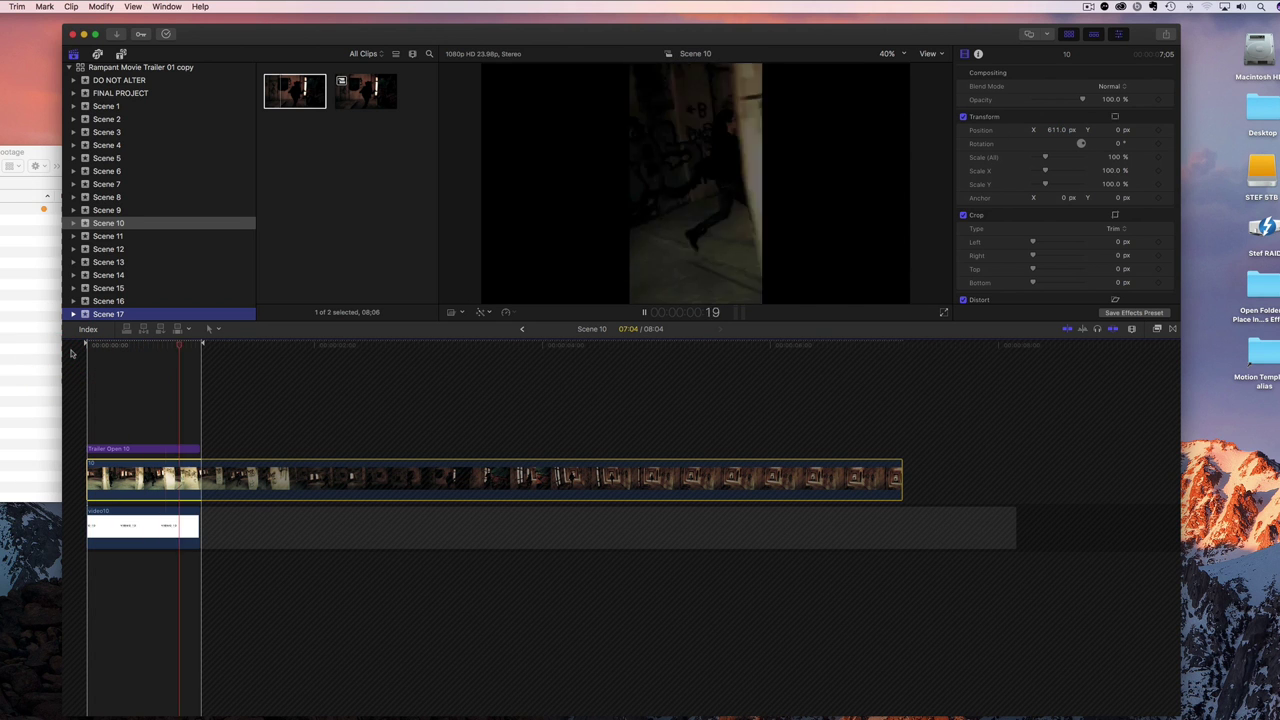
click(522, 331)
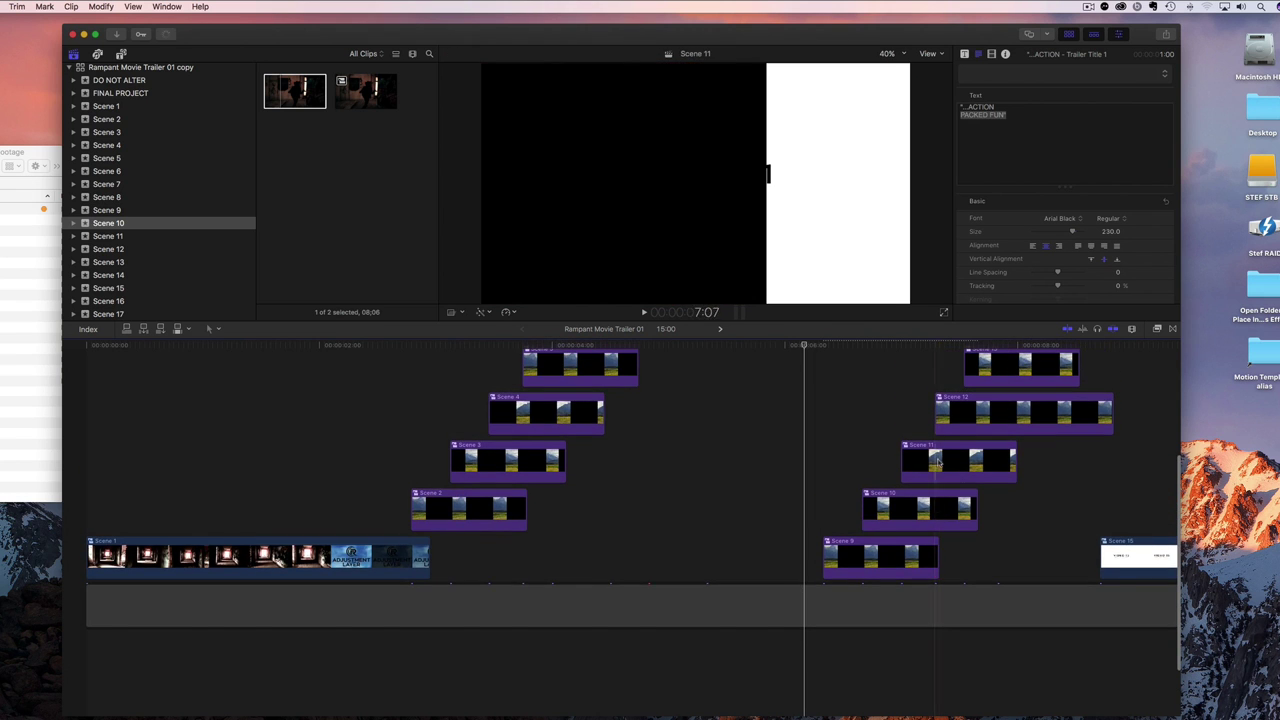
Step: Open the Scene 11 compound clip and connect the last 9:13 of clip 11 above the video11 placeholder, starting at the beginning
double_click(938, 462)
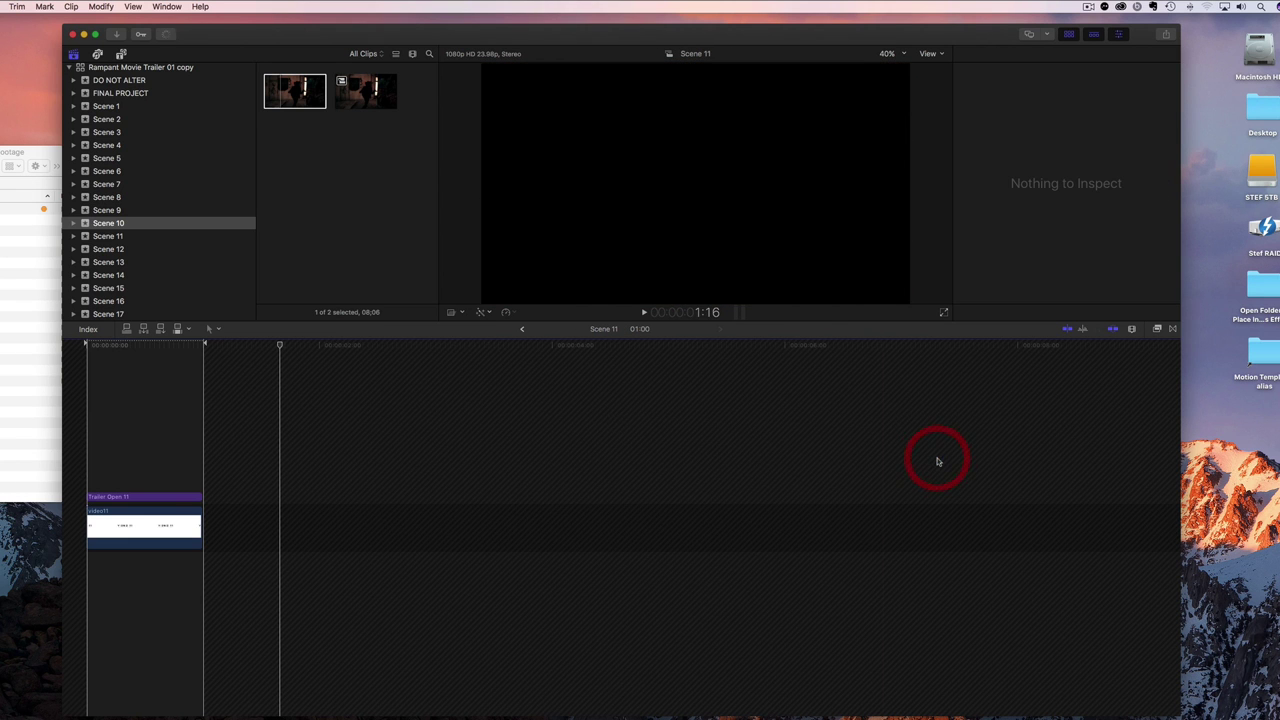
click(104, 237)
click(284, 90)
key(space)
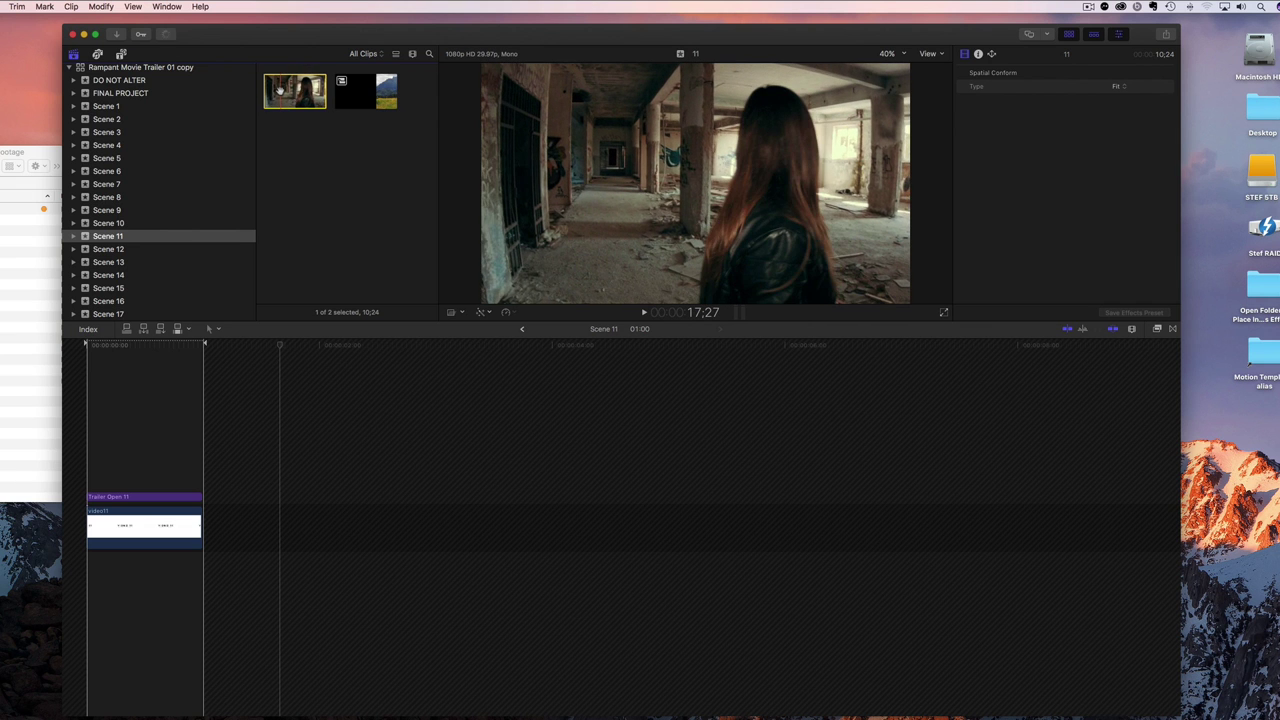
click(282, 88)
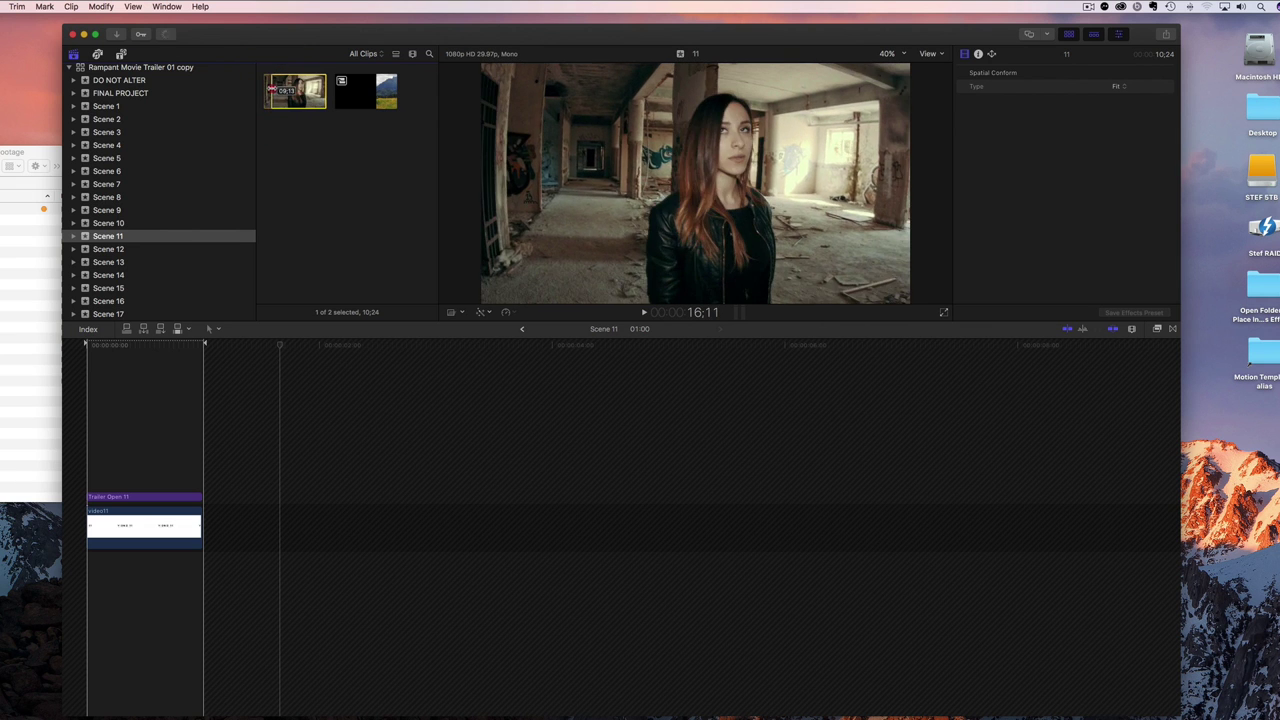
click(284, 88)
drag(284, 88, 95, 488)
Step: Set clip 11's X position to 566.0 px and trim its start to a duration of 9:04, aligned with the scene start
key(space)
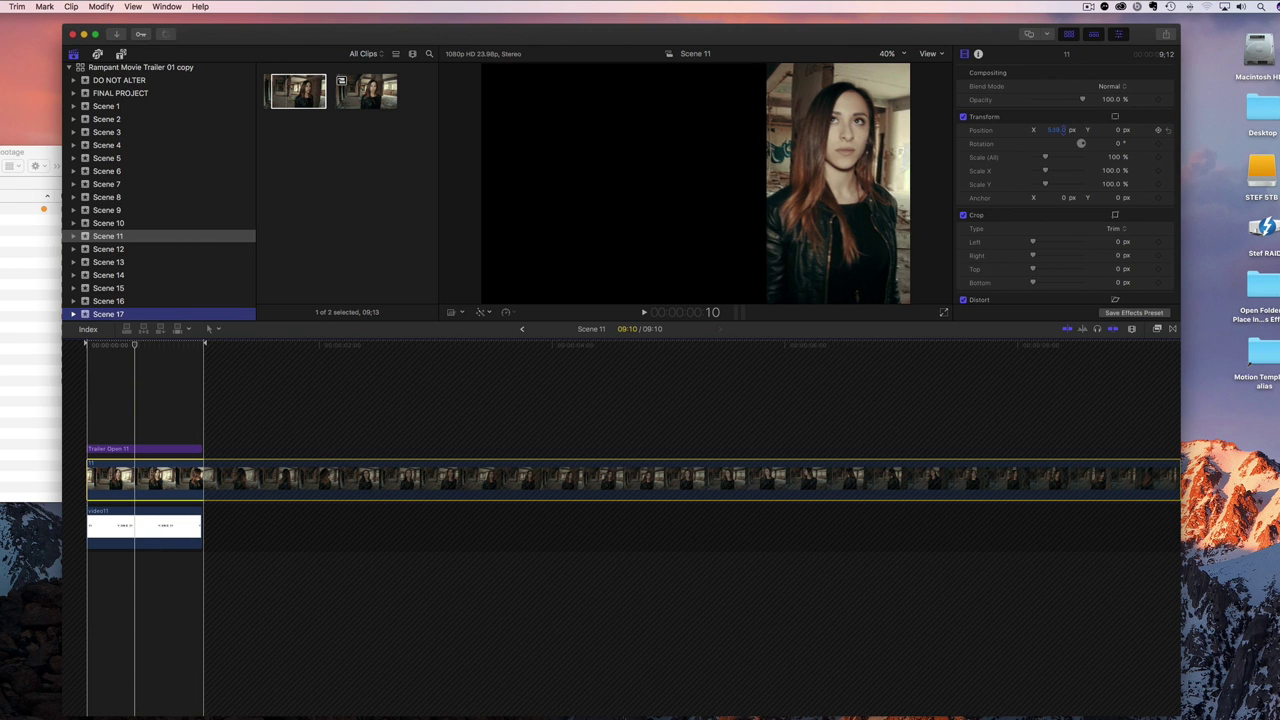
key(space)
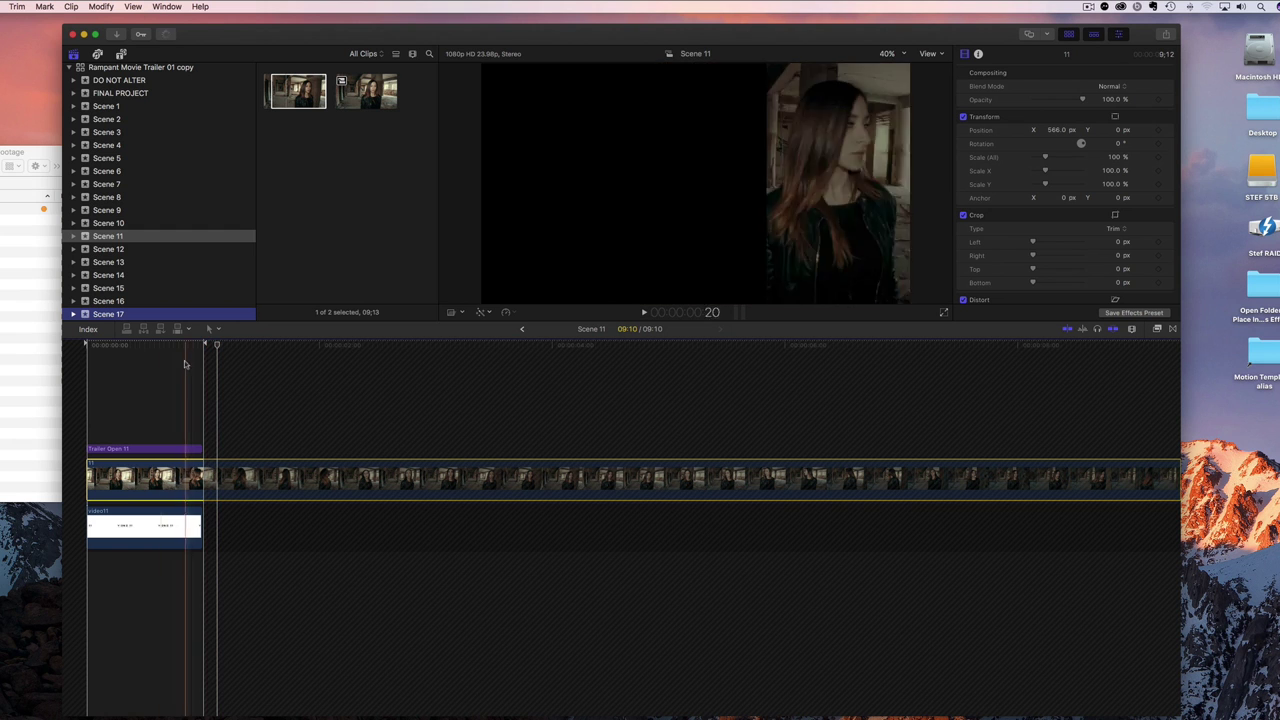
drag(88, 477, 115, 473)
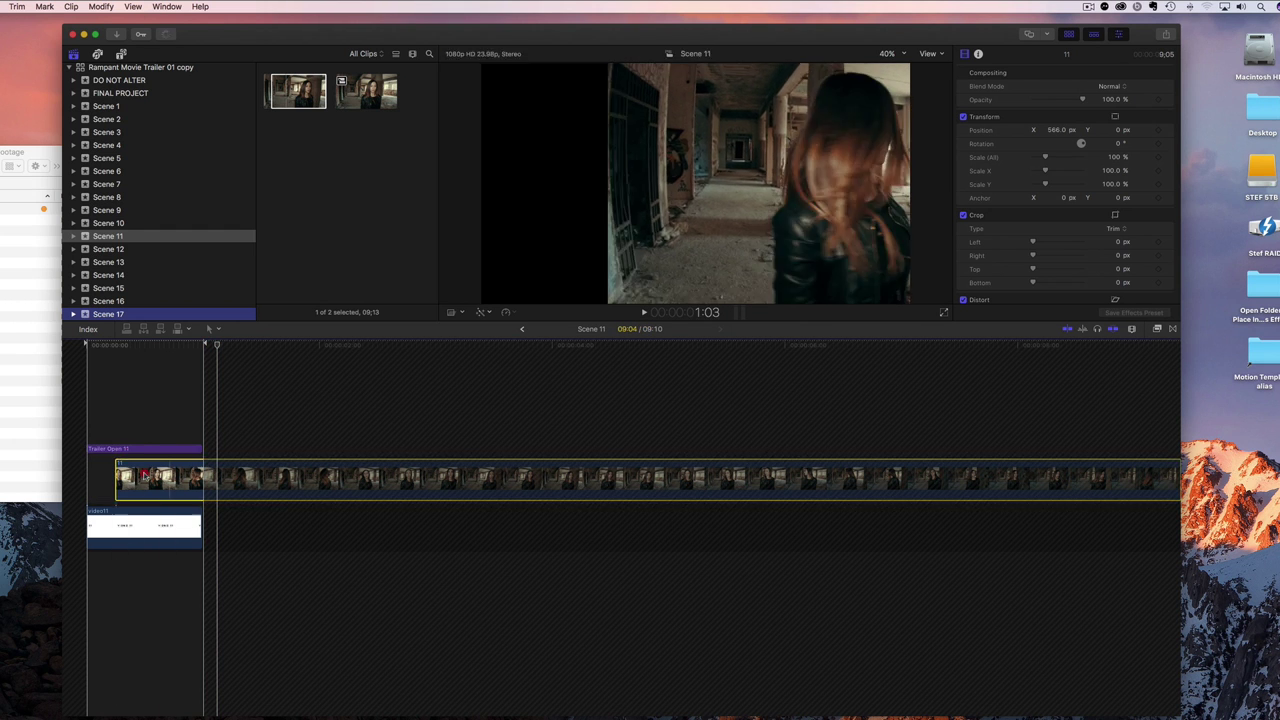
click(85, 347)
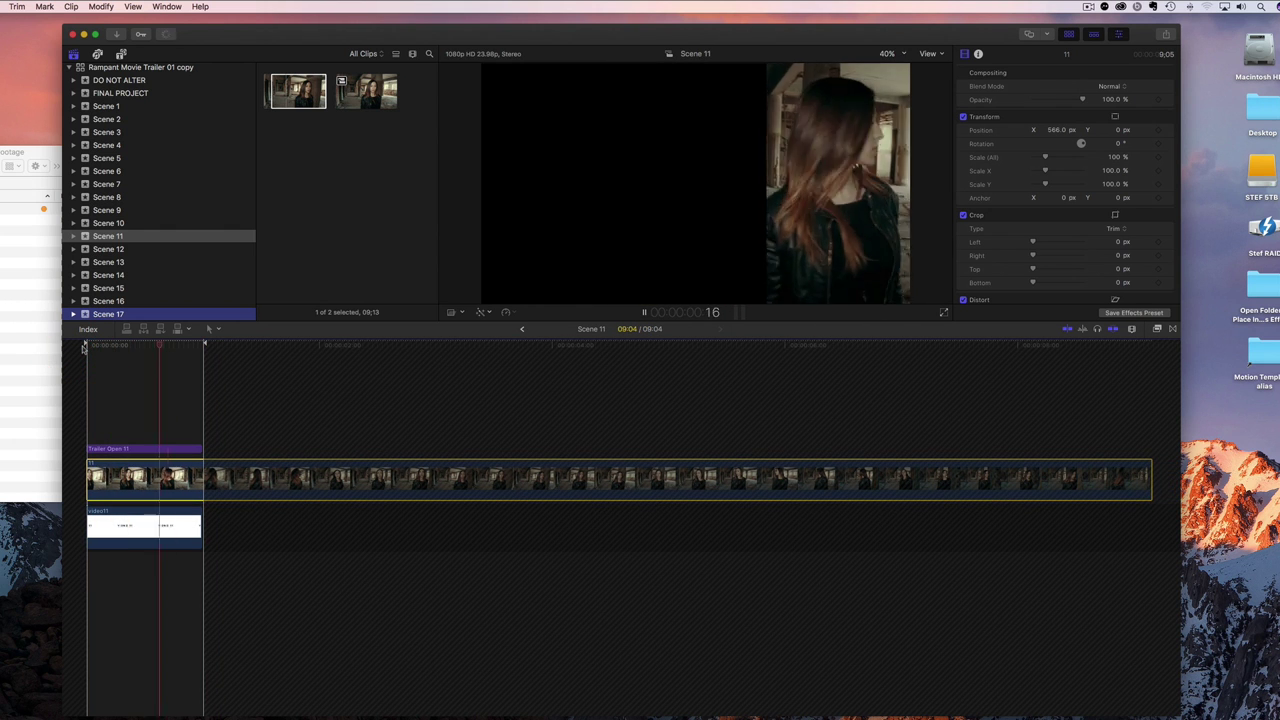
Step: Trim clip 11's start further to a duration of 8:22, realign it with the scene start, and check the split screen at 7:07 in the project
drag(88, 477, 142, 477)
drag(104, 346, 87, 347)
key(space)
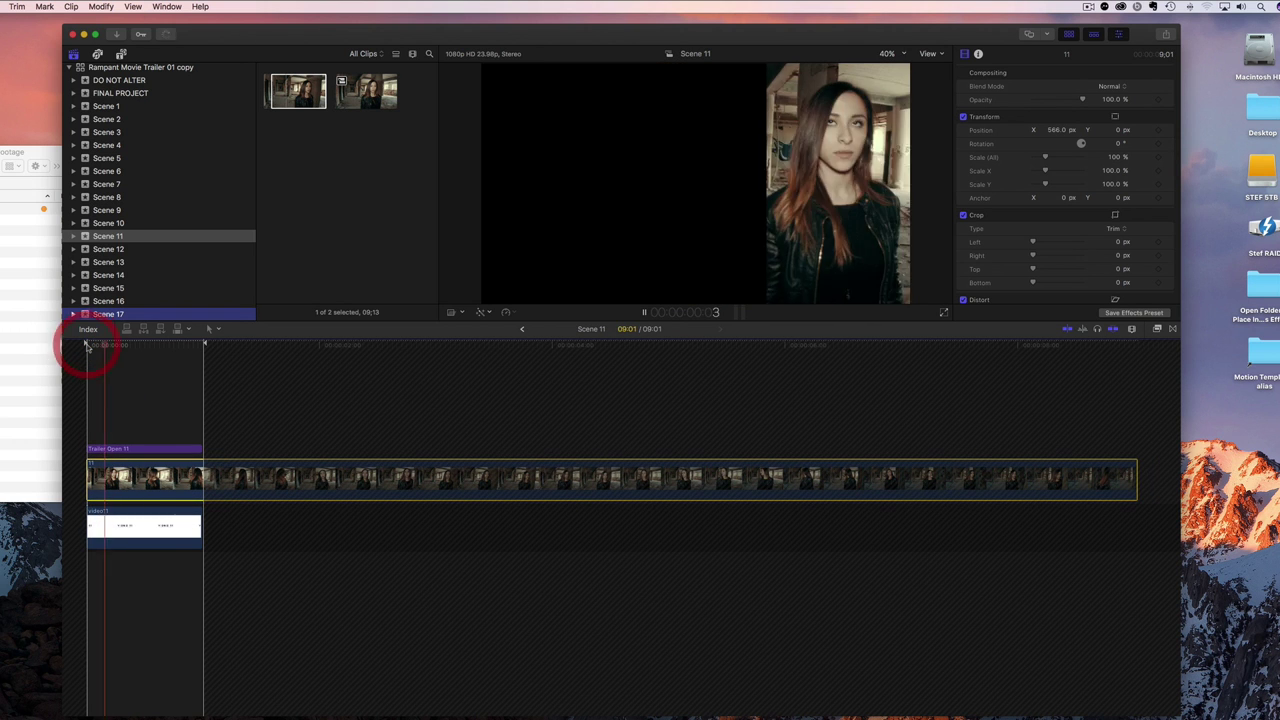
key(space)
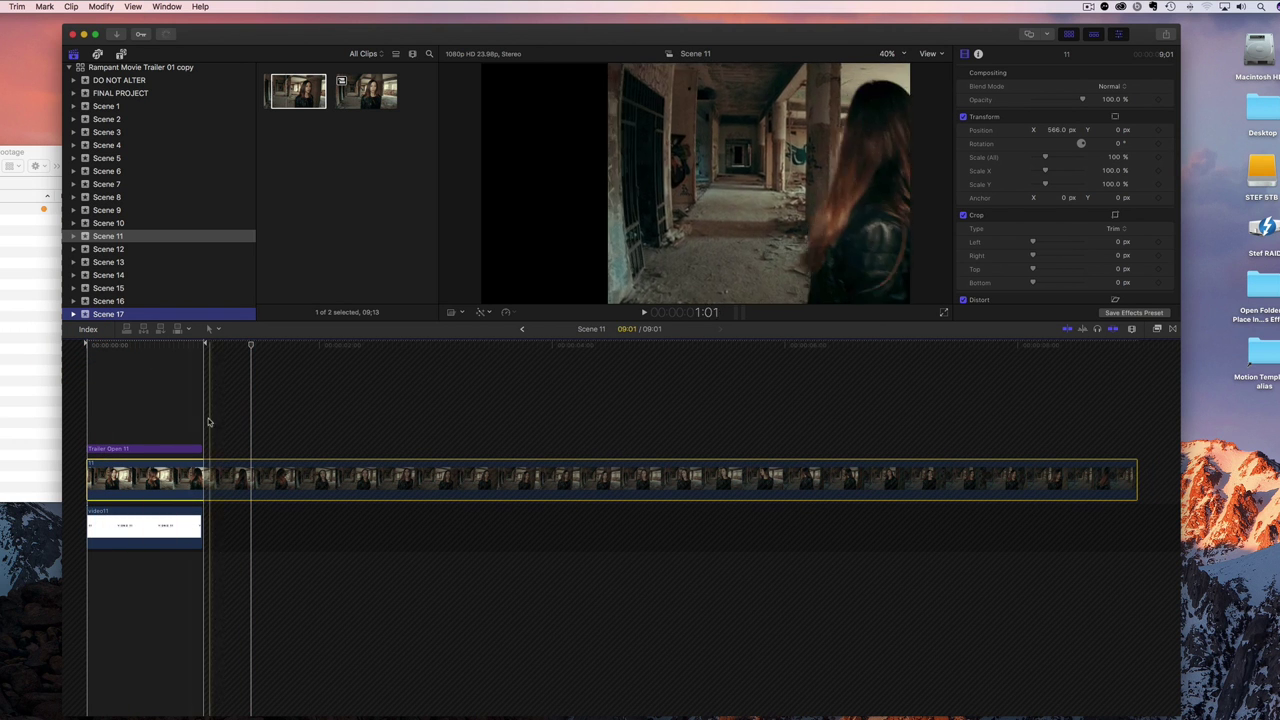
drag(87, 478, 107, 480)
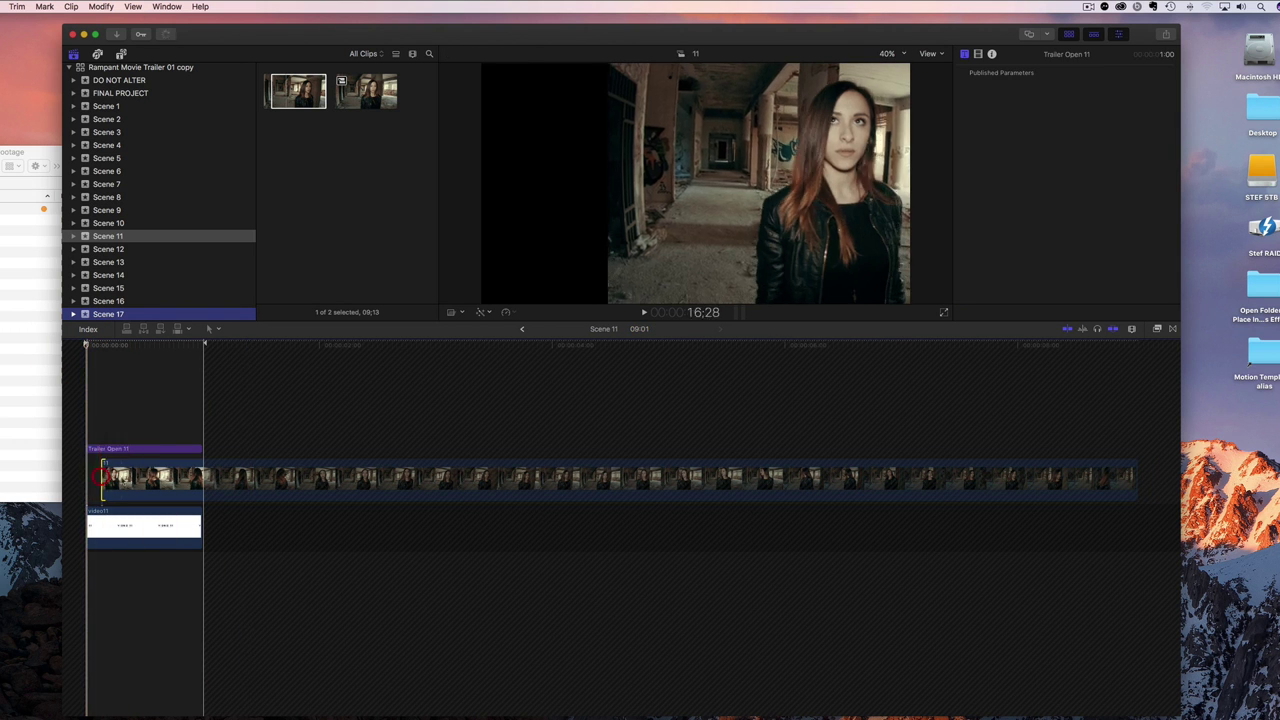
click(106, 478)
click(88, 344)
key(space)
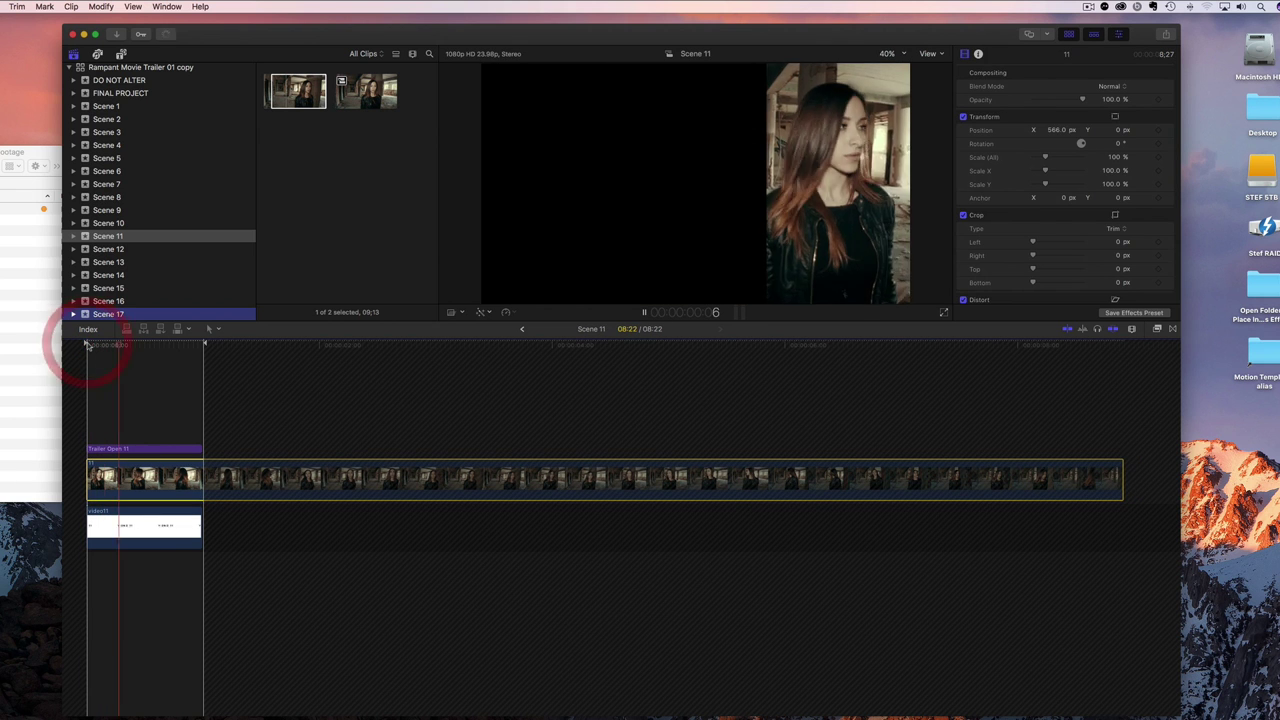
click(520, 331)
drag(828, 352, 937, 348)
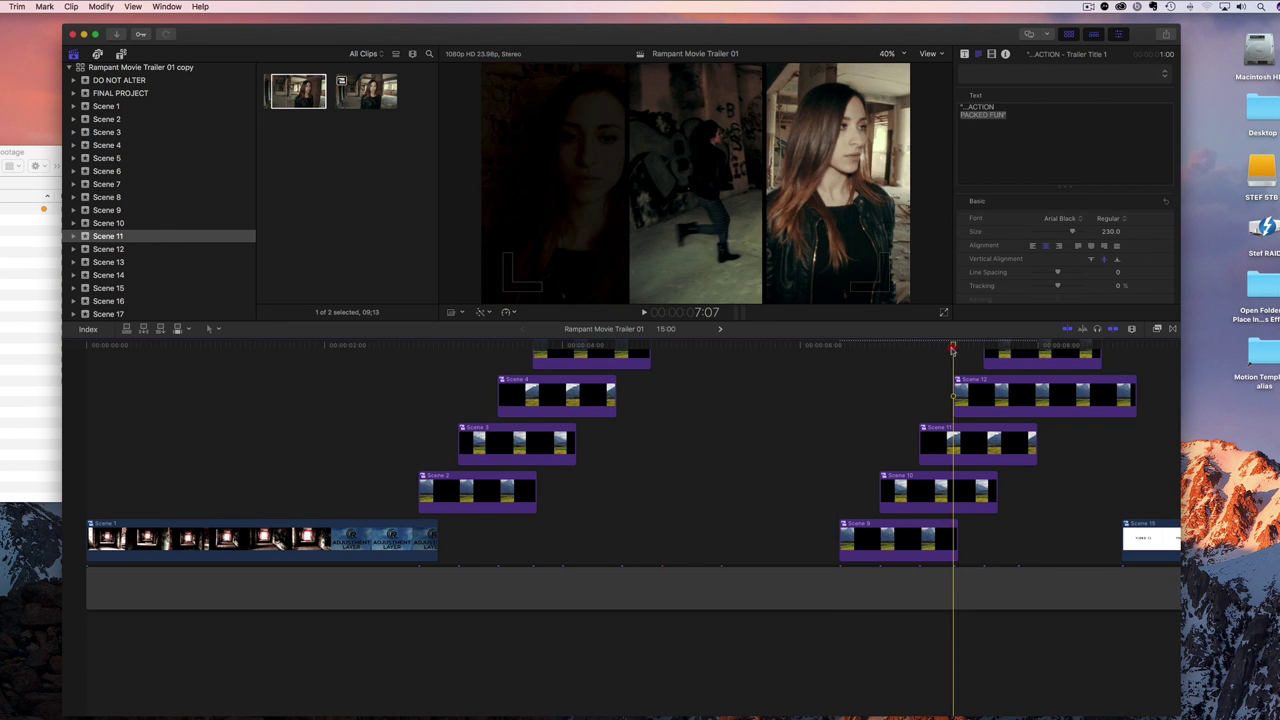
Step: Open Scene 12, connect clip 12 above the video12 placeholder, and trim its start to a duration of 48:00 at the scene start
double_click(980, 423)
click(104, 249)
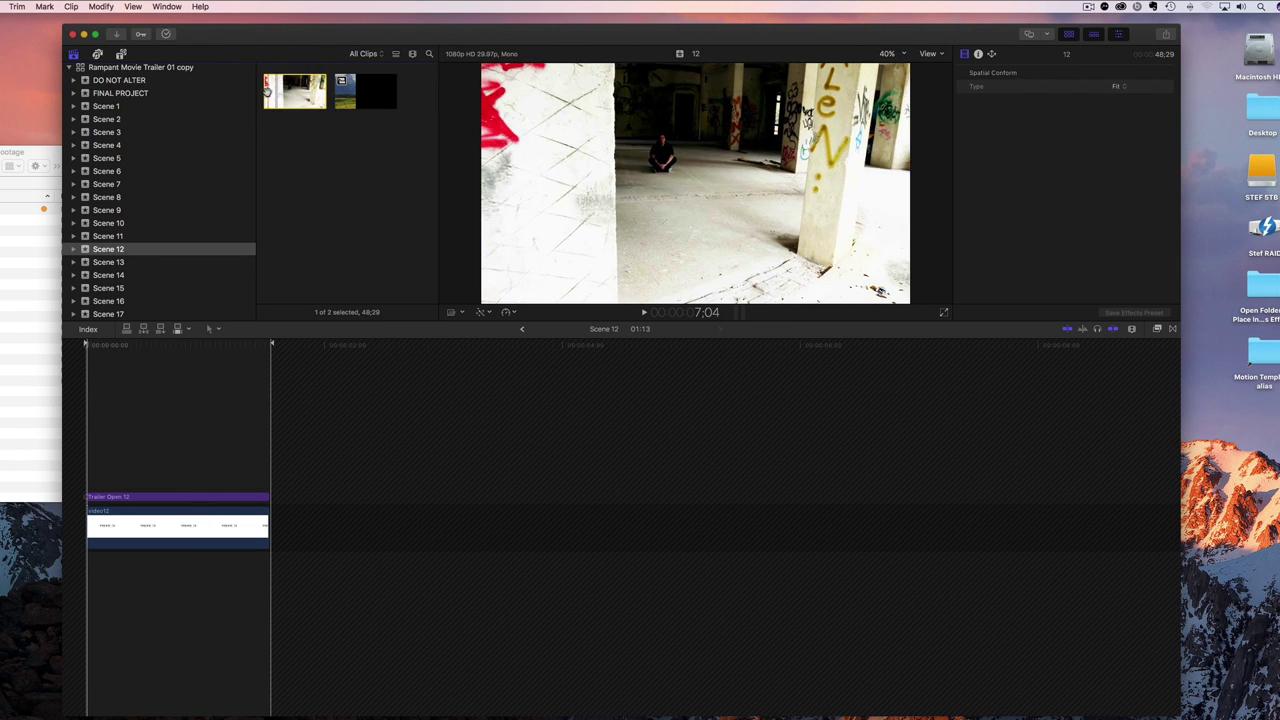
drag(274, 91, 91, 495)
drag(93, 347, 185, 346)
drag(88, 474, 126, 488)
drag(188, 346, 220, 347)
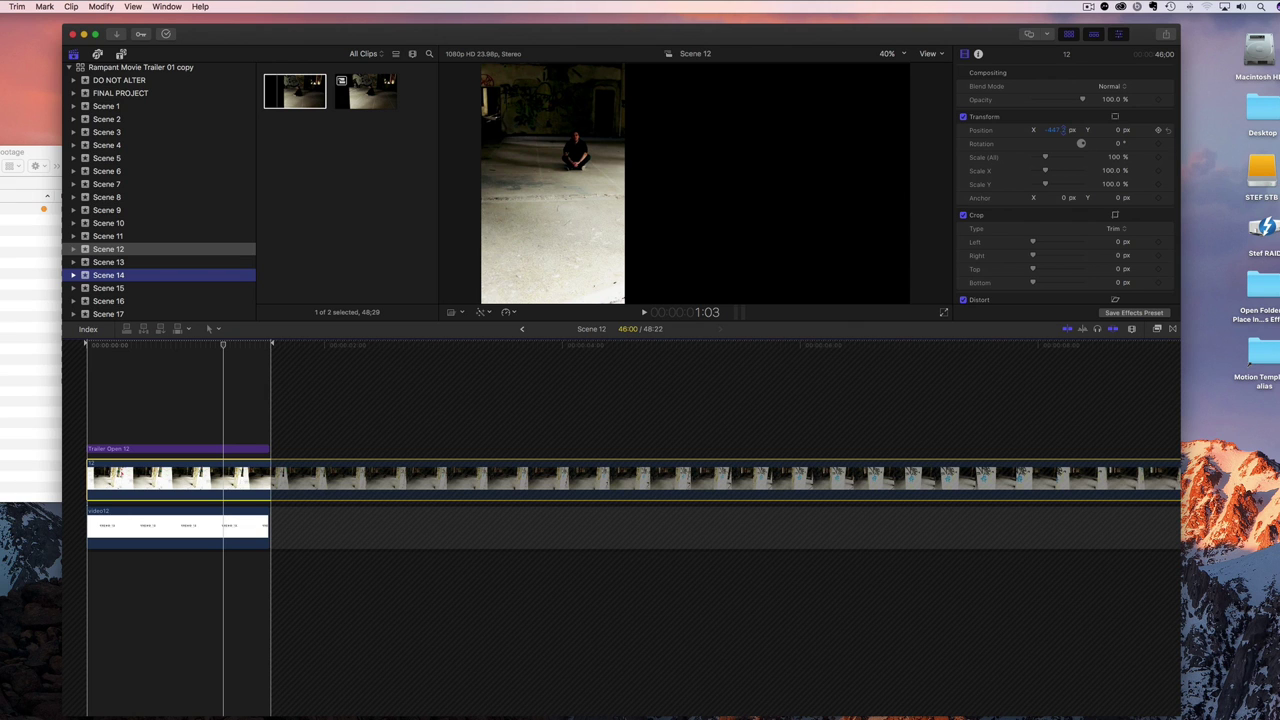
Step: Set clip 12's X position to -498.2 px, play back Scene 12, and return to the project timeline
drag(224, 349, 77, 354)
key(space)
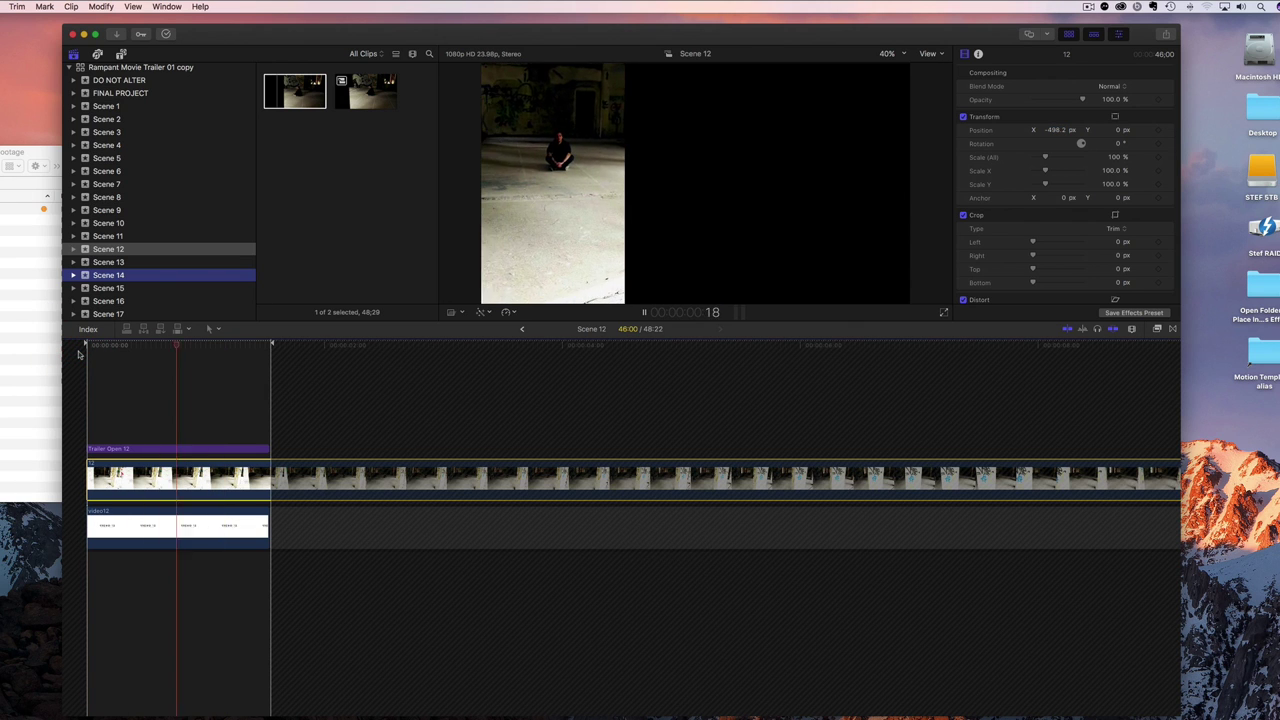
drag(255, 347, 80, 350)
key(space)
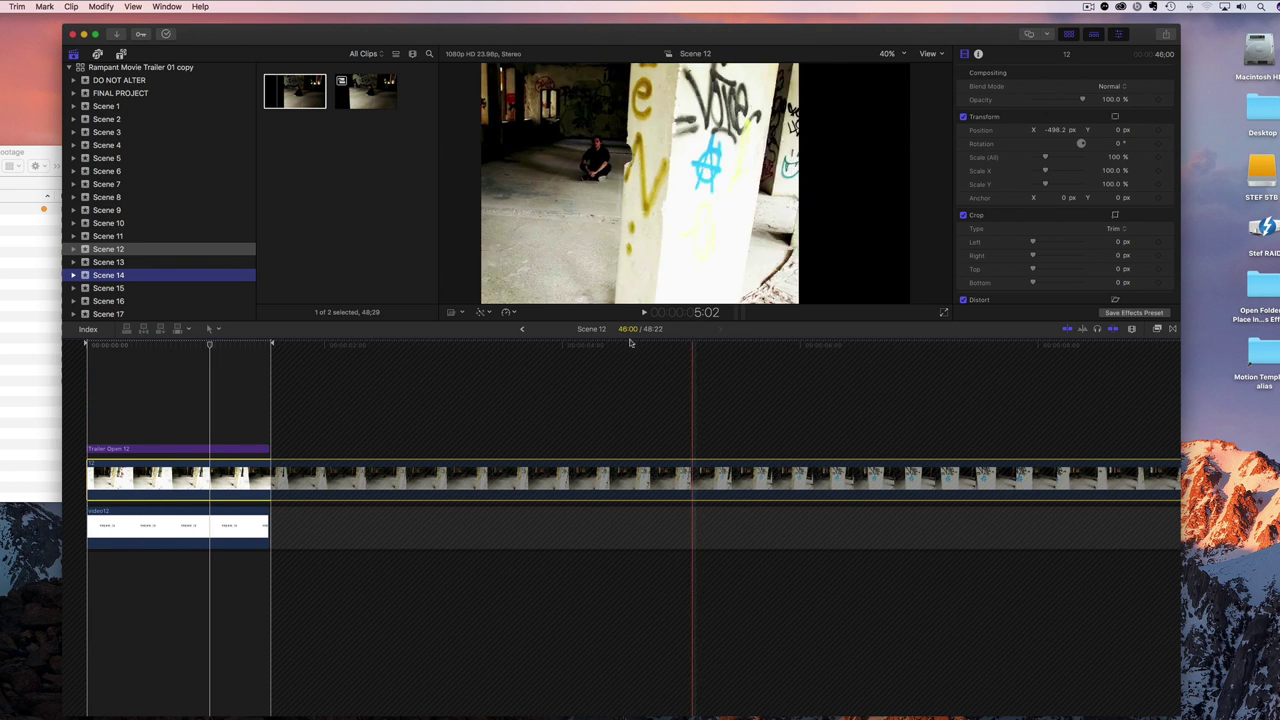
click(521, 328)
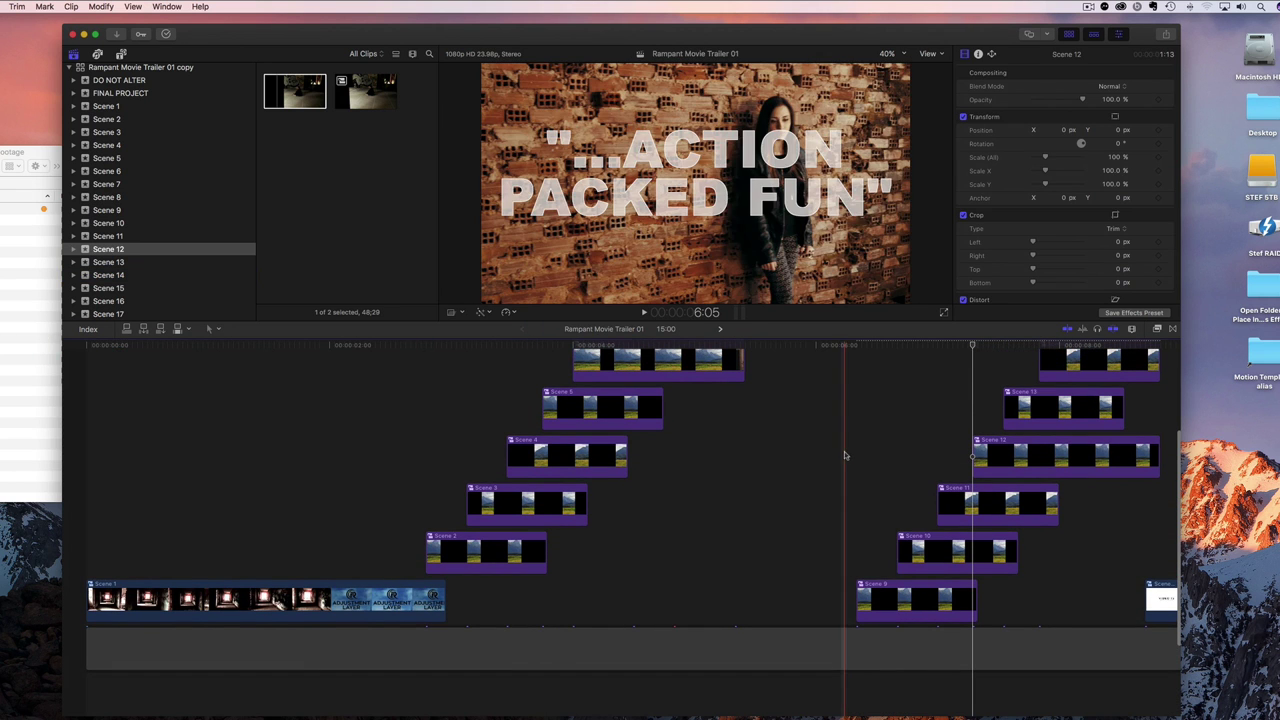
Step: Open the Scene 13 compound clip and connect the last 5:09 of clip 13 above the video13 placeholder, starting at the beginning
double_click(1037, 410)
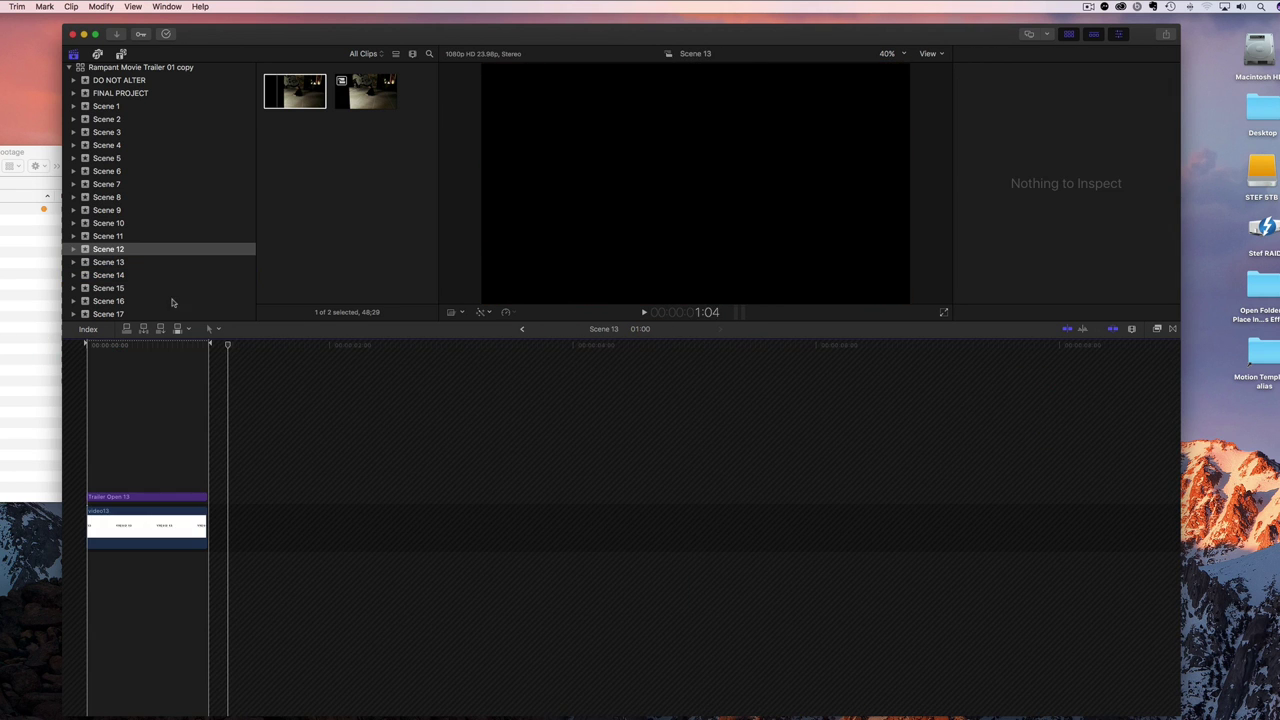
click(105, 262)
click(290, 95)
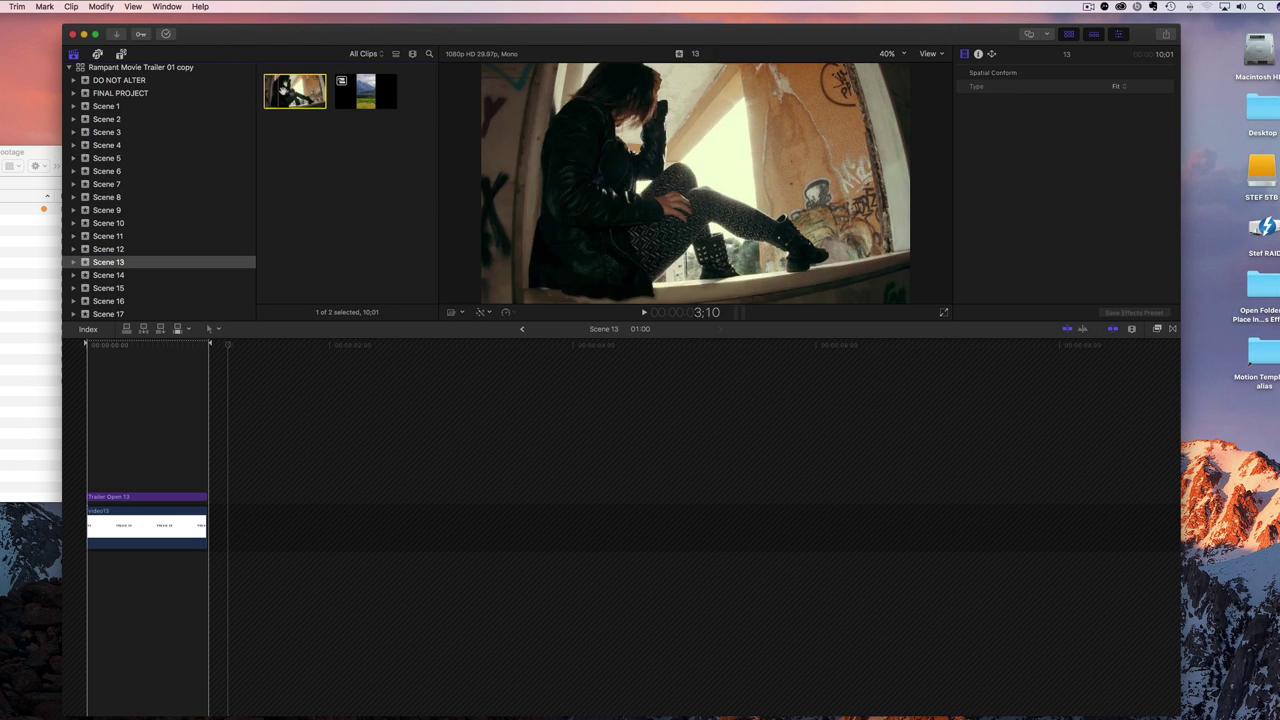
drag(264, 88, 94, 468)
Step: Set clip 13's X position to 330.0 px, play back Scene 13, and return to the project timeline
mouse_move(111, 346)
mouse_down()
mouse_move(86, 345)
mouse_move(129, 345)
mouse_up()
drag(1065, 132, 1065, 86)
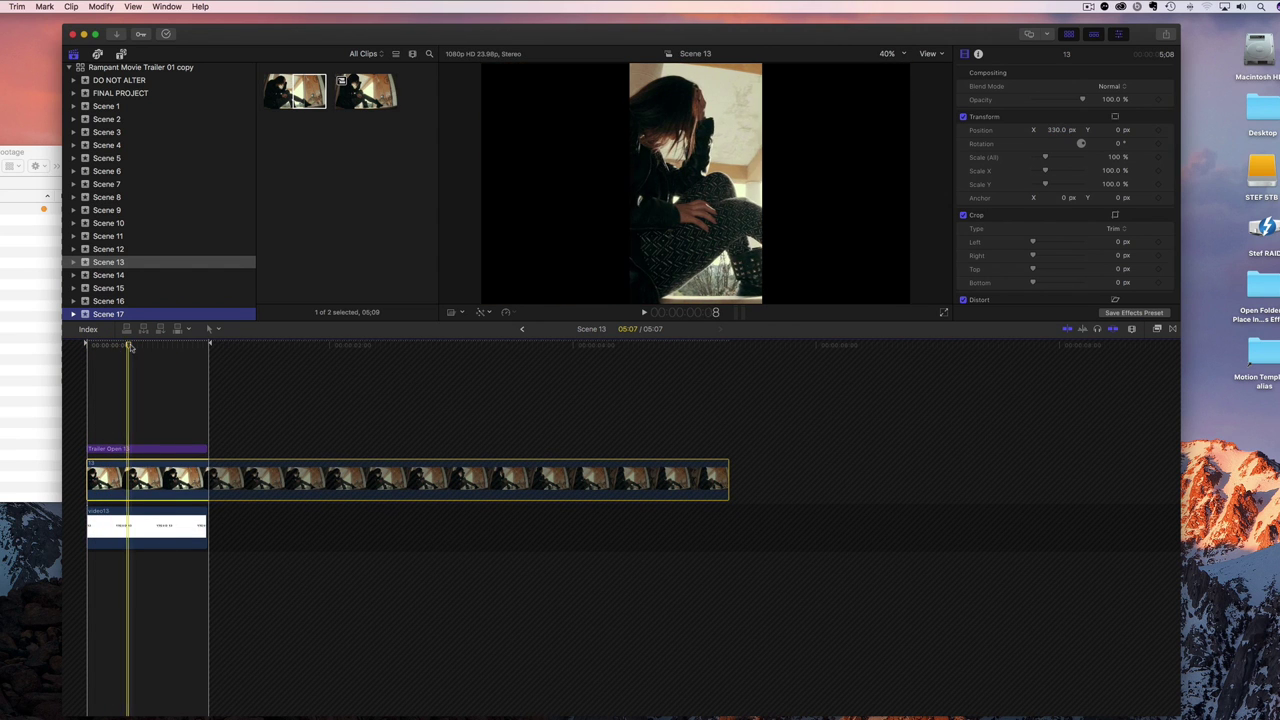
key(space)
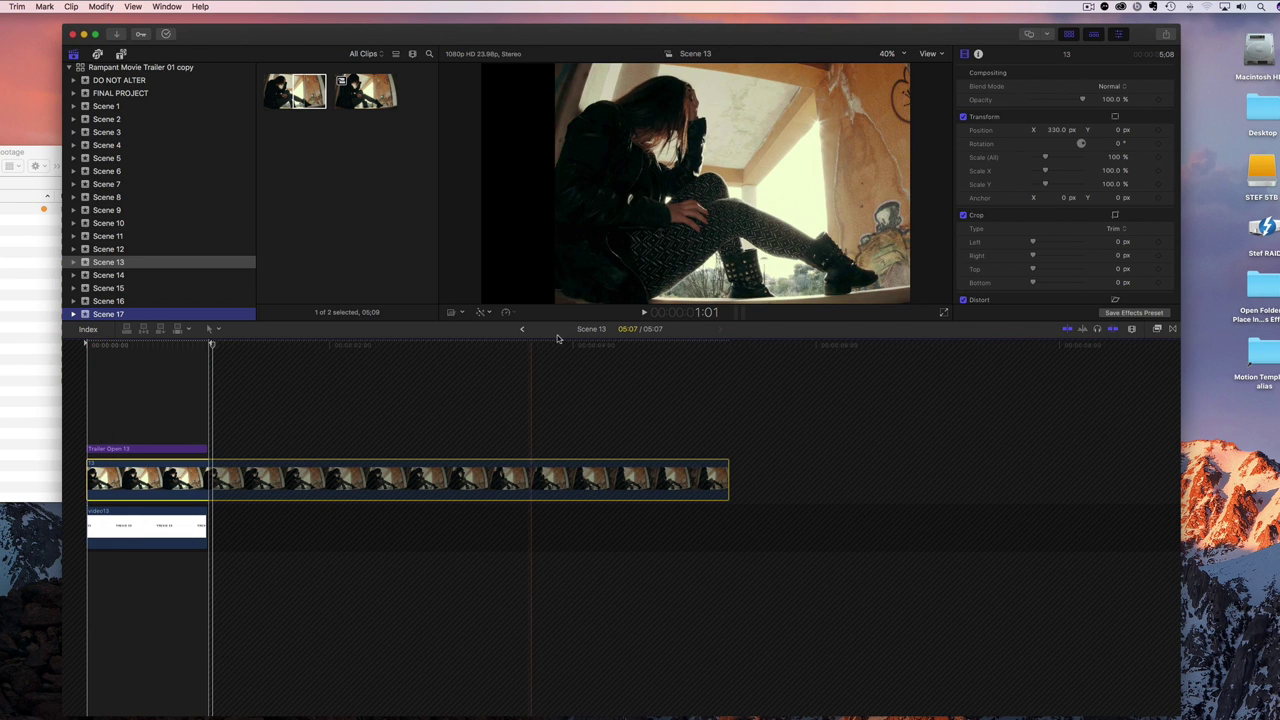
click(522, 329)
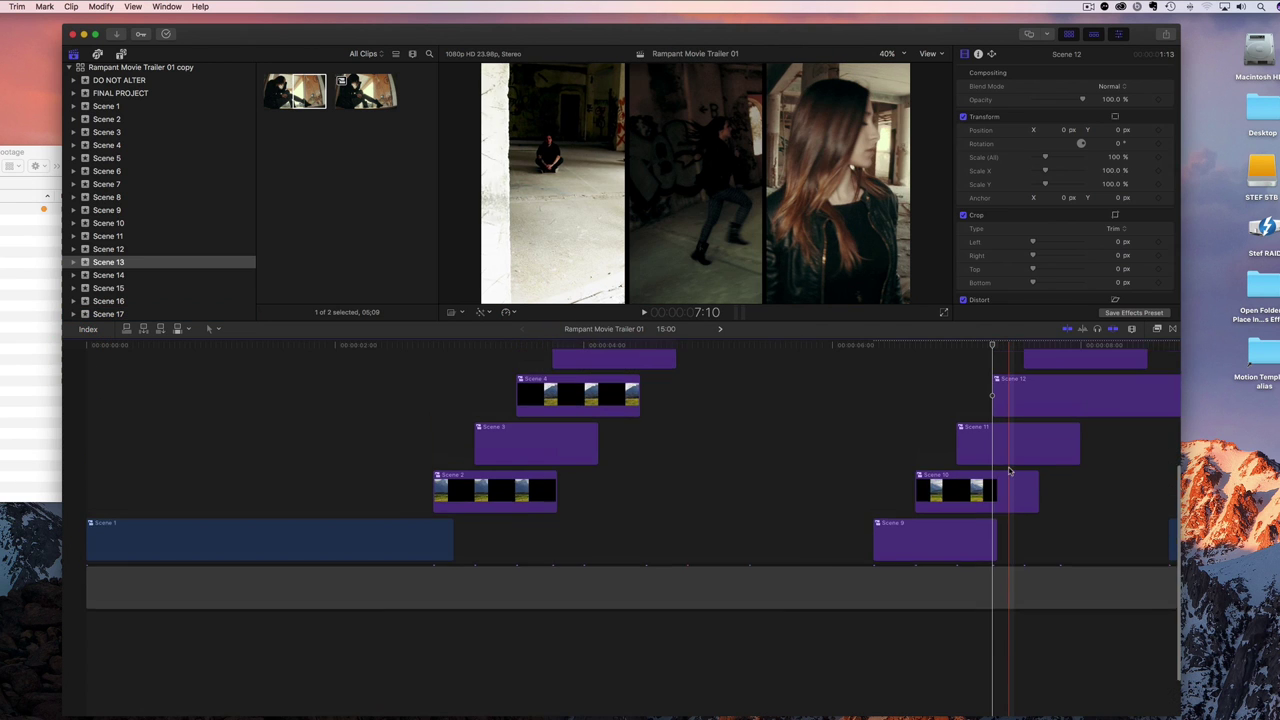
Step: Open the Scene 14 compound clip and connect the last 7:09 of clip 14 above the video14 placeholder, starting at the beginning
scroll(1010, 470, up, 4)
double_click(1107, 450)
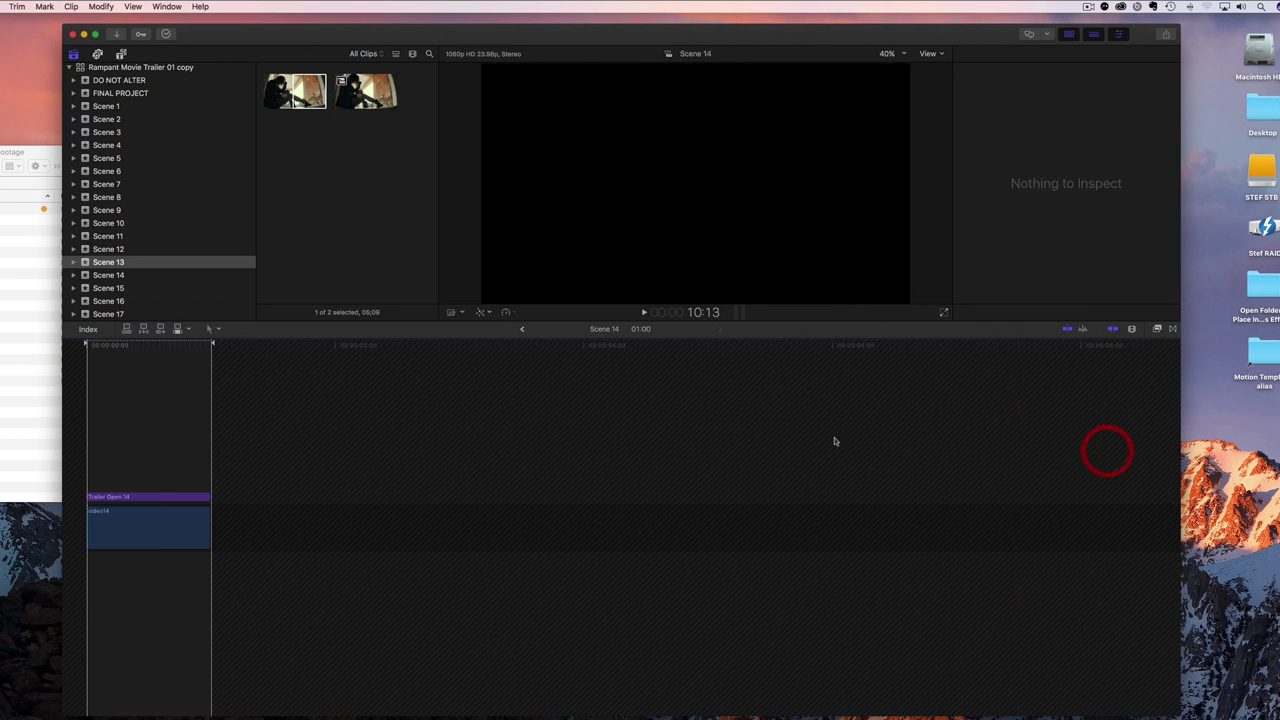
click(116, 272)
click(278, 100)
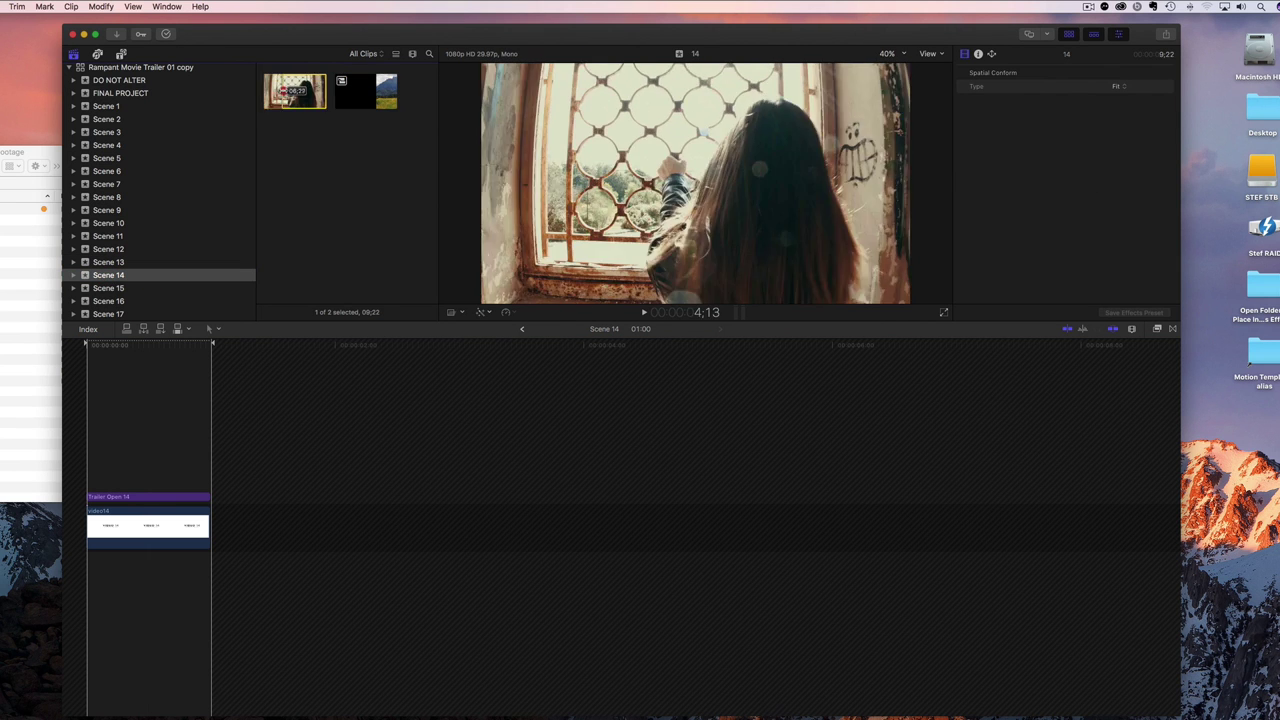
click(295, 92)
drag(295, 92, 97, 508)
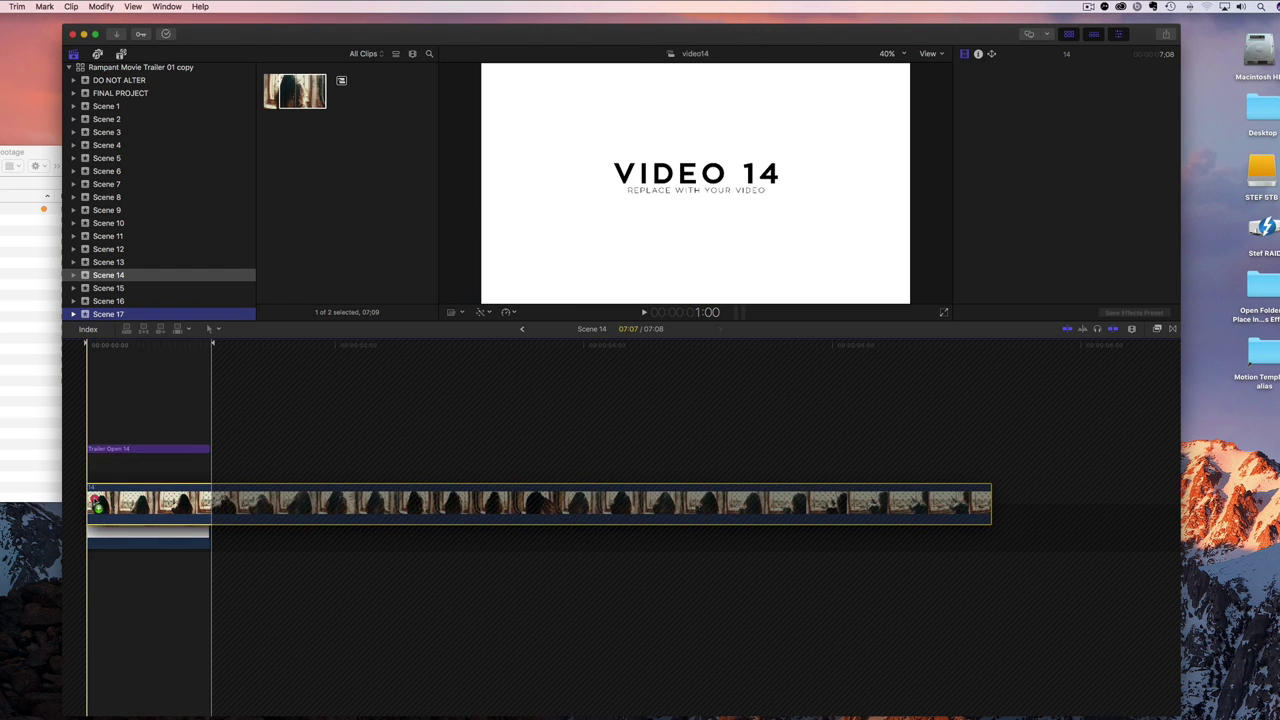
click(95, 478)
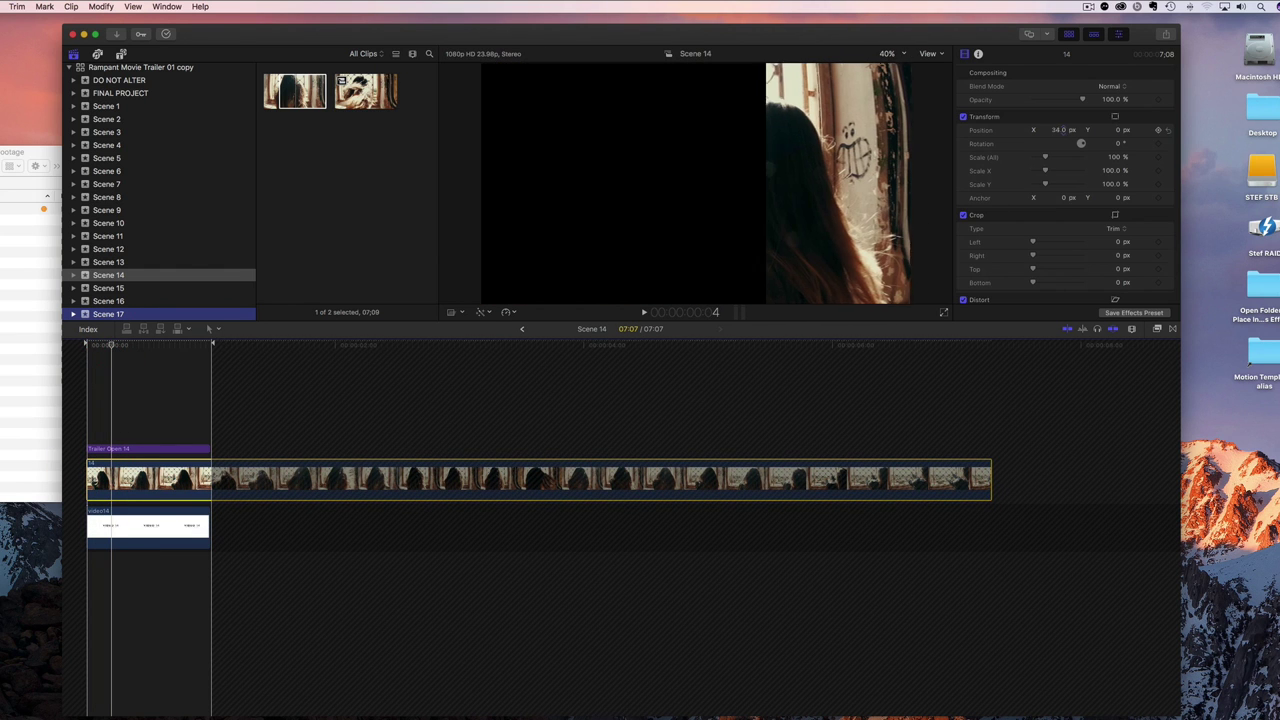
Step: Set clip 14's X position to 140.0 px, play back Scene 14, and return to the project timeline
mouse_move(165, 343)
mouse_down()
mouse_move(137, 345)
mouse_move(177, 345)
mouse_move(135, 346)
mouse_move(189, 346)
mouse_move(123, 346)
mouse_move(179, 347)
mouse_up()
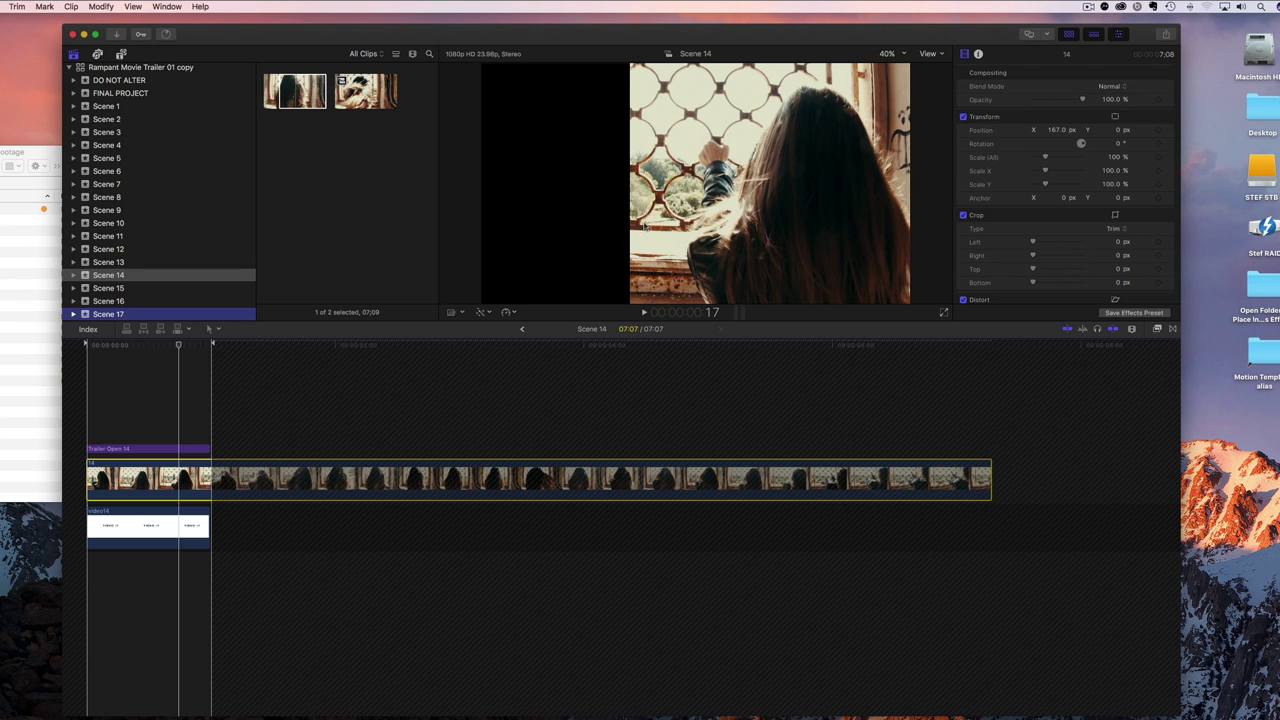
mouse_move(1046, 137)
mouse_down()
mouse_move(1090, 137)
mouse_move(1055, 130)
mouse_up()
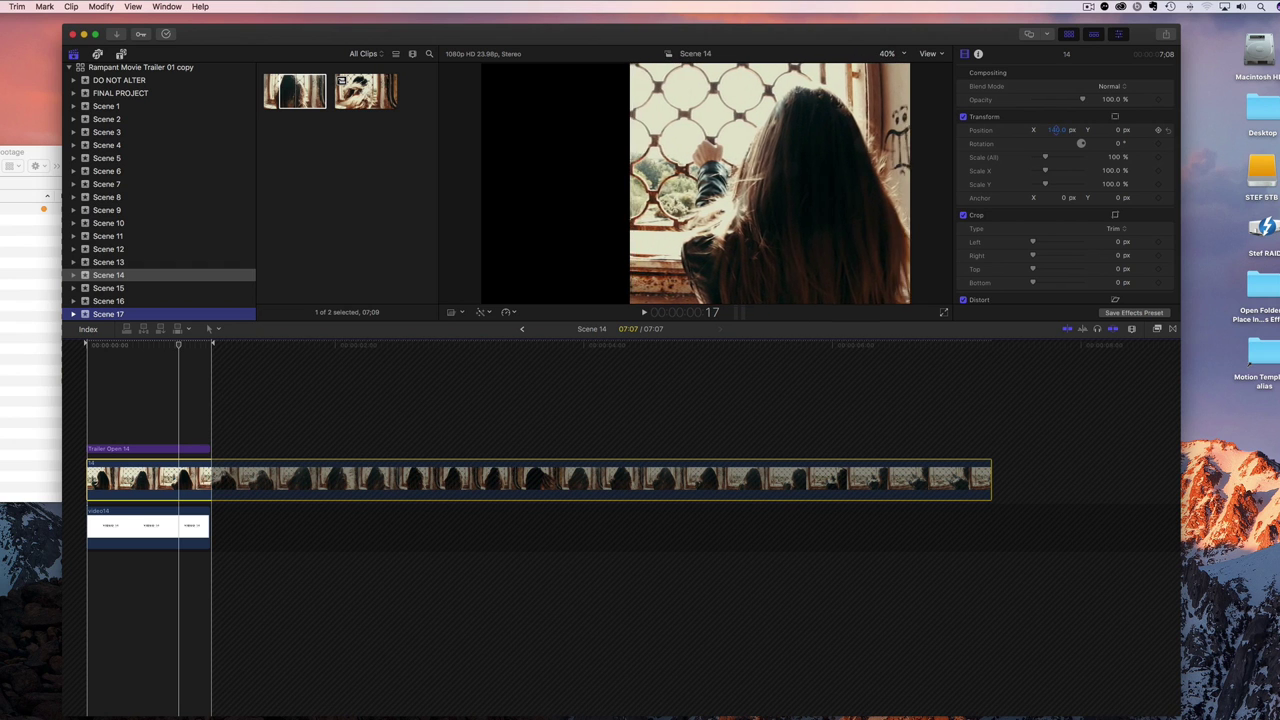
drag(142, 349, 49, 360)
key(space)
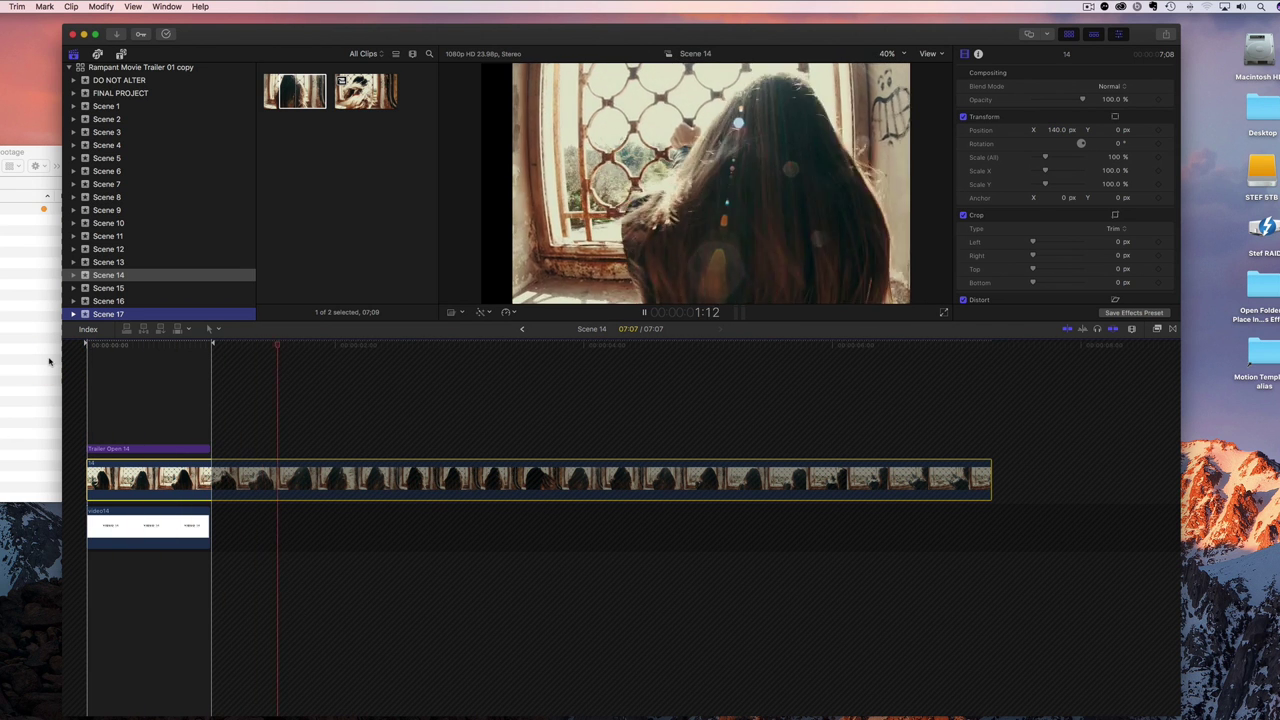
key(space)
click(524, 329)
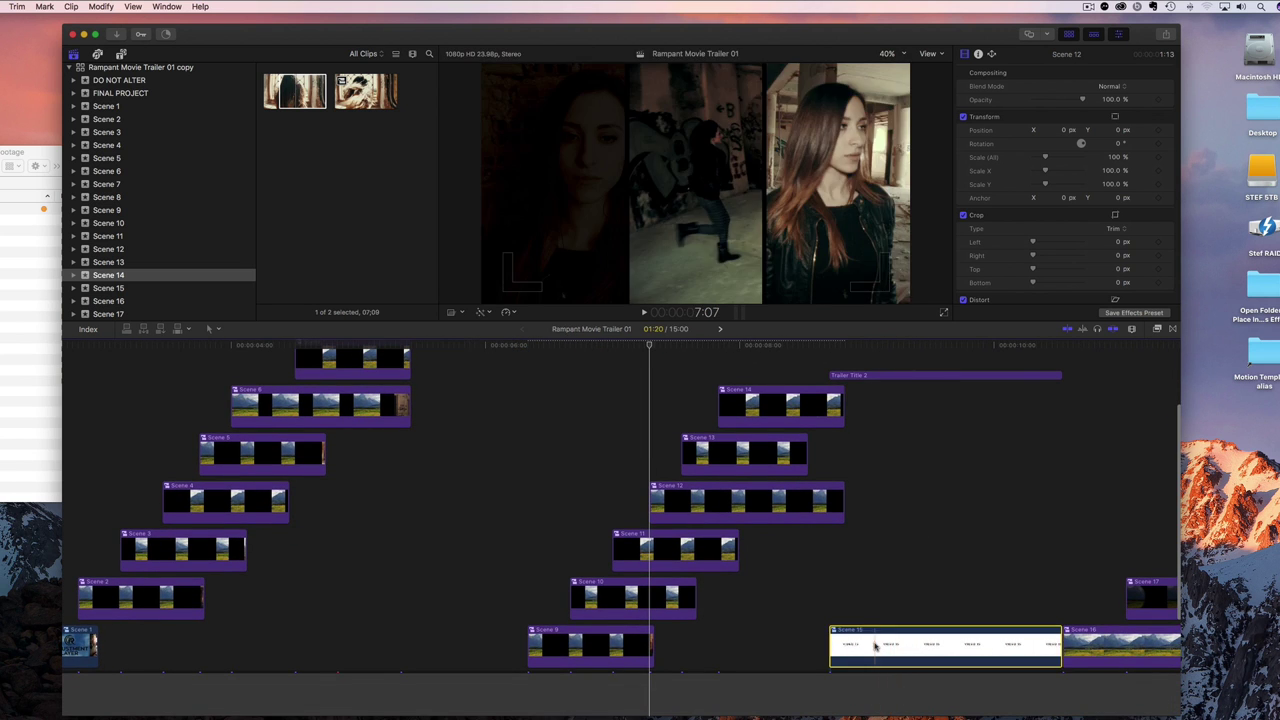
Step: Open the Scene 15 compound clip and connect the full 16:00 of clip 15 above the video15 placeholder, starting at the beginning
double_click(871, 640)
click(106, 288)
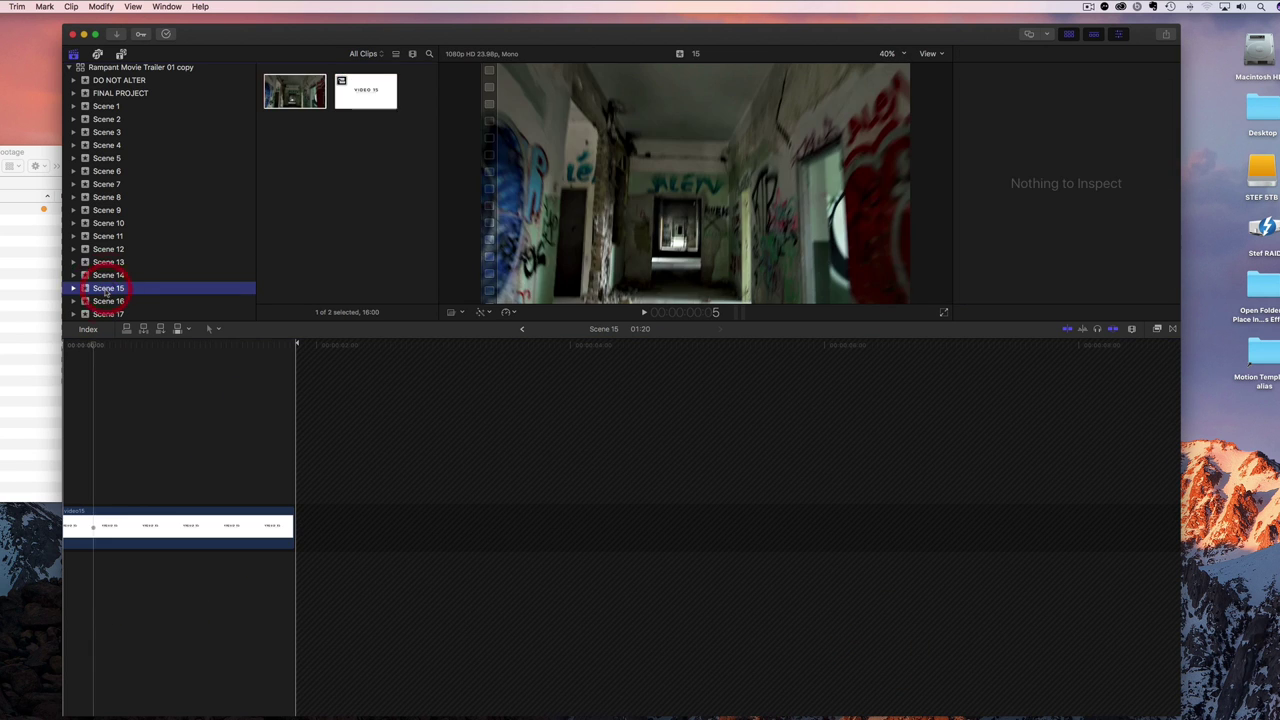
click(287, 90)
drag(286, 88, 60, 479)
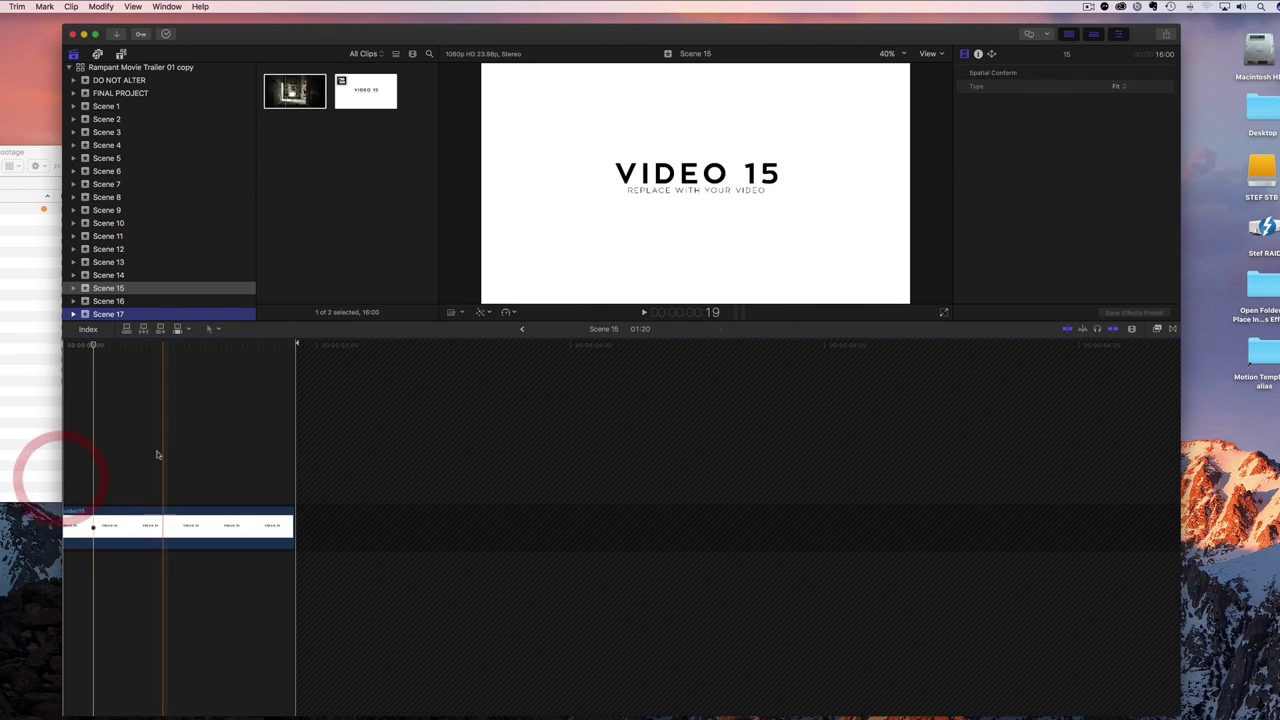
drag(270, 95, 78, 446)
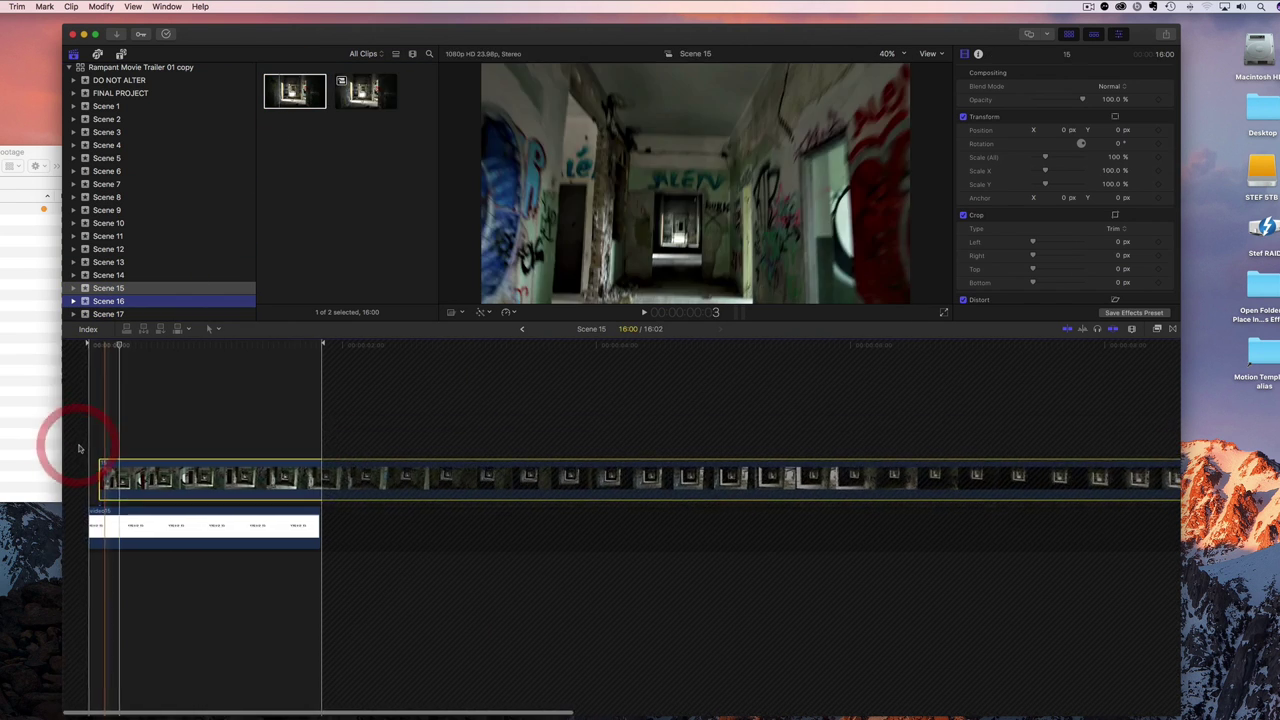
drag(182, 467, 166, 464)
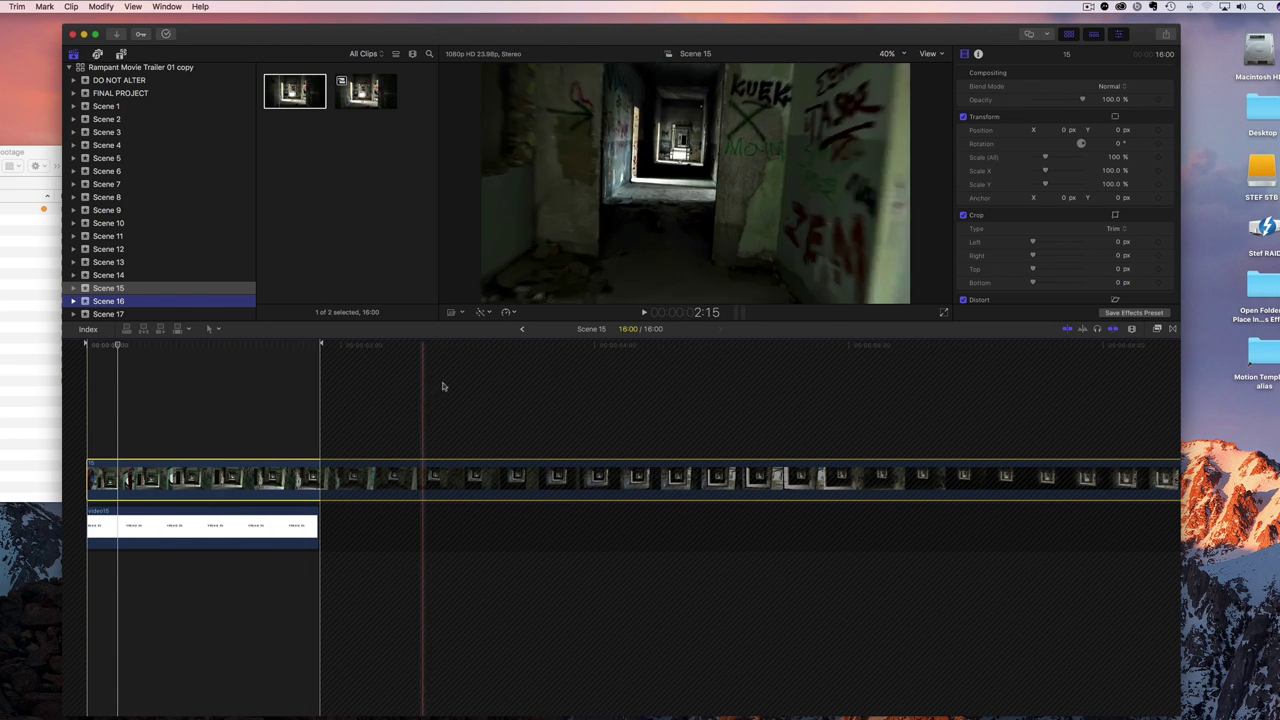
Step: Speed up clip 15 by retiming it to a 4:05 duration, play back Scene 15, and return to the project timeline
key(super+minus)
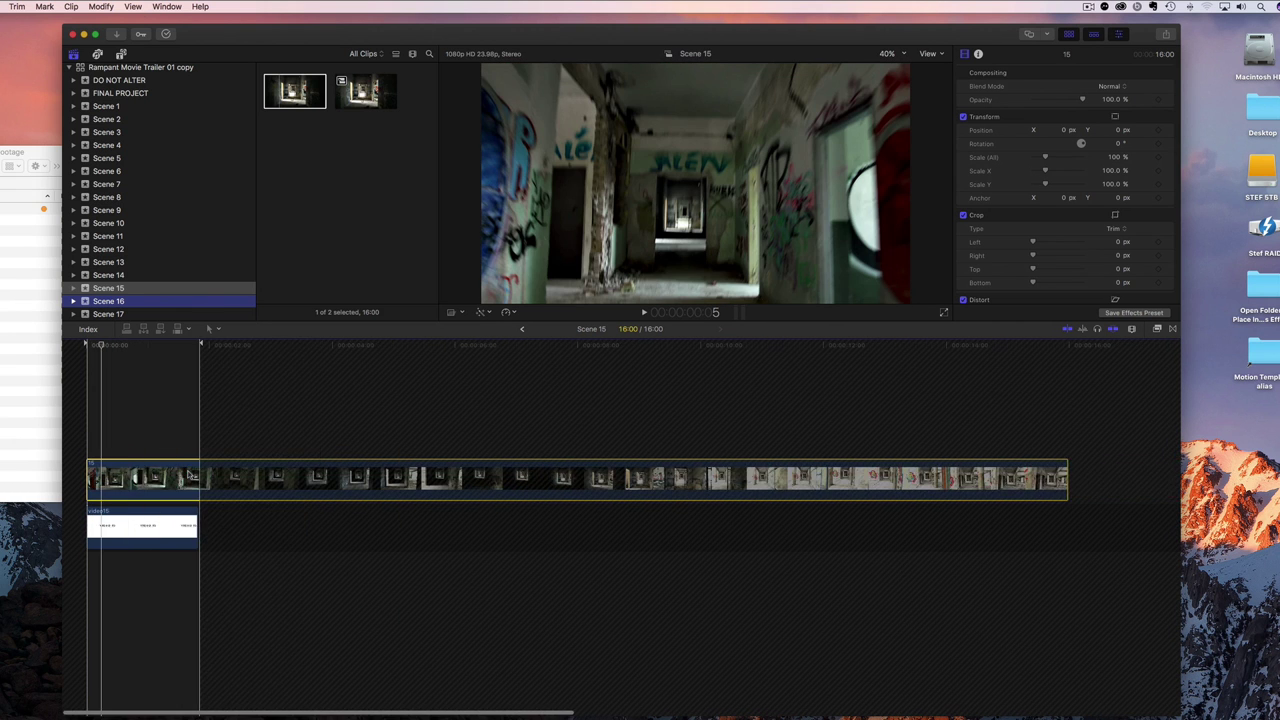
key(super+r)
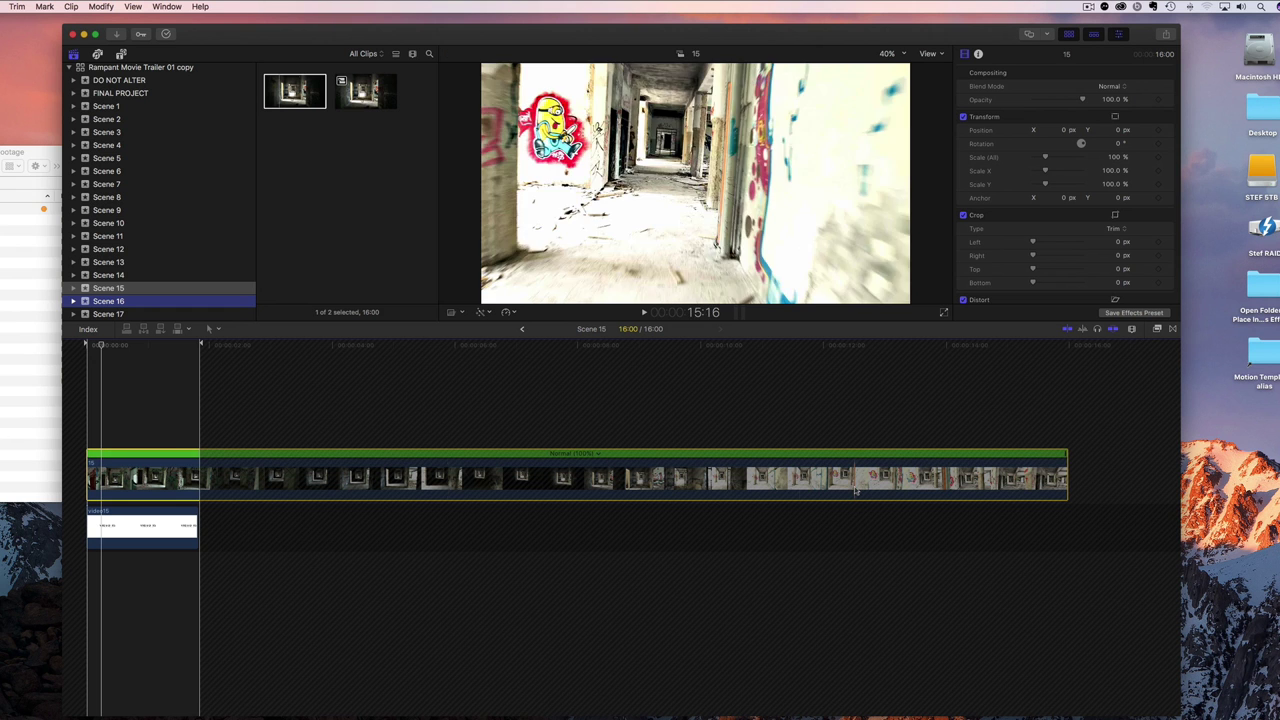
drag(1069, 459, 463, 459)
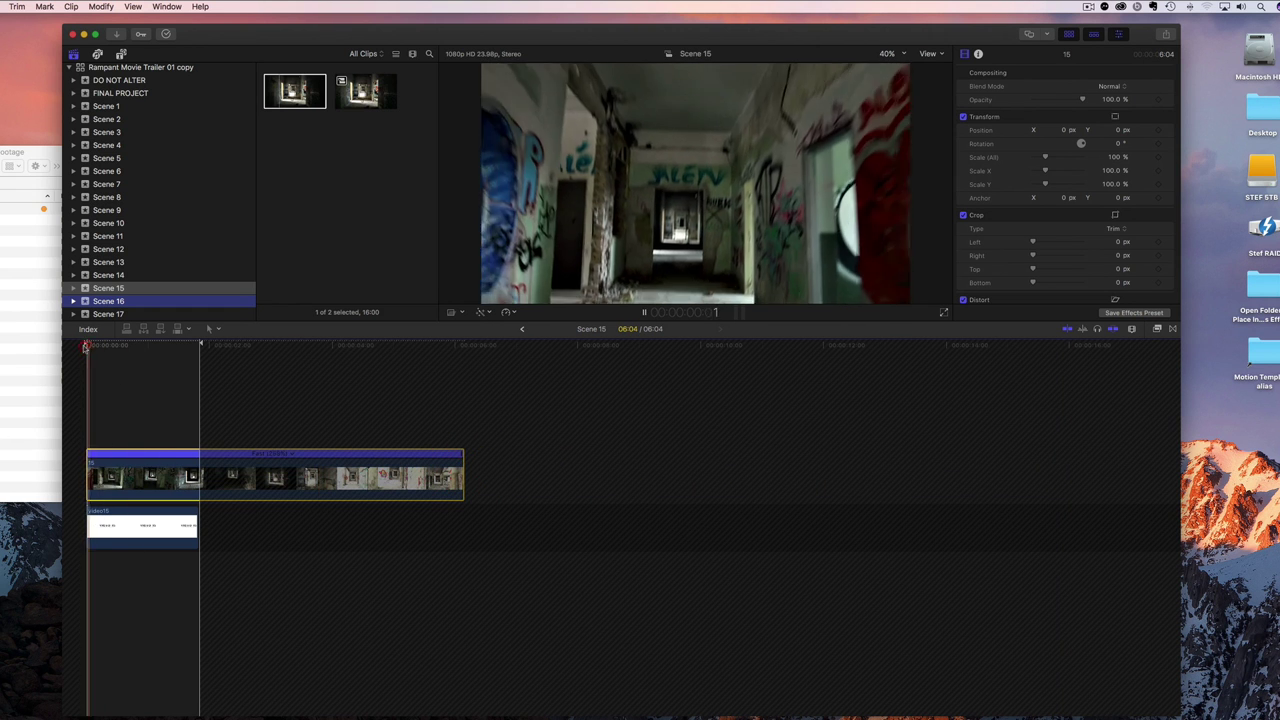
click(85, 346)
key(space)
drag(463, 455, 343, 455)
click(79, 341)
key(space)
key(space)
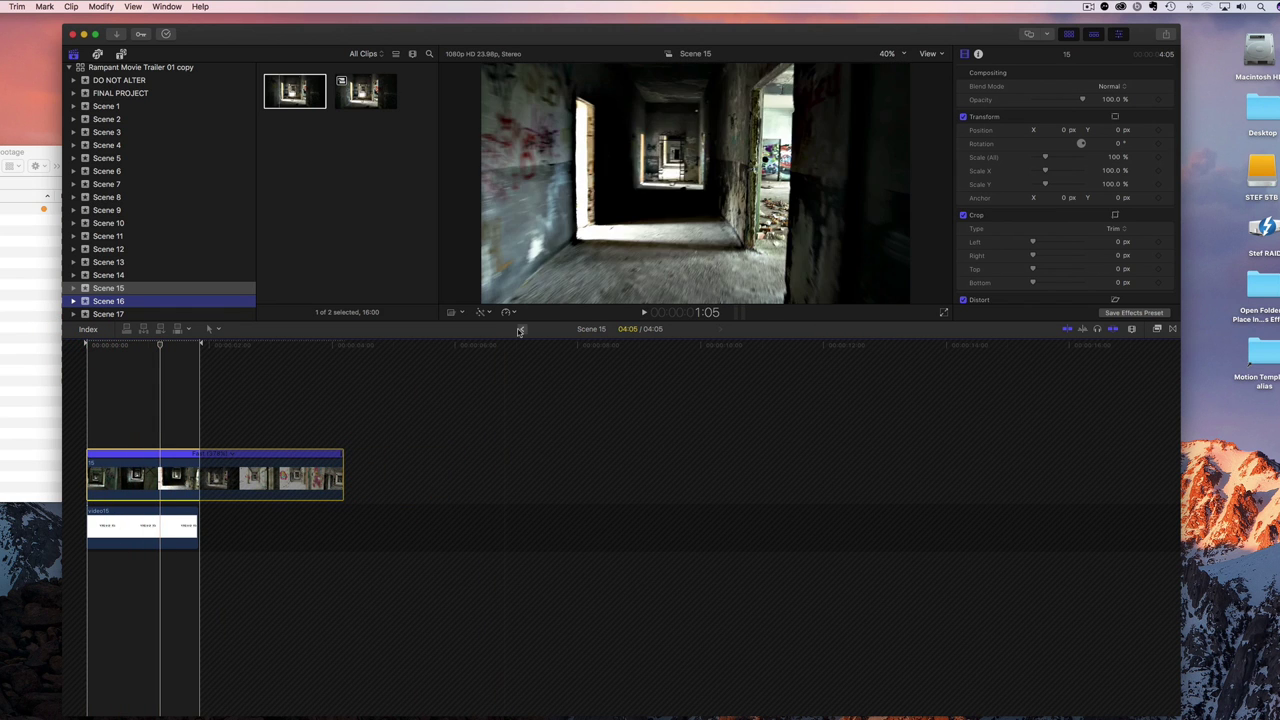
click(521, 332)
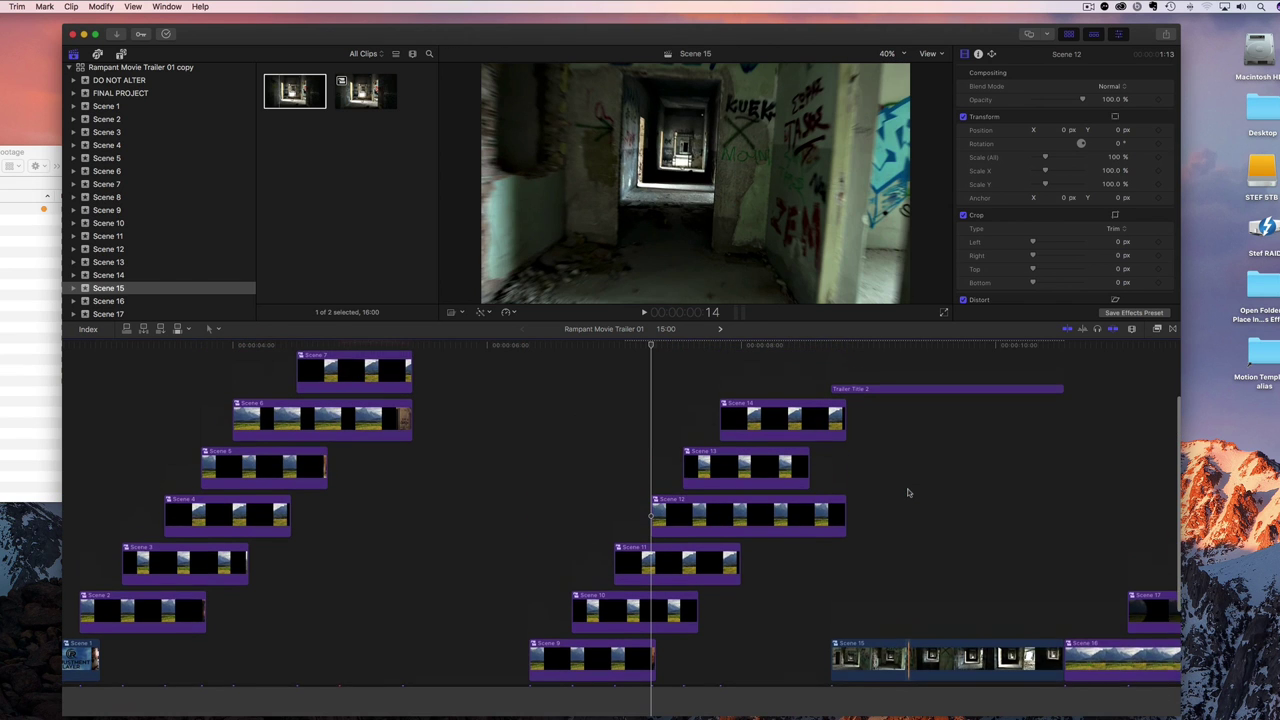
Step: Replace the Trailer Title 2 text with the four lines "... 5 STARS", "A NON-STOP", "THRILL RIDE" and "-FINALCUTSTEF"
click(877, 427)
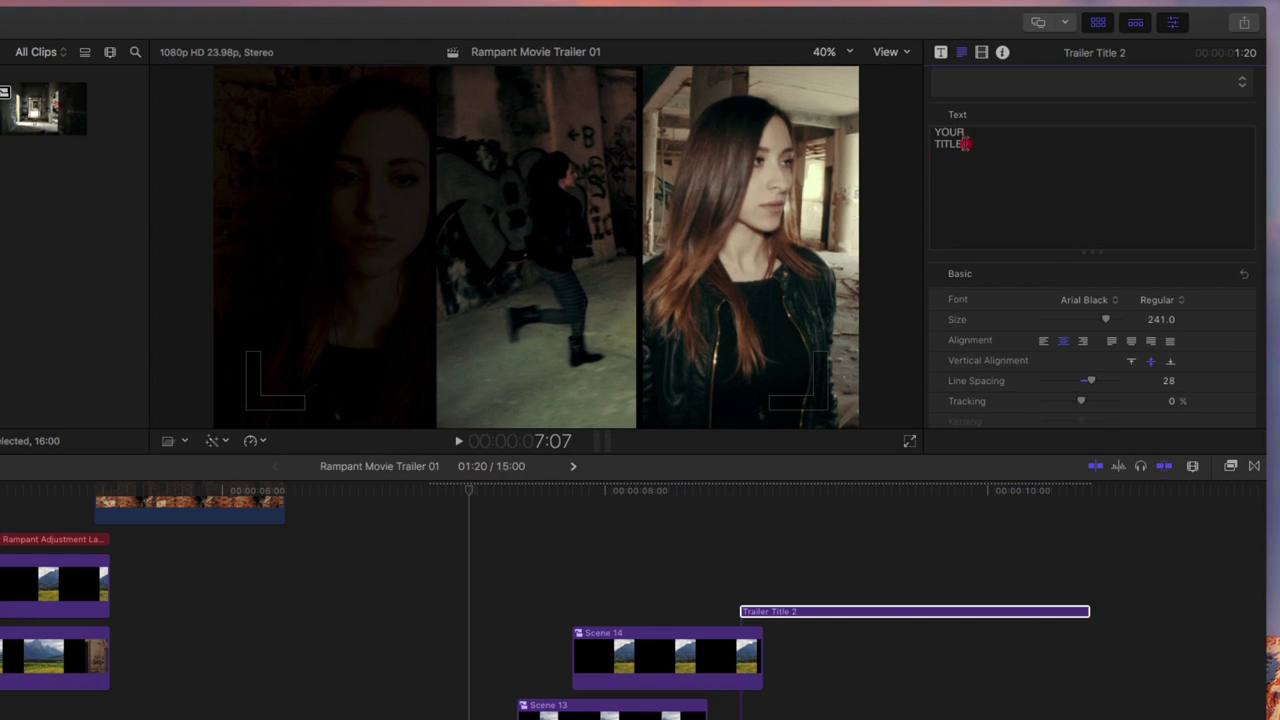
drag(965, 144, 918, 127)
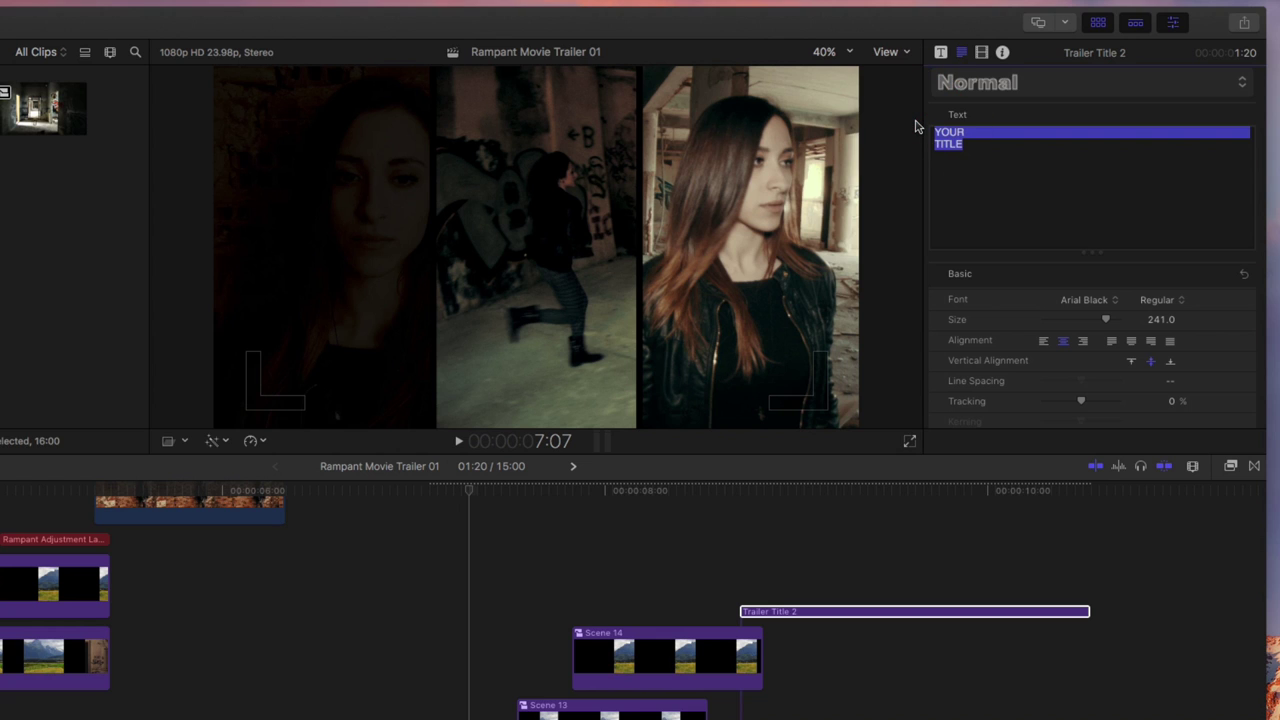
key(BackSpace)
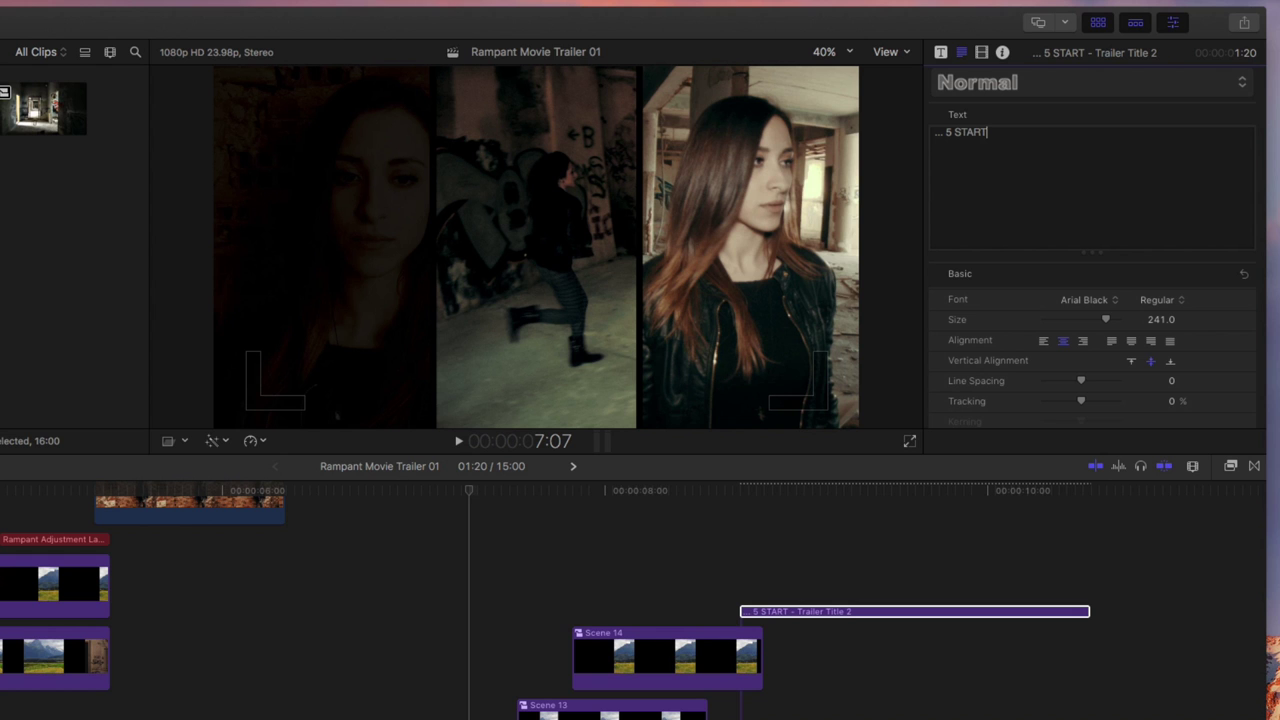
click(840, 490)
click(996, 132)
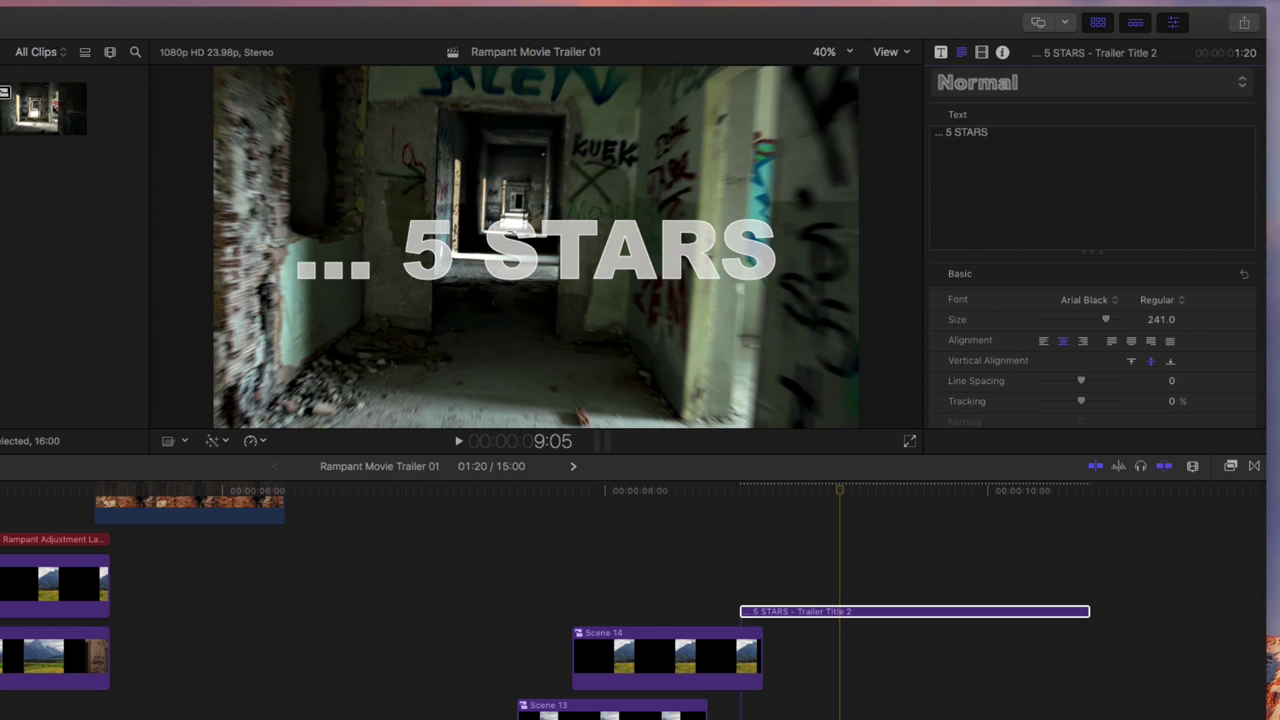
key(Return)
text(A NON-ST)
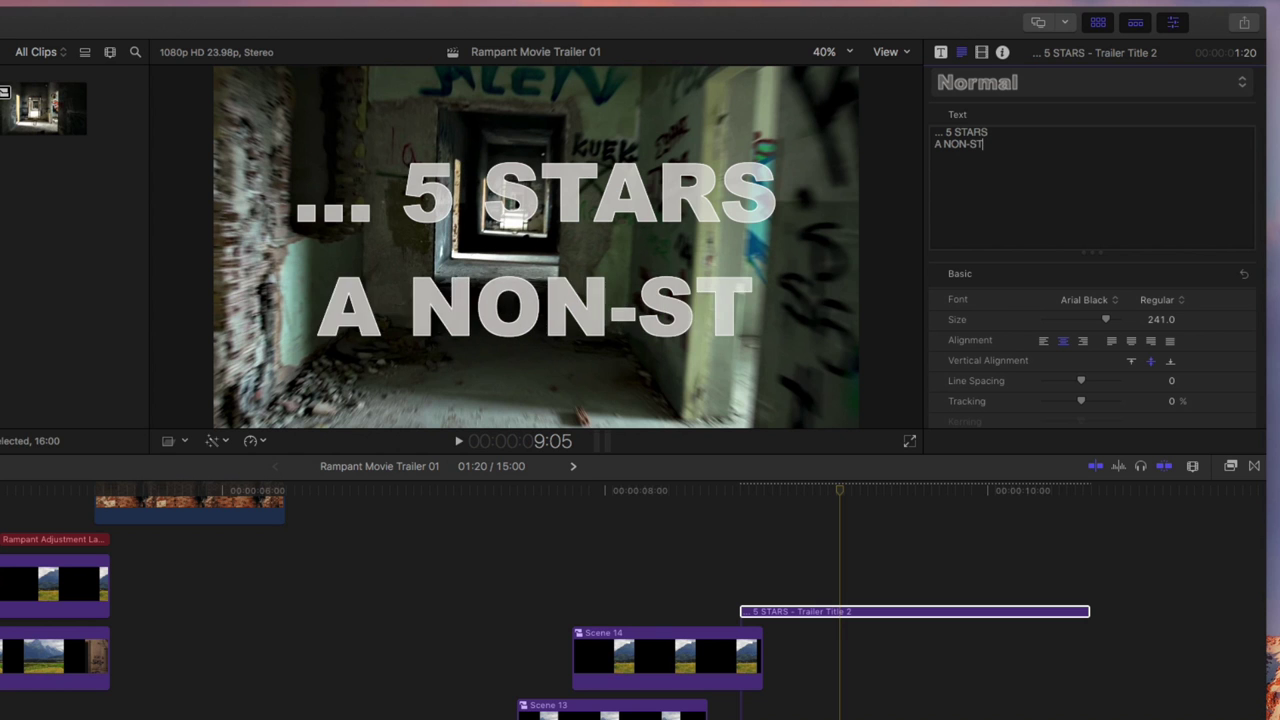
text(OP )
text(THRILL RIDE )
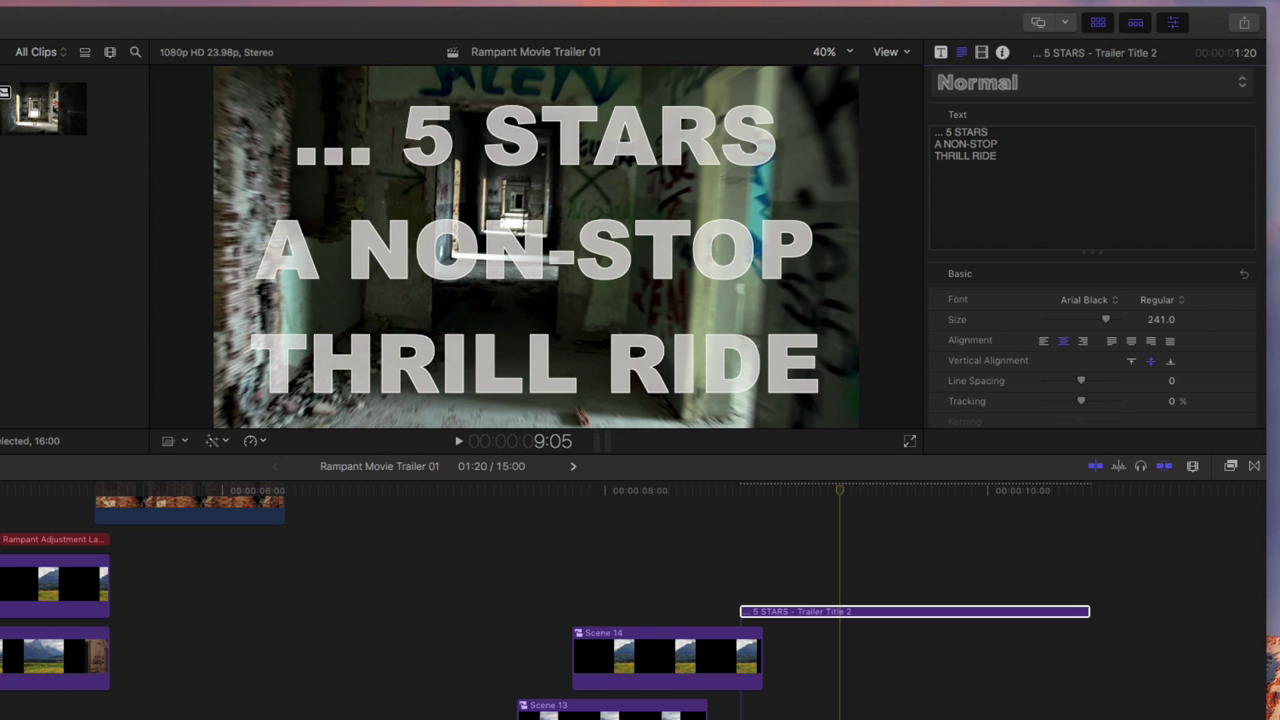
text(-FINALC)
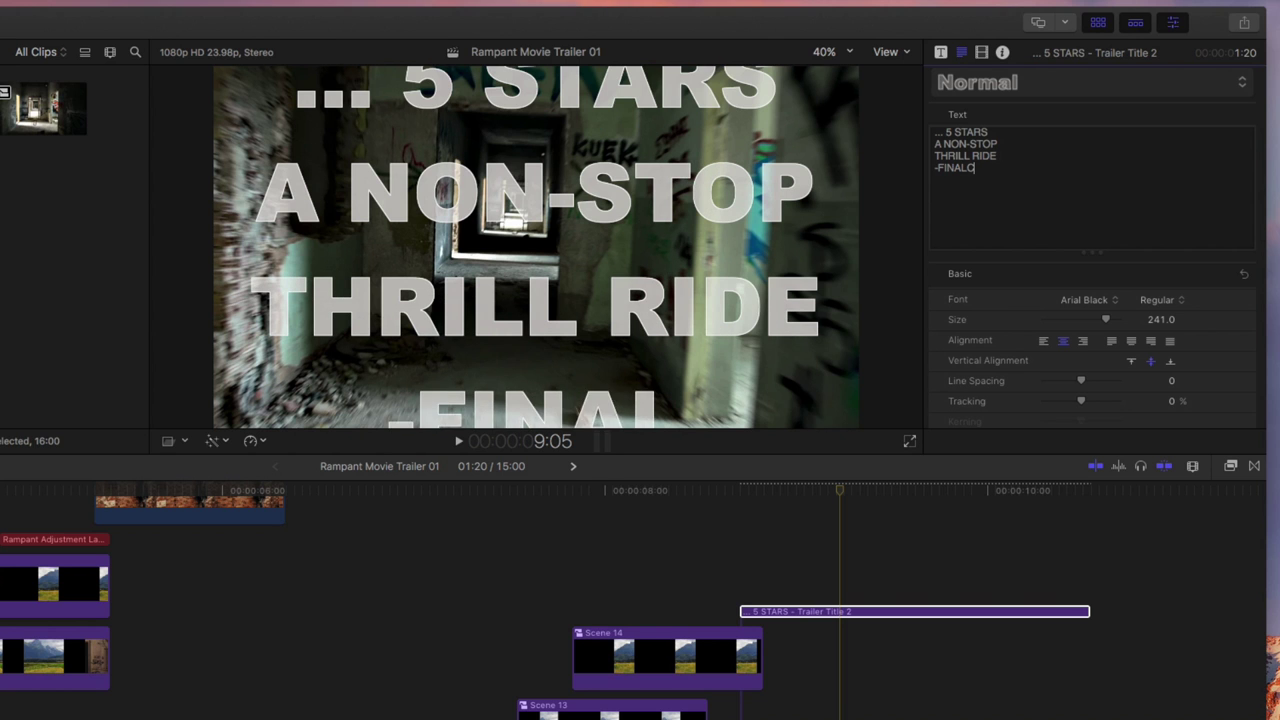
text(UTSTER)
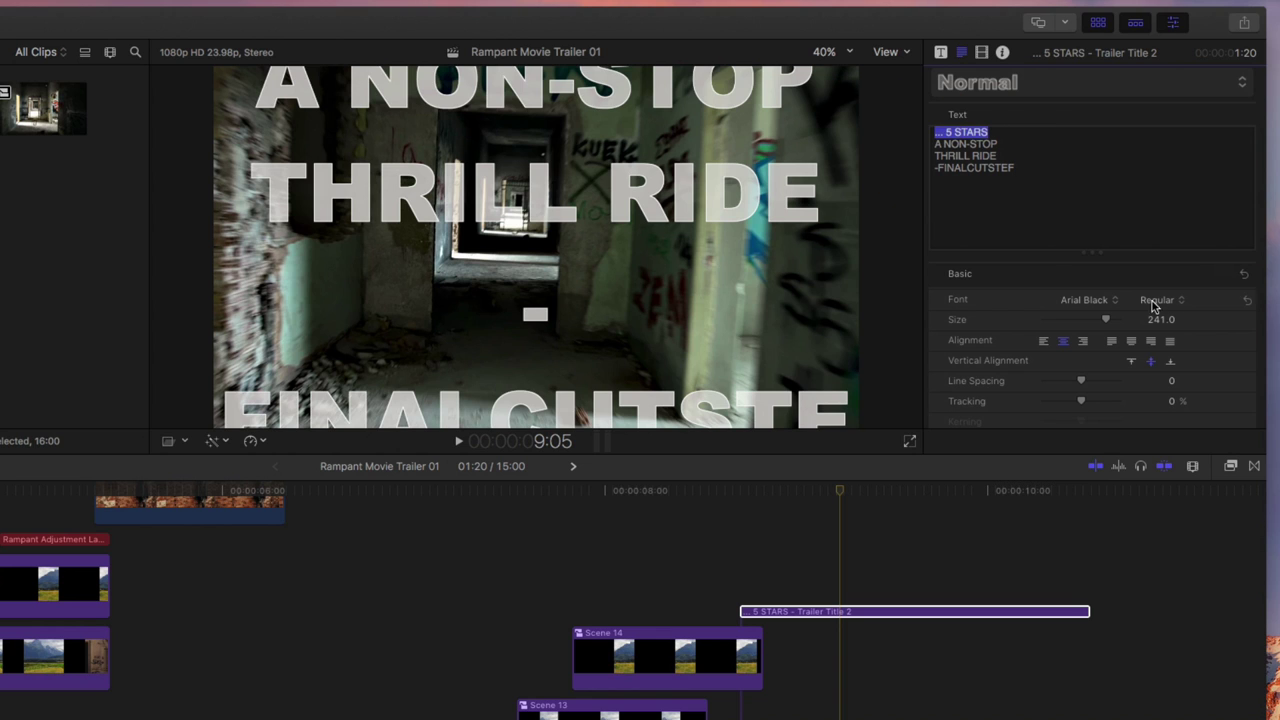
Step: Set the "A NON-STOP" and "THRILL RIDE" lines to size 256.5 and the "THRILL RIDE" line's baseline to 127
drag(1010, 155, 920, 147)
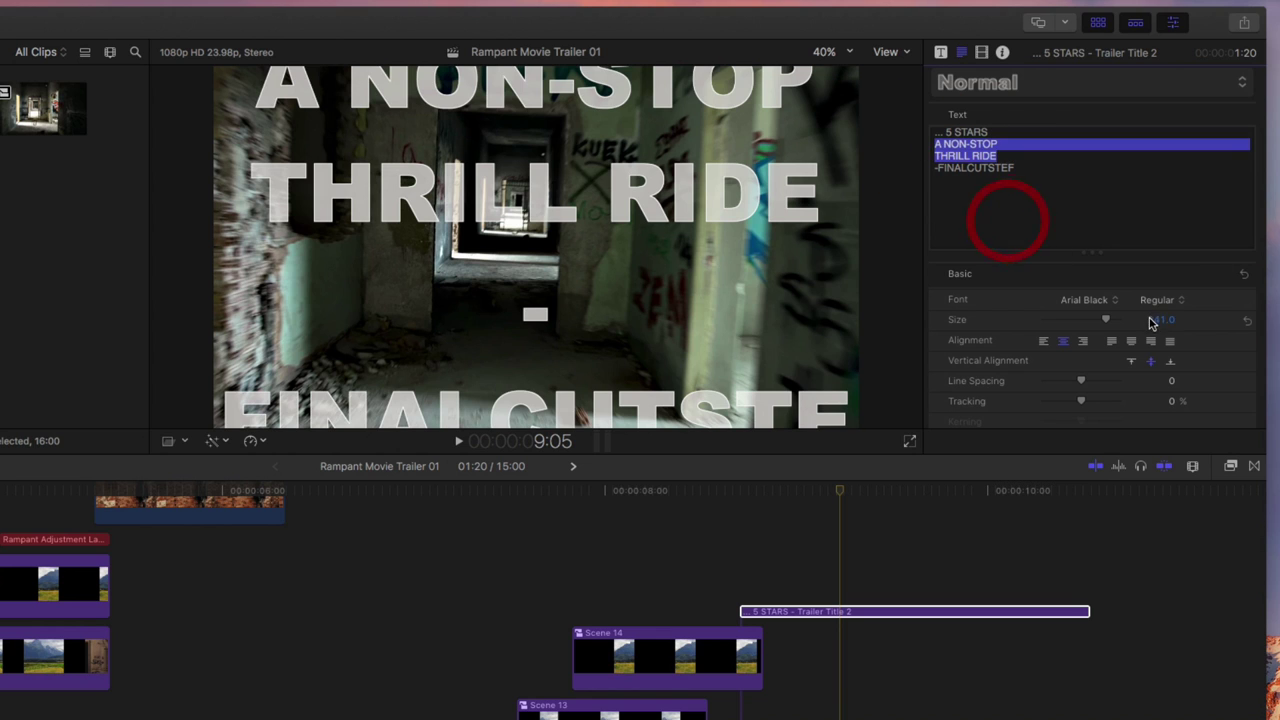
drag(1163, 320, 1172, 318)
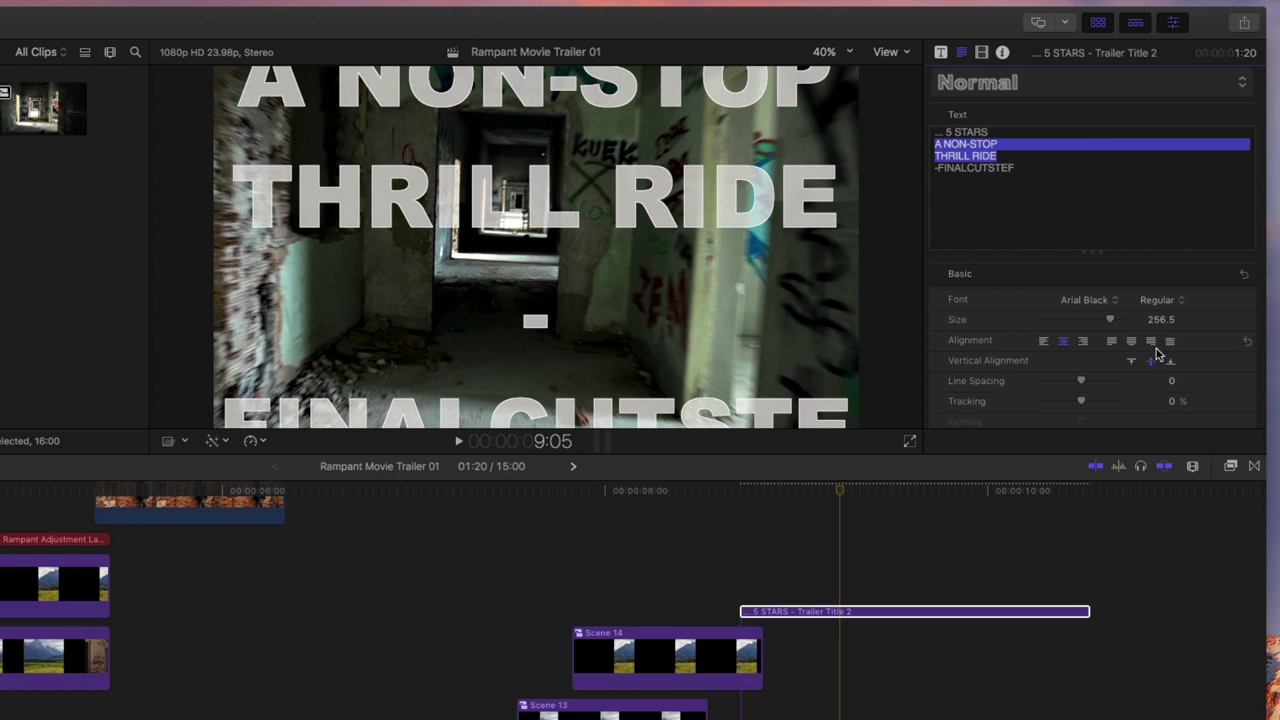
click(1000, 155)
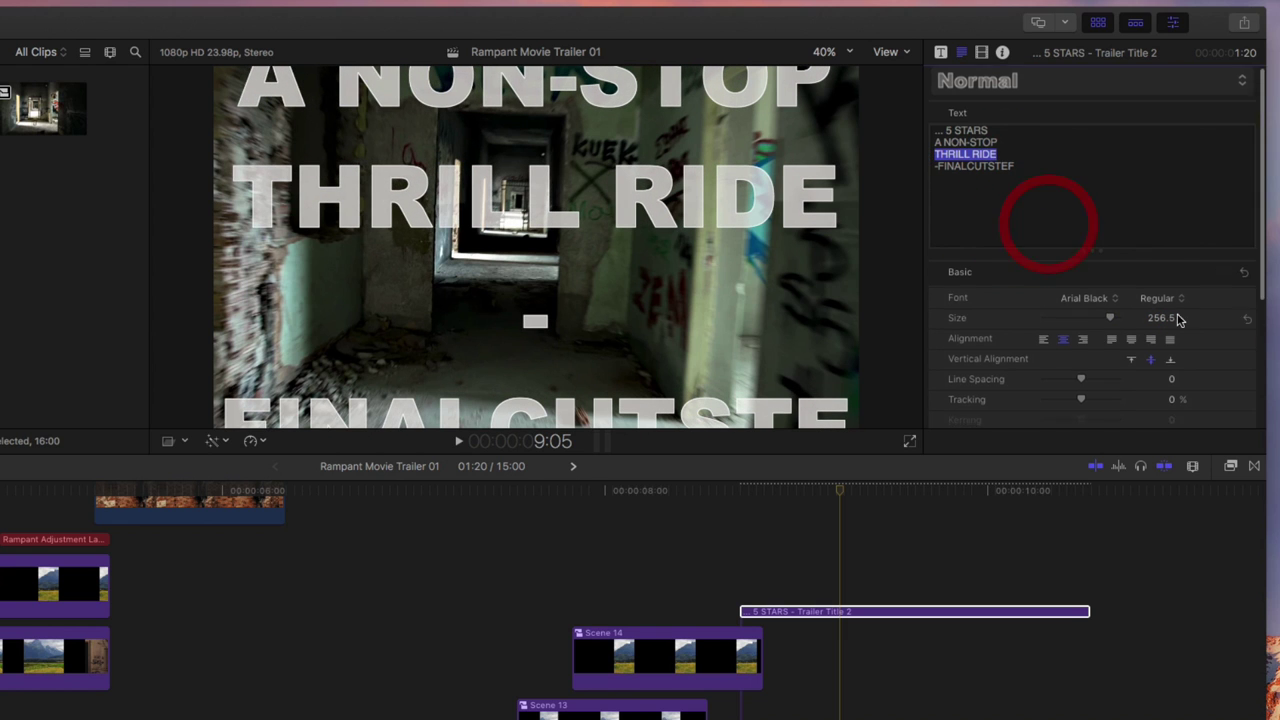
scroll(1178, 321, down, 5)
drag(1172, 338, 1177, 318)
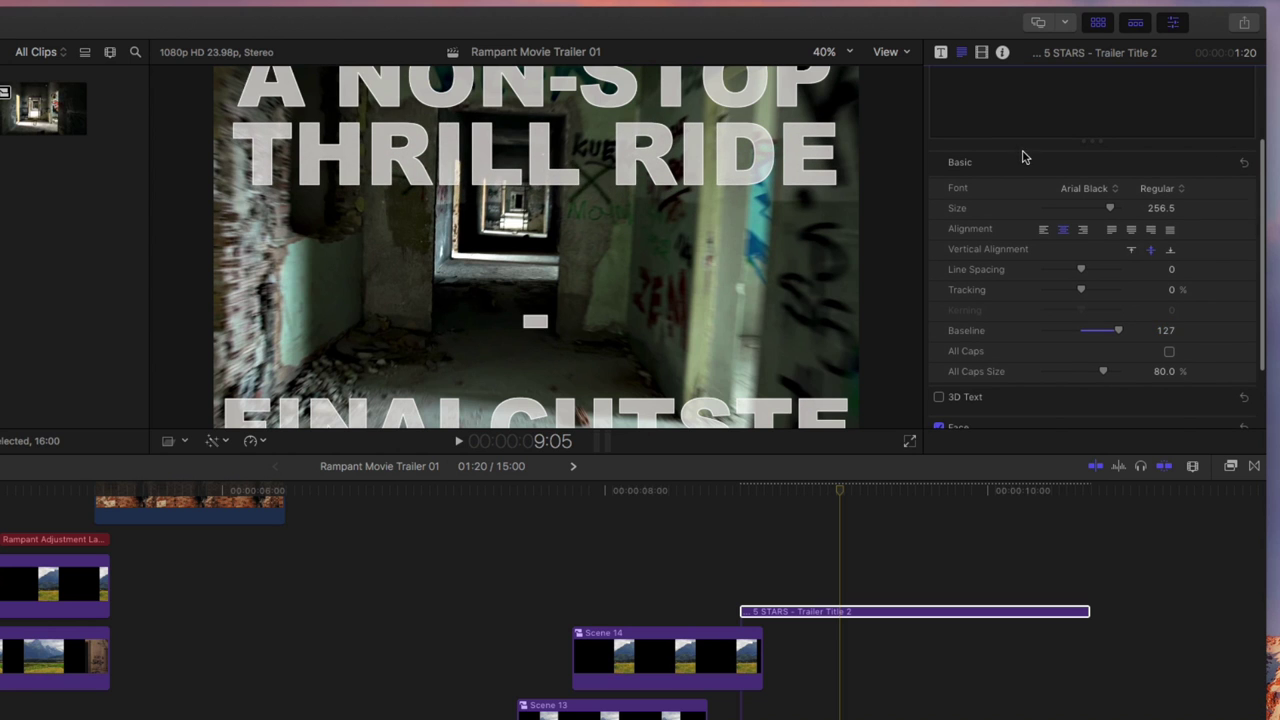
Step: Reduce the "... 5 STARS" line's font size to 222.99
scroll(1024, 157, up, 1)
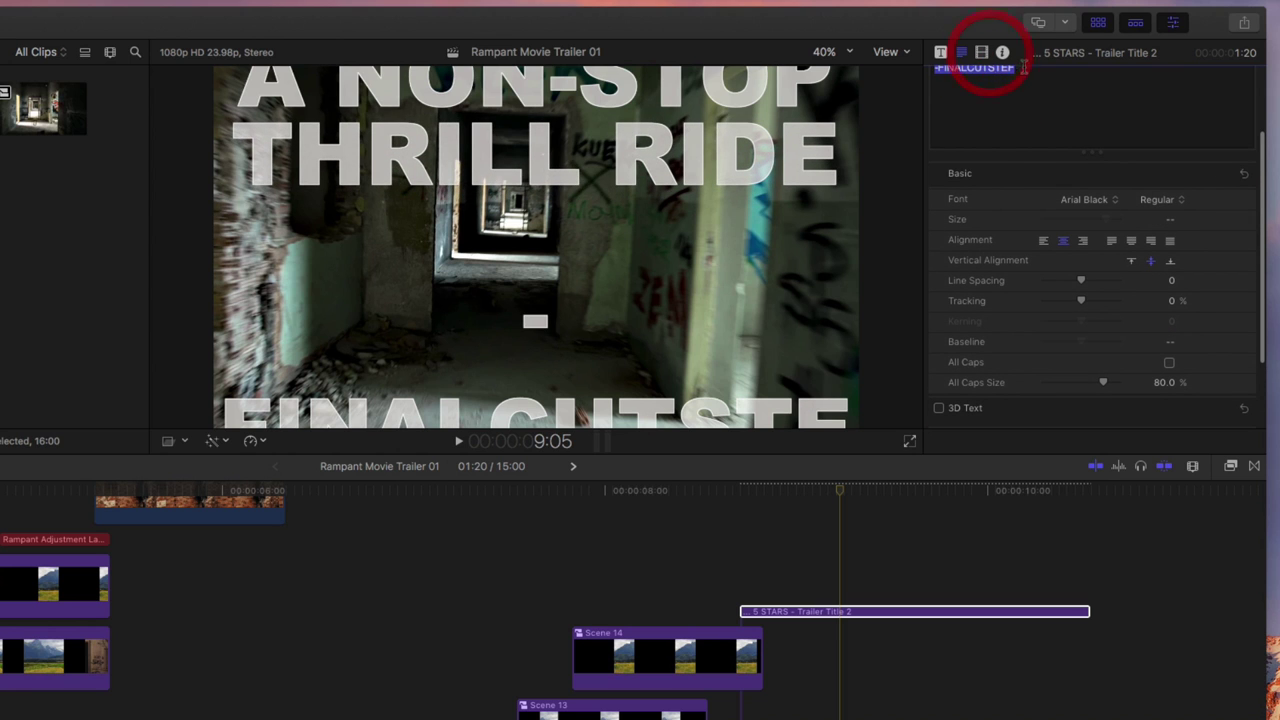
triple_click(1067, 114)
scroll(1260, 140, up, 5)
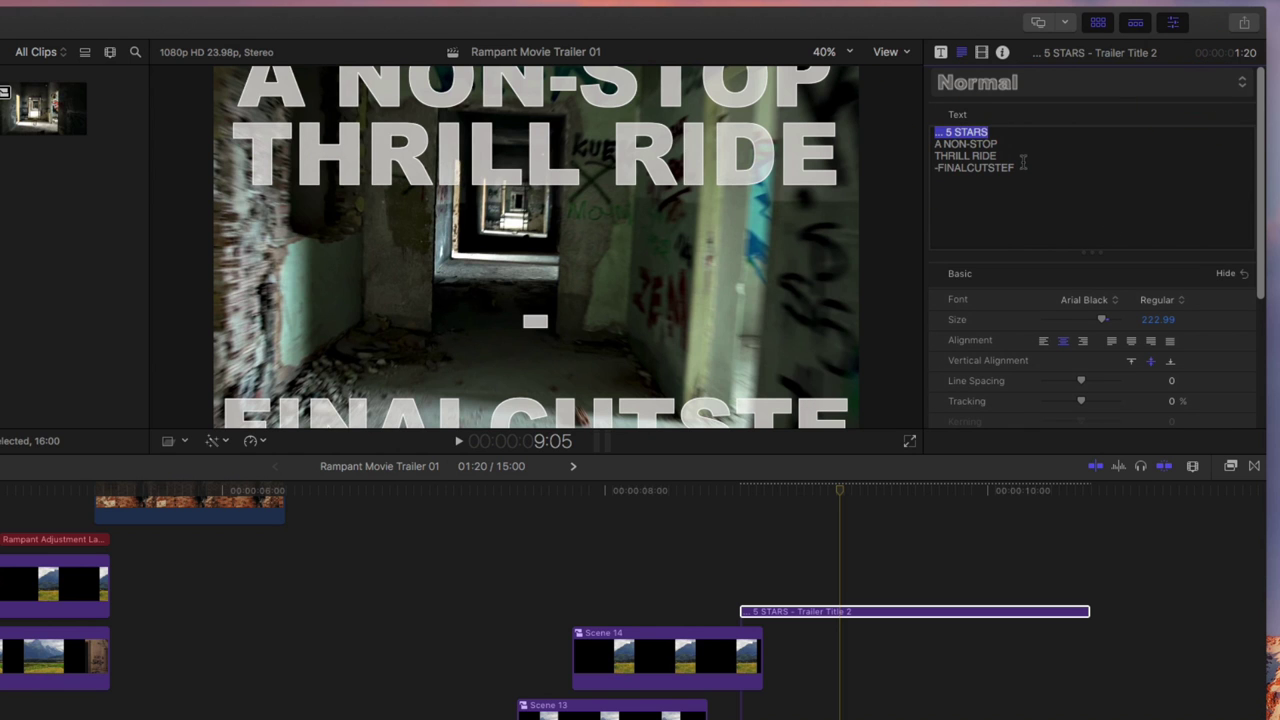
Step: Set the "-FINALCUTSTEF" line's font size to 92.45 and its baseline to 183
triple_click(925, 166)
scroll(1174, 386, down, 3)
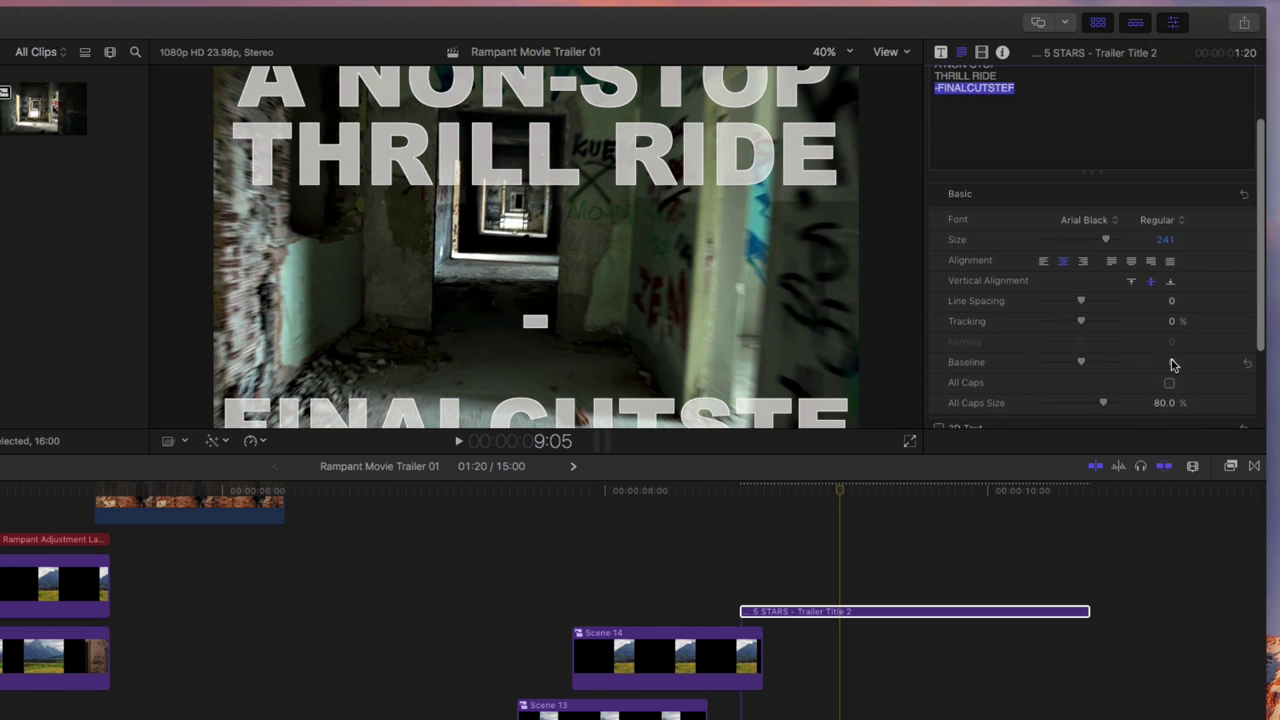
drag(1165, 243, 1080, 243)
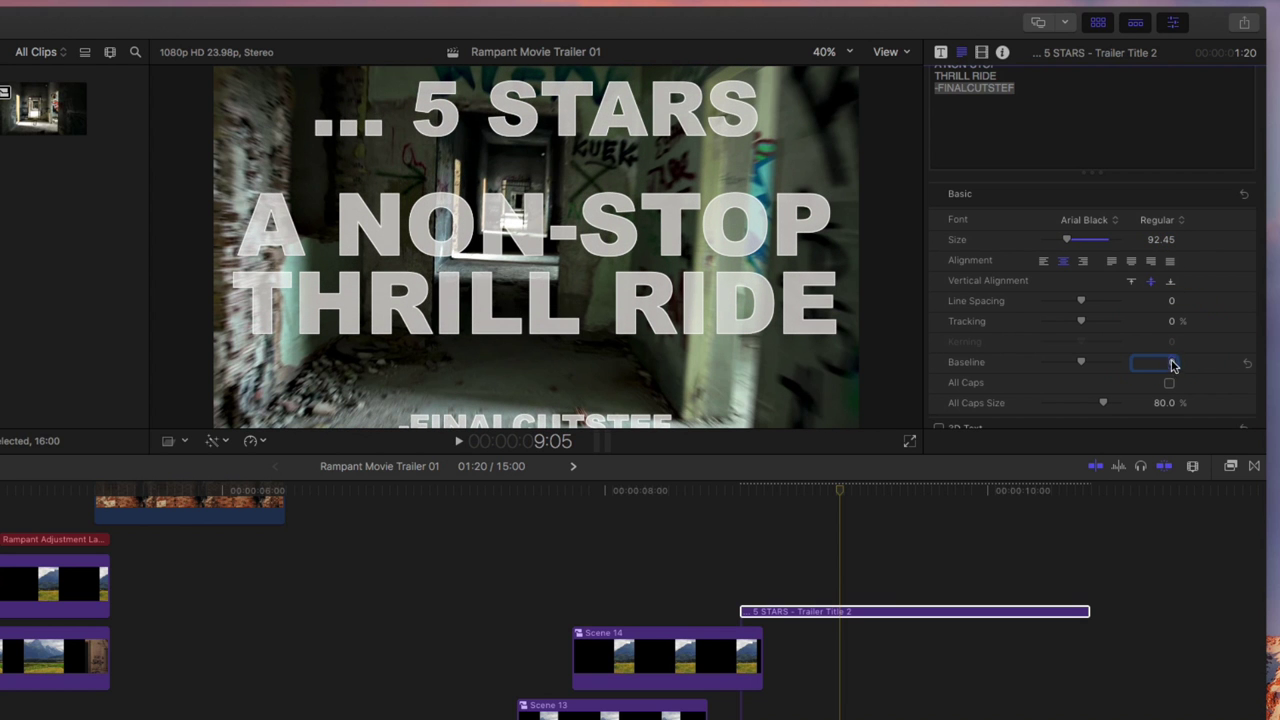
drag(1172, 368, 1194, 352)
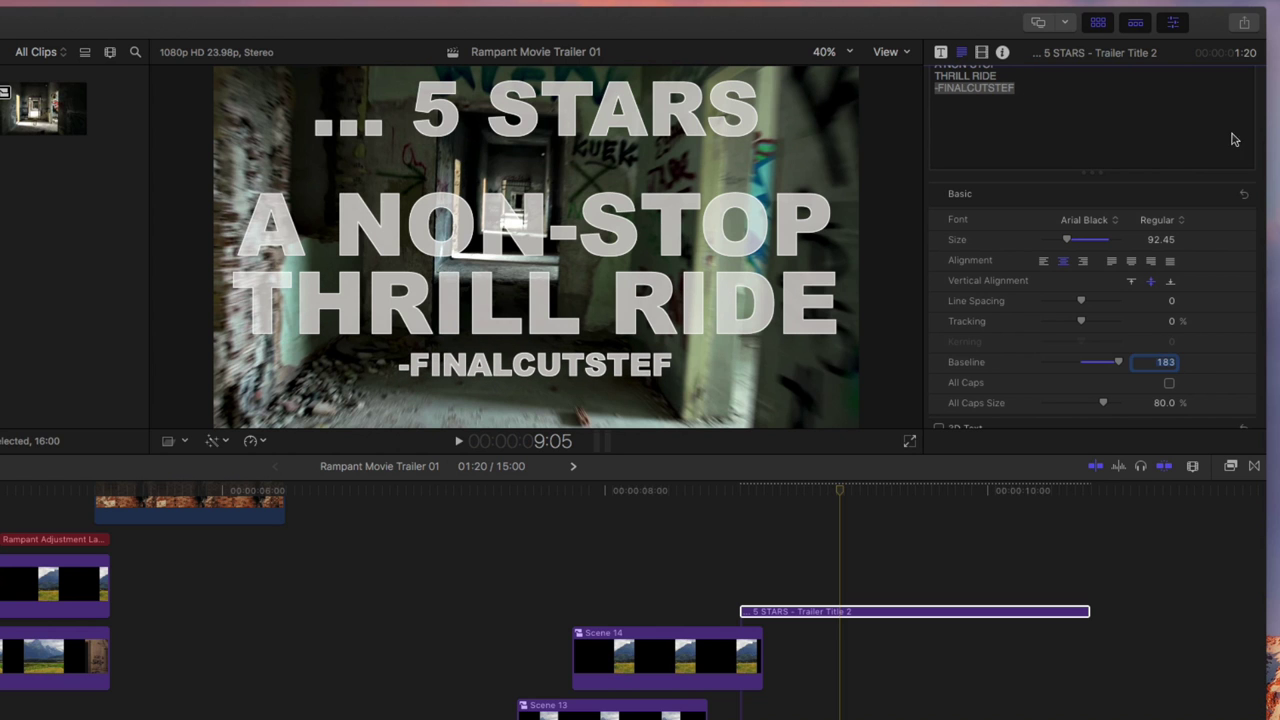
Step: Set the "... 5 STARS" line's font size to 167.11 and its baseline to -80.18
scroll(1240, 177, down, 2)
scroll(1249, 171, up, 2)
drag(1262, 154, 1261, 90)
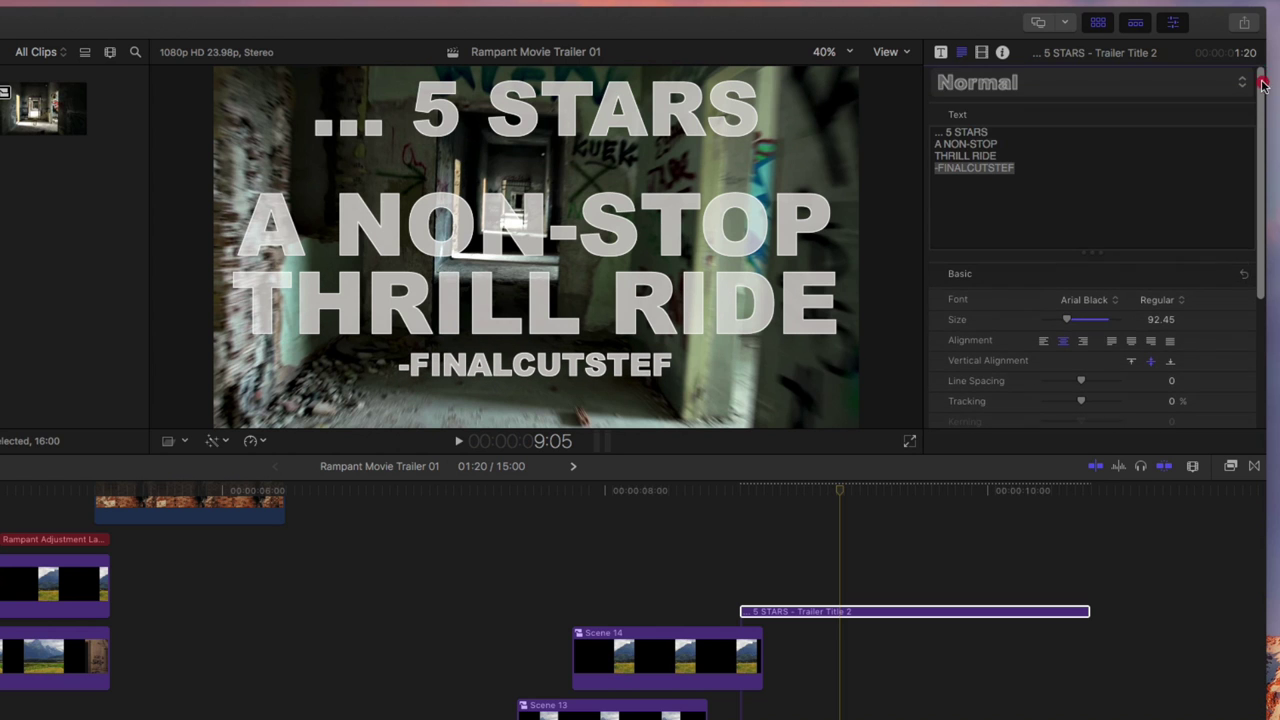
drag(1157, 319, 1155, 319)
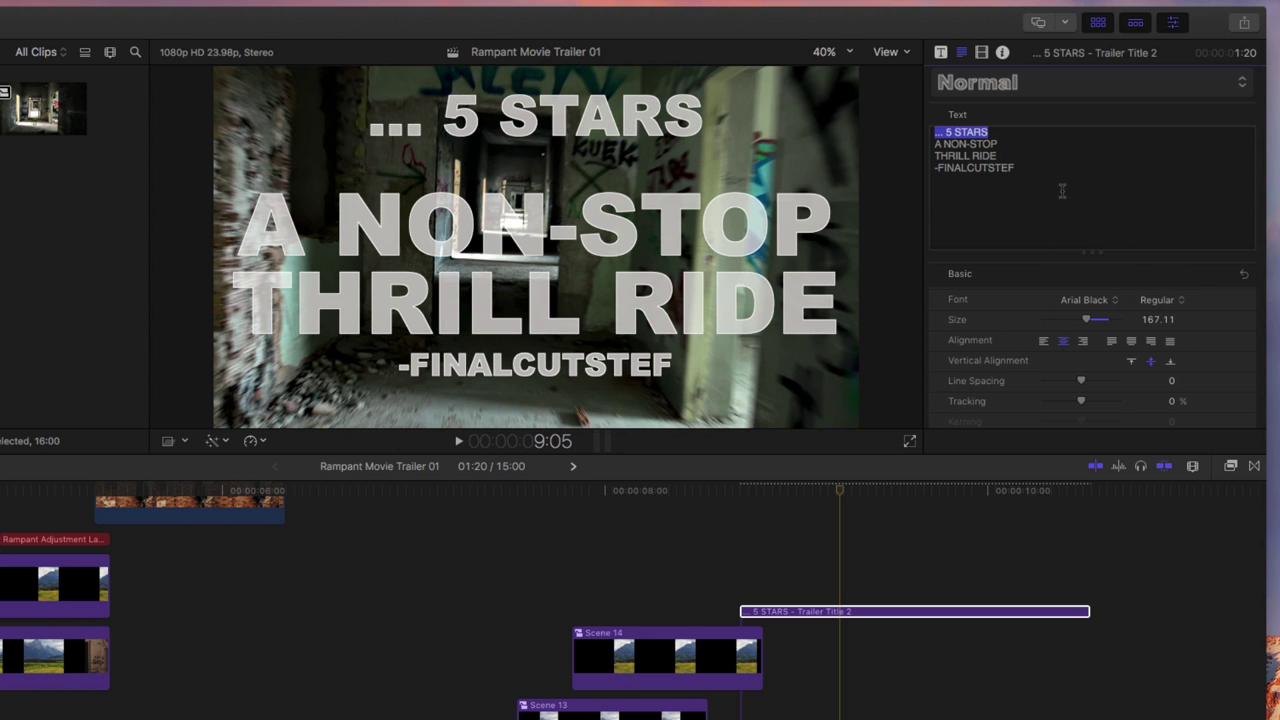
scroll(1063, 189, down, 1)
drag(1173, 418, 1143, 418)
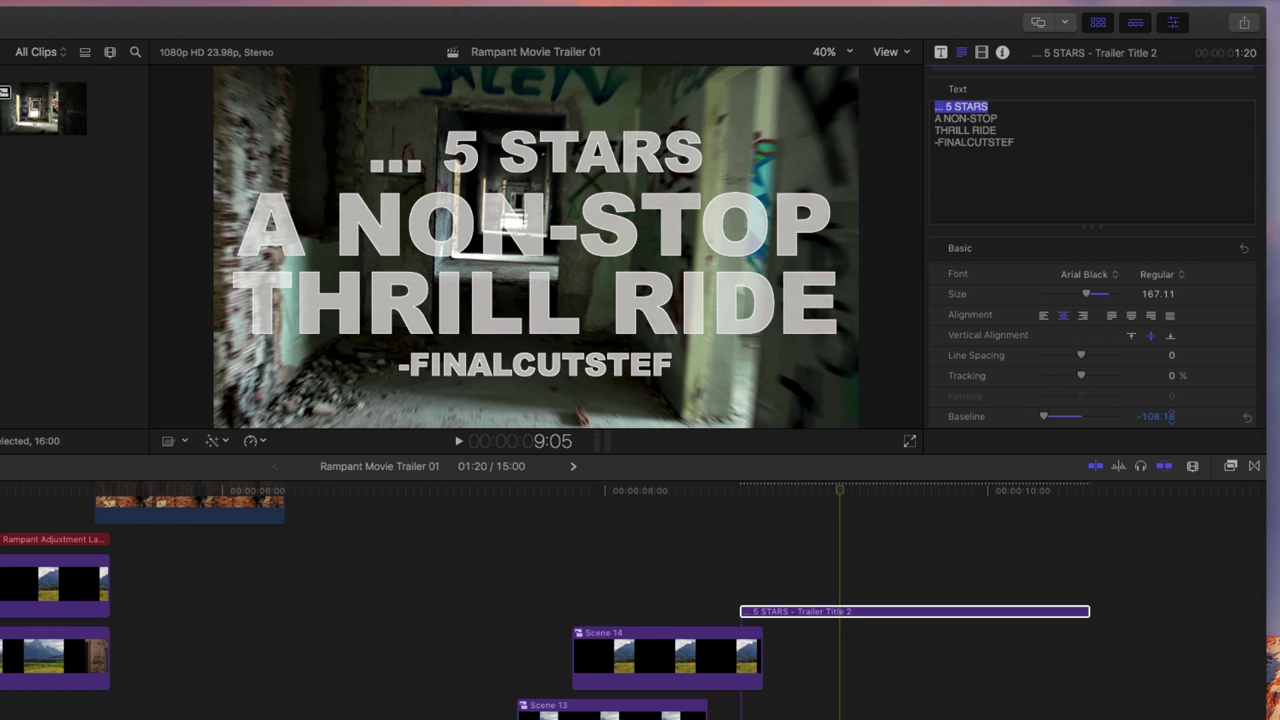
scroll(1173, 415, down, 1)
drag(1165, 420, 1186, 420)
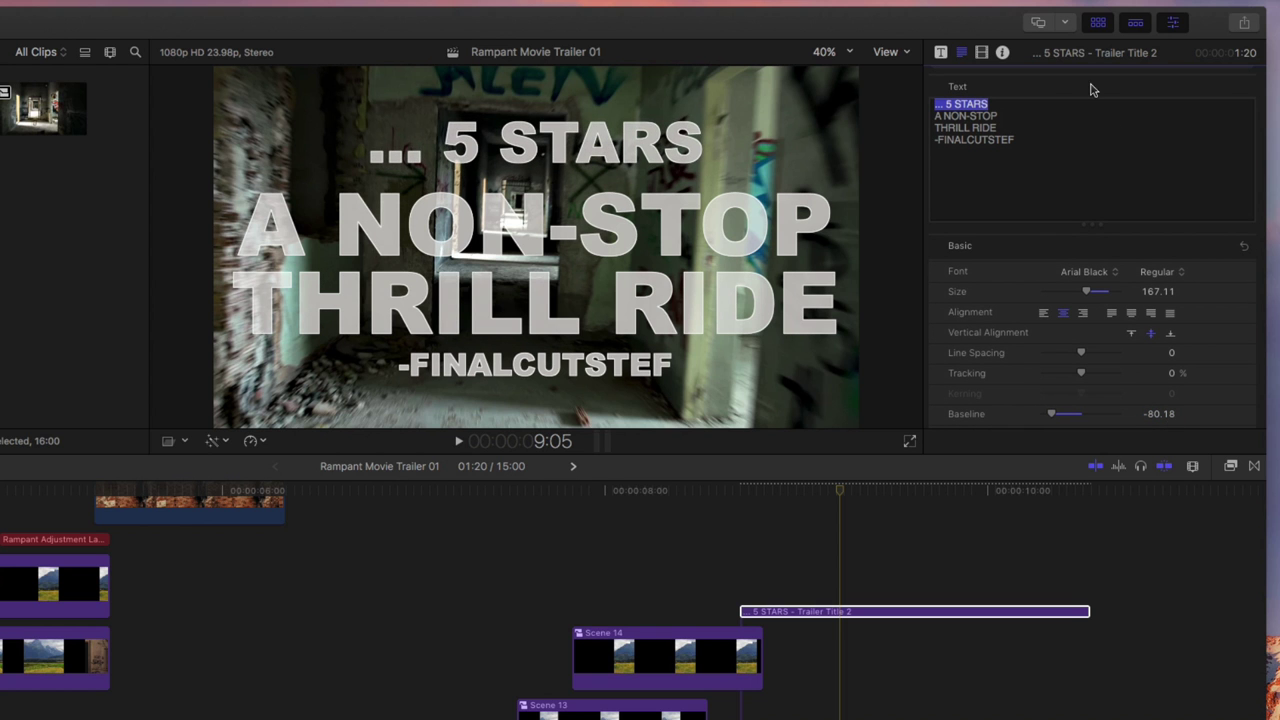
Step: Play back and scrub through the edited title over Scene 15 in the project timeline
drag(835, 515, 604, 500)
key(space)
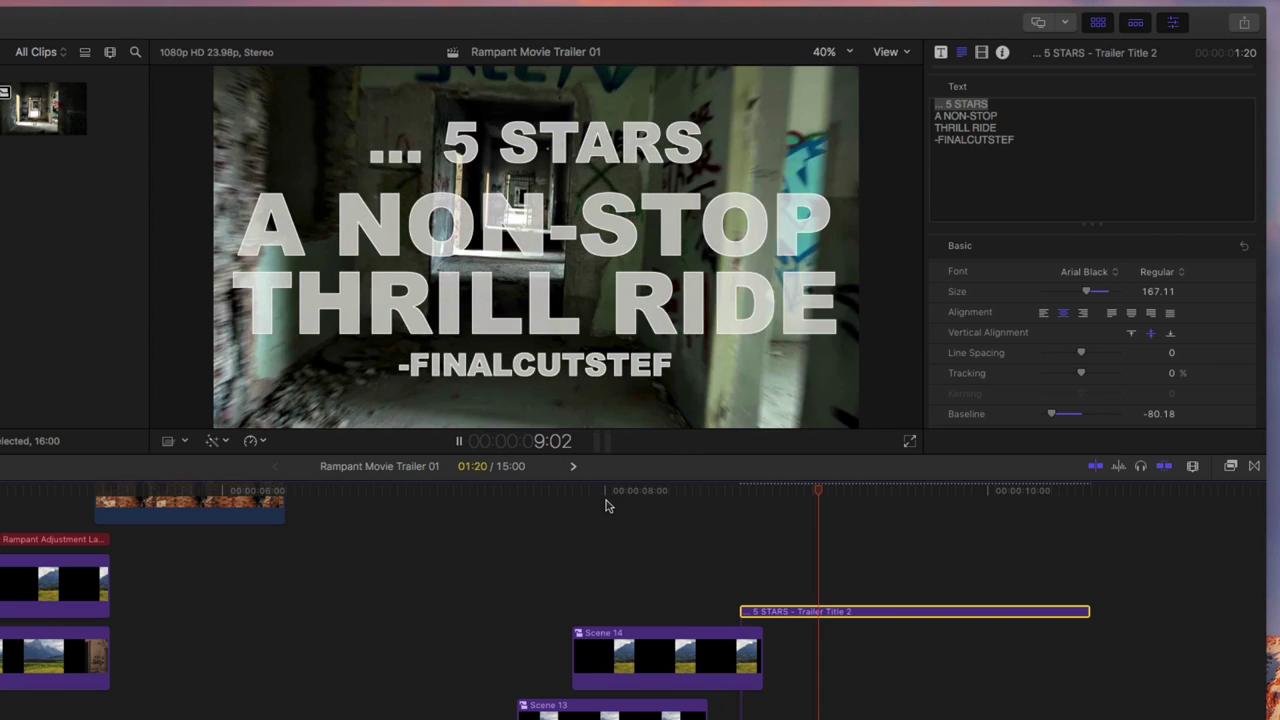
key(space)
drag(776, 503, 986, 517)
scroll(983, 514, down, 2)
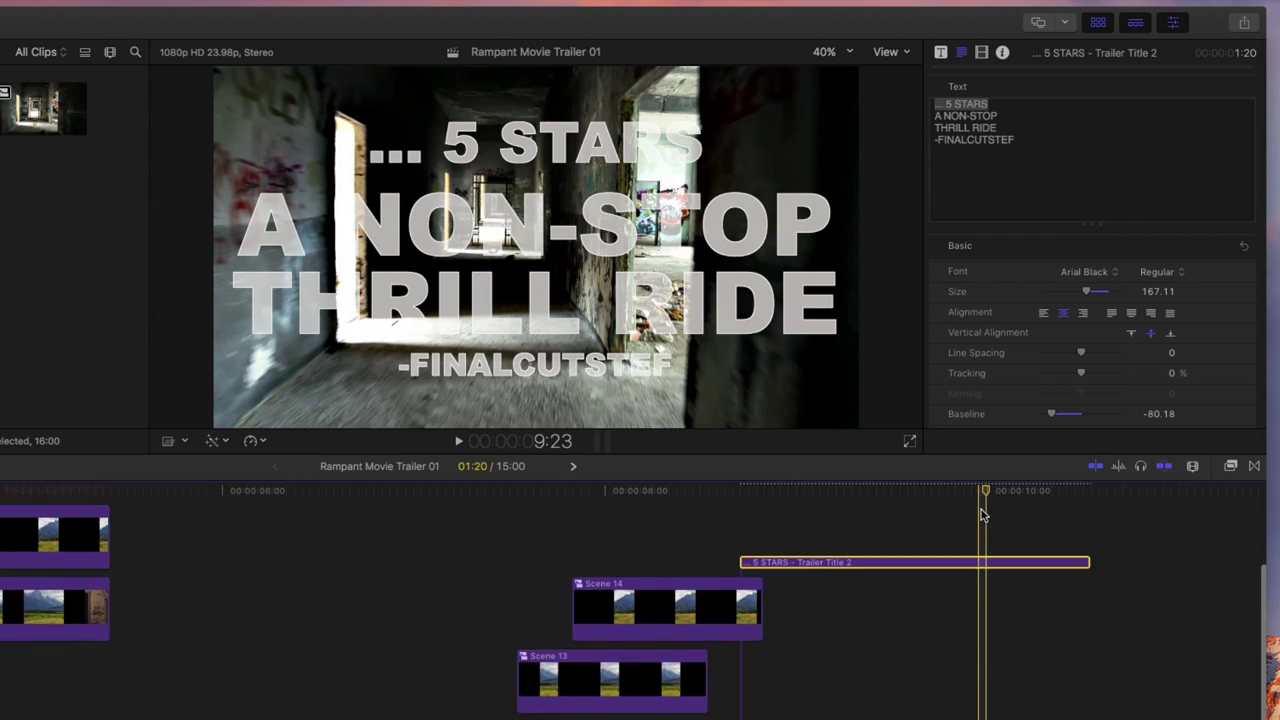
scroll(981, 510, right, 4)
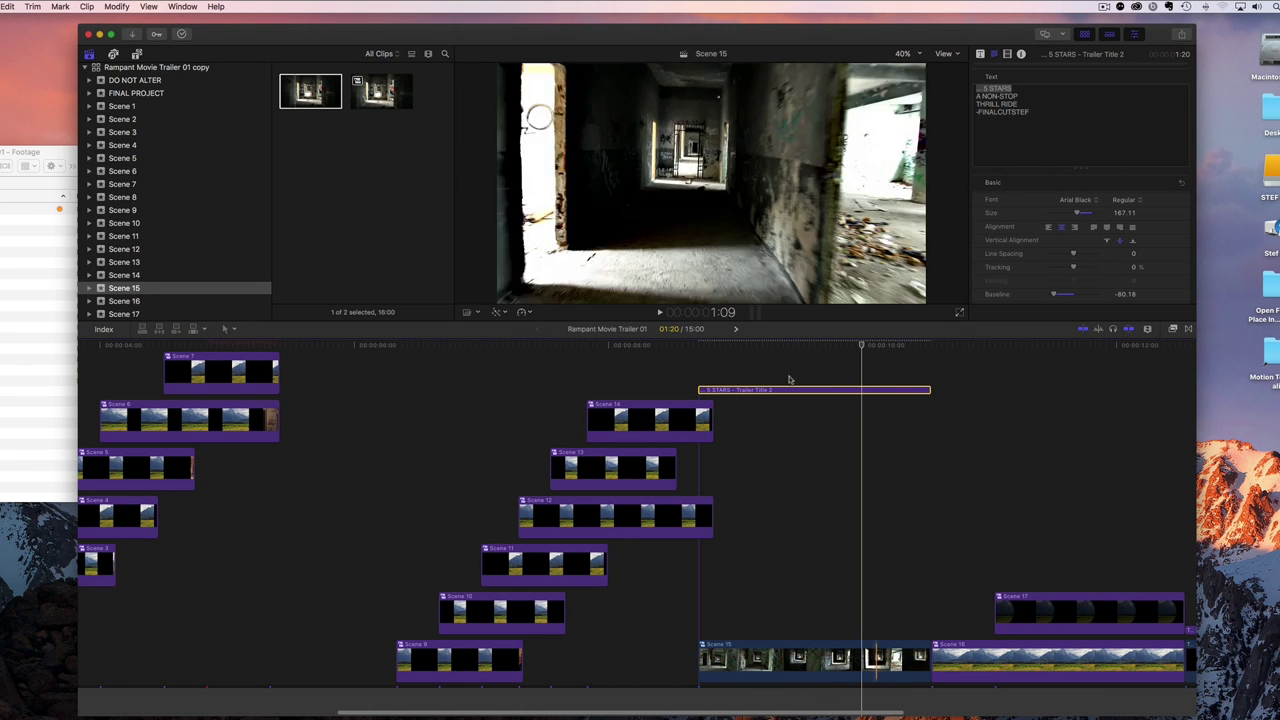
click(927, 366)
Step: Place clip 16 at the start of the Scene 16 compound clip, between the Trailer Open 16 title and the placeholder, and return to the project
double_click(957, 643)
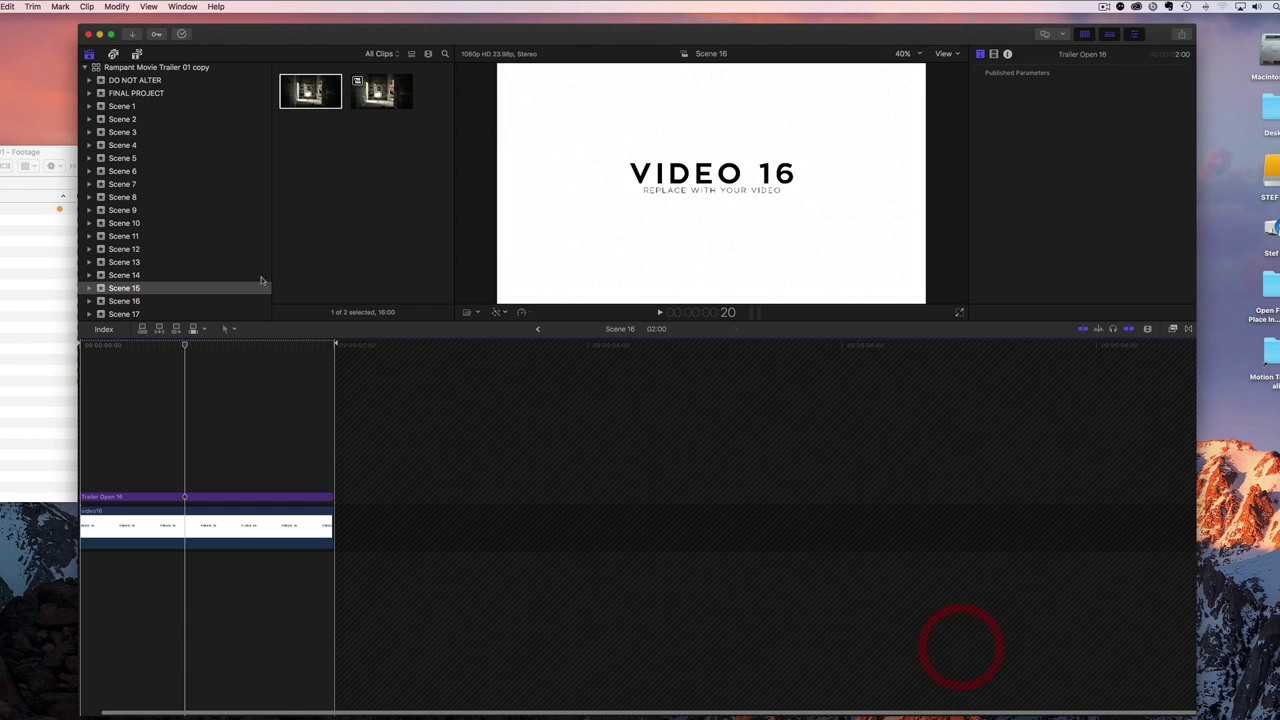
click(127, 301)
drag(313, 87, 94, 487)
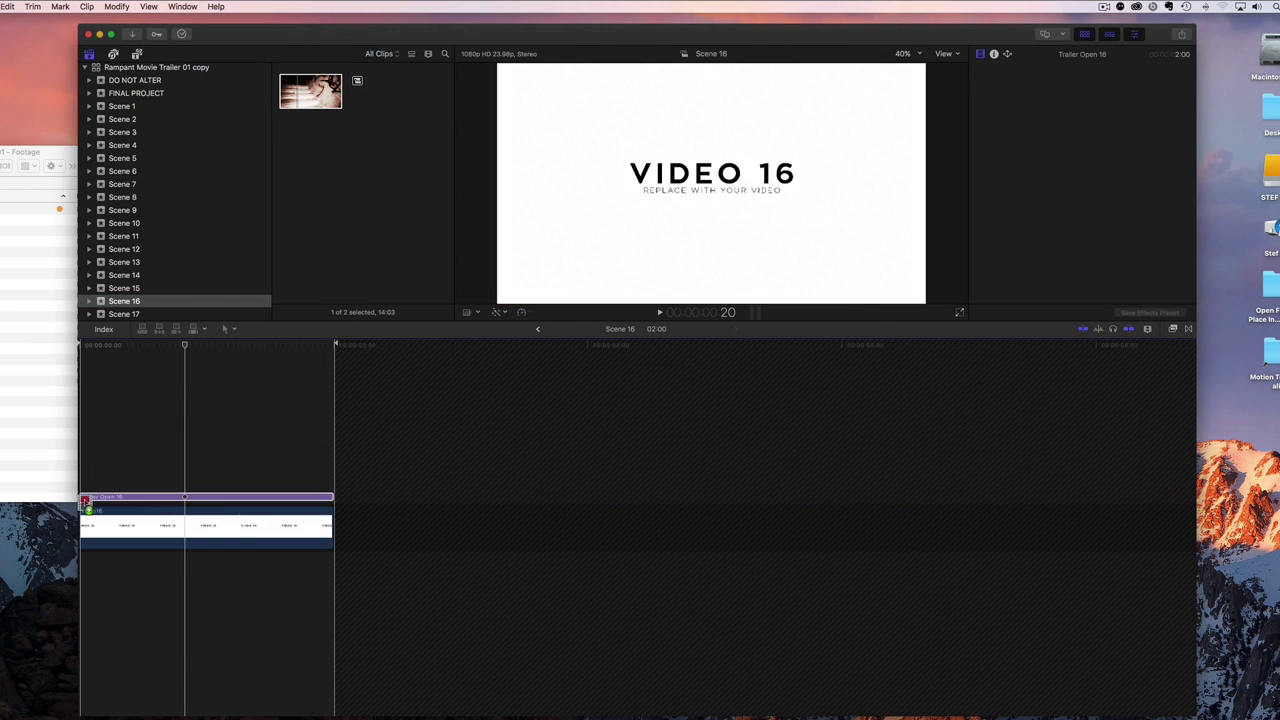
mouse_move(165, 348)
mouse_down()
mouse_move(109, 349)
mouse_move(300, 348)
mouse_move(162, 348)
mouse_up()
click(113, 345)
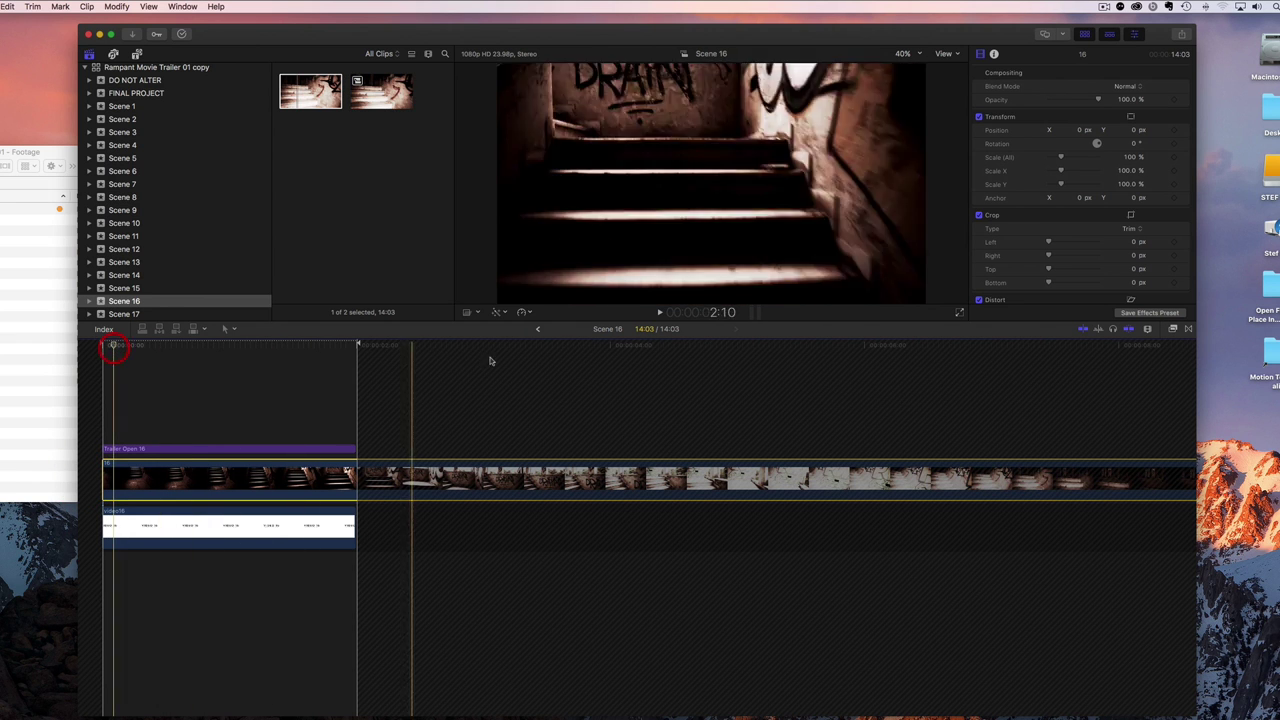
click(540, 331)
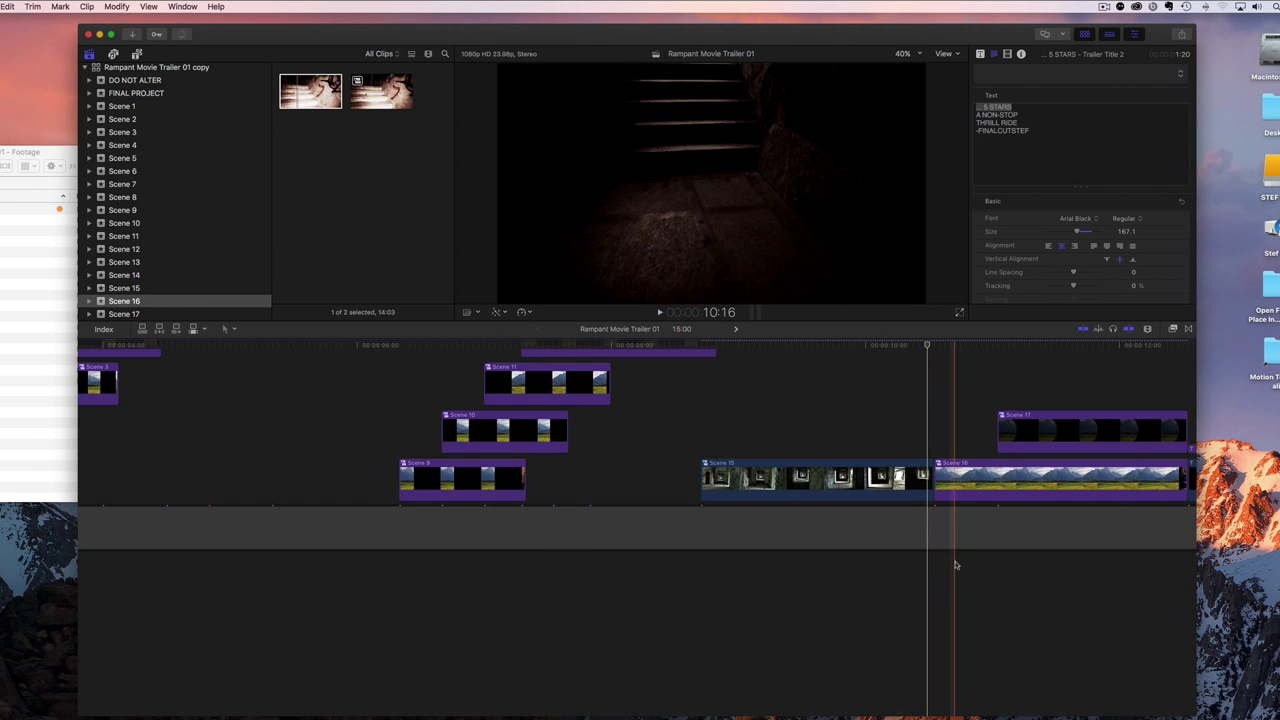
Step: Place the last 7 seconds or so of clip 17 at the start of the Scene 17 compound clip, beneath the Trailer Open 17 title
scroll(962, 565, up, 3)
scroll(962, 565, right, 3)
double_click(870, 535)
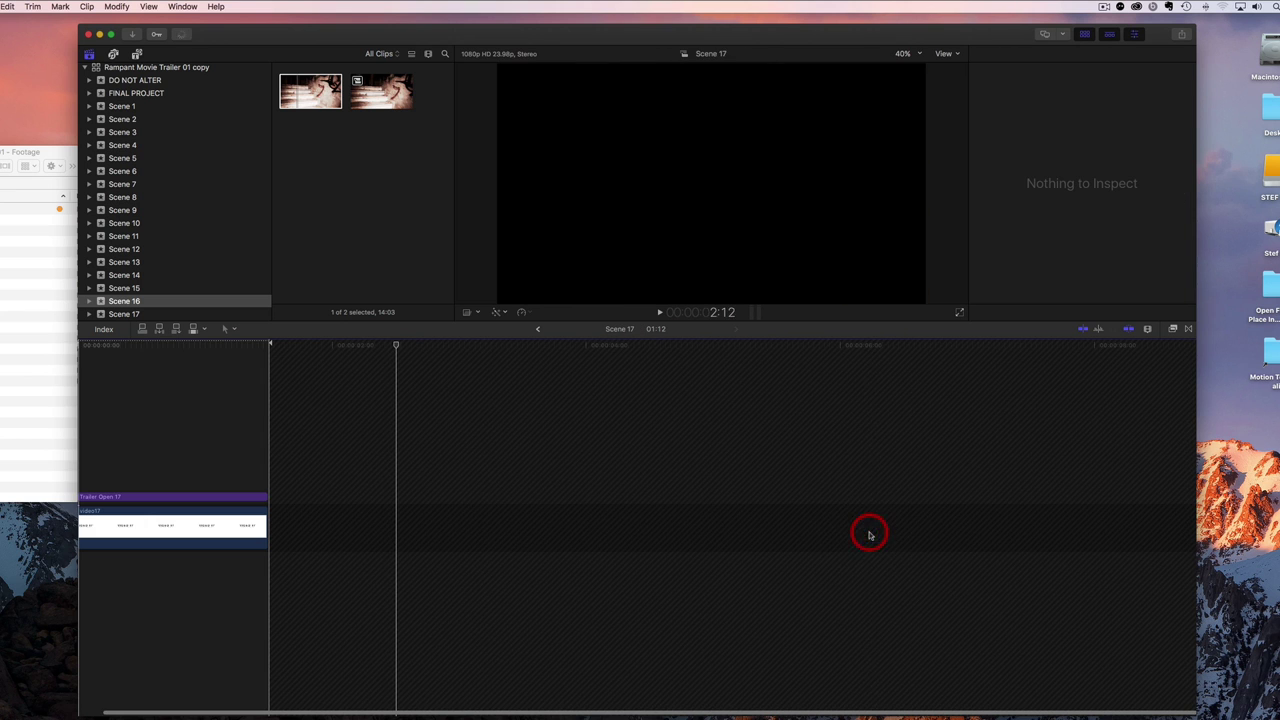
click(122, 313)
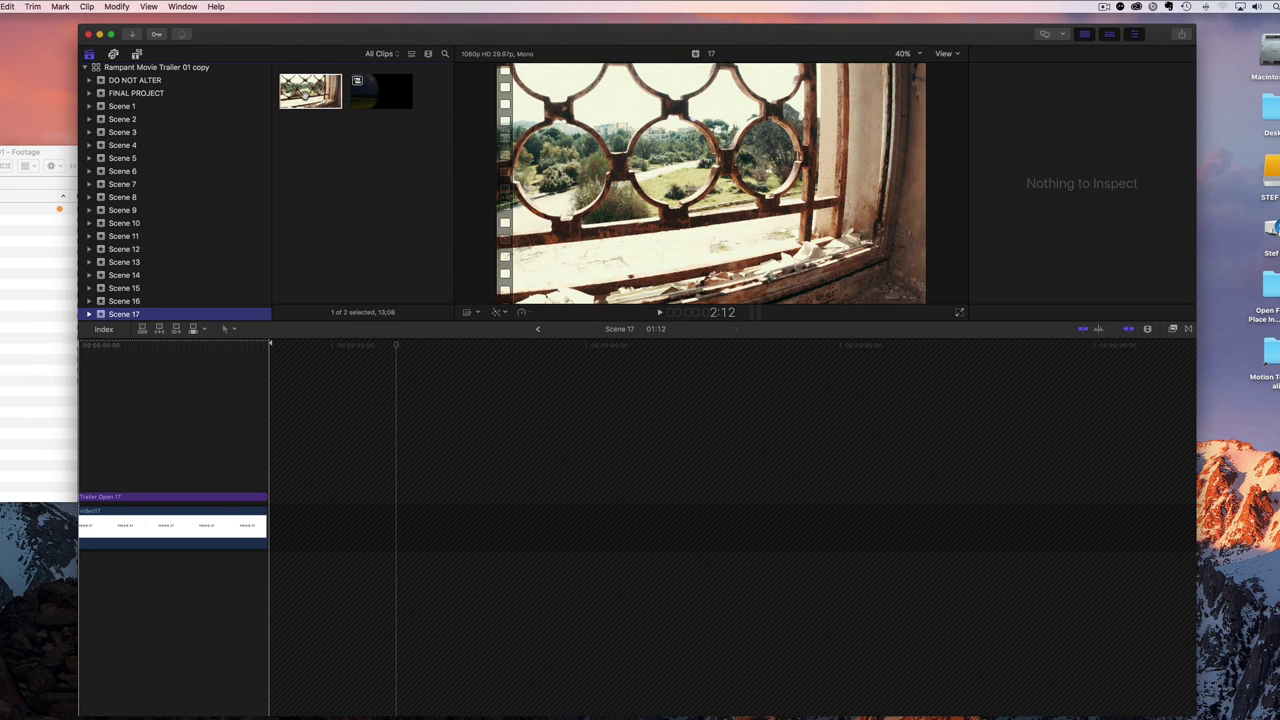
click(303, 87)
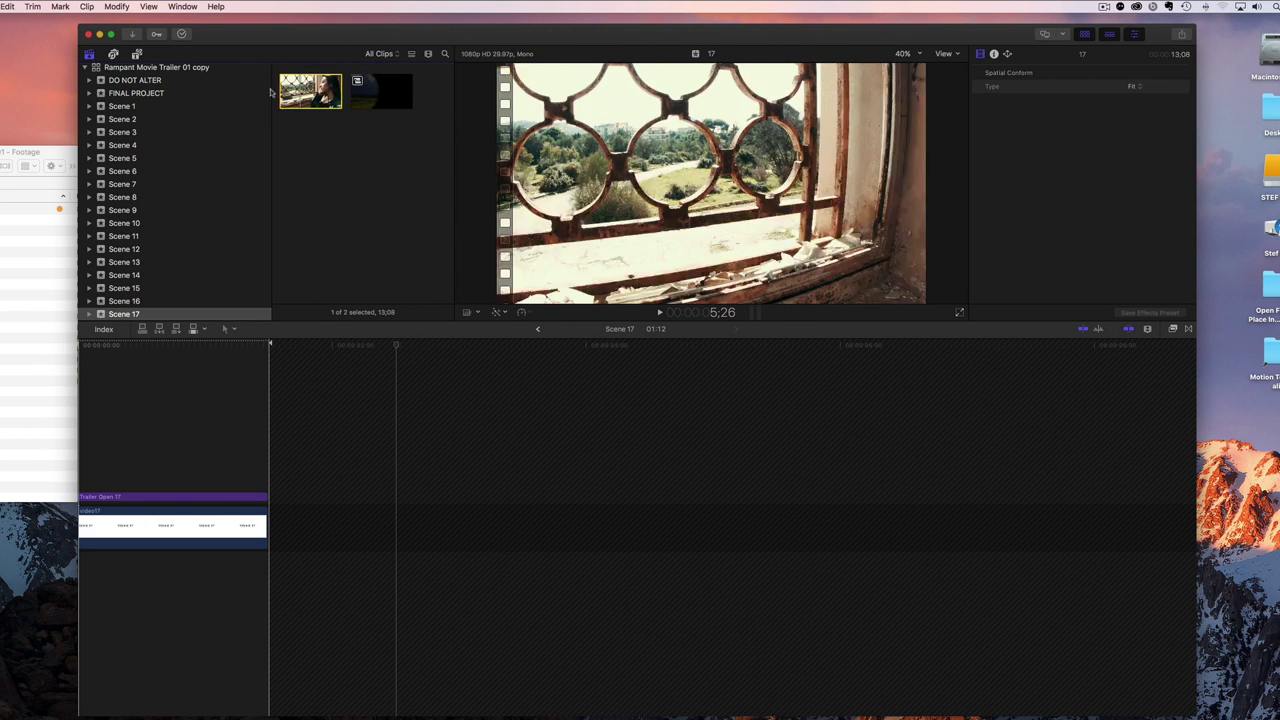
drag(282, 88, 88, 508)
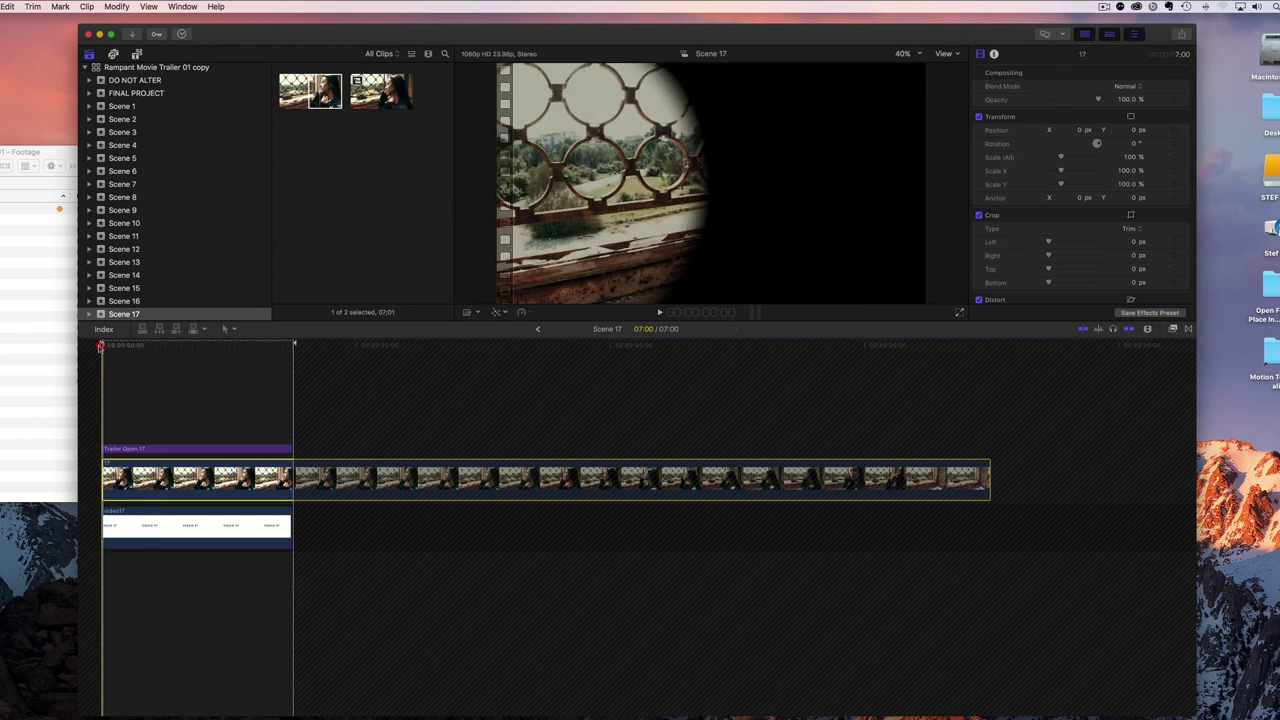
drag(100, 346, 153, 347)
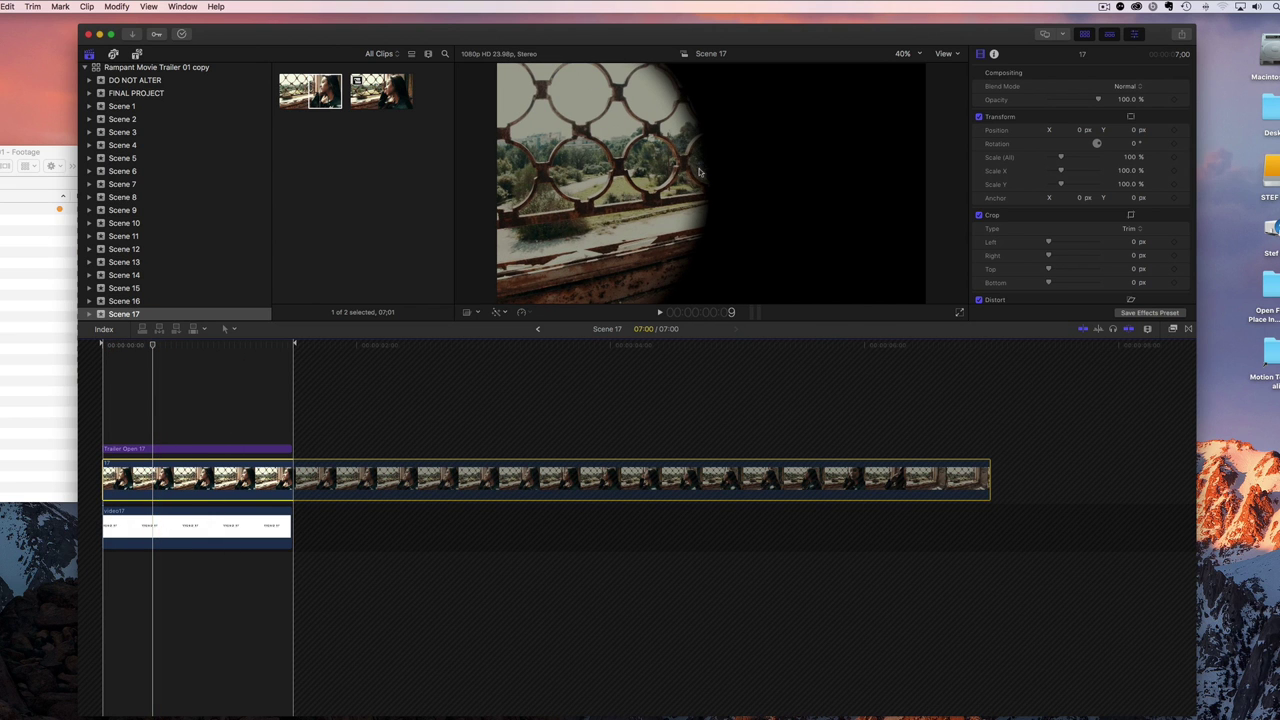
Step: Try the right matte instead of the left matte on the Trailer Open 17 title, and restore the left matte
click(165, 448)
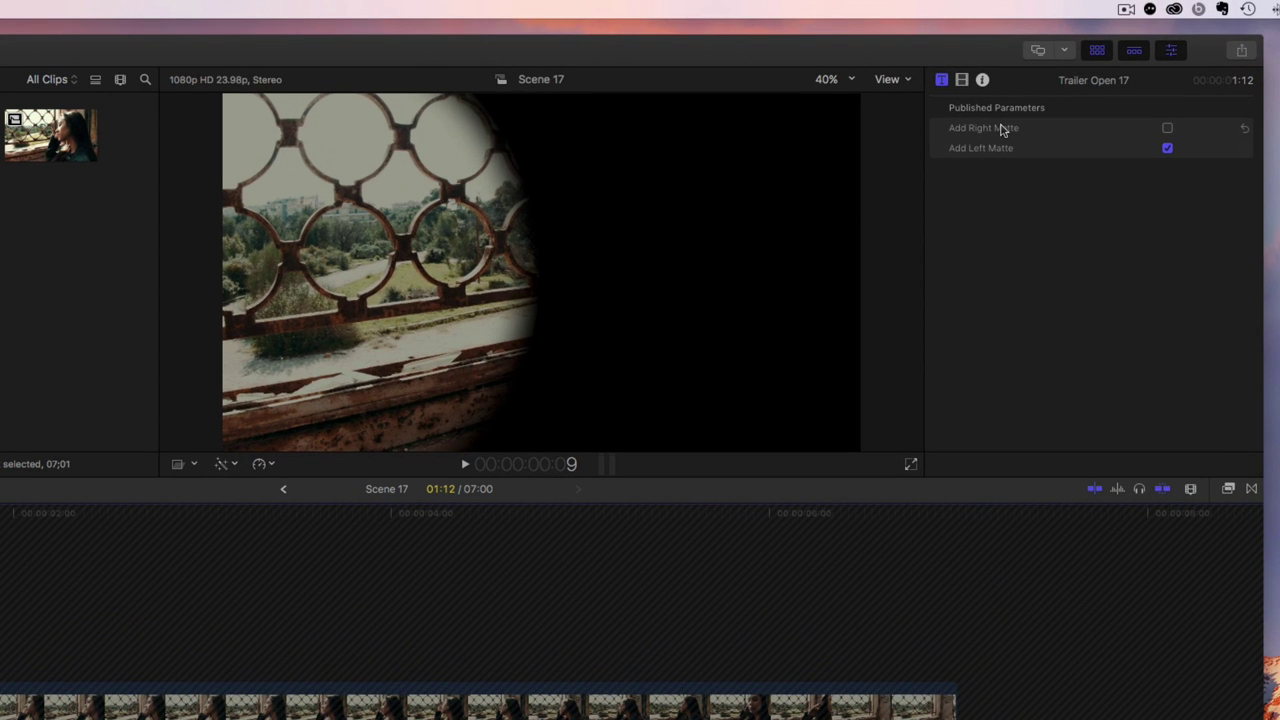
click(1167, 149)
click(1168, 128)
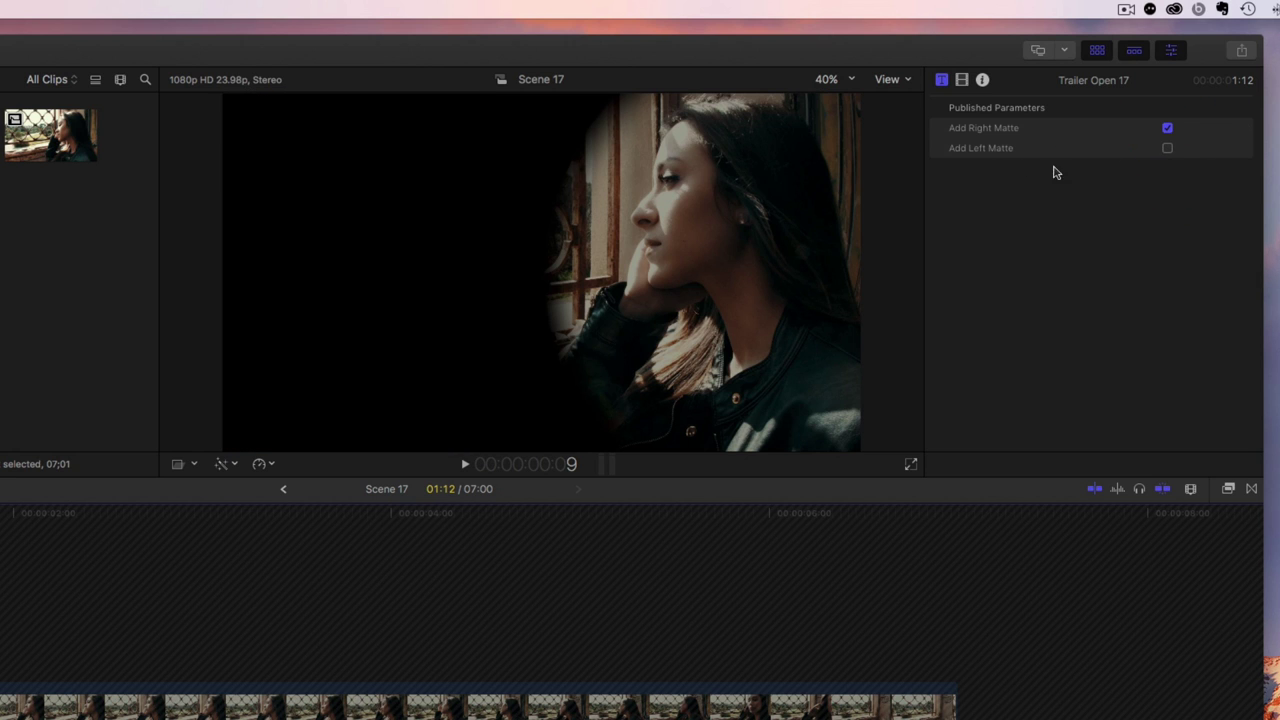
click(1168, 129)
click(1167, 149)
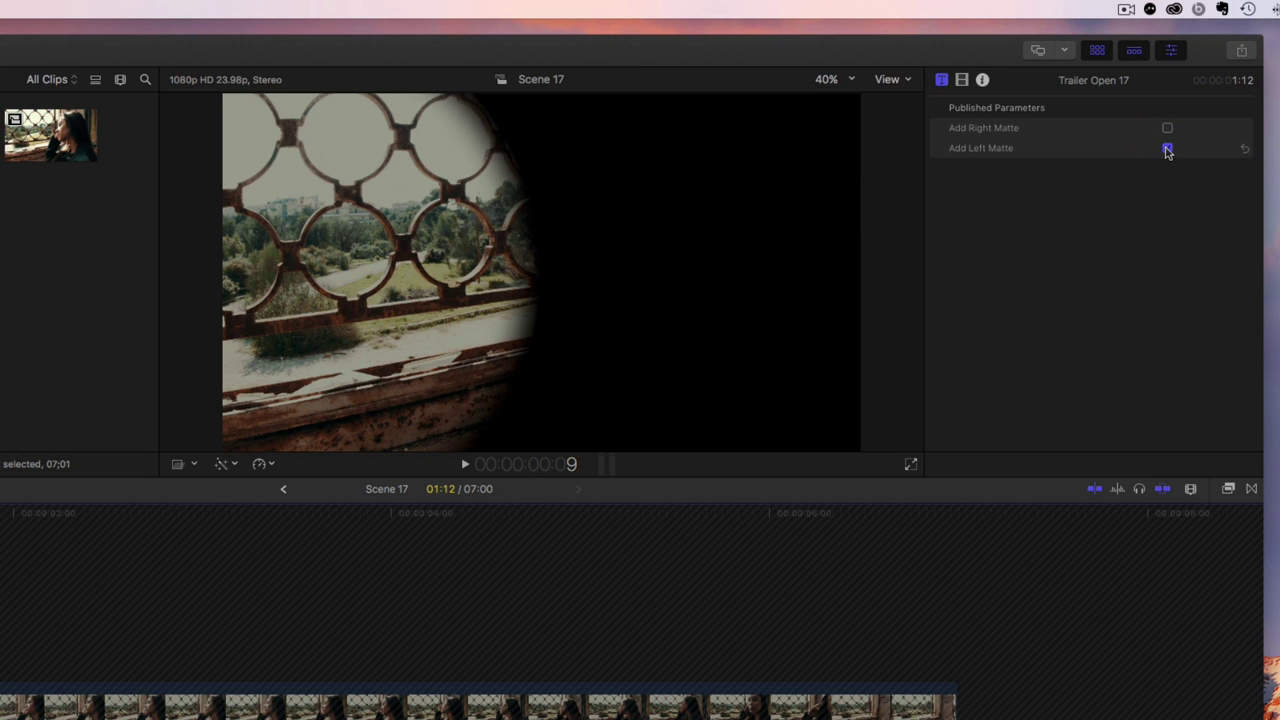
Step: Shift clip 17 inside Scene 17 to horizontal position -896.9 px and check the overlay in the project timeline
click(286, 491)
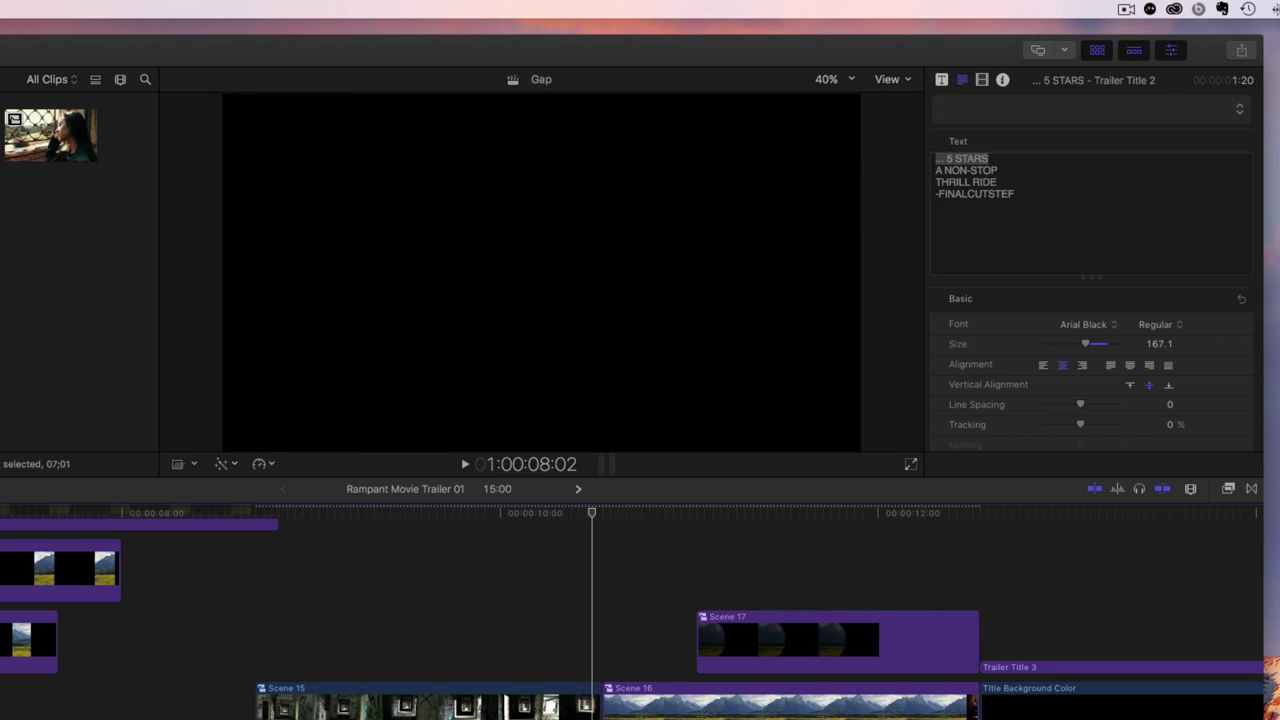
click(776, 515)
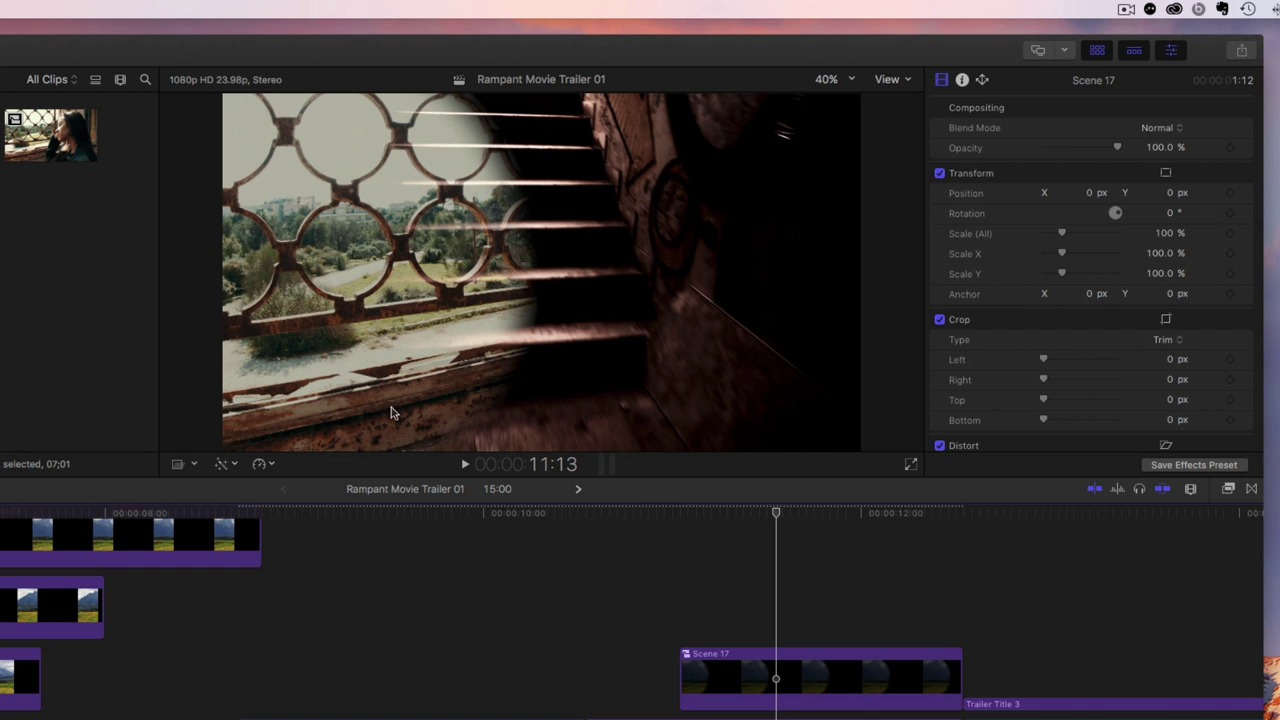
double_click(729, 674)
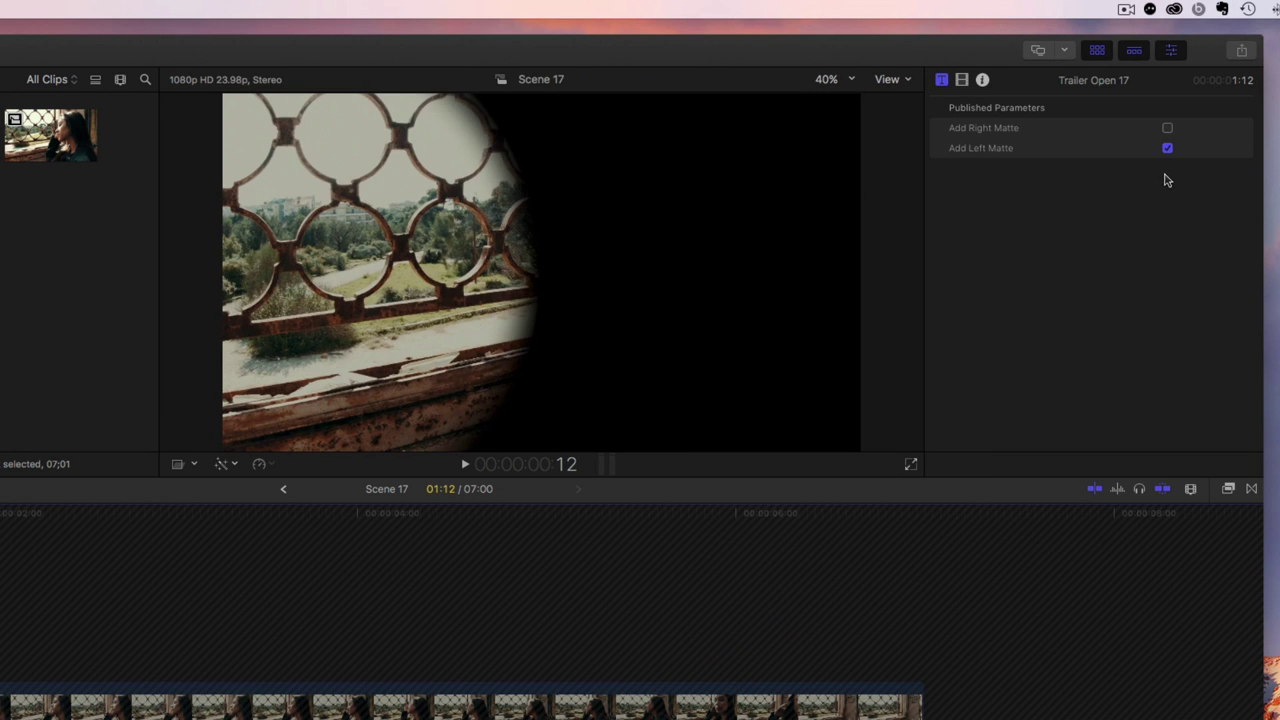
click(286, 700)
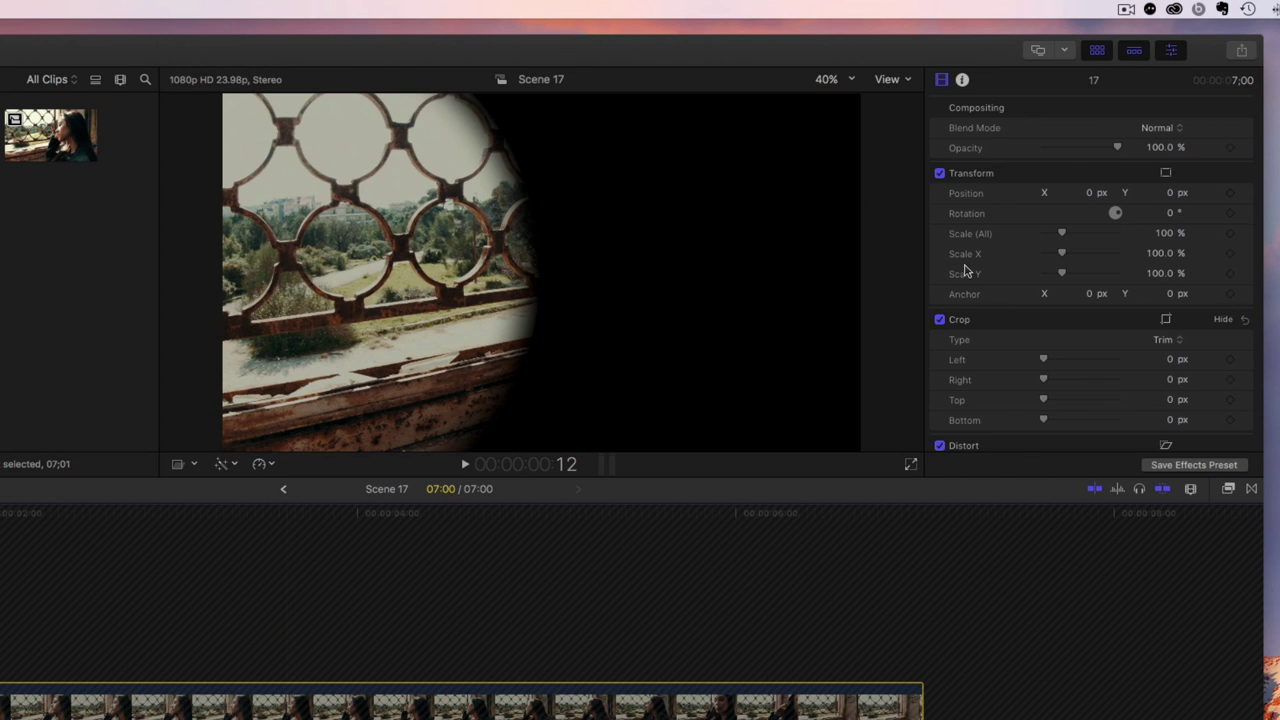
drag(1092, 196, 1016, 196)
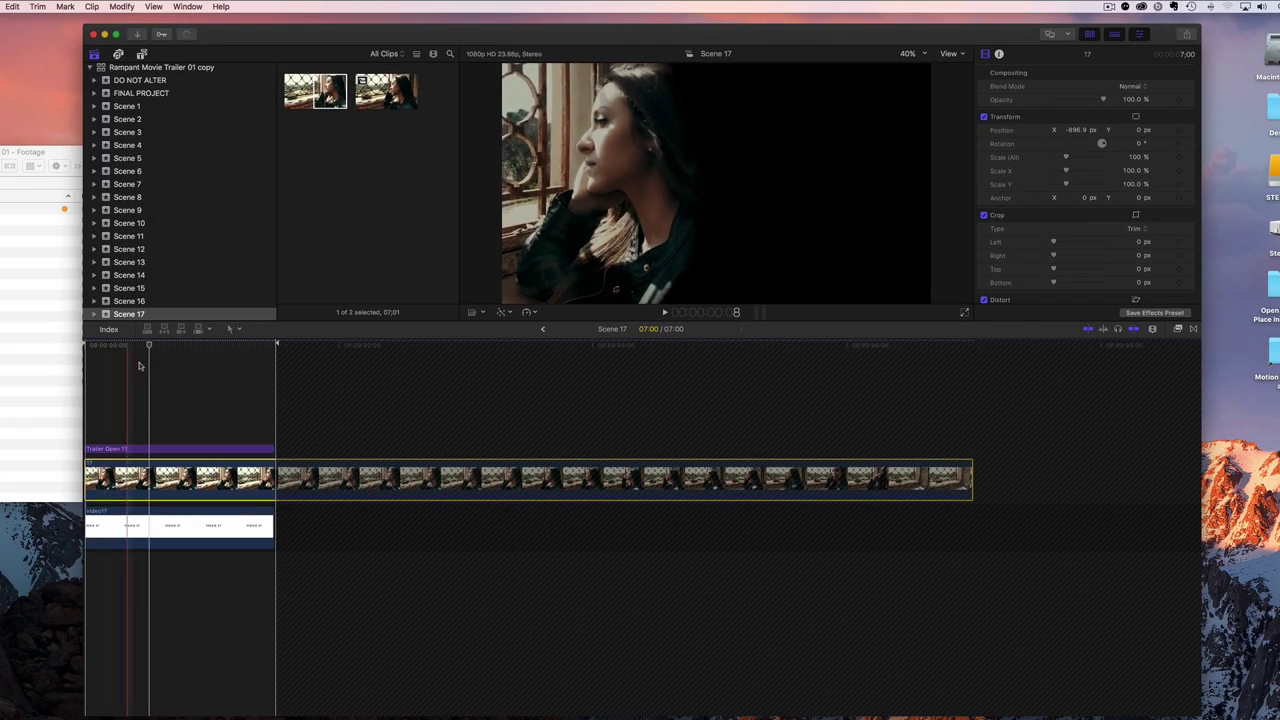
click(139, 347)
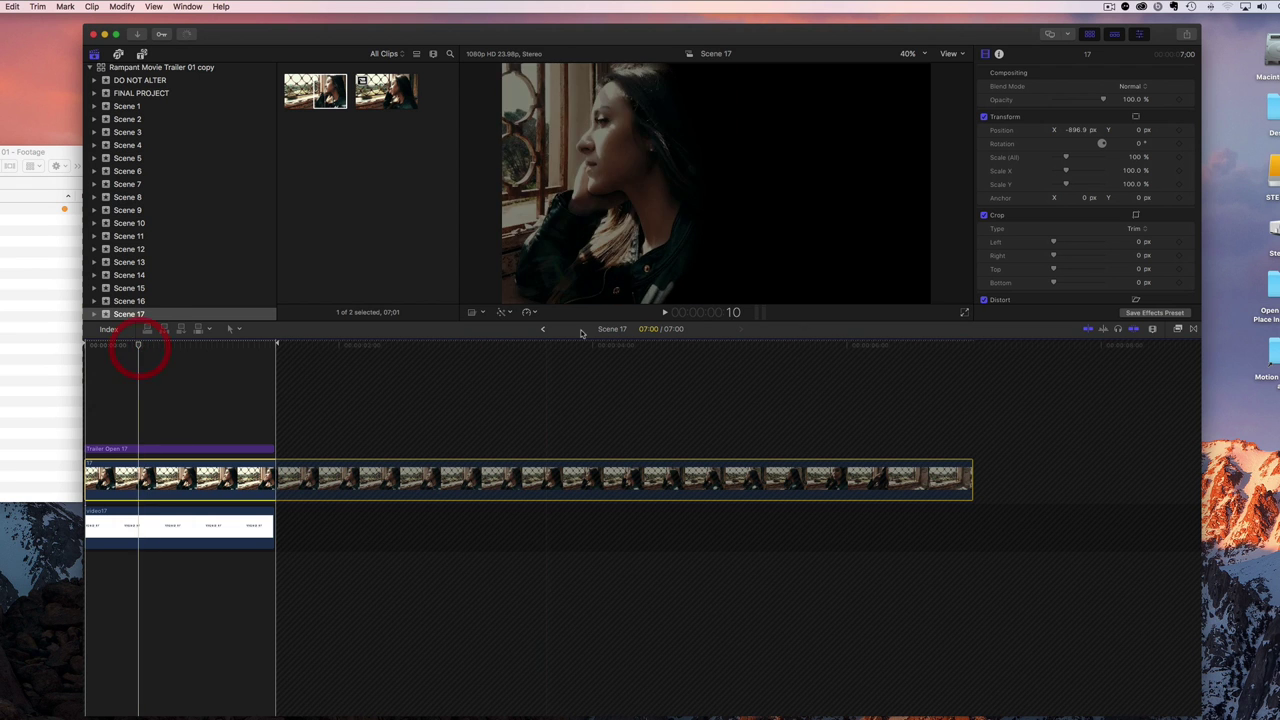
click(543, 330)
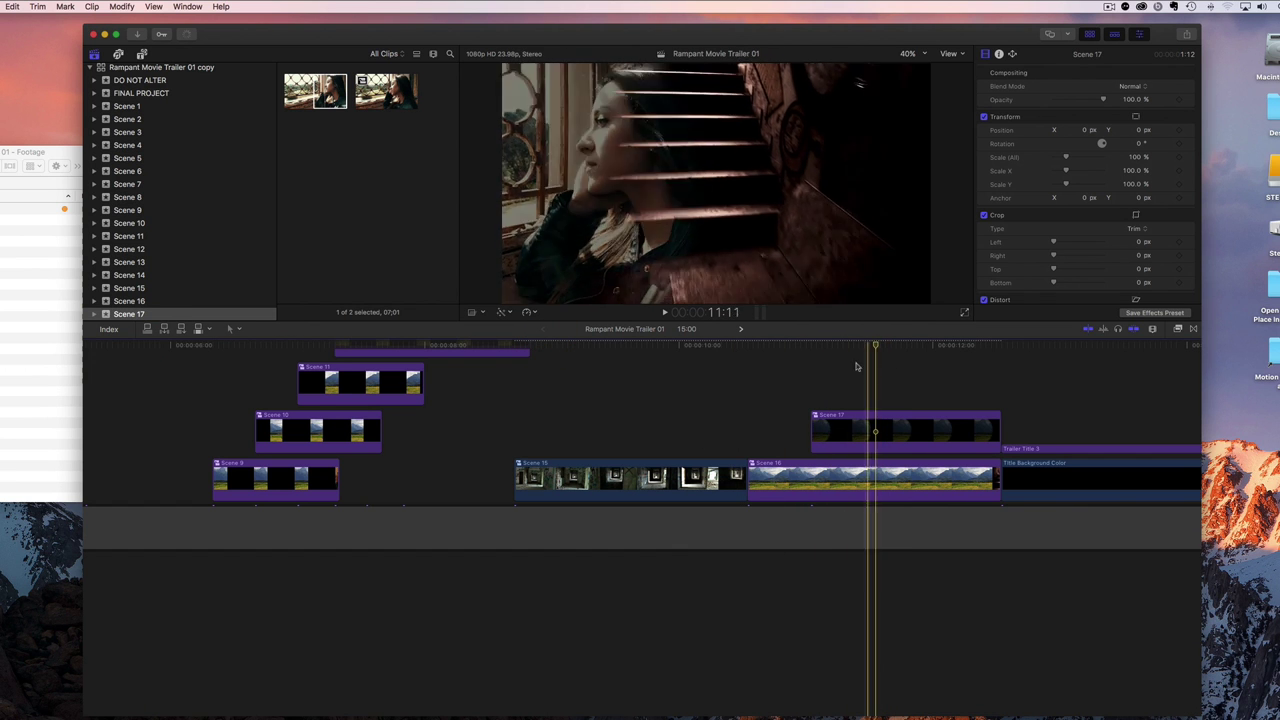
Step: Disable the video17 placeholder inside Scene 17, choose a blend mode for clip 17, and return to the project
double_click(850, 428)
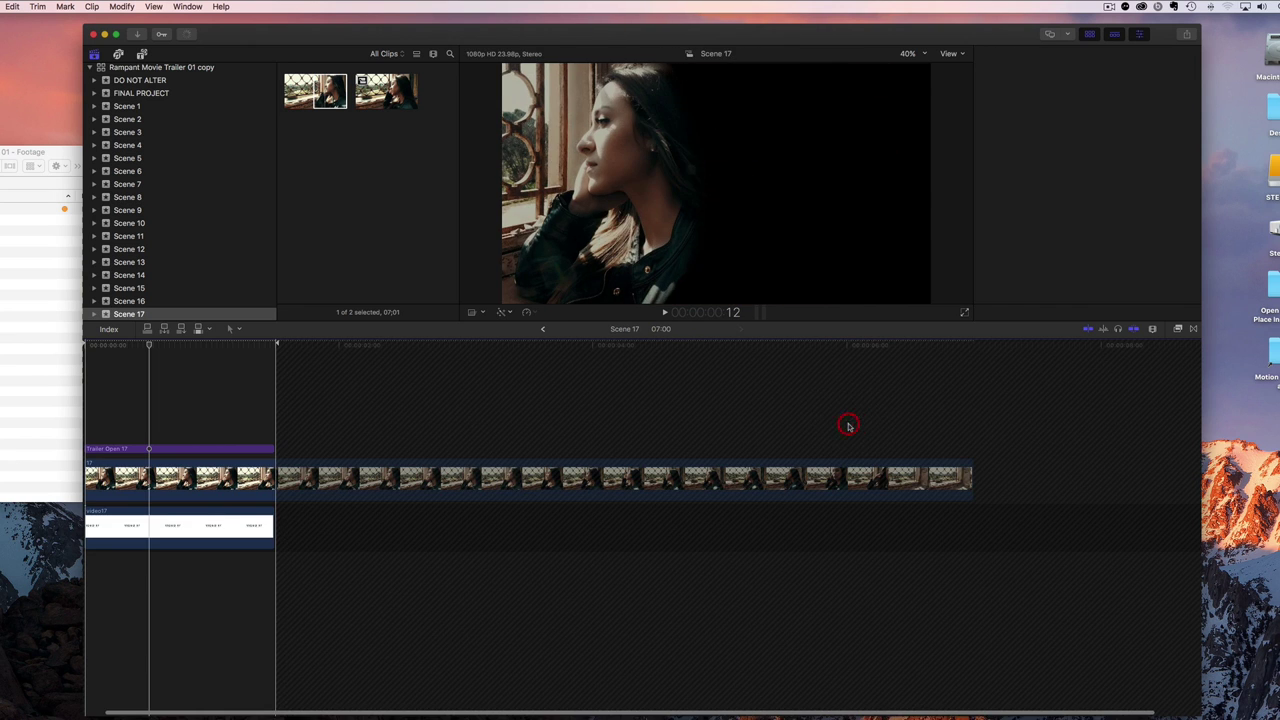
click(188, 518)
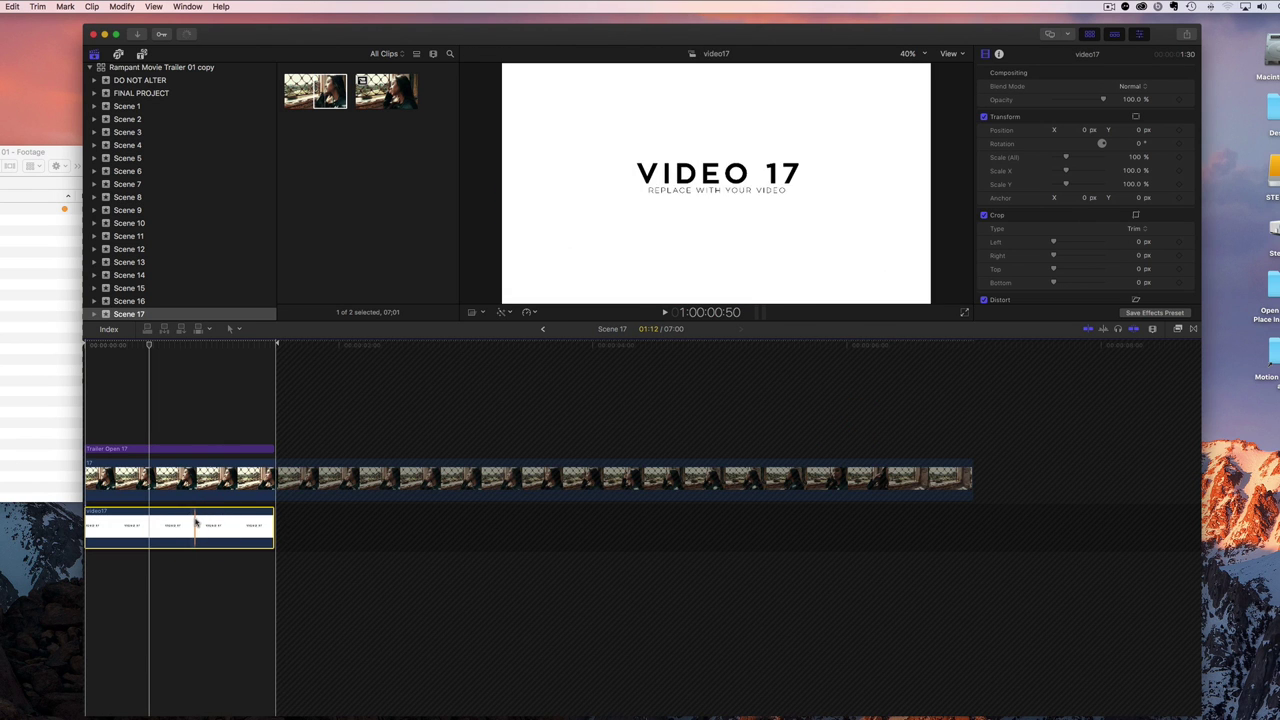
key(v)
click(165, 478)
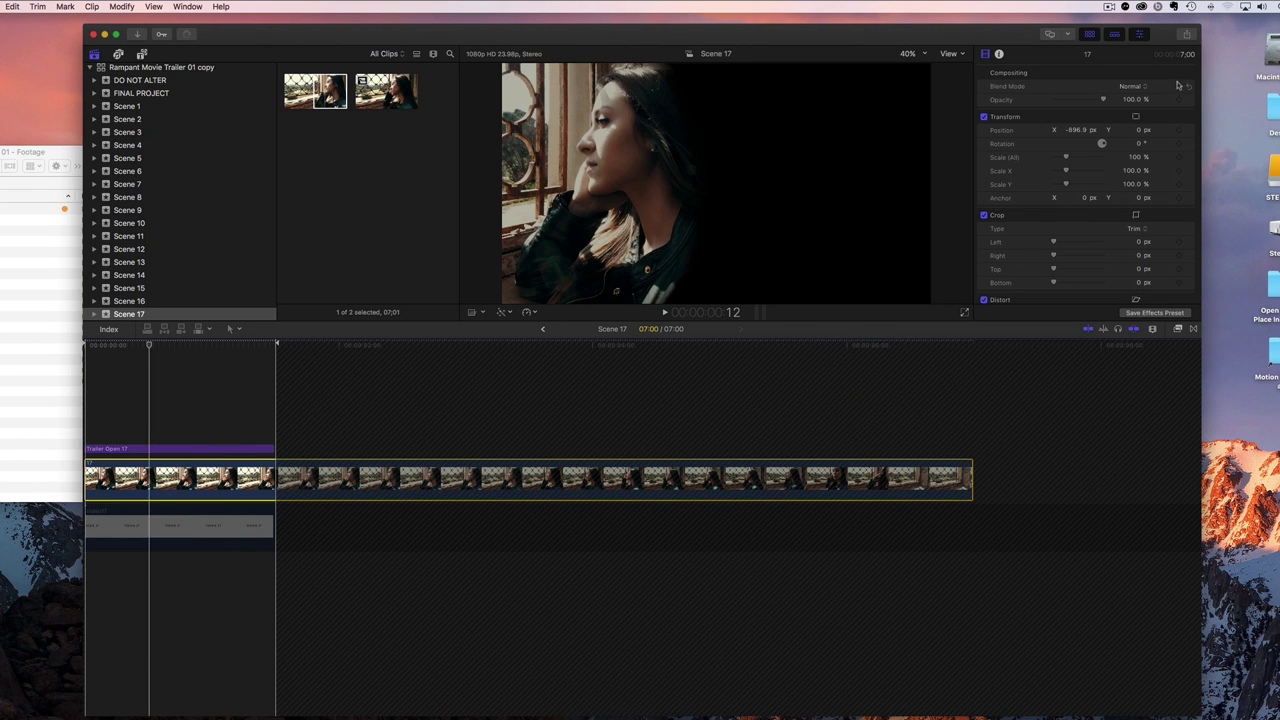
click(1140, 88)
click(1138, 186)
click(541, 329)
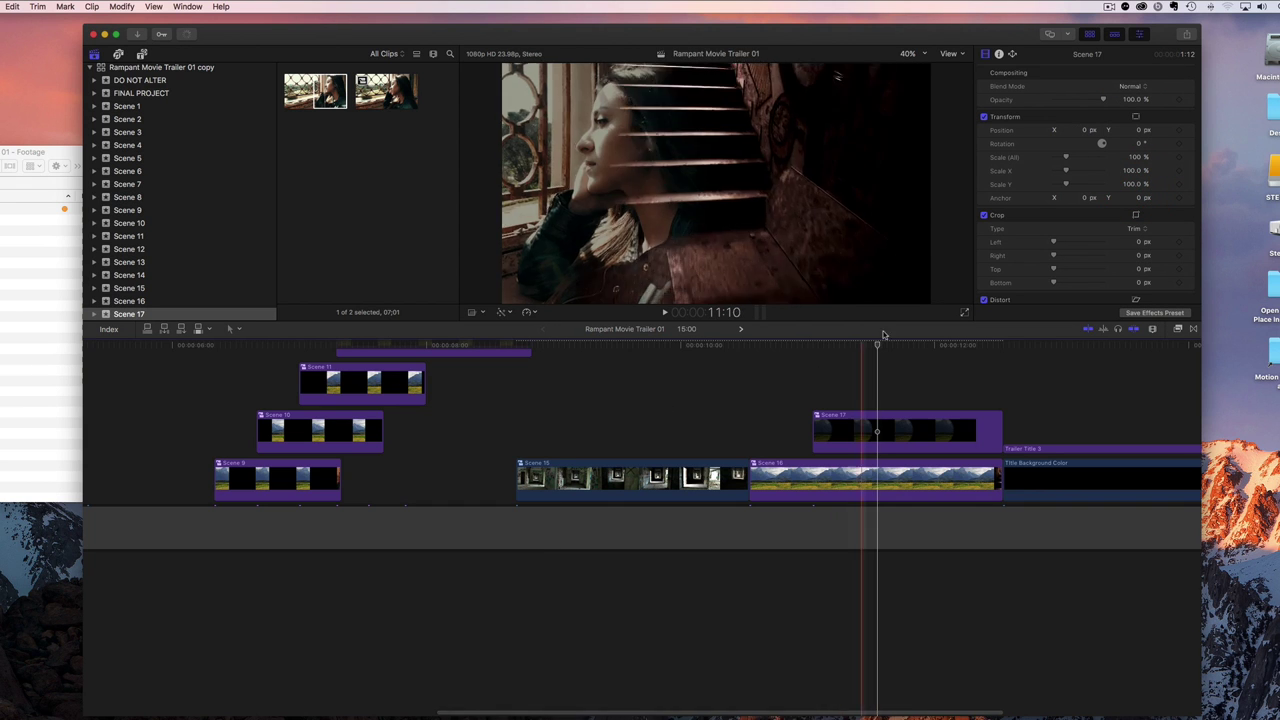
Step: Set Scene 17's opacity to 27.36% in the project timeline and play back the overlay on Scene 16
click(850, 348)
drag(859, 355, 886, 348)
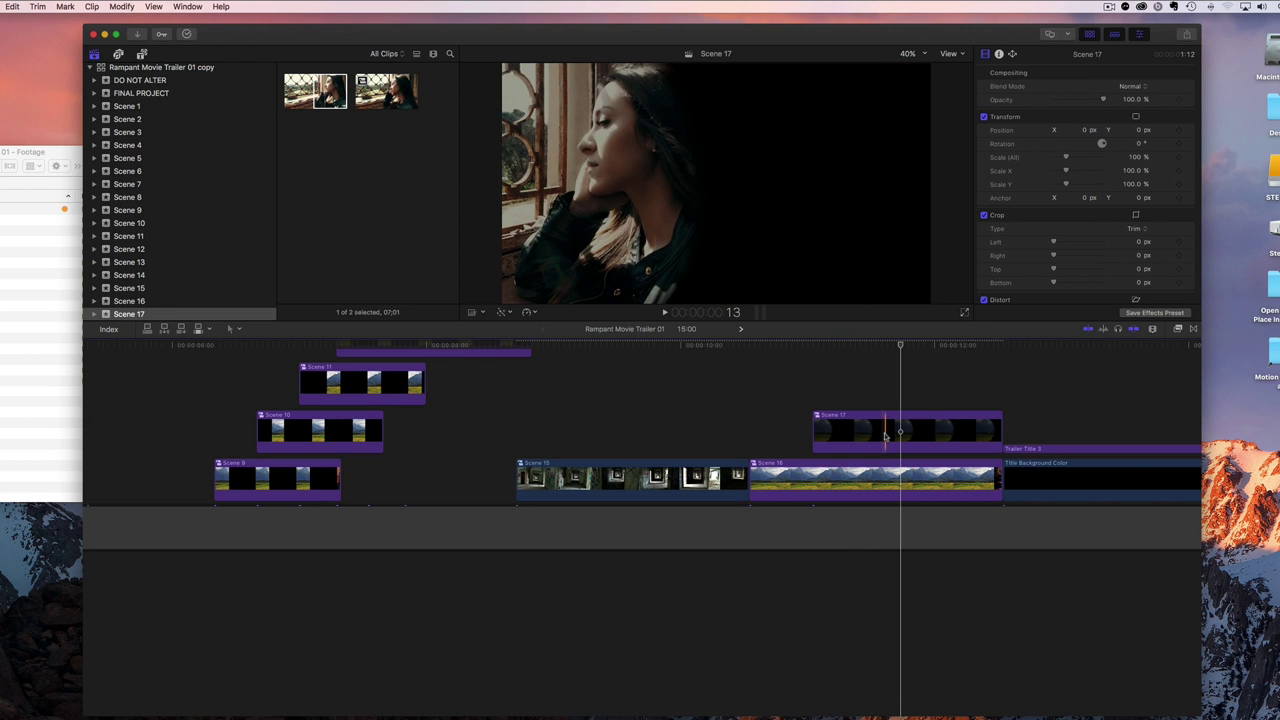
drag(1105, 101, 1069, 102)
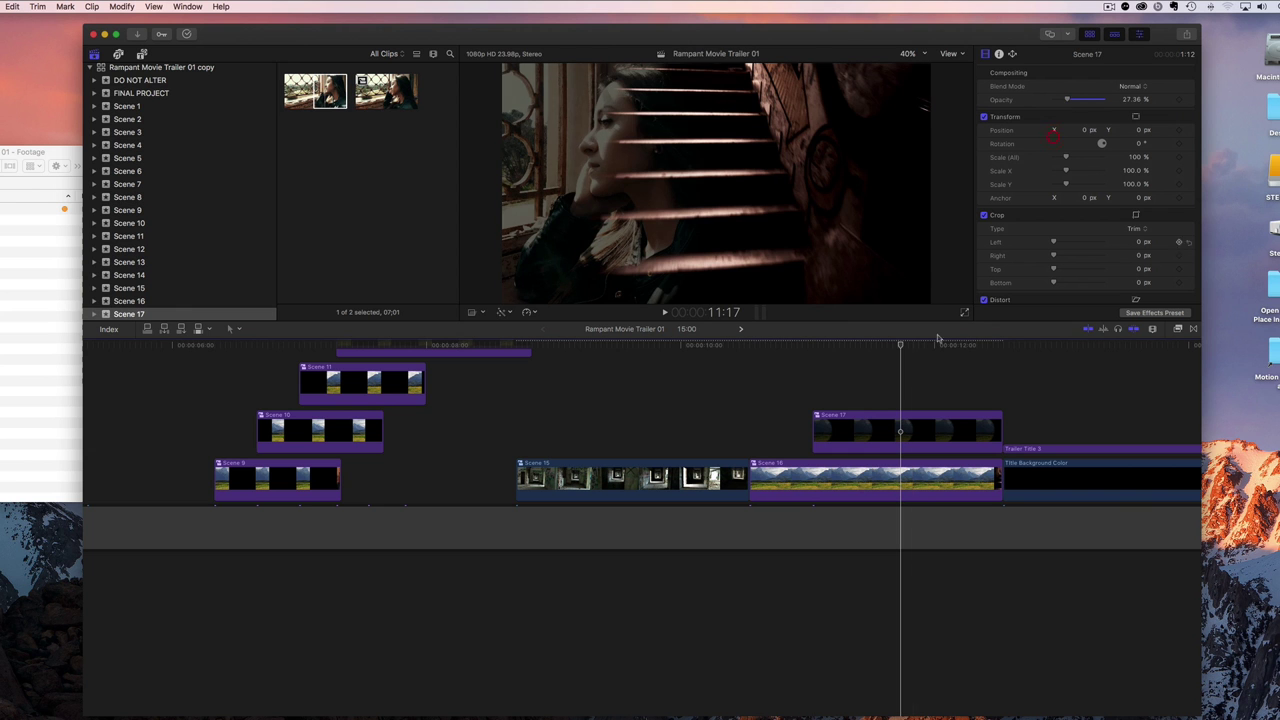
click(737, 345)
key(space)
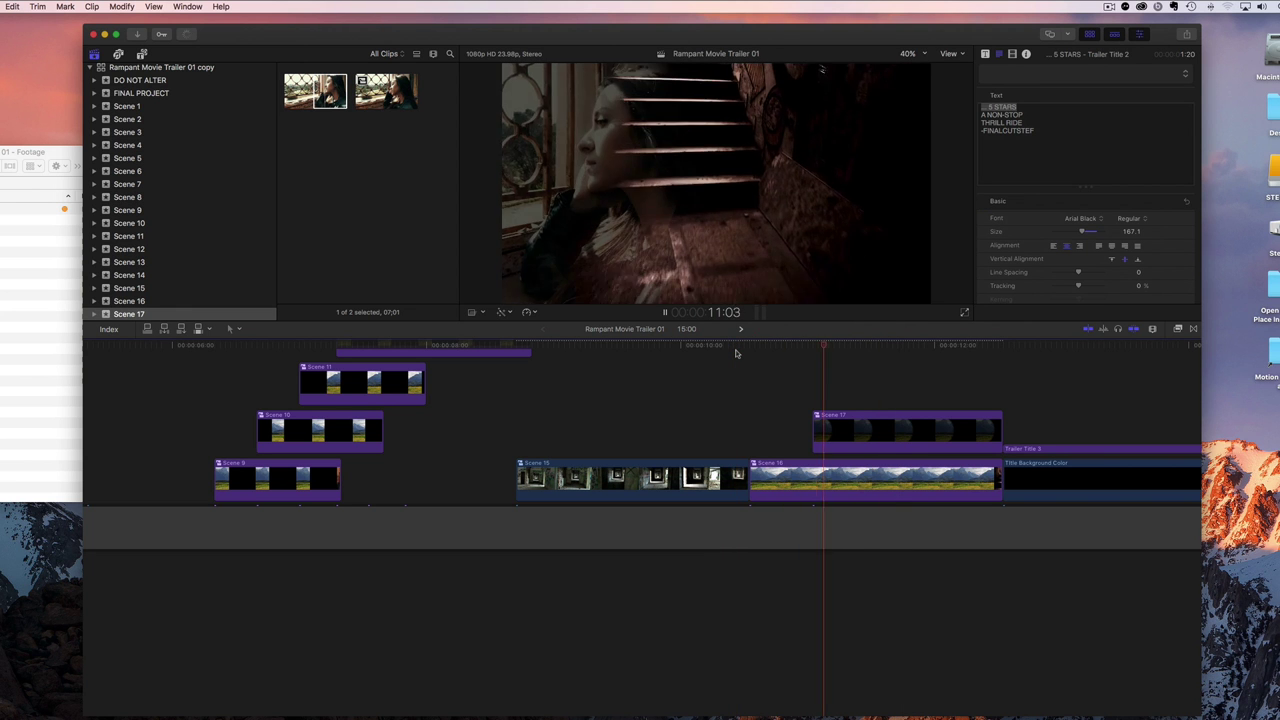
key(space)
drag(1015, 347, 937, 345)
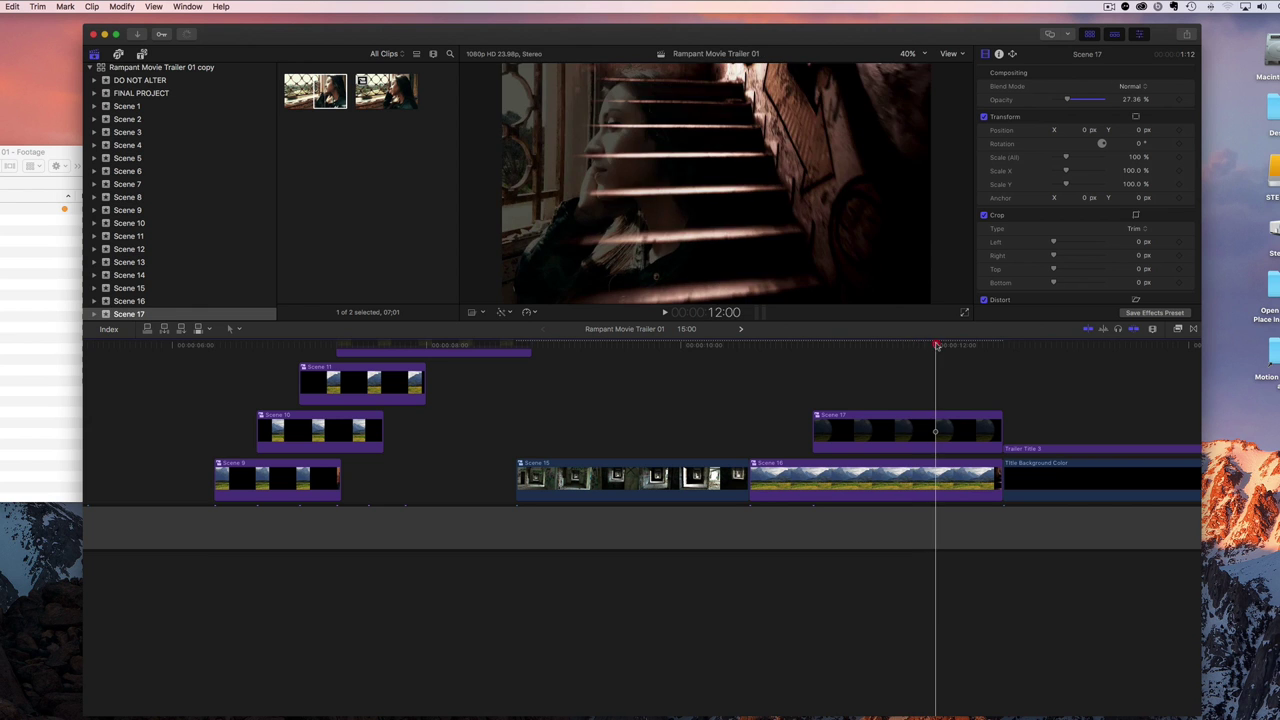
Step: Try toggling the mattes on the Trailer Open 17 title inside Scene 17, restore only the left matte, and return to the project
double_click(886, 429)
click(220, 450)
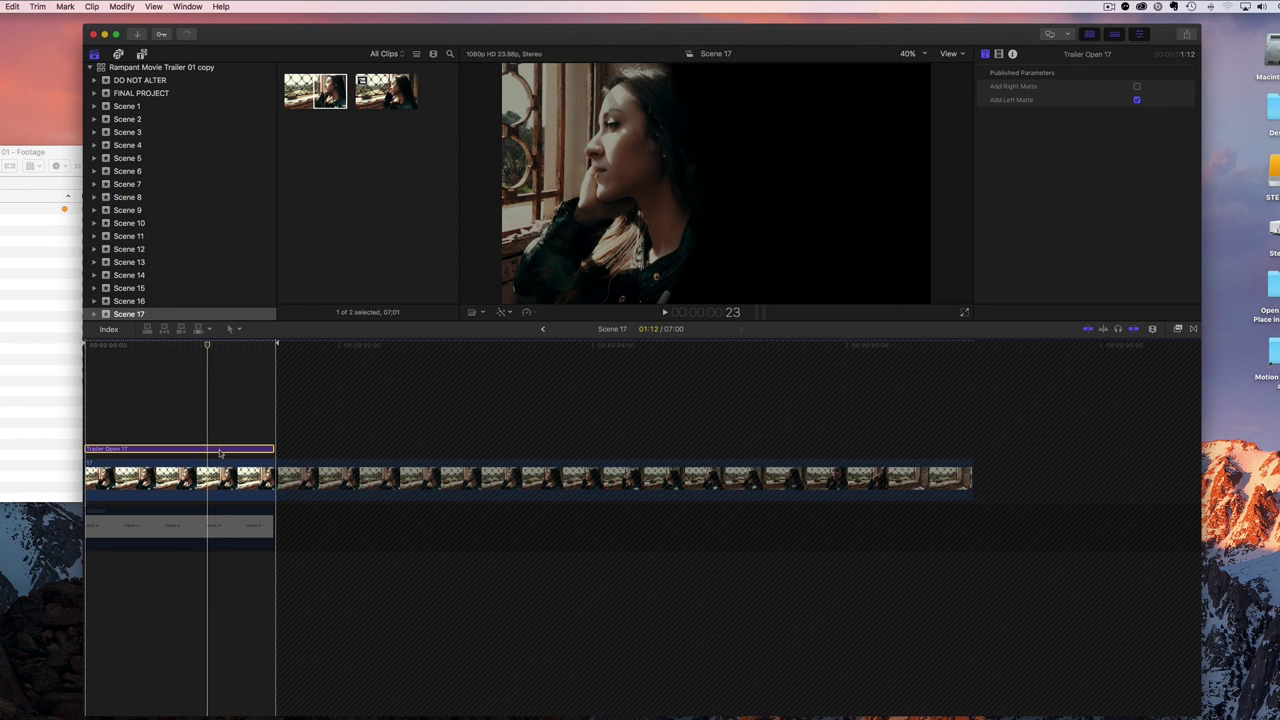
click(1137, 100)
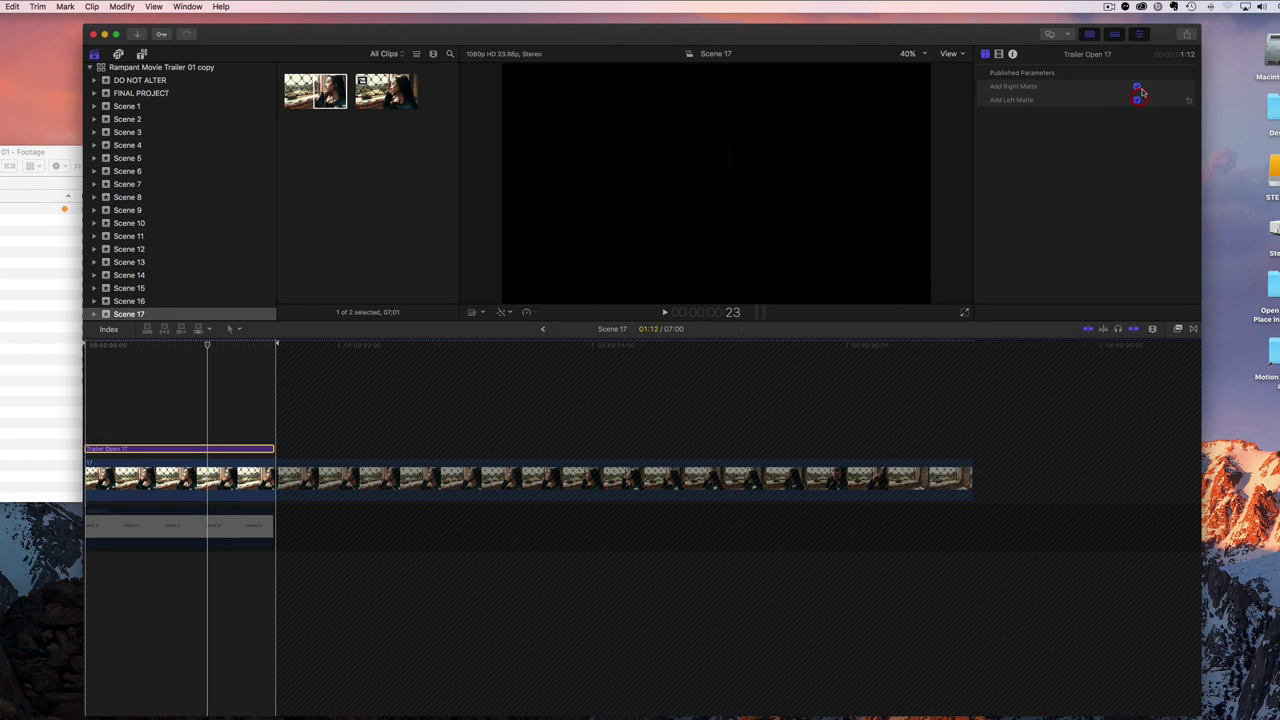
click(1138, 100)
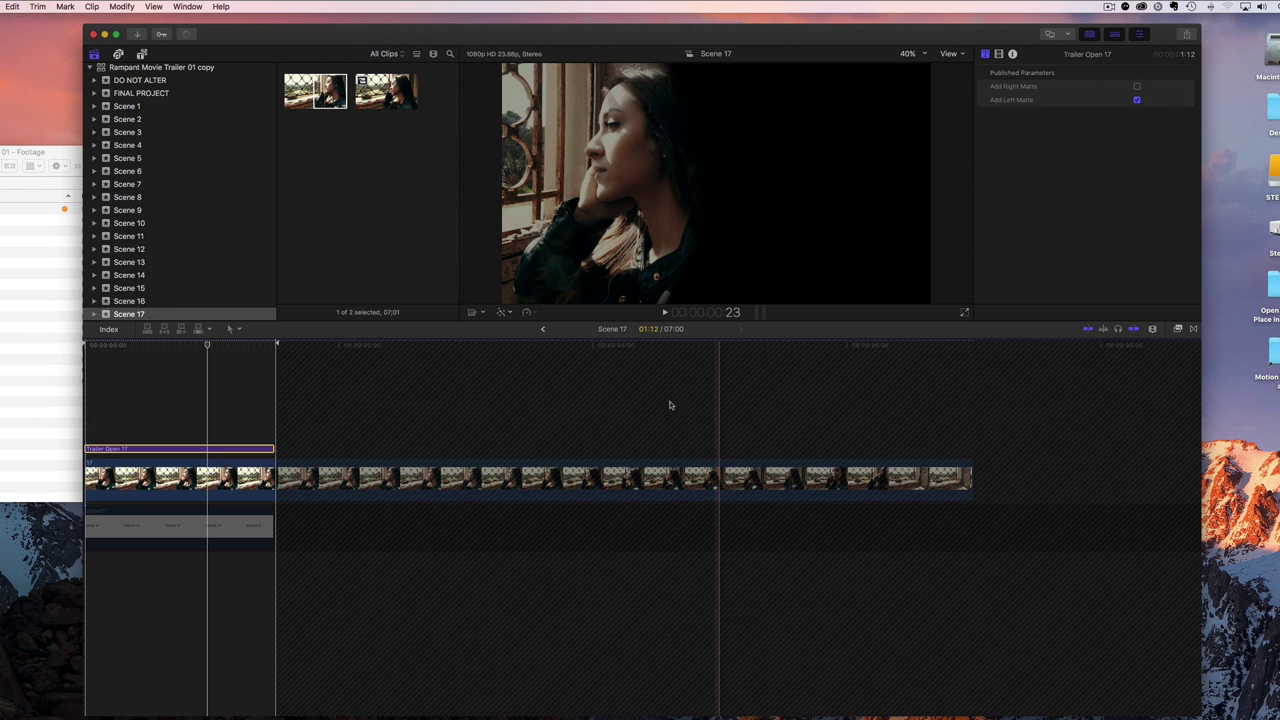
click(543, 333)
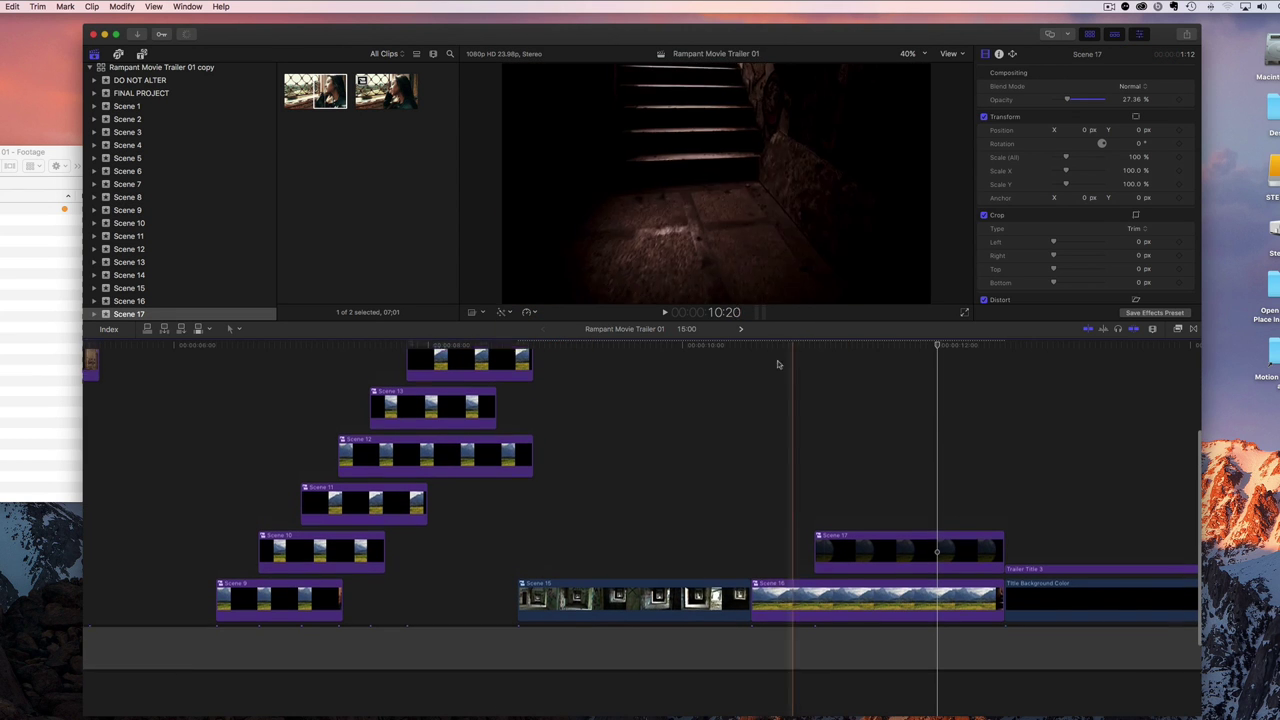
Step: Play back the project from the end of Scene 15 through Scenes 16 and 17 up to the closing title
click(740, 368)
key(space)
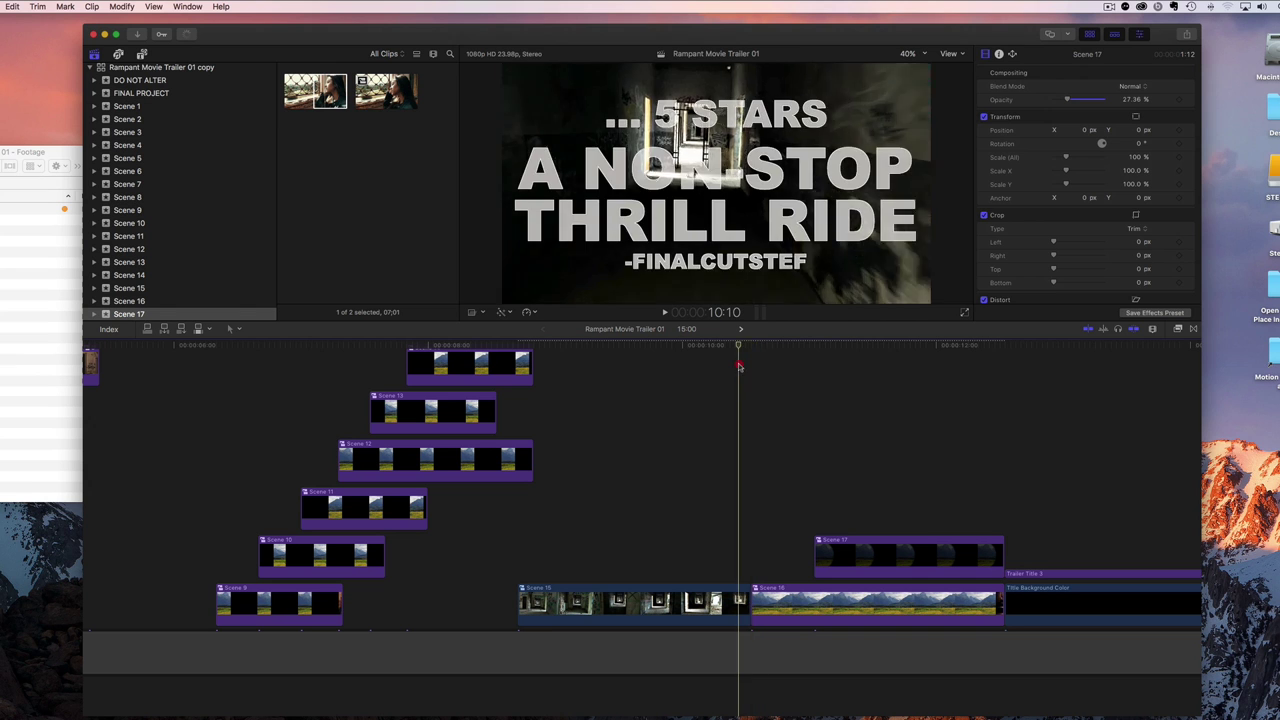
key(space)
scroll(780, 400, right, 5)
drag(814, 346, 838, 348)
click(838, 348)
Step: Replace YOUR TITLE with OCTOBER 13 in the closing Trailer Title 3
click(911, 575)
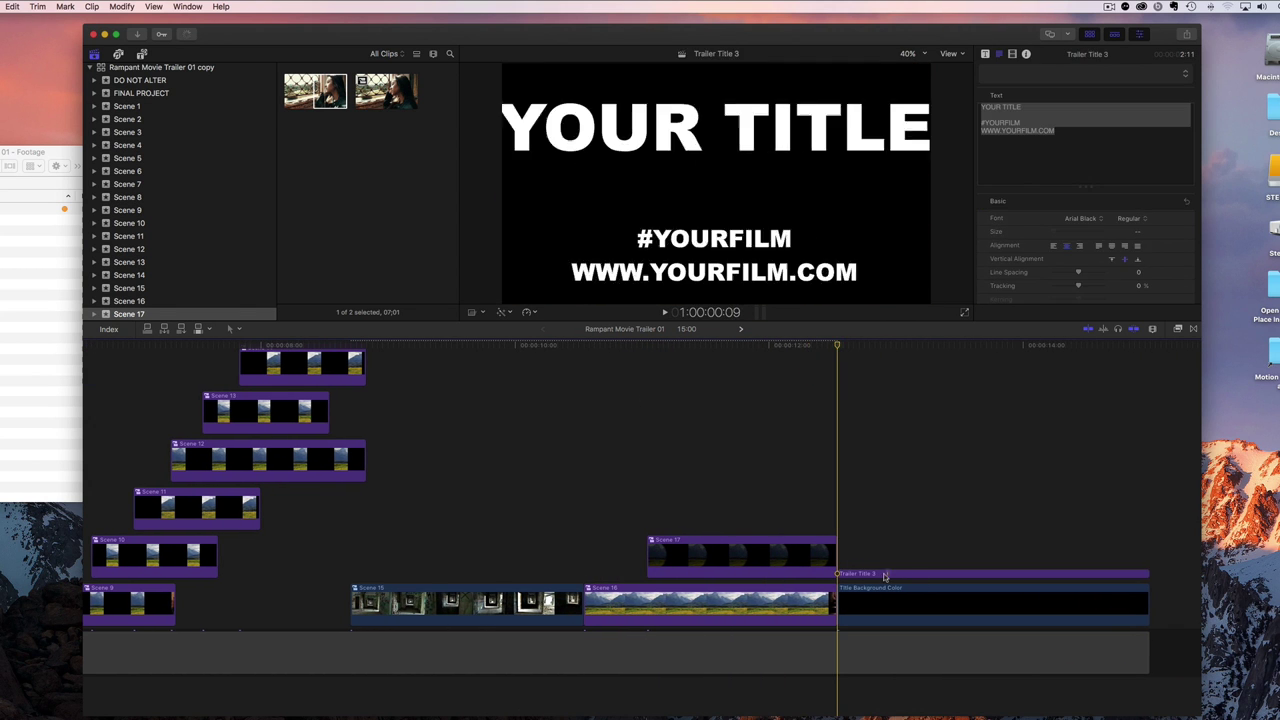
drag(838, 346, 957, 354)
click(985, 355)
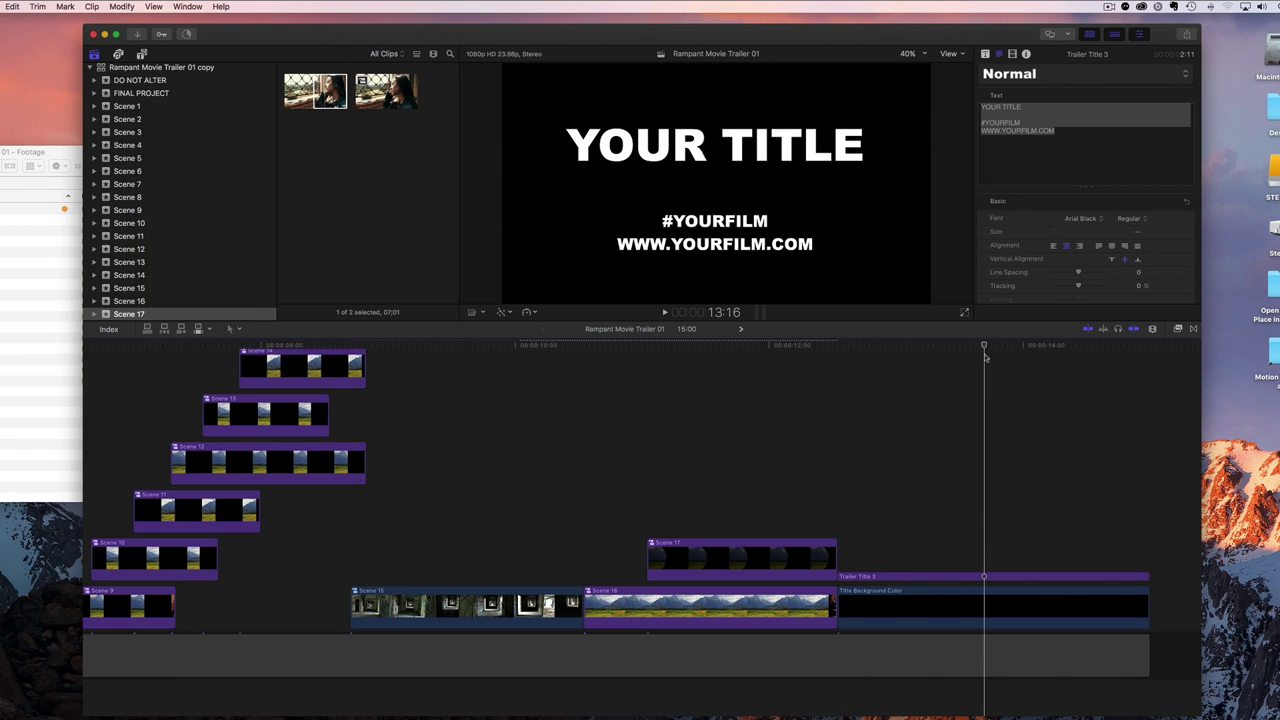
click(954, 577)
click(1011, 103)
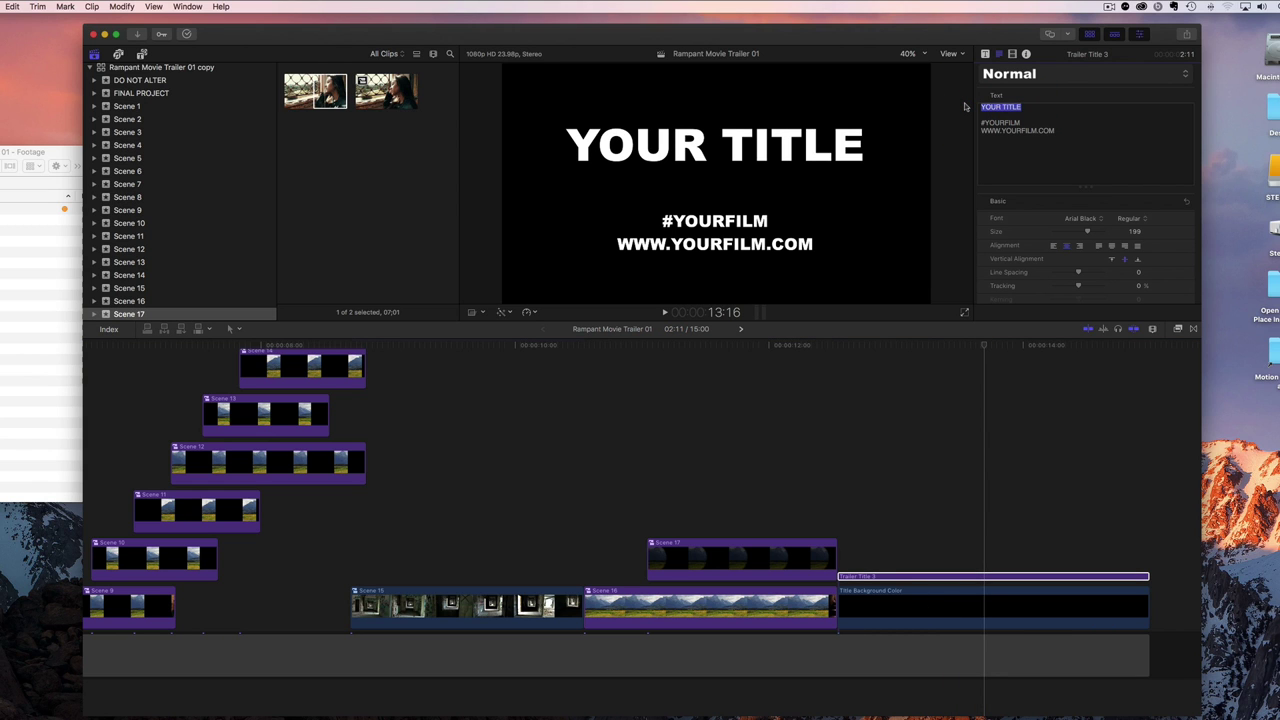
text(OCTOB)
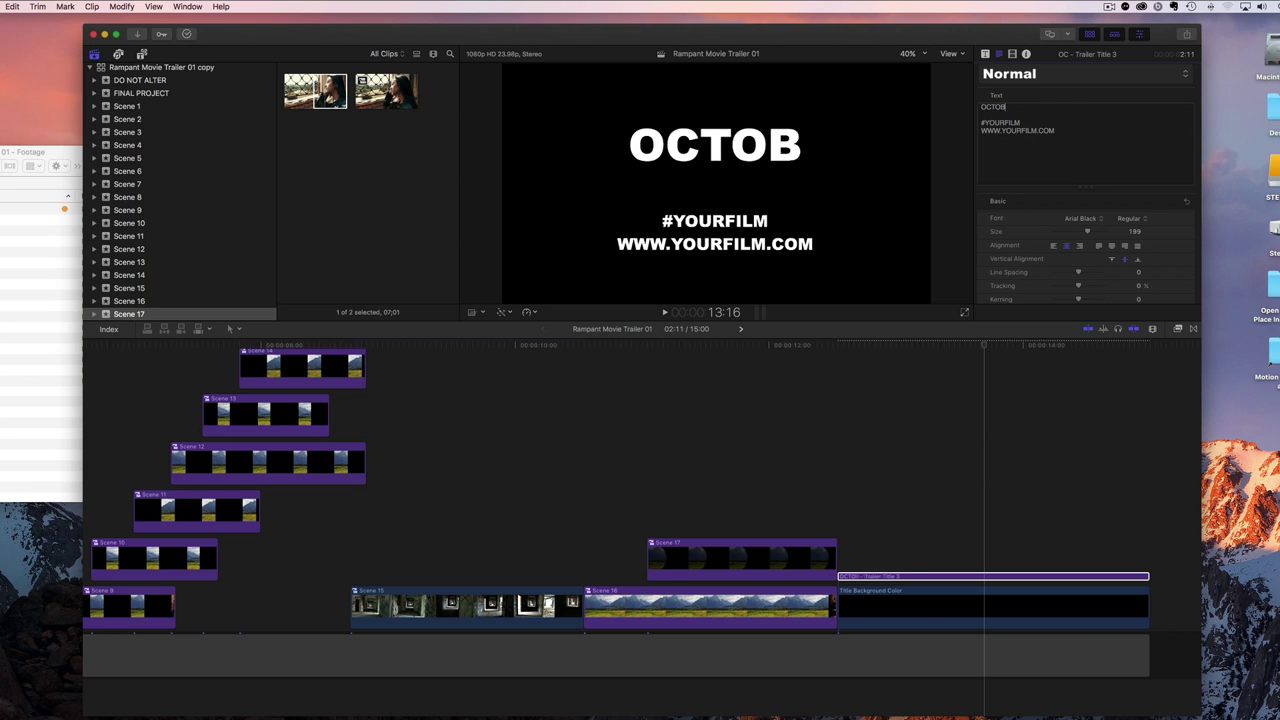
text(ER 13  )
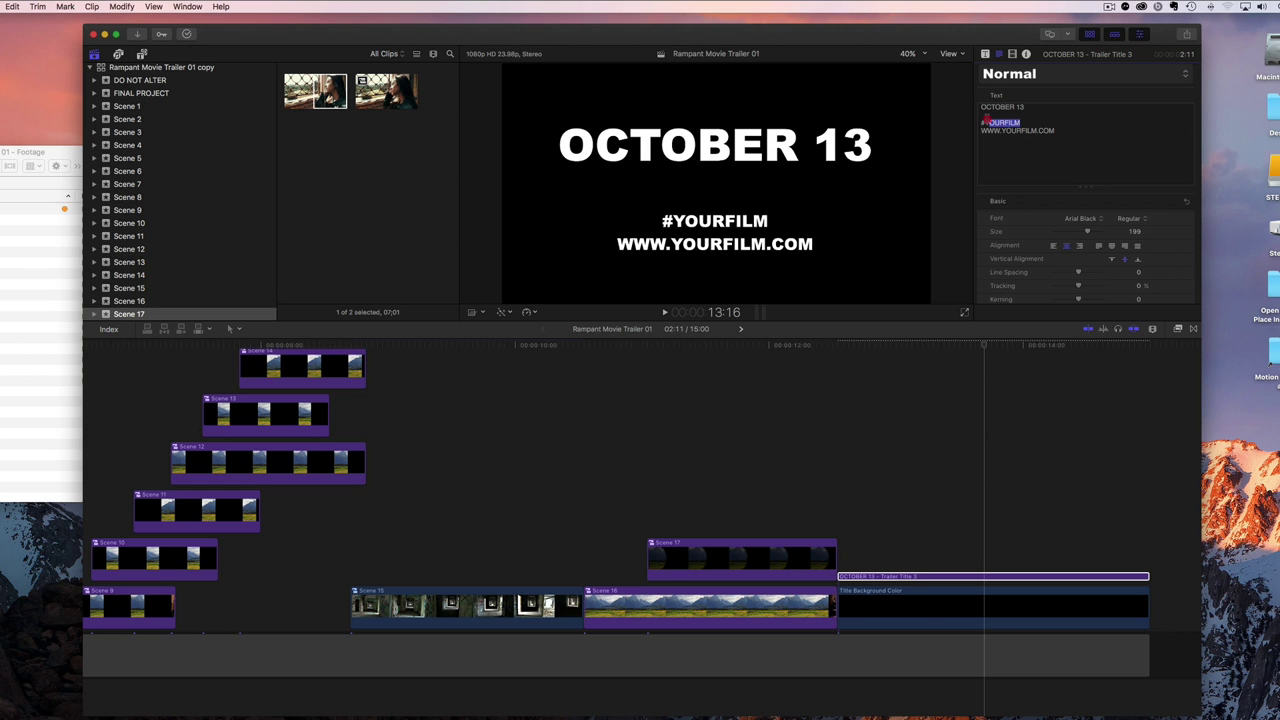
text(#FIN)
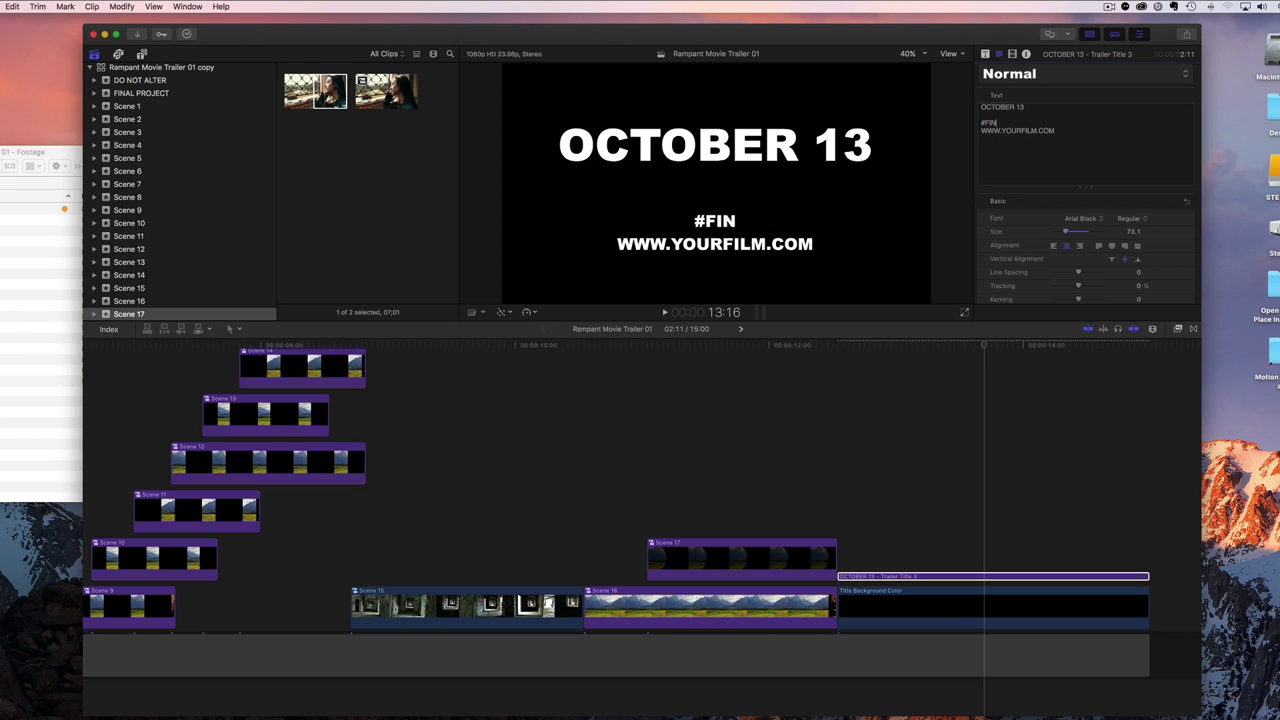
text(ALCUTFILMS)
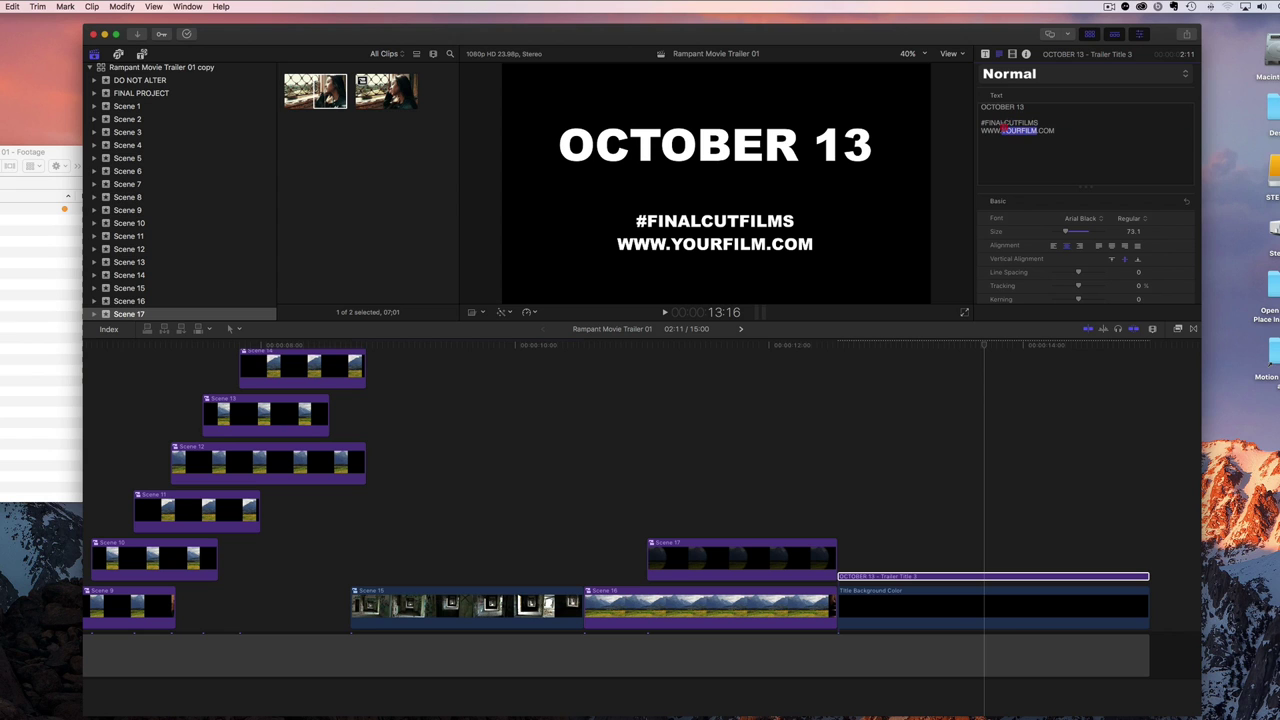
text(GOSET)
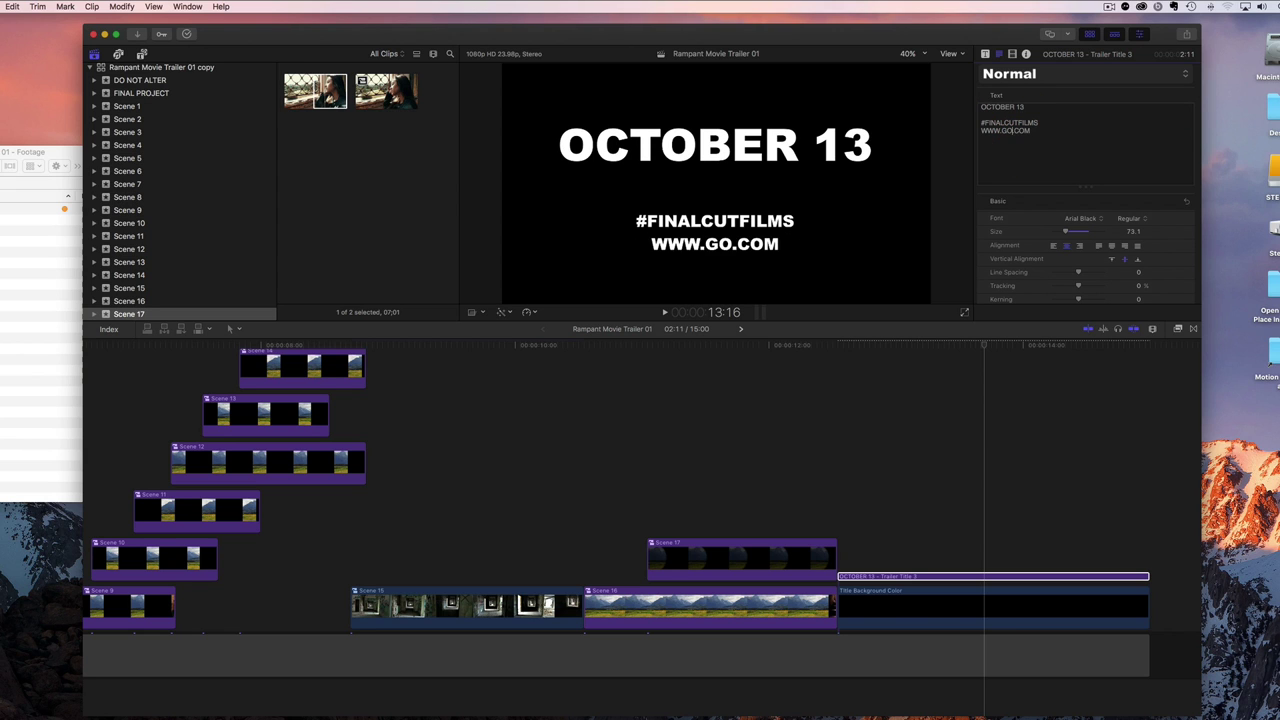
text(EIT)
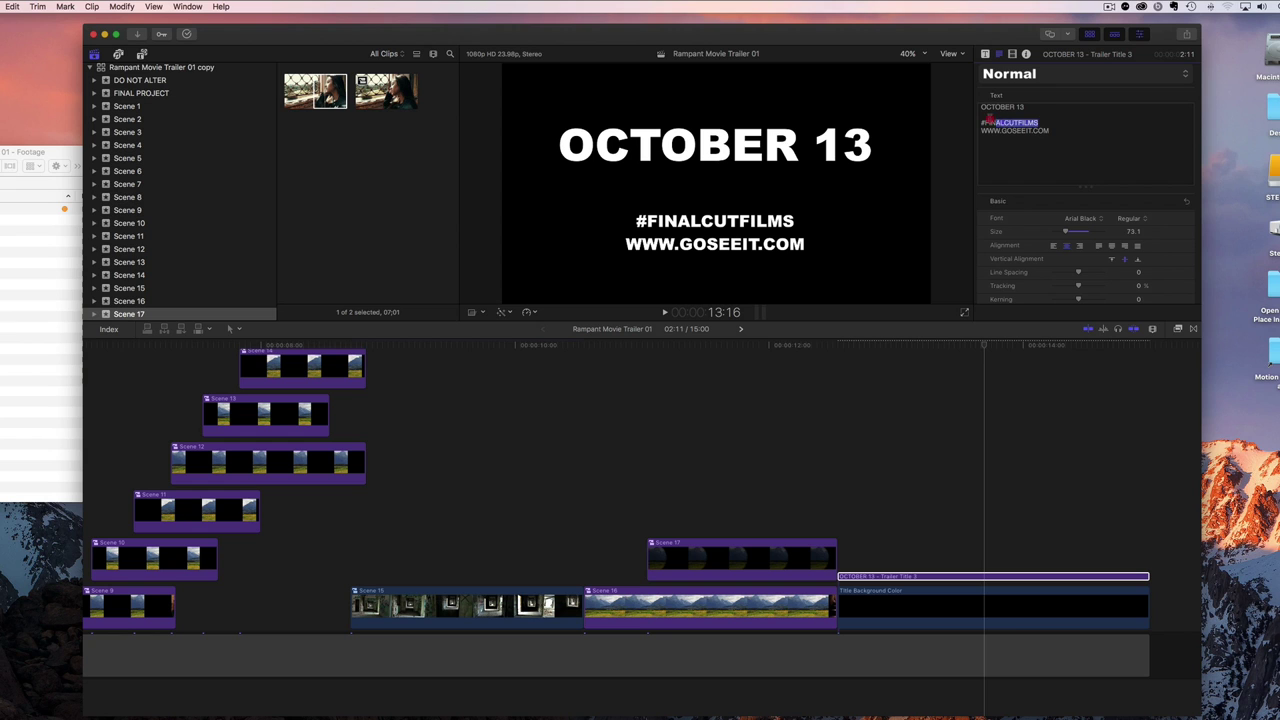
drag(1134, 232, 1124, 233)
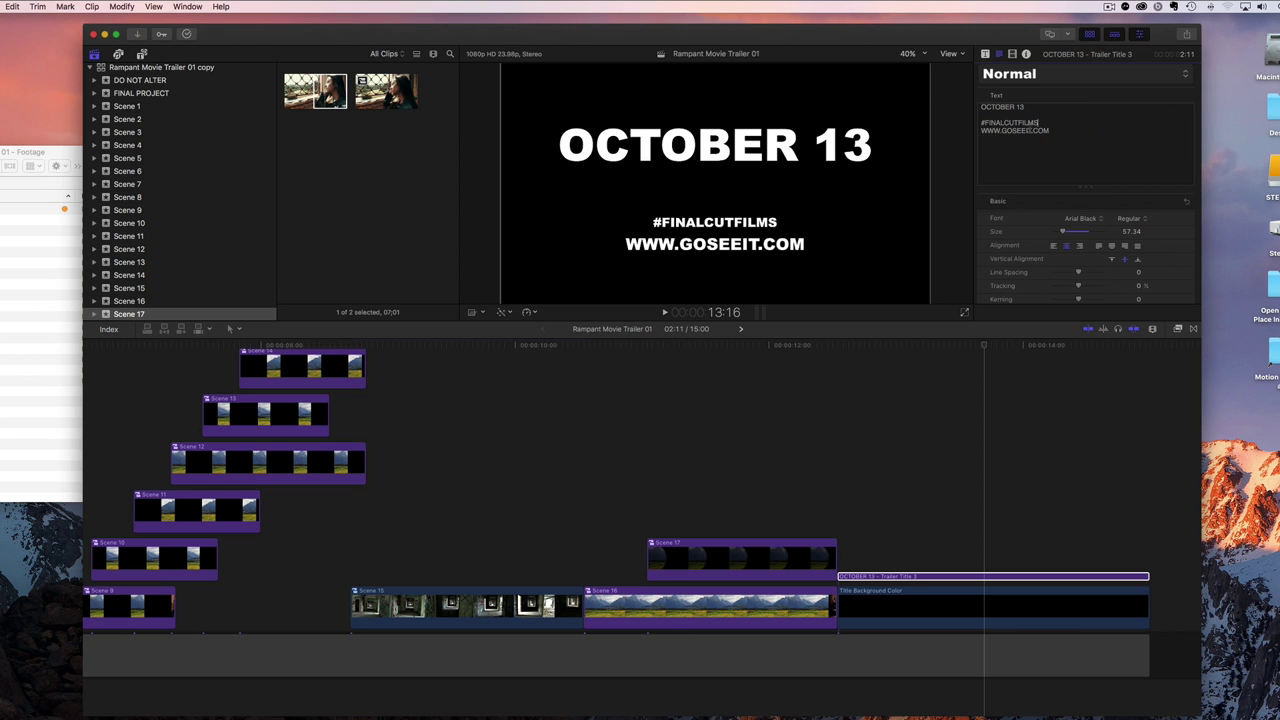
Step: Change the Title Background Color clip behind the closing title to orange-red
click(929, 606)
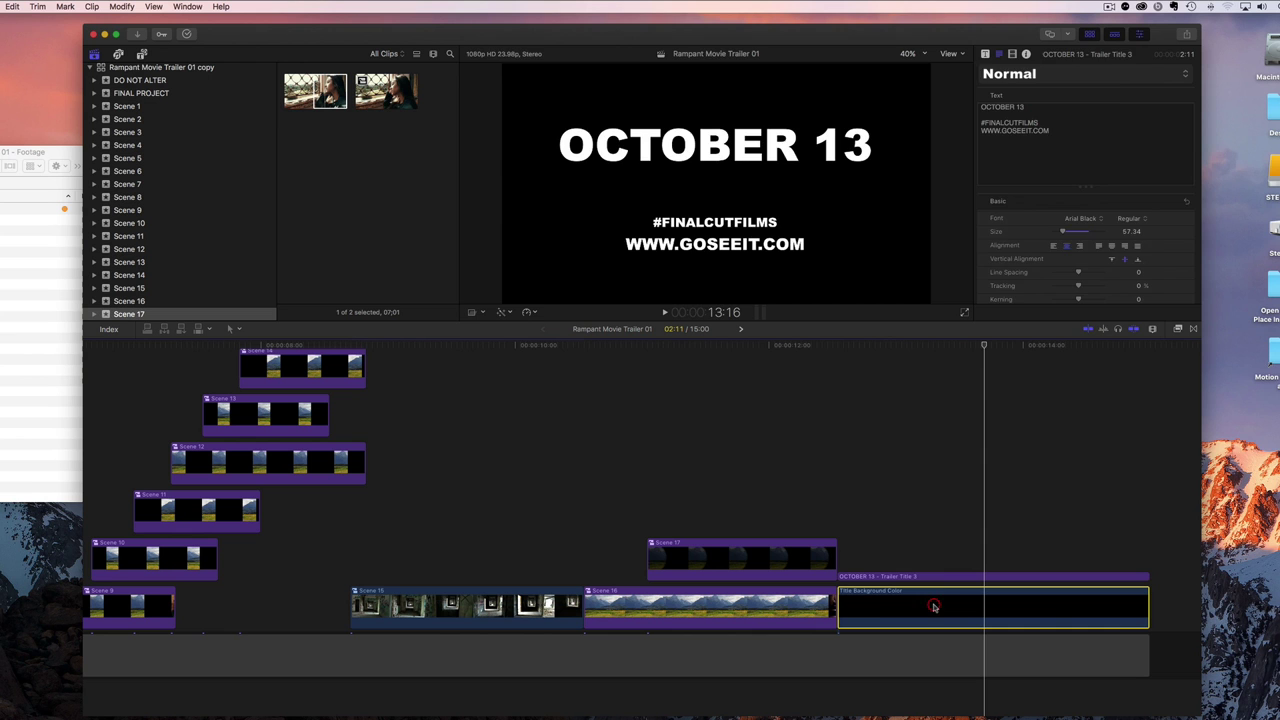
click(1147, 88)
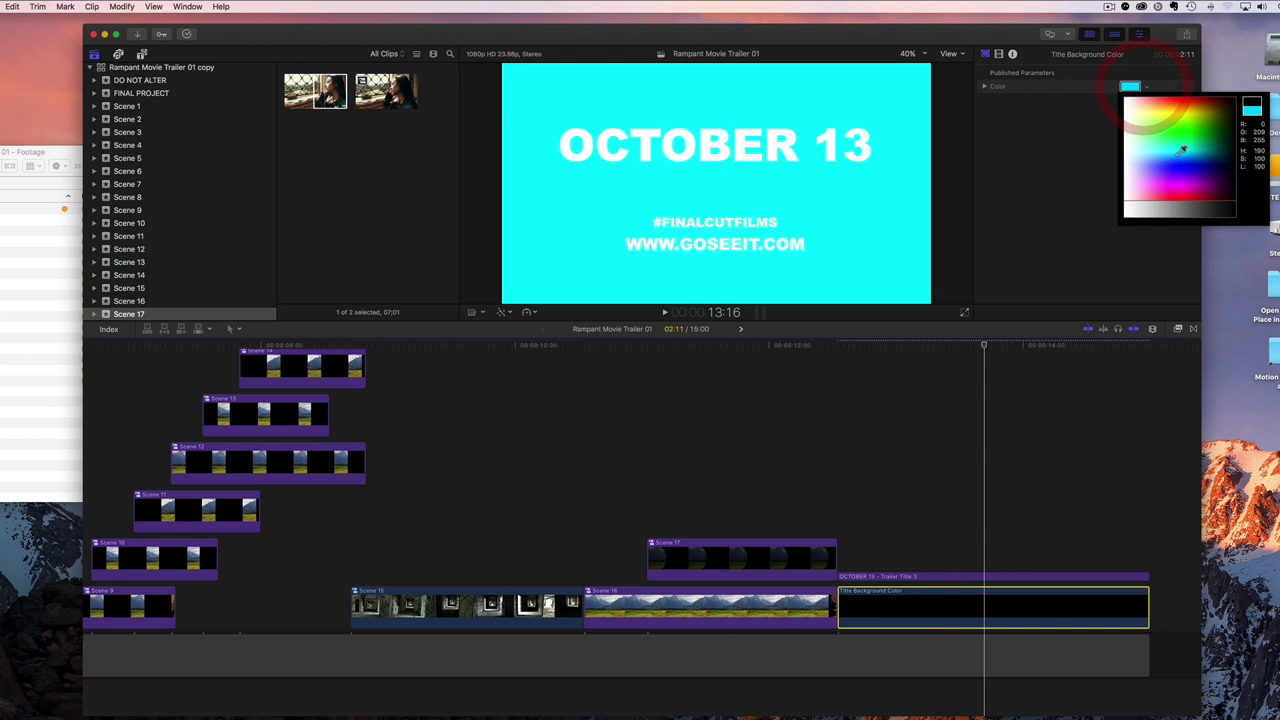
drag(1240, 140, 1185, 105)
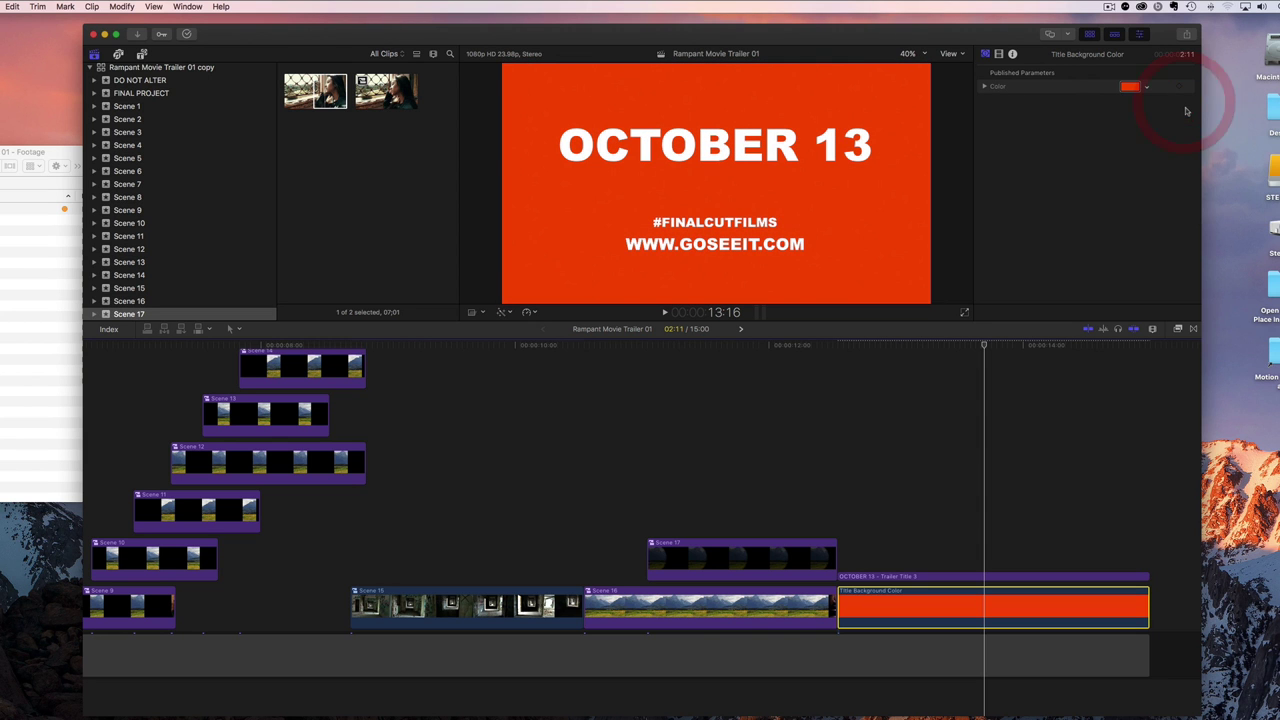
Step: Play back the transition from Scenes 16 and 17 into the closing title on its new background
click(786, 374)
key(space)
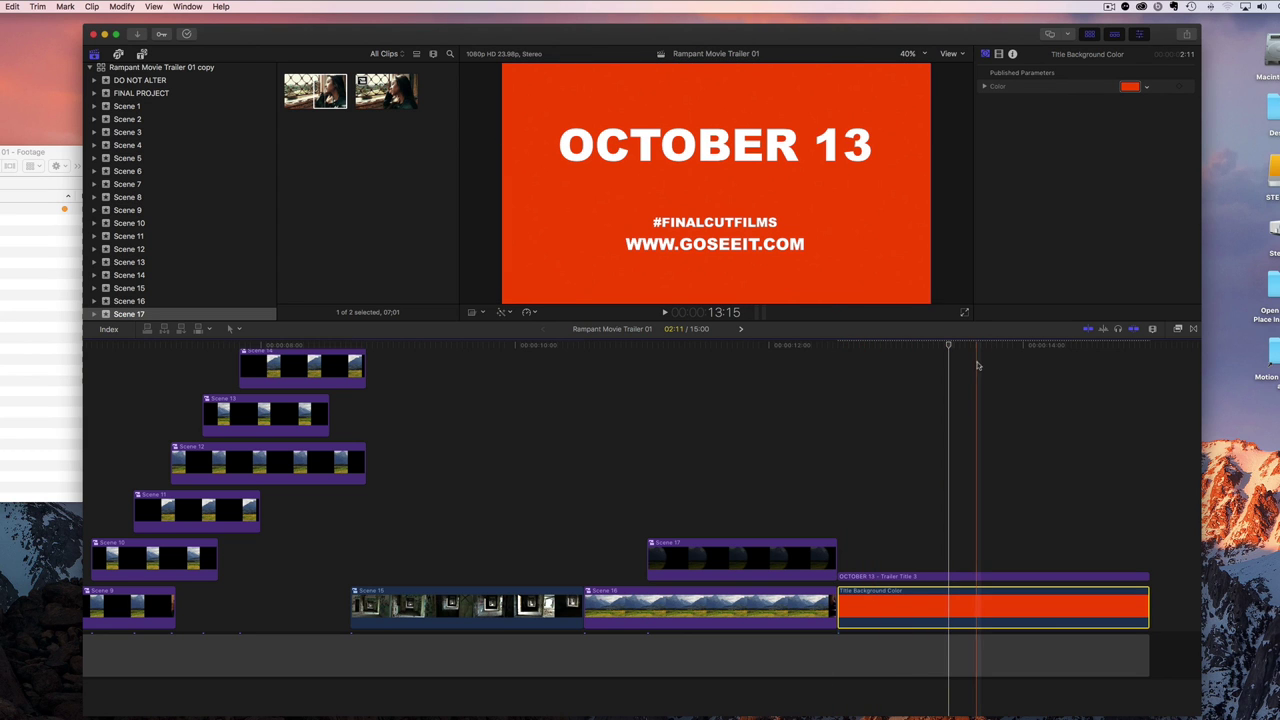
click(1063, 364)
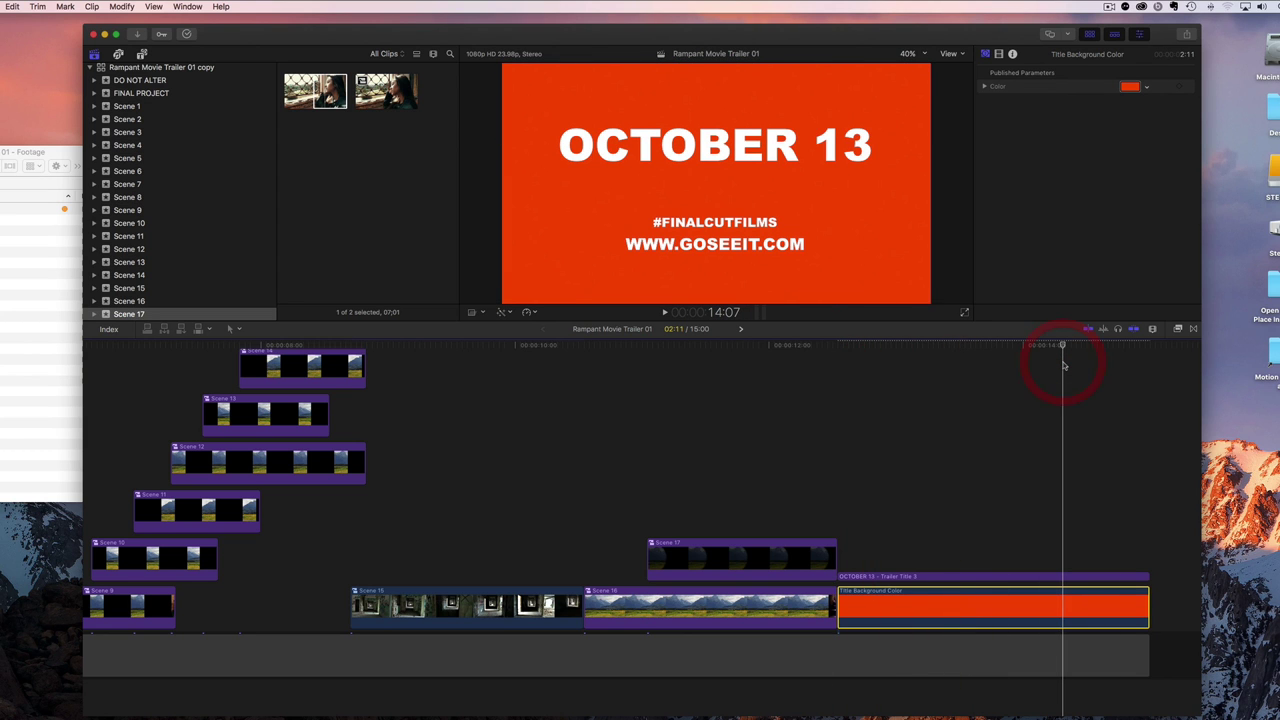
Step: Play back the trailer from the beginning of the project, restarting it once from Scene 1
key(Home)
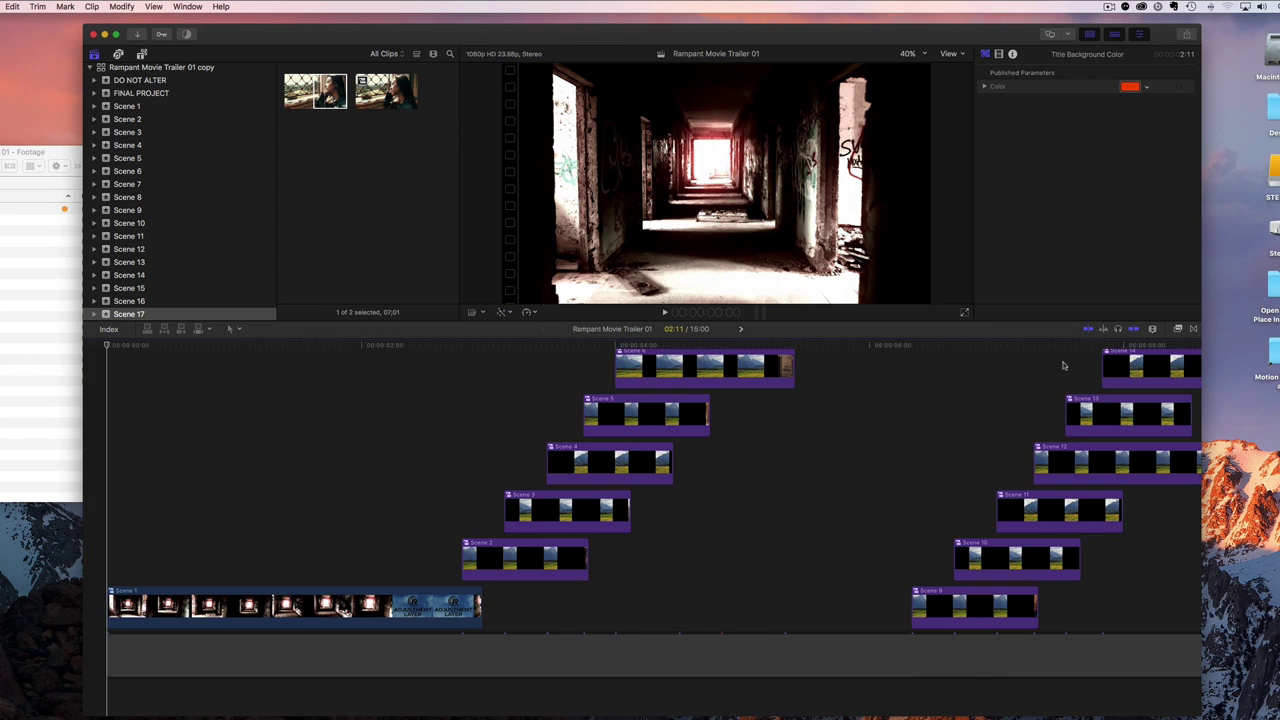
key(space)
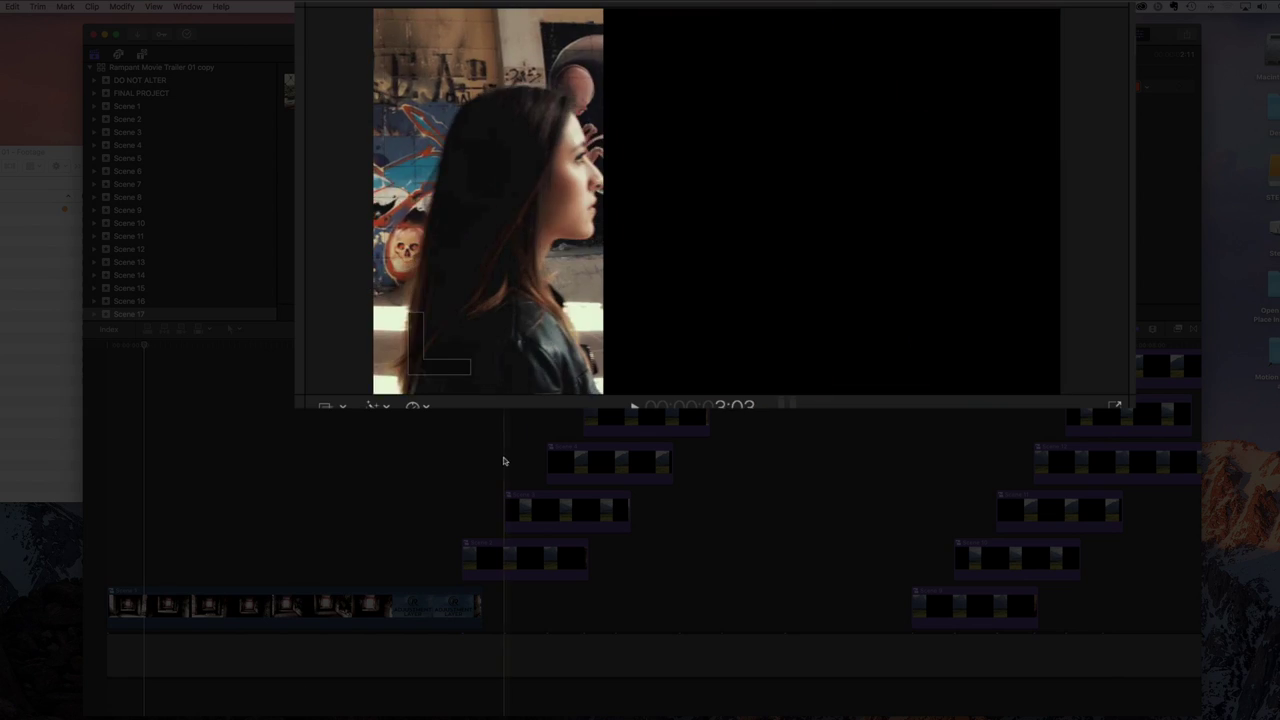
click(116, 349)
drag(116, 349, 104, 352)
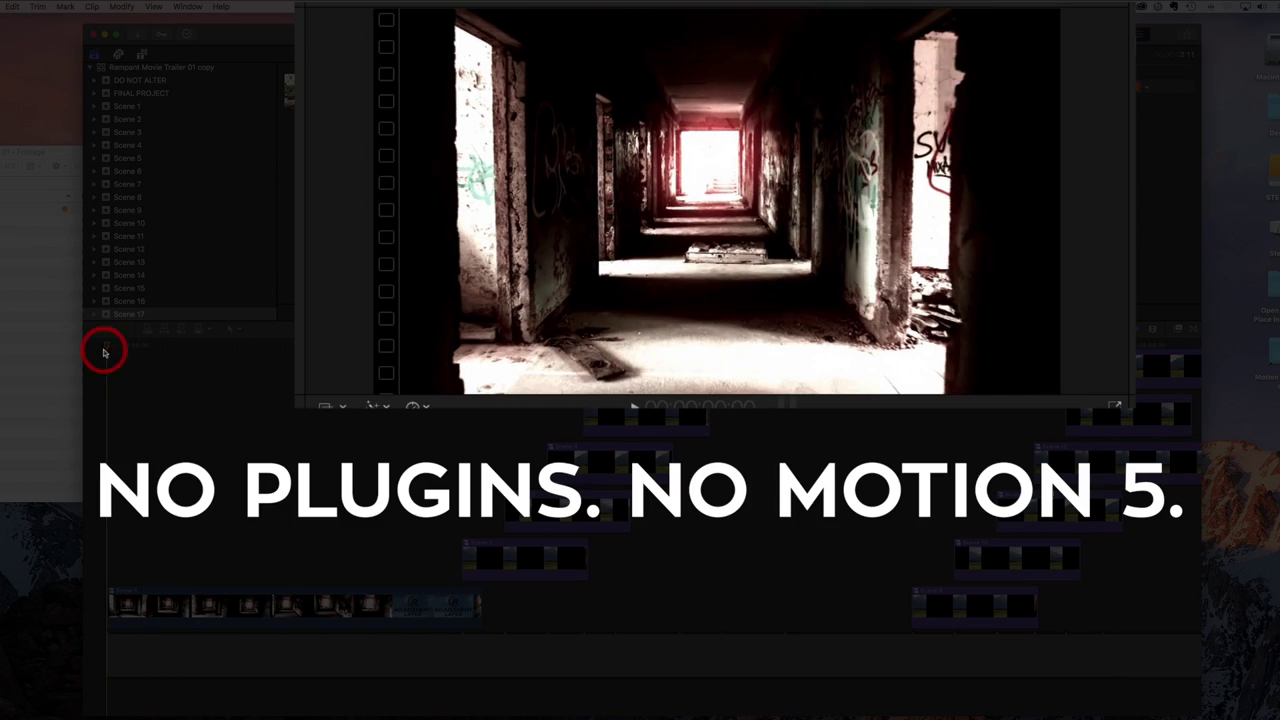
key(space)
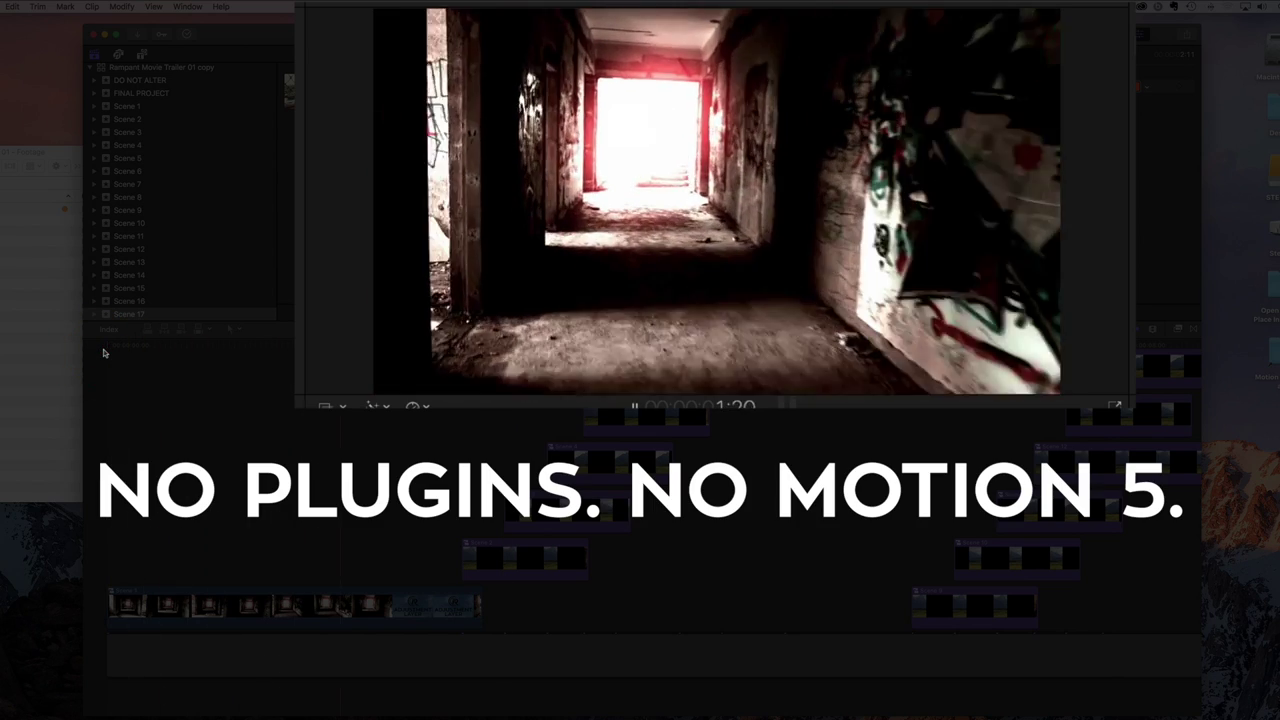